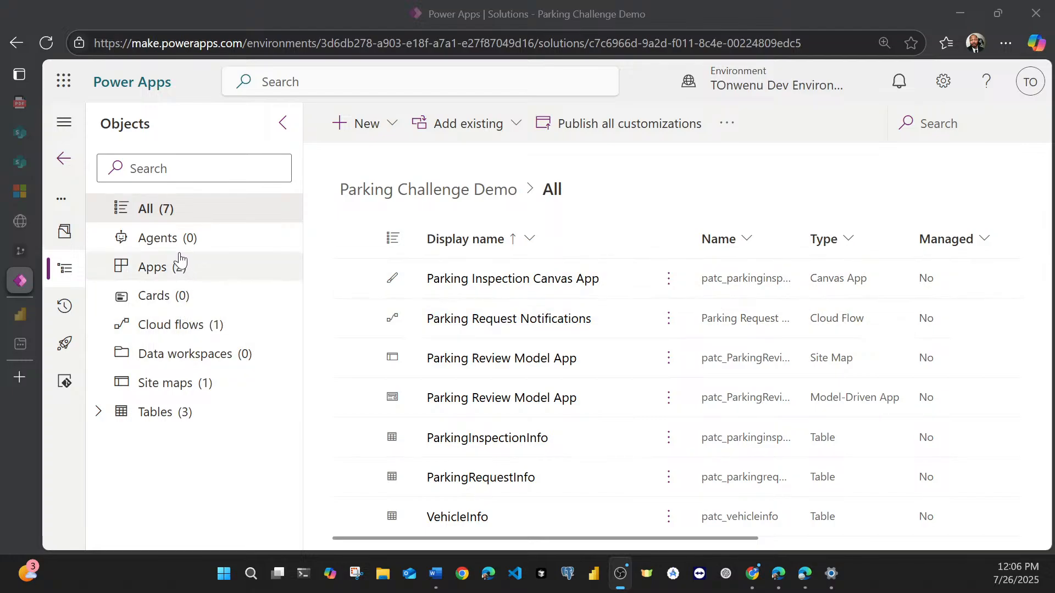
# Step: Open the Parking Inspection Canvas App from the solution's apps for editing and override the read-only mode
pyautogui.click(174, 274)
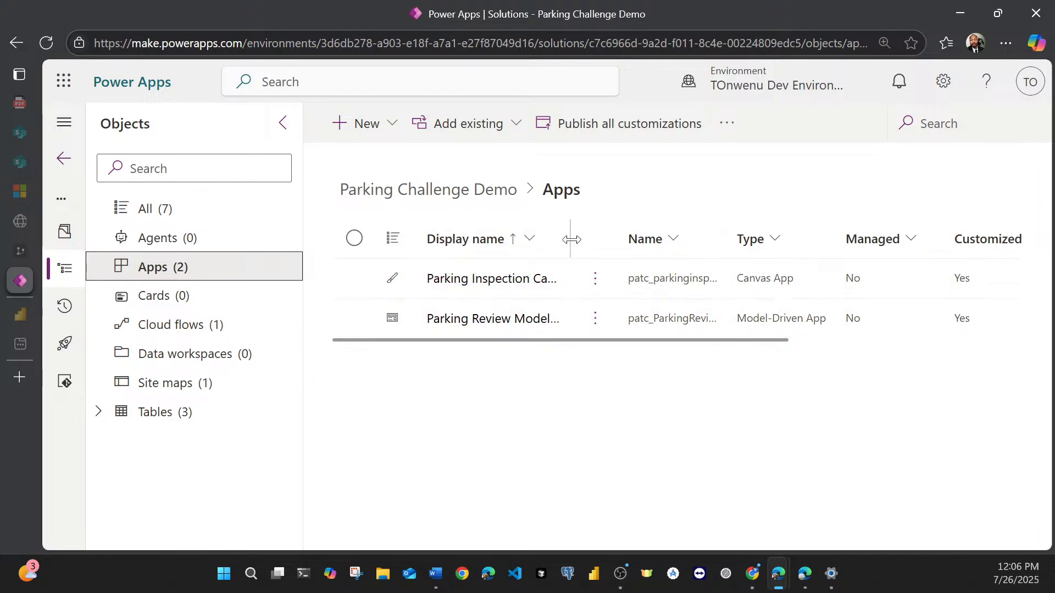
pyautogui.moveTo(571, 239); pyautogui.dragTo(614, 237)
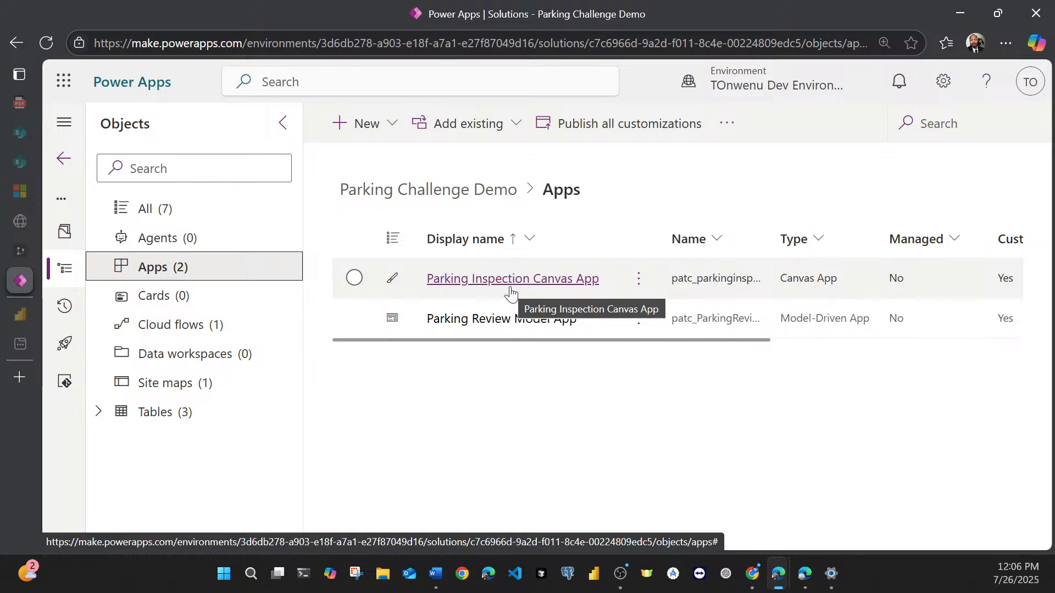
pyautogui.click(638, 282)
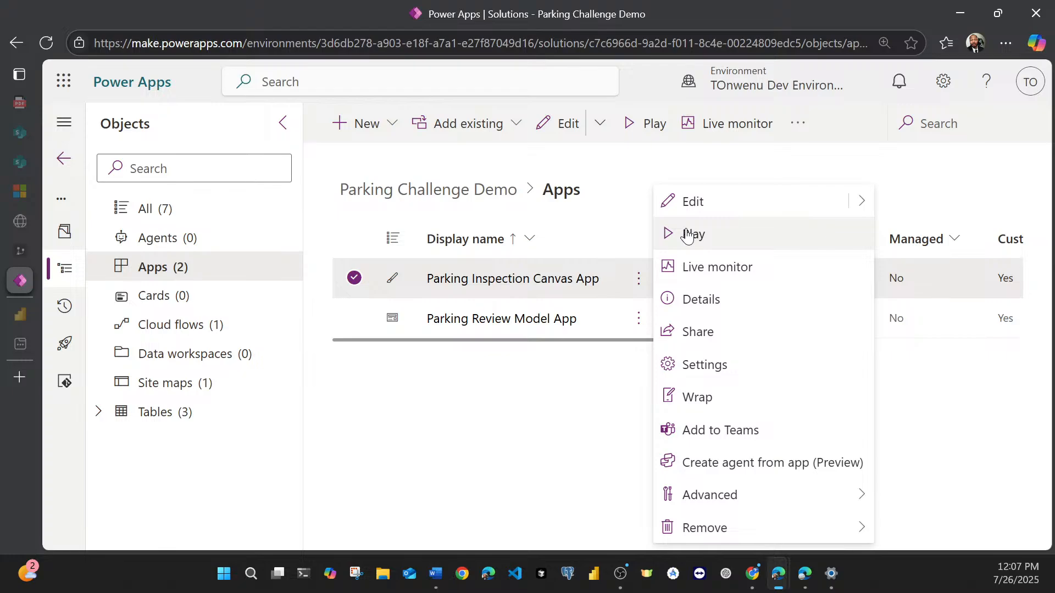
pyautogui.click(464, 291)
pyautogui.click(464, 290)
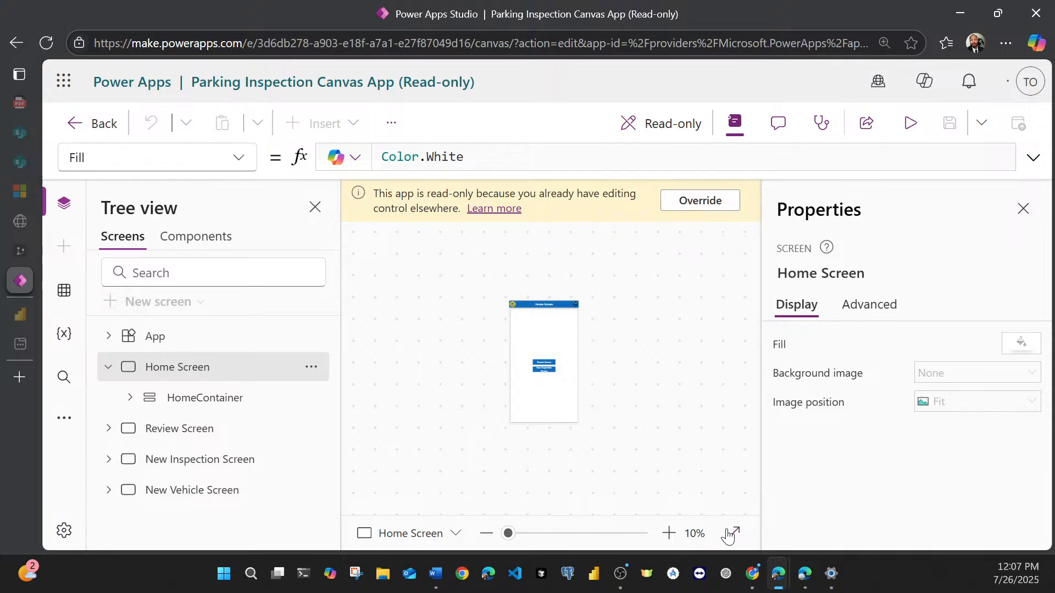
pyautogui.click(705, 208)
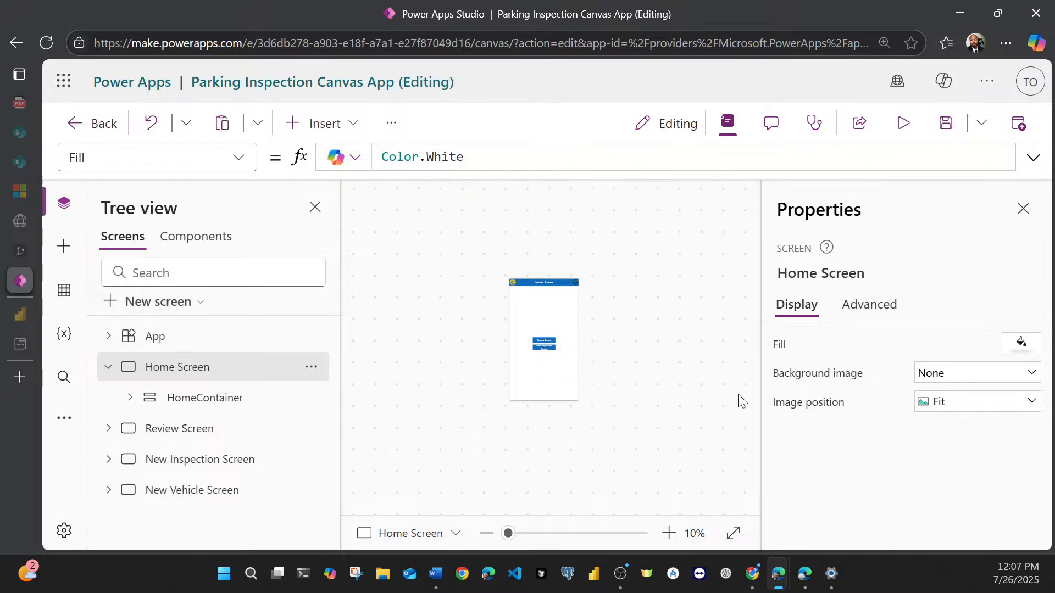
# Step: Look through the Review, New Inspection and New Vehicle screens at 30% zoom, then return to the Home Screen
pyautogui.click(733, 535)
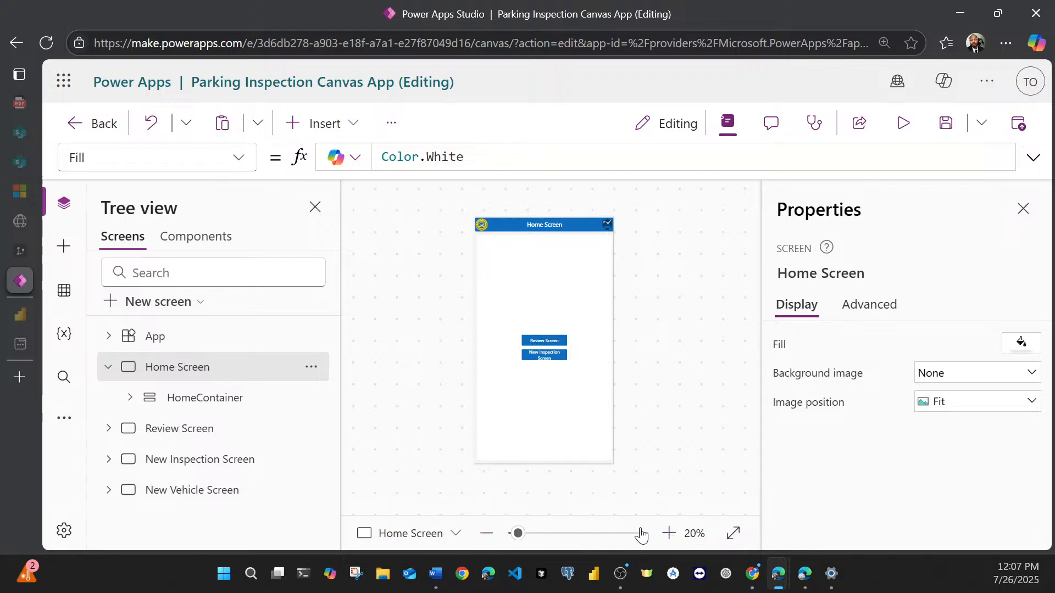
pyautogui.click(669, 533)
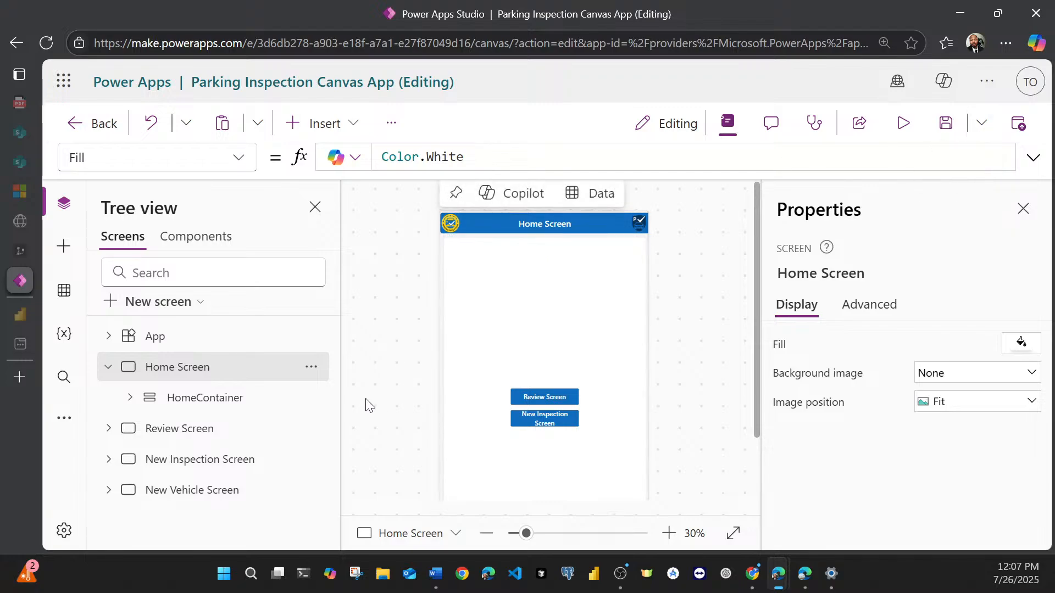
pyautogui.click(230, 434)
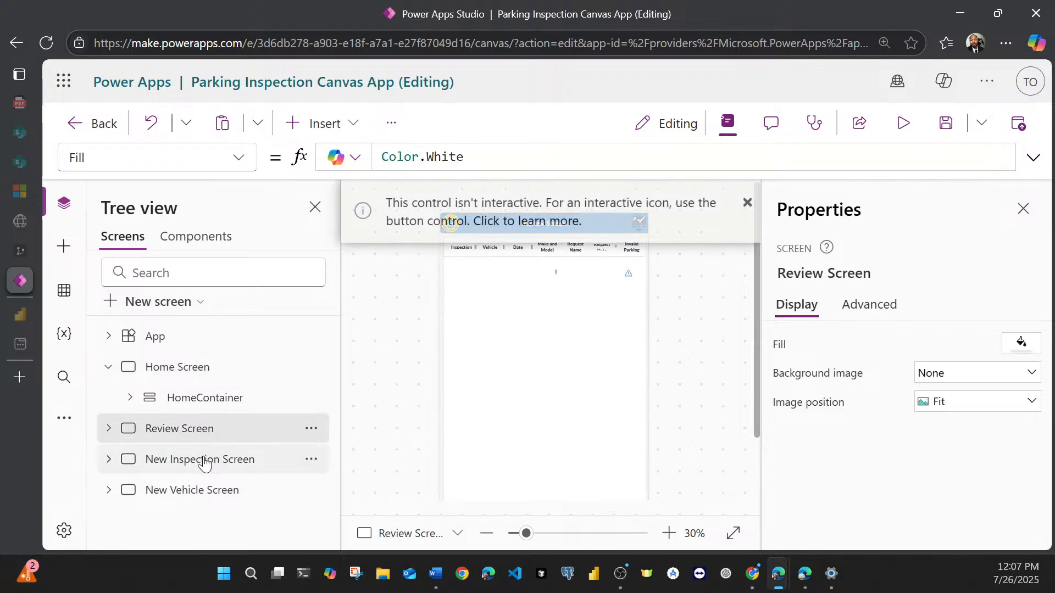
pyautogui.click(204, 461)
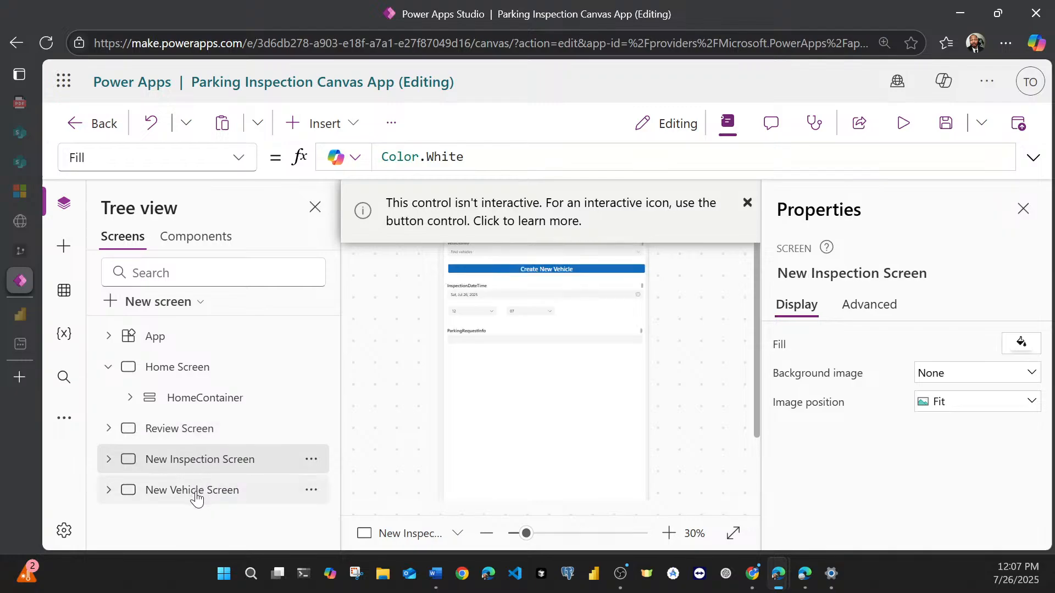
pyautogui.click(195, 494)
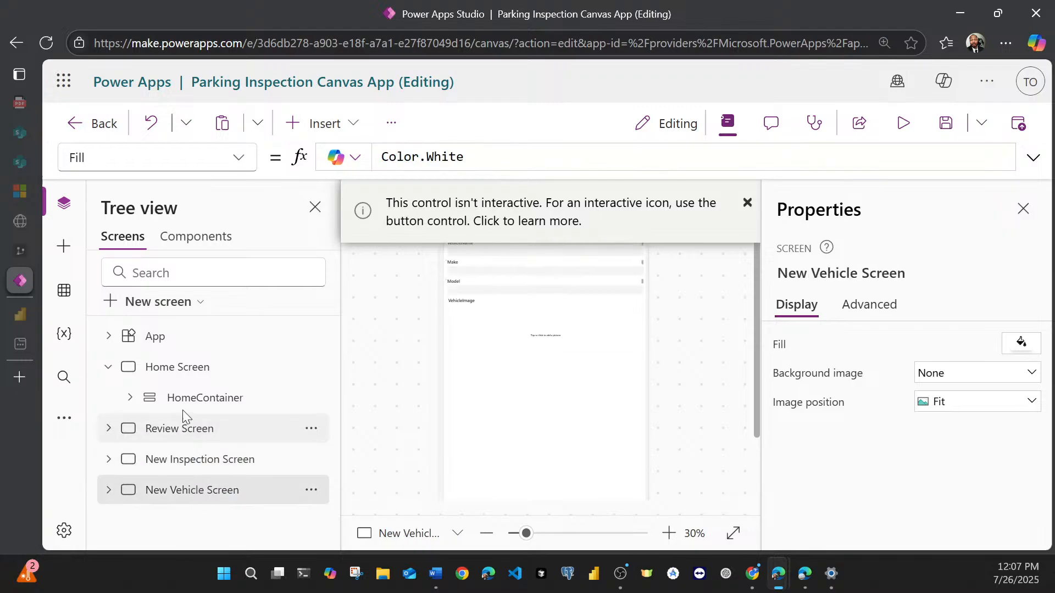
pyautogui.click(177, 369)
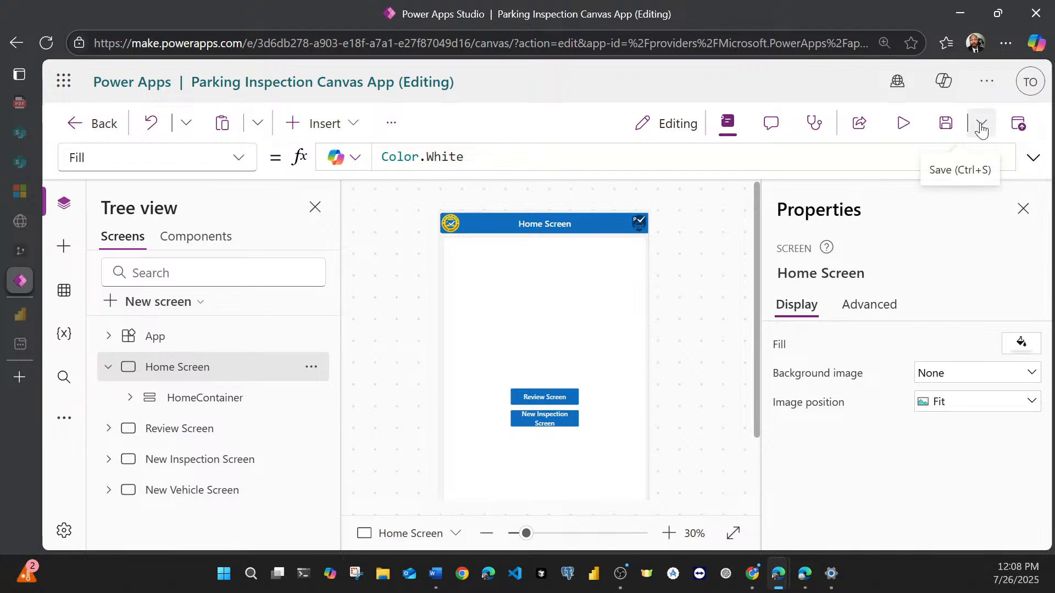
# Step: Leave the canvas app editor without saving the changes
pyautogui.click(110, 129)
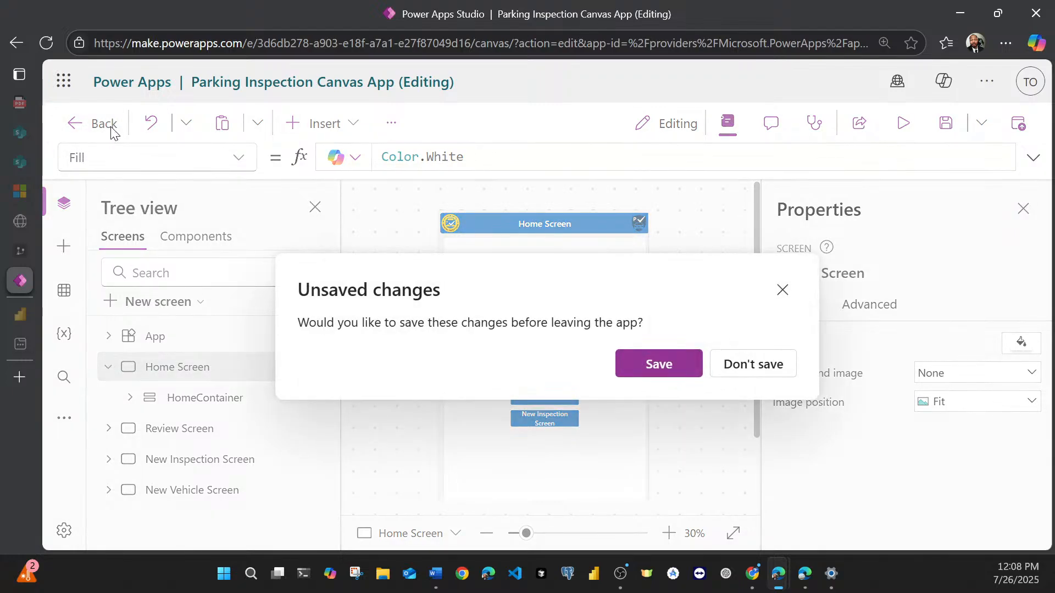
pyautogui.click(658, 358)
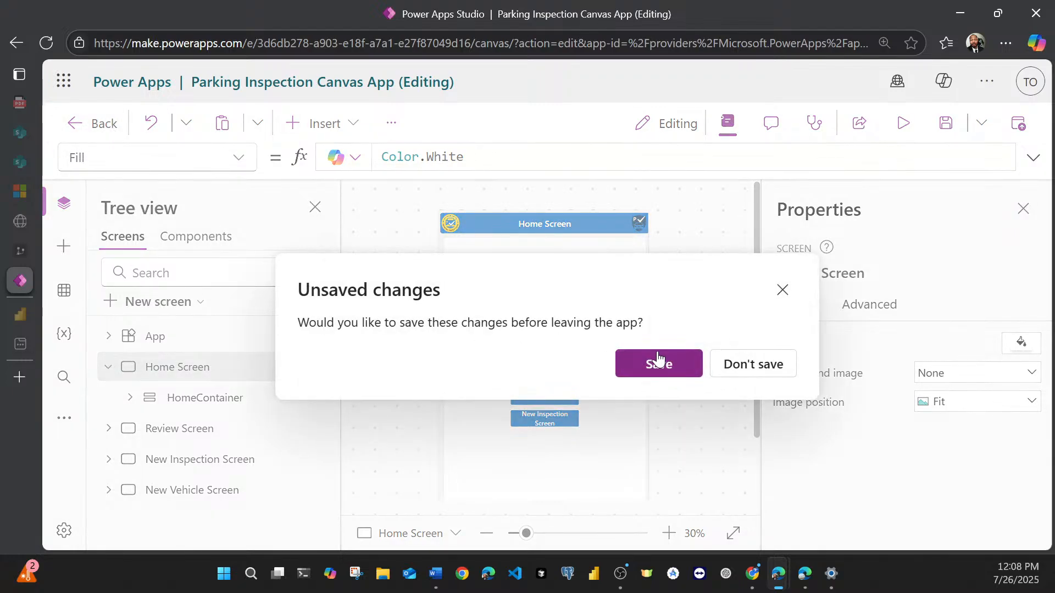
pyautogui.click(779, 374)
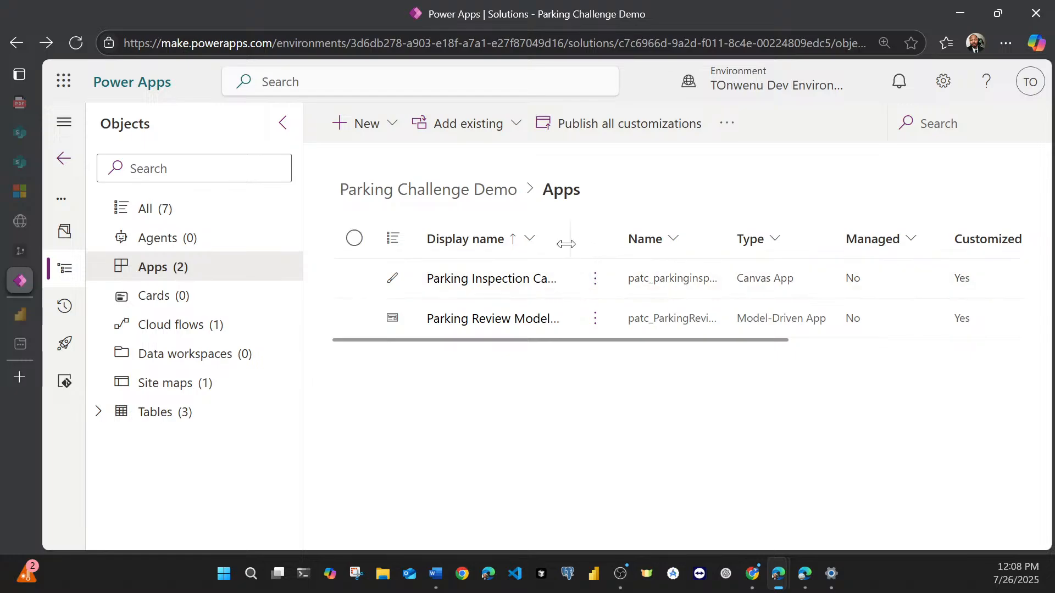
# Step: Open the Parking Inspection Canvas App's details and examine its description, dates, web link and mobile QR code
pyautogui.moveTo(568, 232); pyautogui.dragTo(685, 236)
pyautogui.click(710, 279)
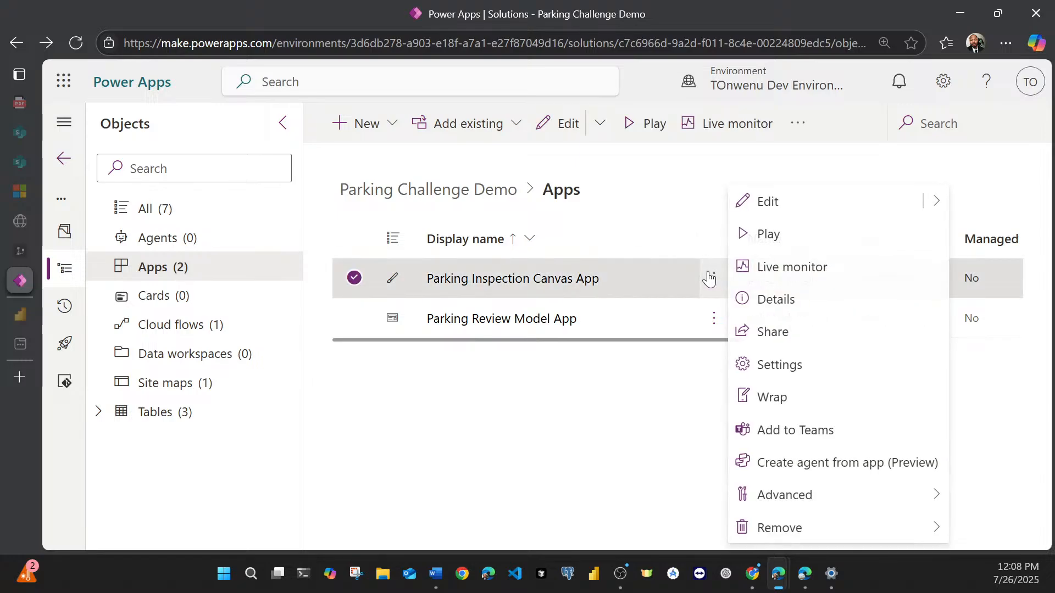
pyautogui.click(745, 299)
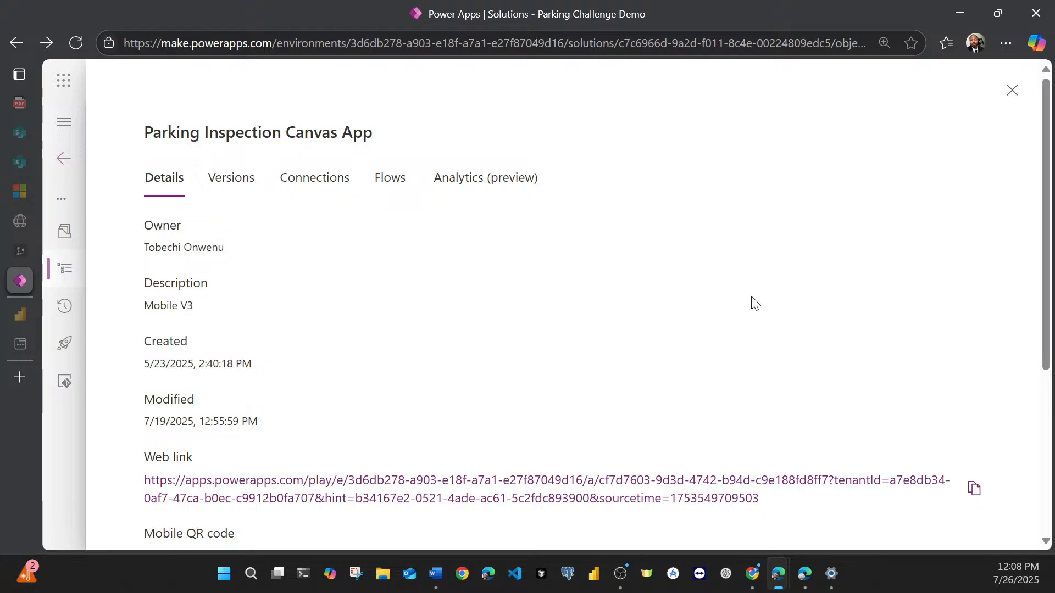
pyautogui.scroll(-3, 280, 316)
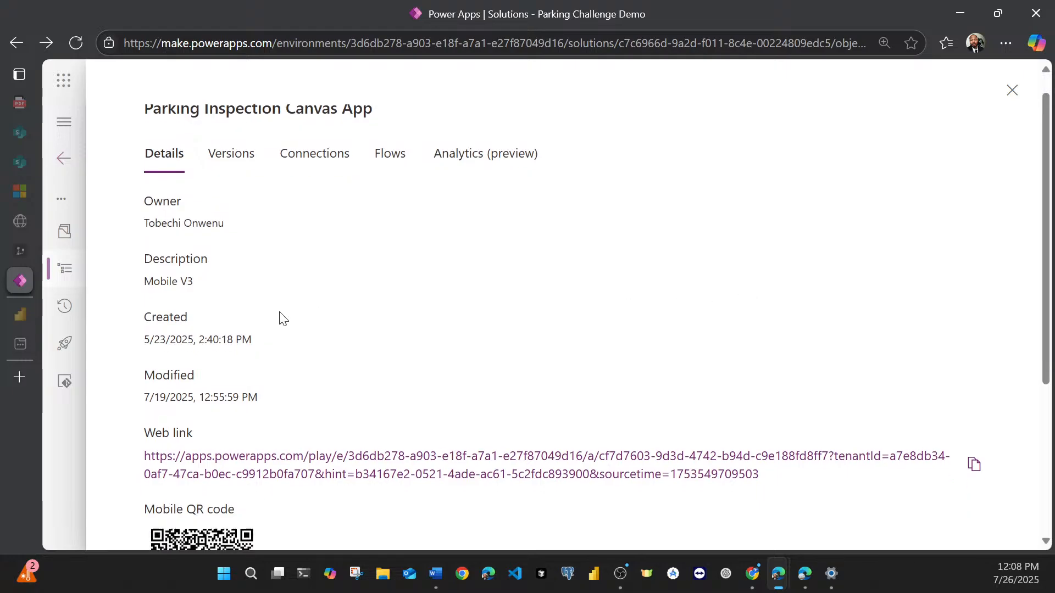
pyautogui.scroll(-2, 281, 316)
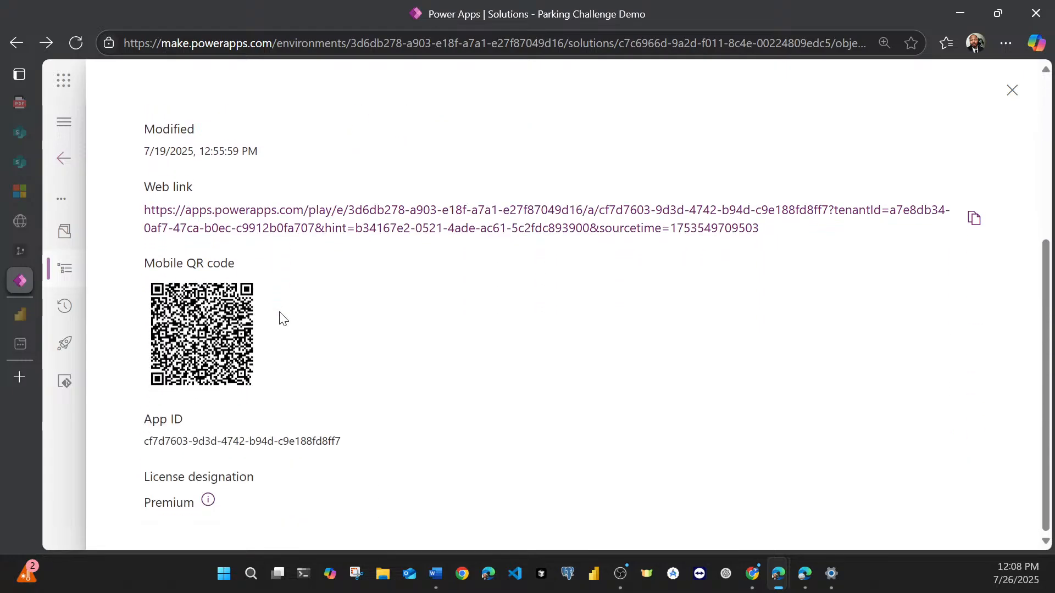
pyautogui.scroll(5, 286, 321)
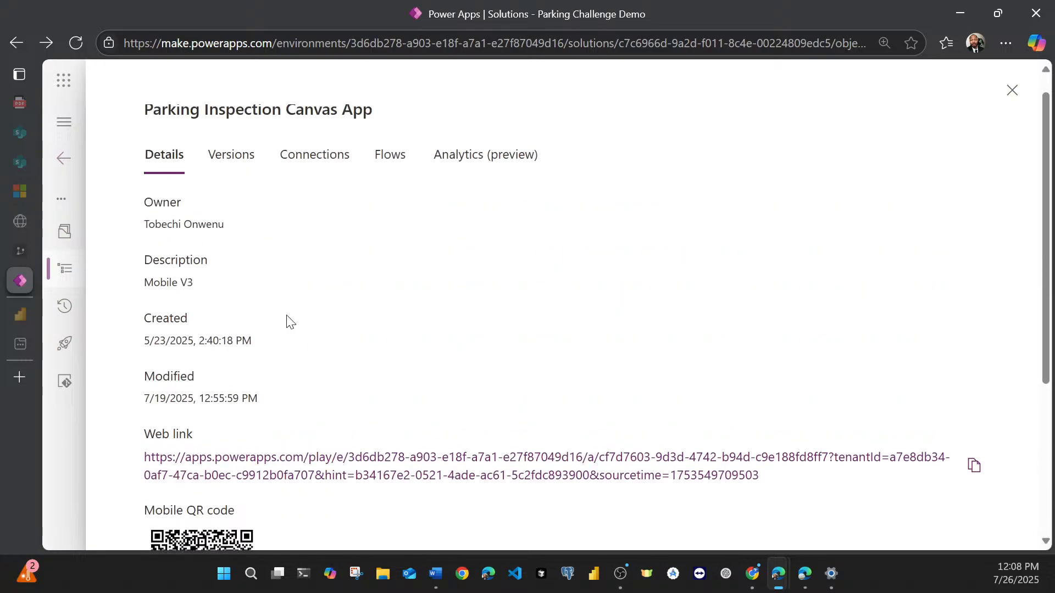
pyautogui.scroll(-2, 250, 283)
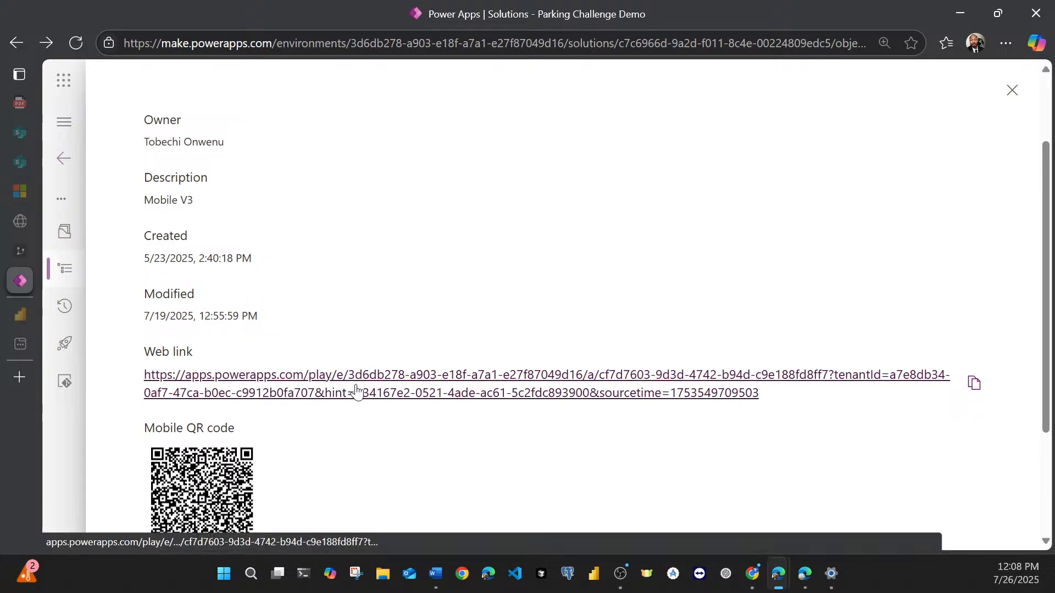
pyautogui.scroll(-1, 357, 396)
pyautogui.scroll(-3, 357, 395)
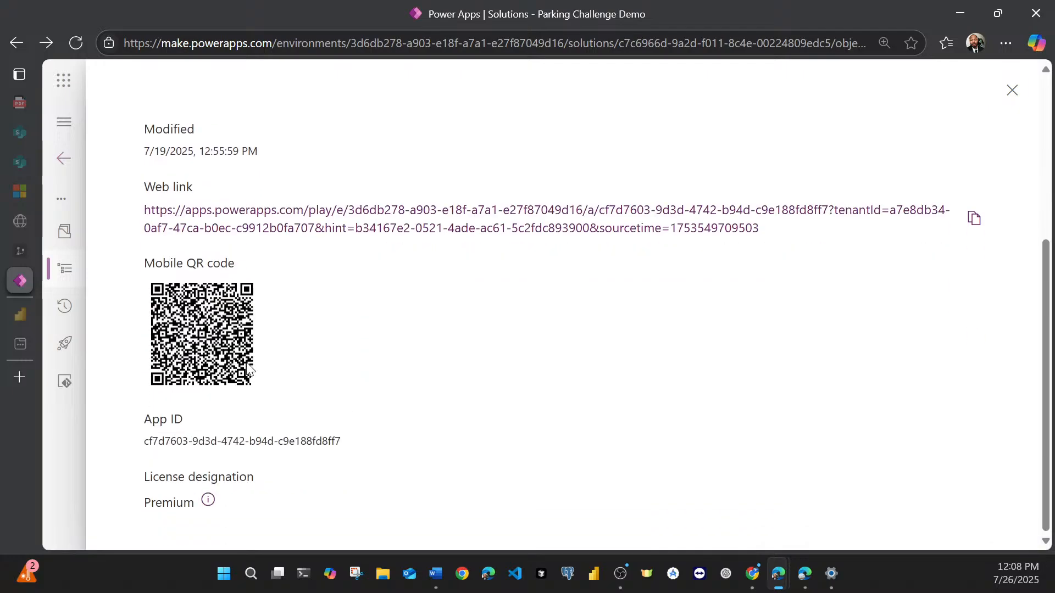
pyautogui.scroll(5, 248, 369)
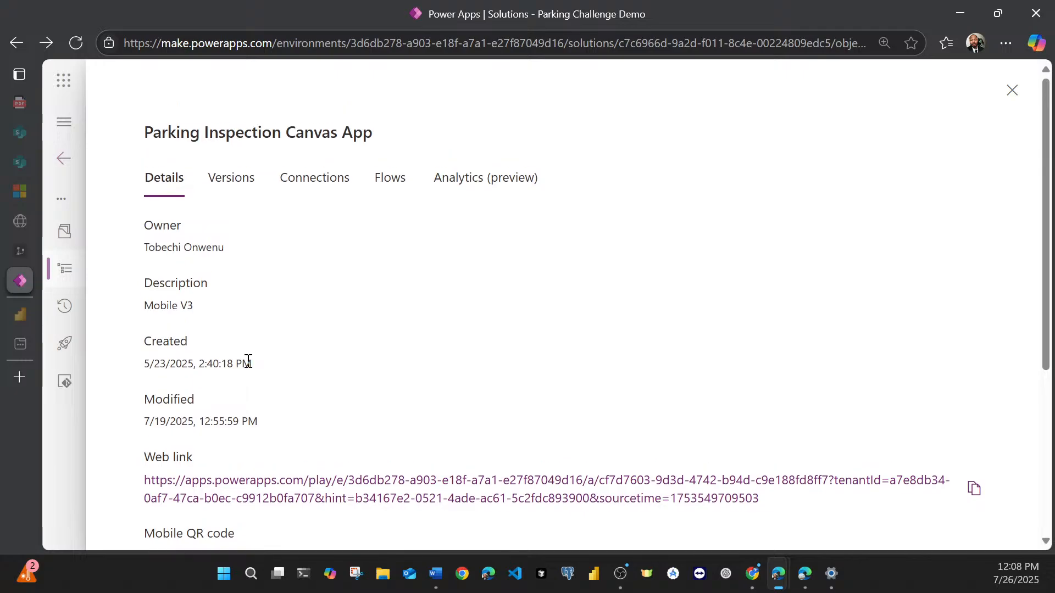
# Step: Open the app's version history and examine the saved versions and the commands available for the live and older ones
pyautogui.click(245, 190)
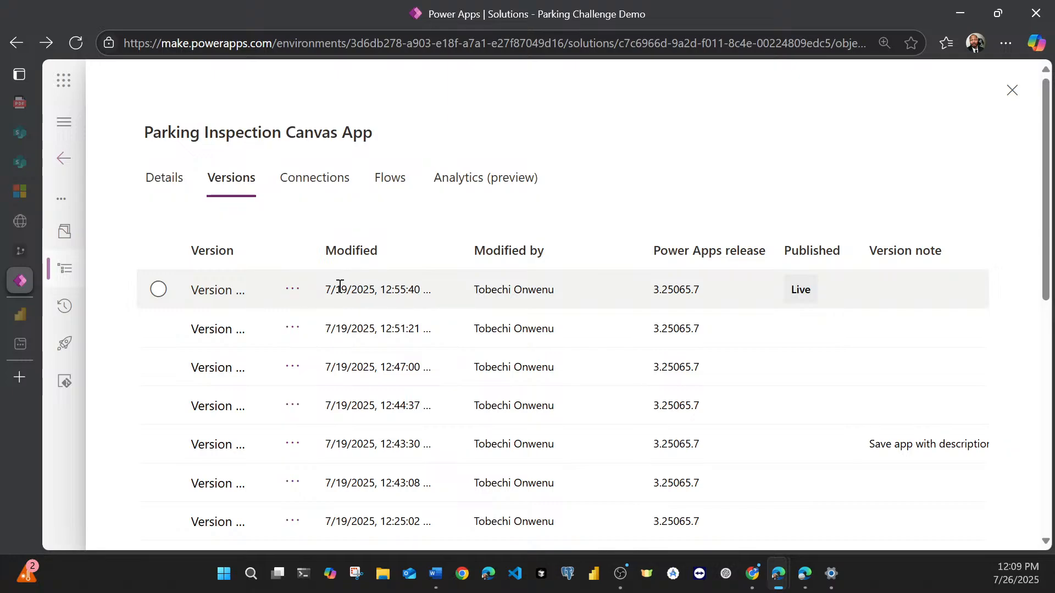
pyautogui.click(297, 292)
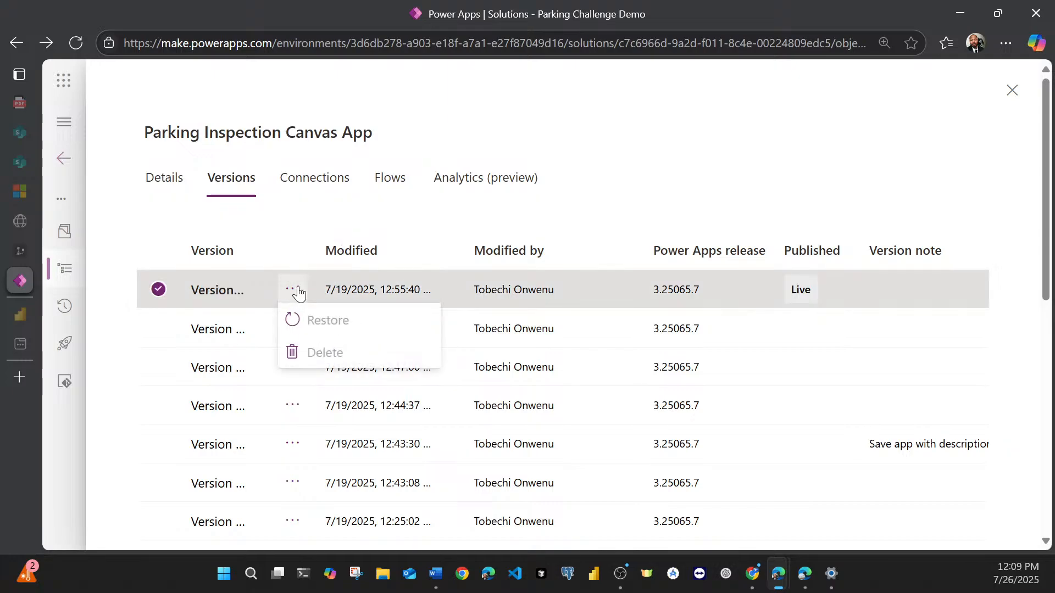
pyautogui.click(287, 237)
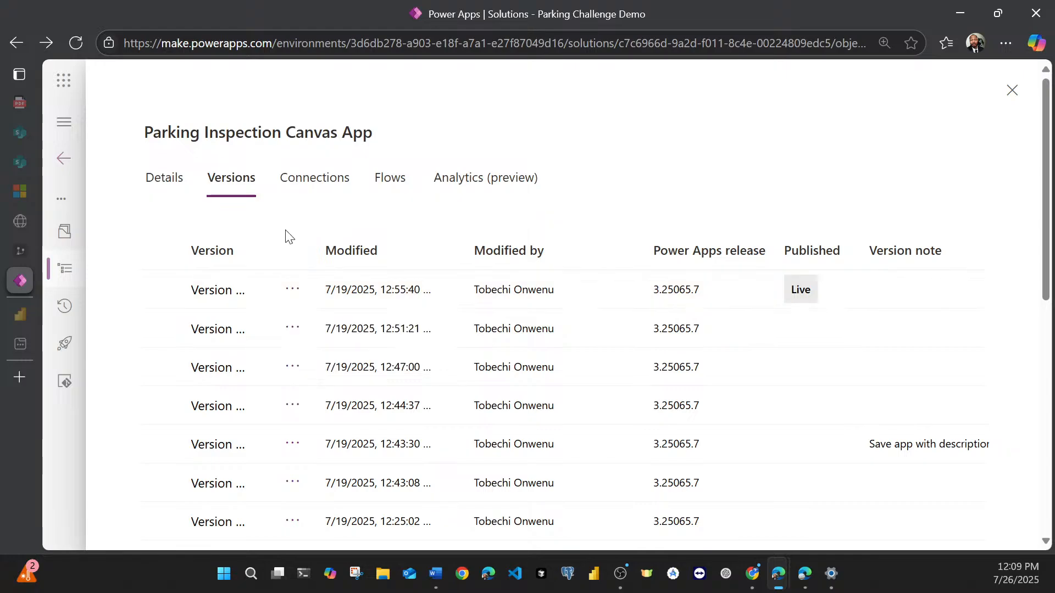
pyautogui.moveTo(274, 238); pyautogui.dragTo(365, 239)
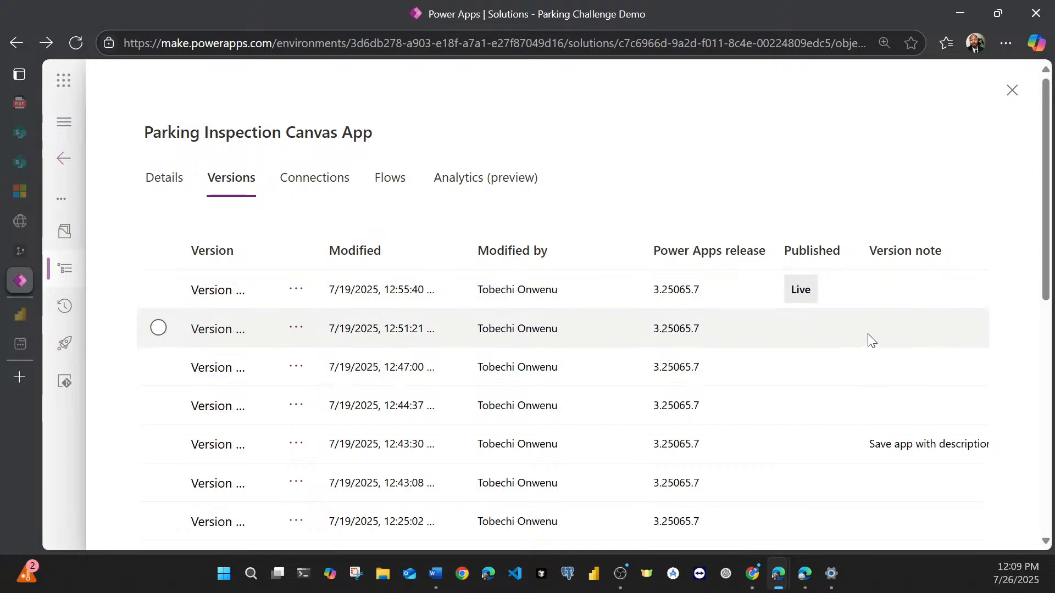
pyautogui.scroll(-2, 1047, 247)
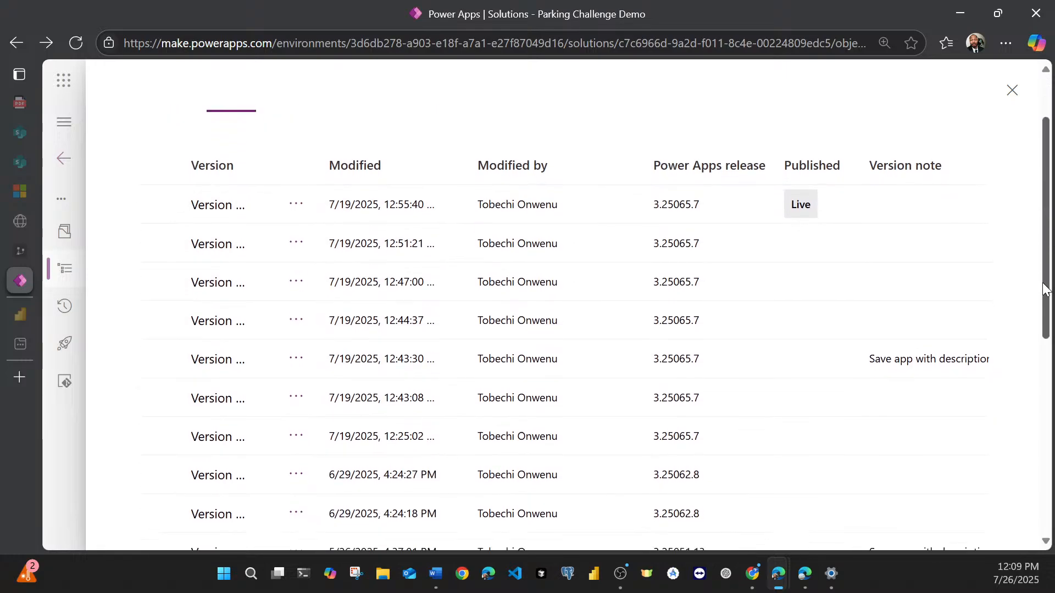
pyautogui.scroll(-2, 738, 378)
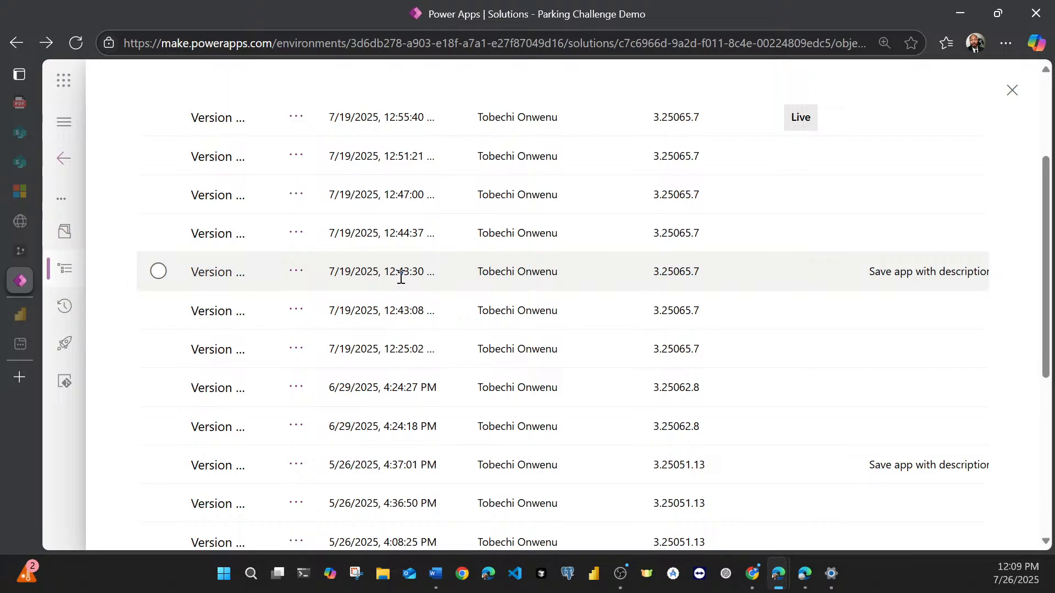
pyautogui.scroll(2, 401, 277)
pyautogui.scroll(-2, 401, 278)
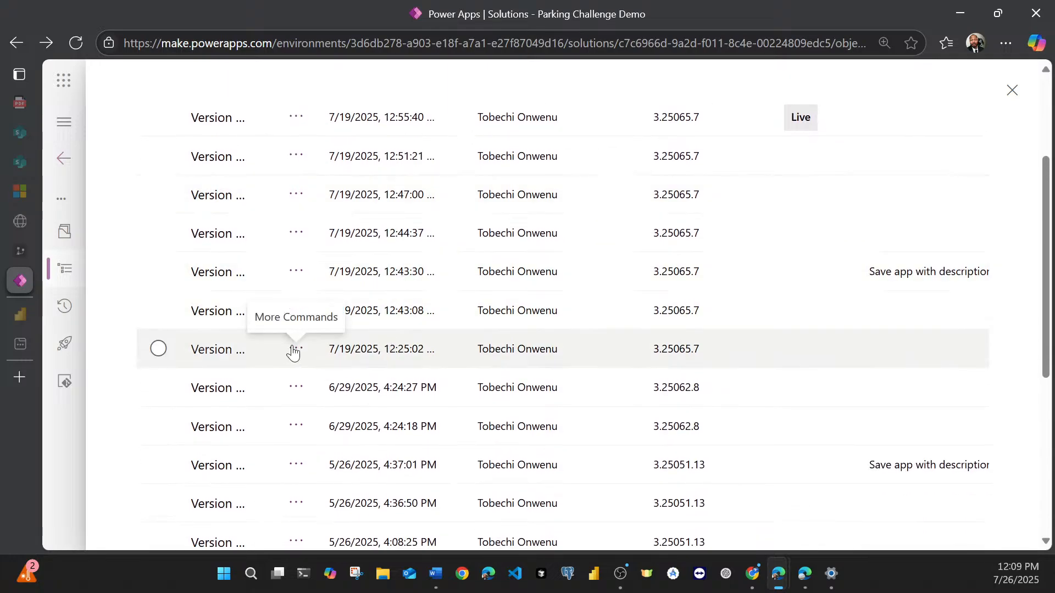
pyautogui.click(295, 351)
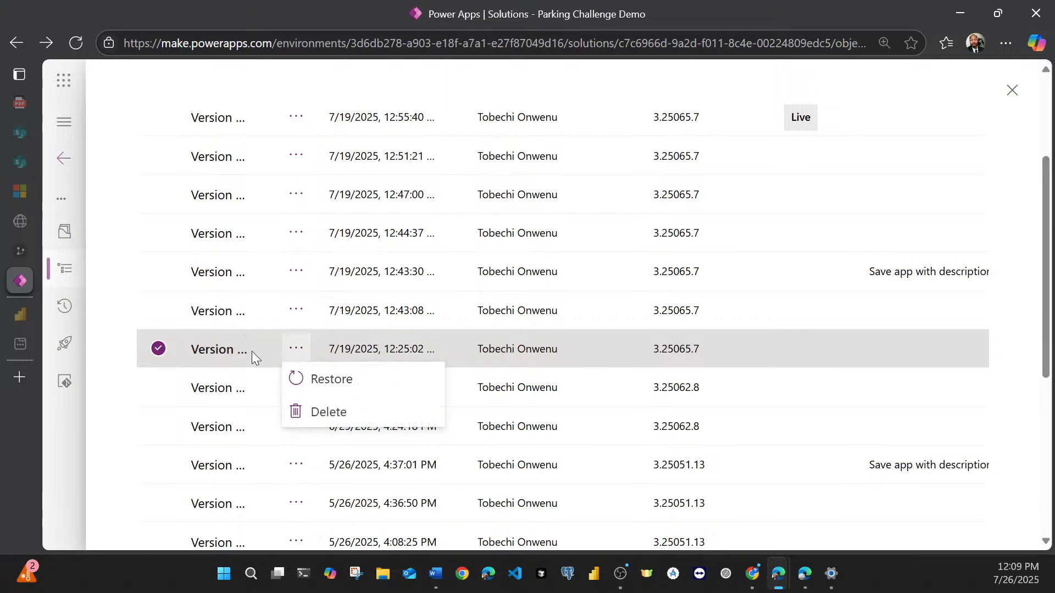
pyautogui.click(297, 349)
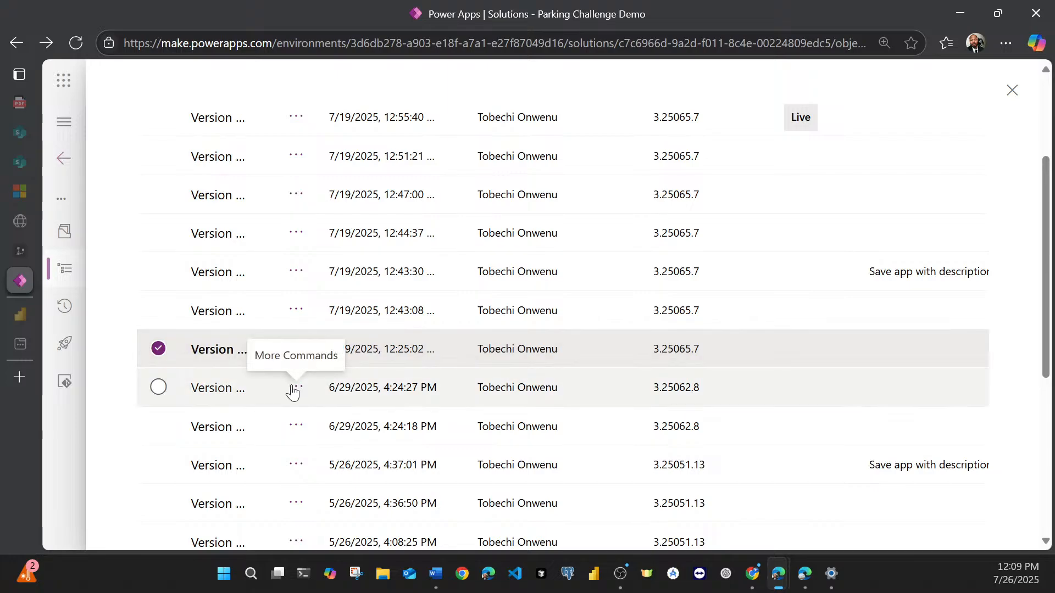
# Step: Restore version 47 of the app, dated 6/29/2025, 4:24:27 PM, and close the app's details
pyautogui.click(295, 391)
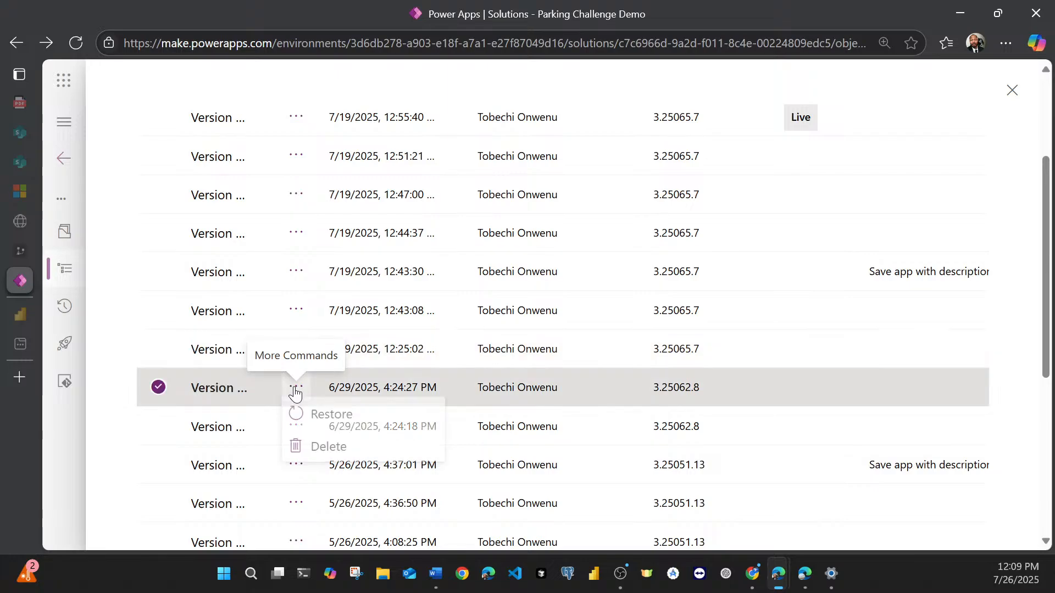
pyautogui.click(304, 419)
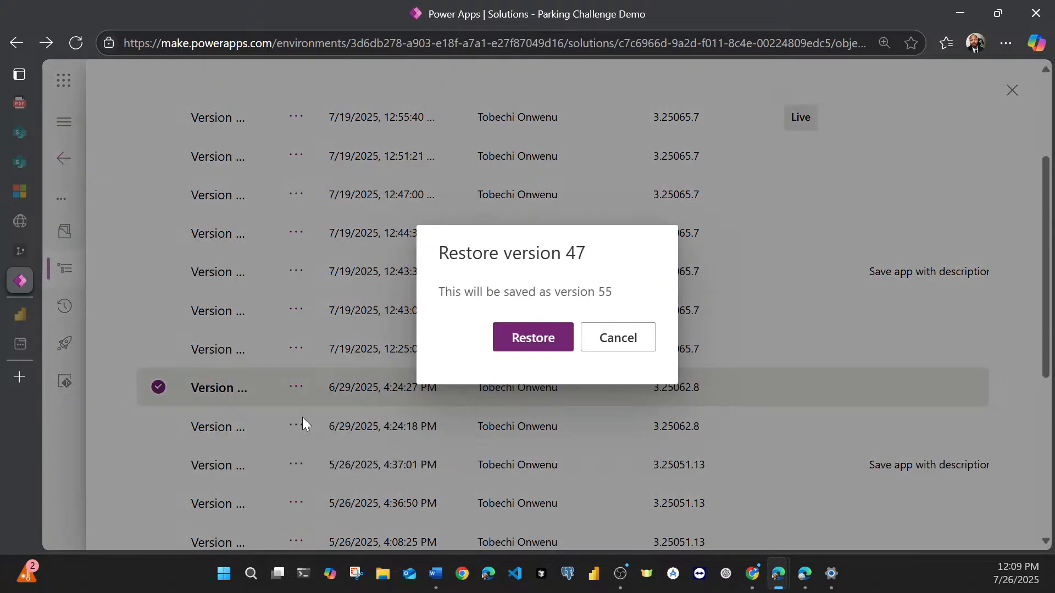
pyautogui.click(529, 345)
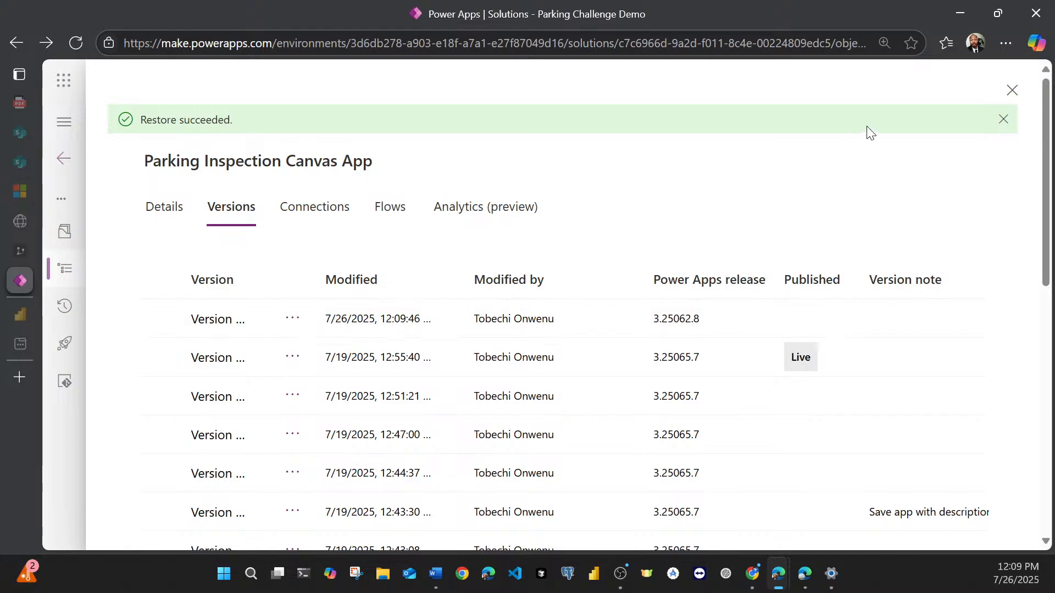
pyautogui.click(1011, 91)
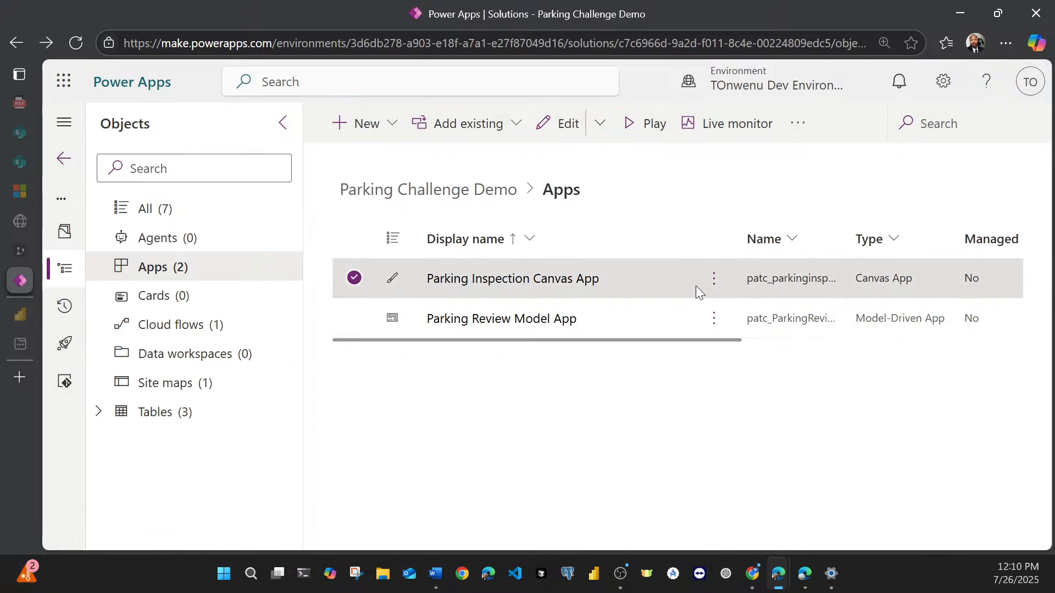
# Step: Open the Parking Inspection Canvas App for editing and override the read-only lock to take editing control
pyautogui.click(714, 279)
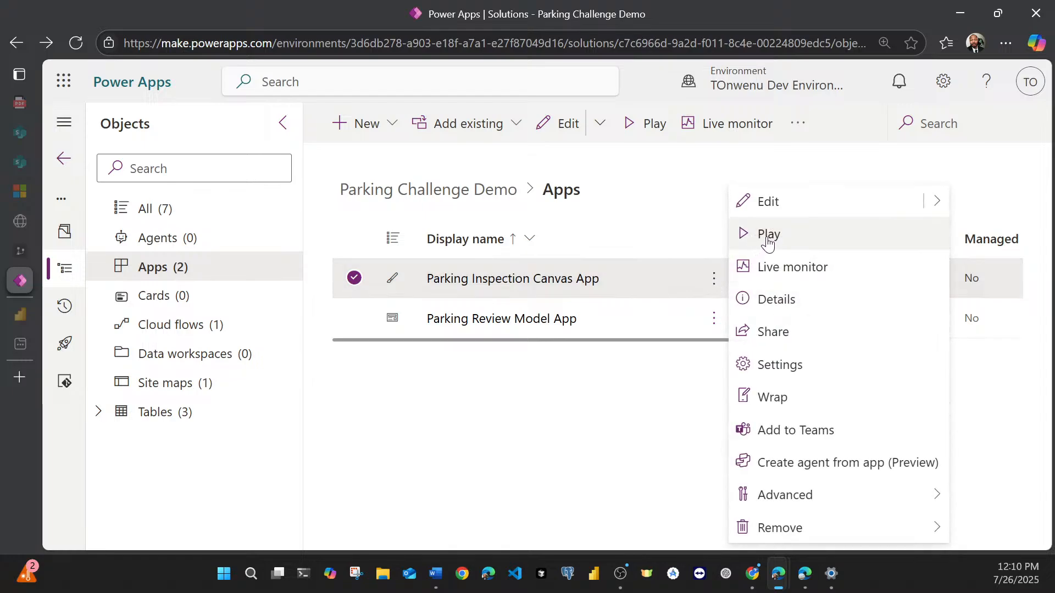
pyautogui.click(768, 202)
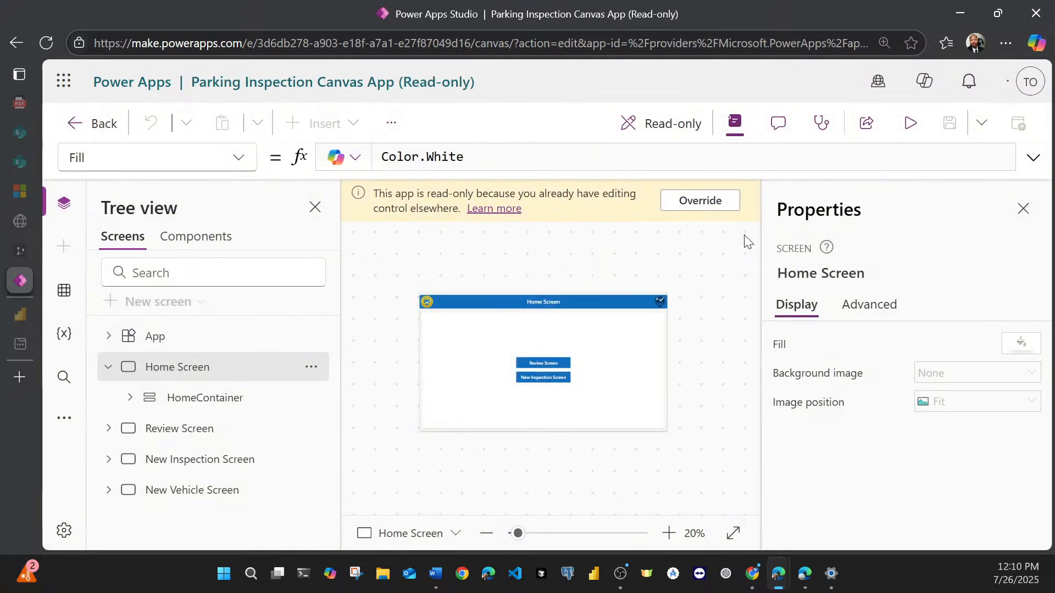
pyautogui.click(699, 198)
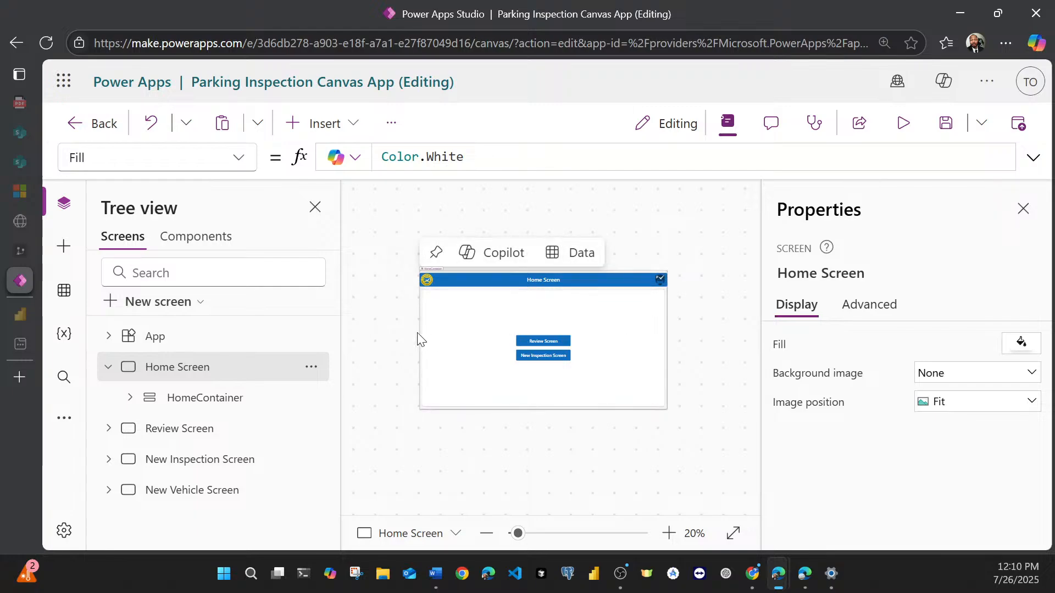
# Step: View the Review Screen and New Vehicle Screen of the restored app, and return to the Home Screen
pyautogui.click(186, 436)
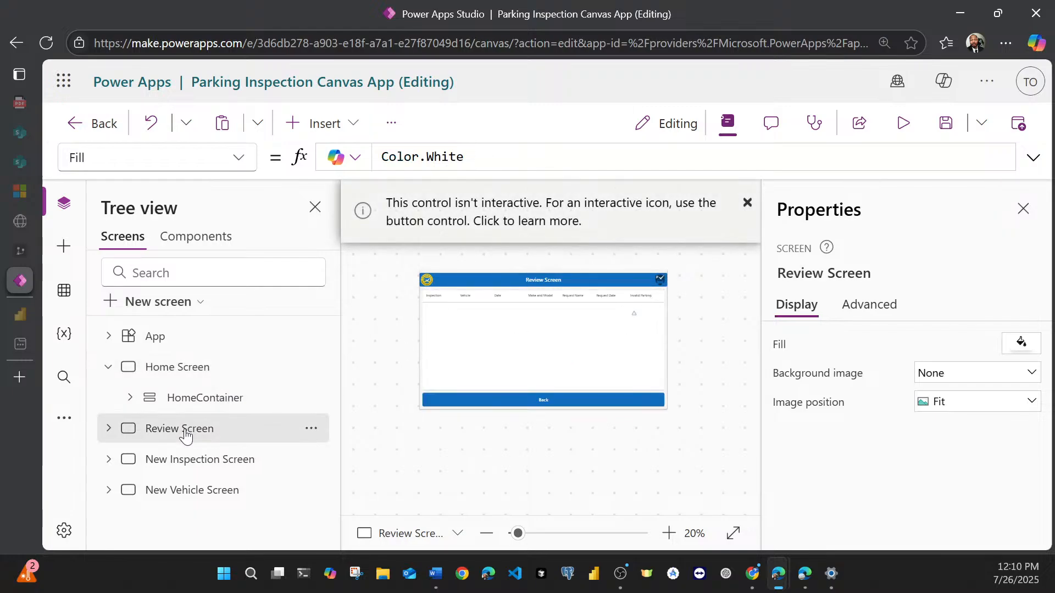
pyautogui.click(177, 489)
pyautogui.click(181, 377)
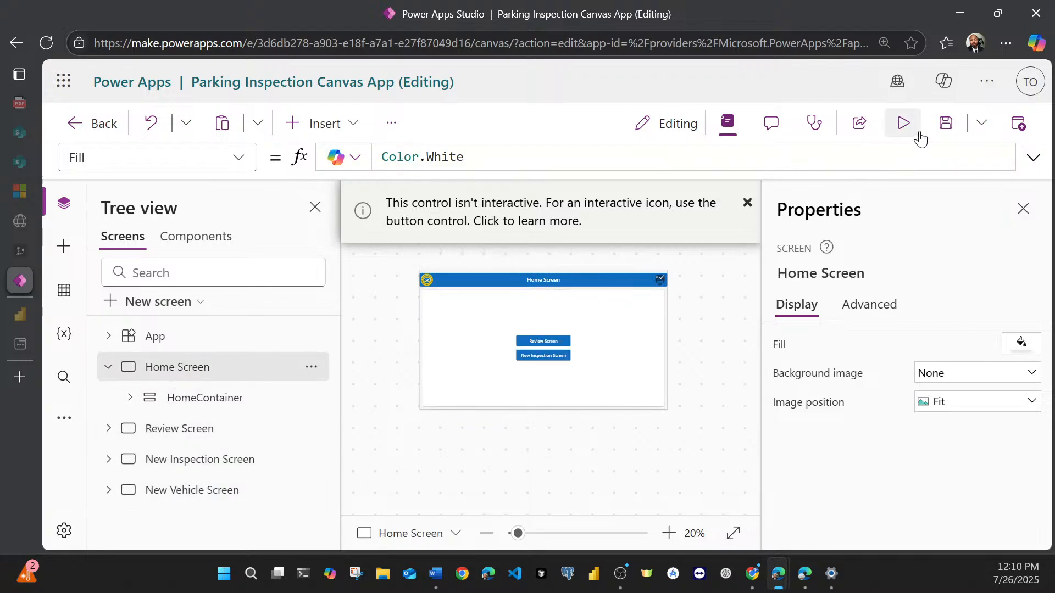
# Step: Save the restored app and publish this version with the description "v2"
pyautogui.click(946, 122)
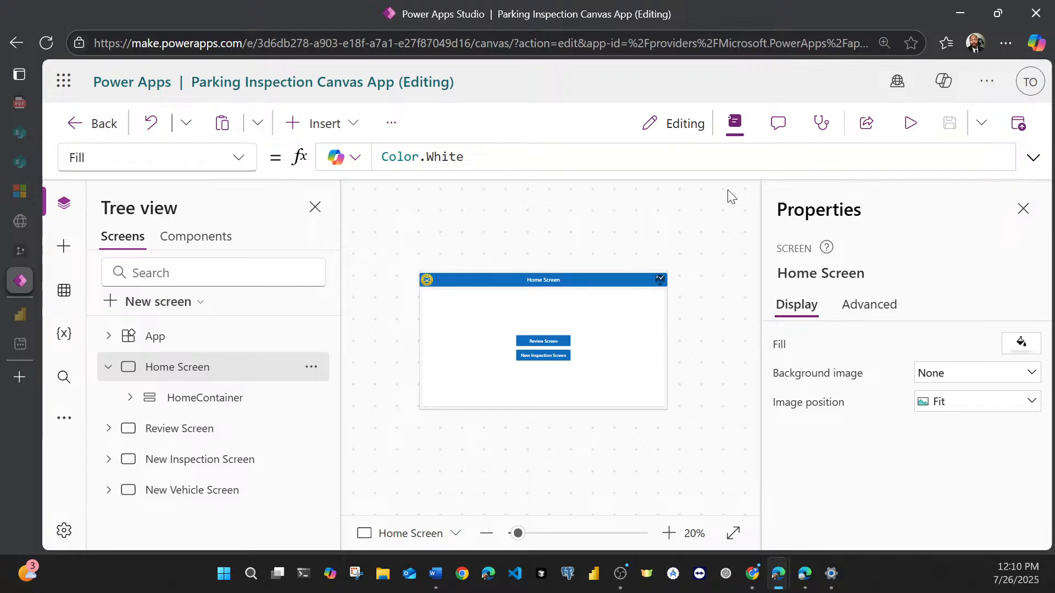
pyautogui.click(669, 533)
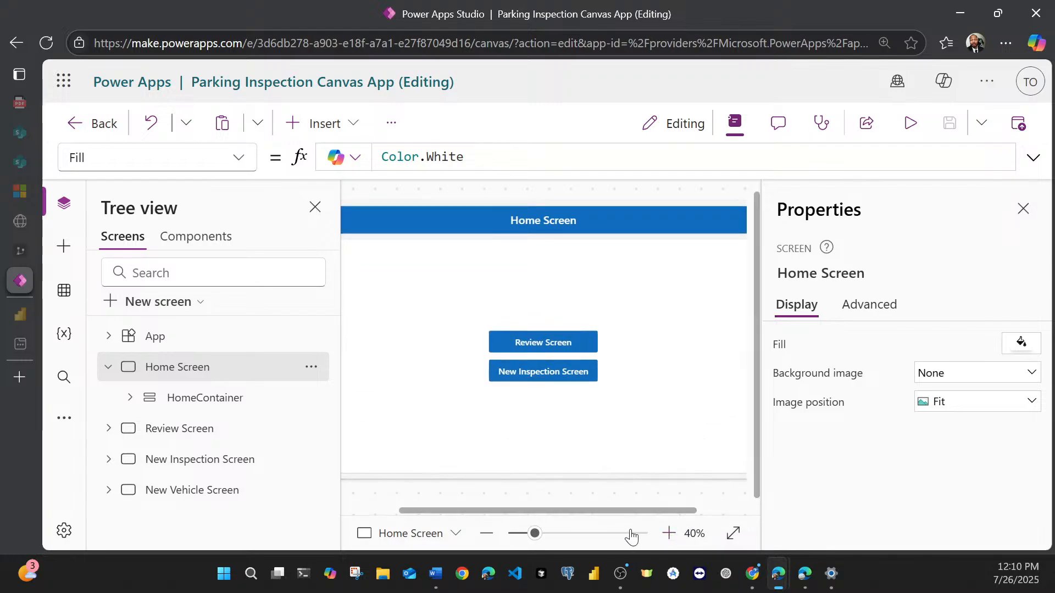
pyautogui.click(1022, 127)
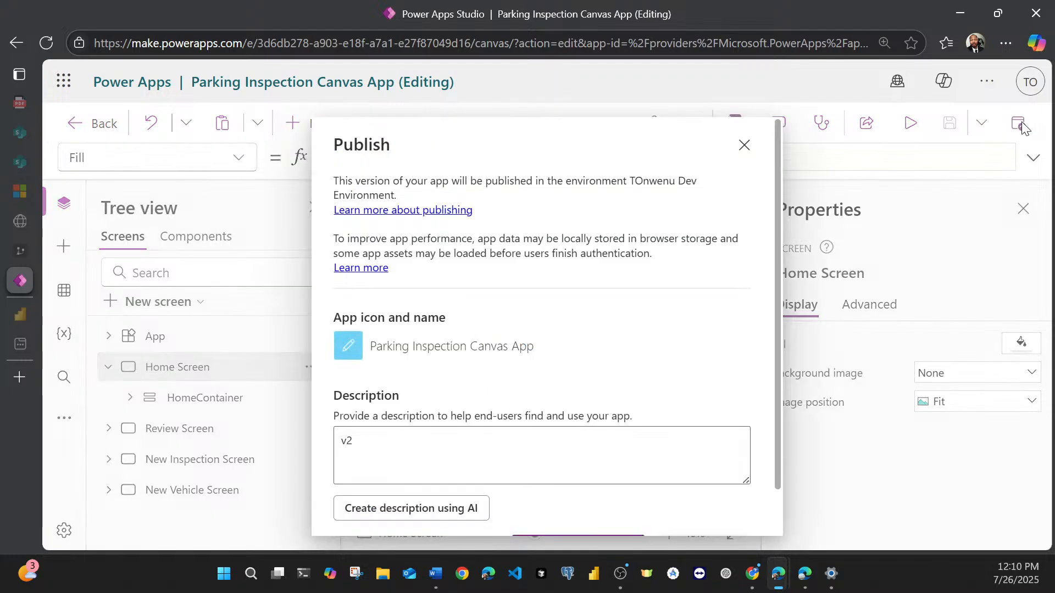
pyautogui.click(450, 443)
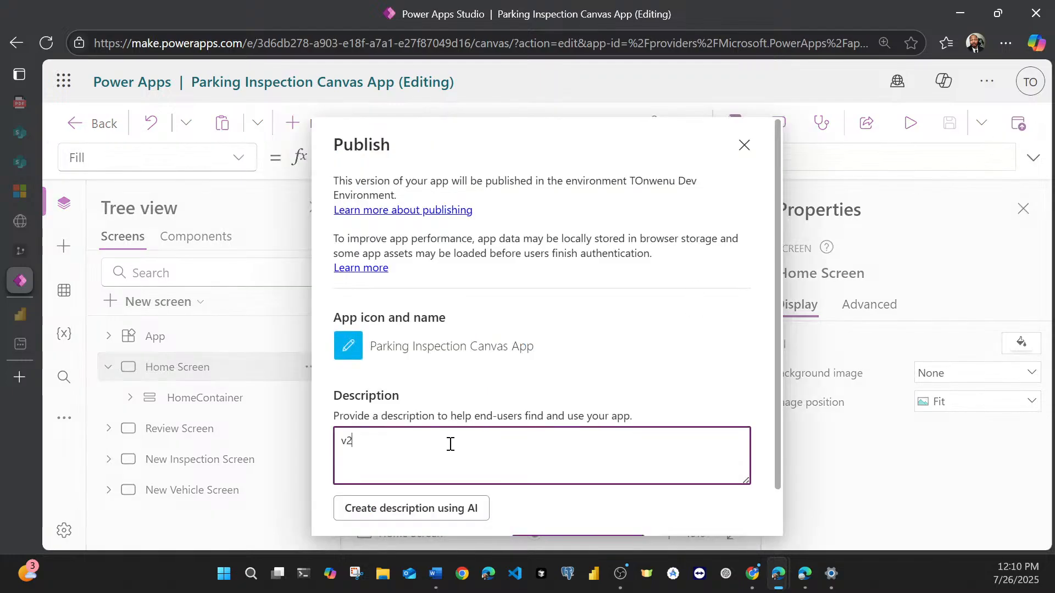
pyautogui.scroll(-1, 438, 367)
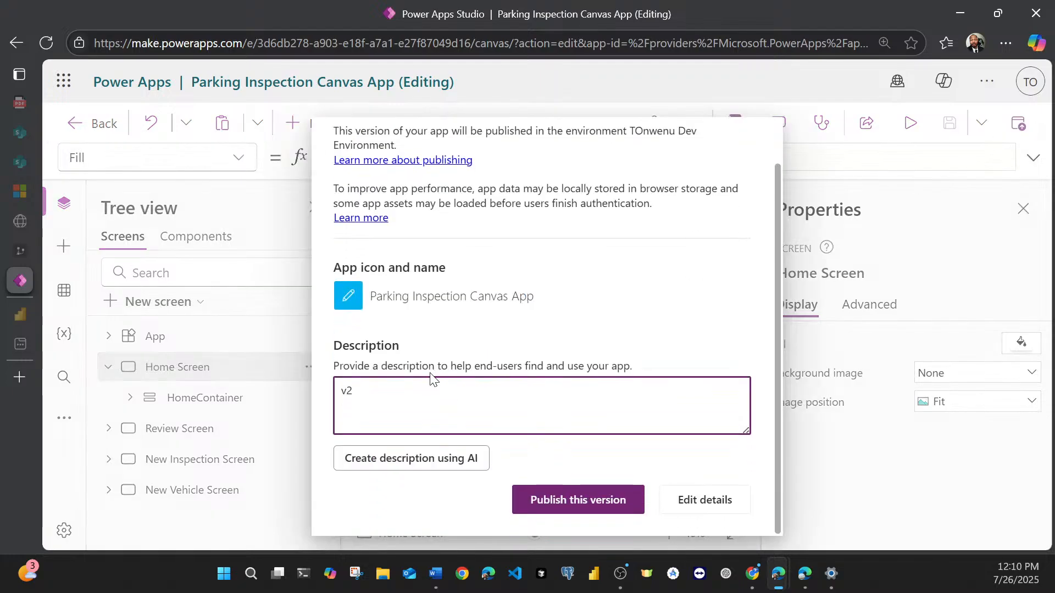
pyautogui.click(562, 500)
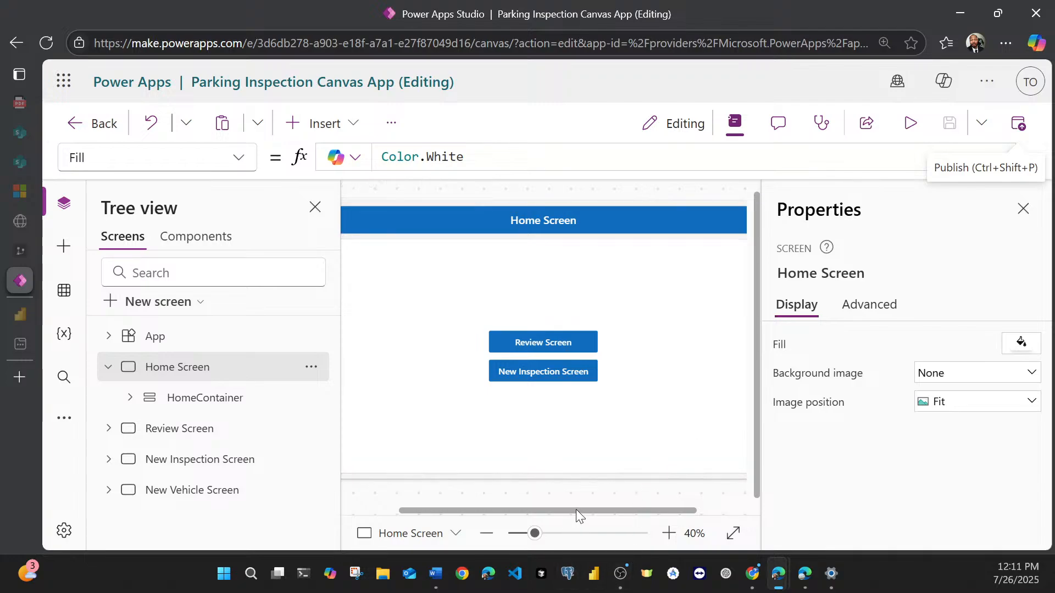
# Step: Change the app's display orientation to Portrait in its settings, apply the change to all screens and close the settings
pyautogui.moveTo(576, 510); pyautogui.dragTo(536, 512)
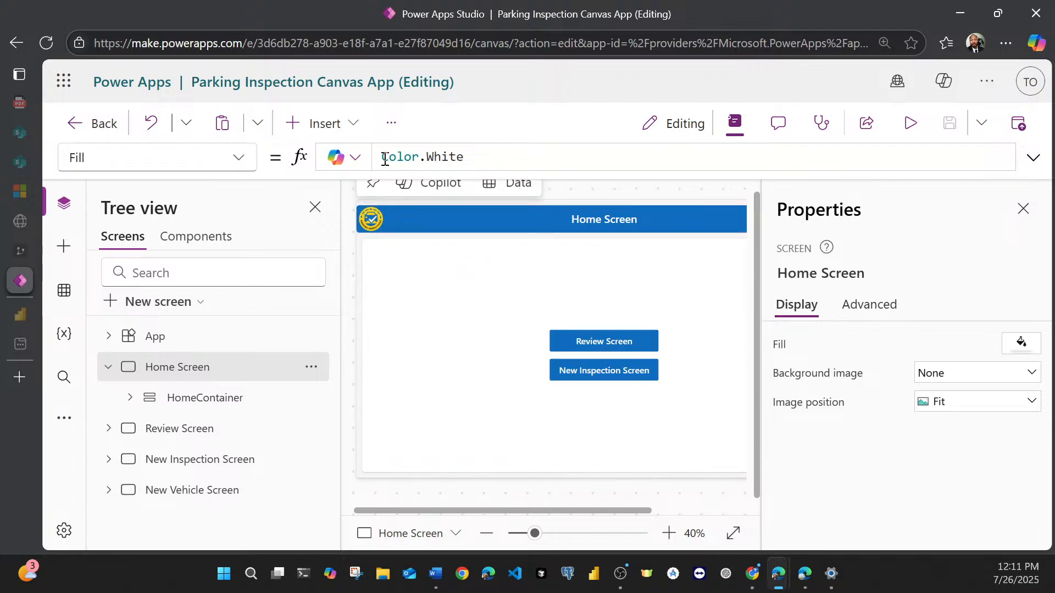
pyautogui.click(394, 128)
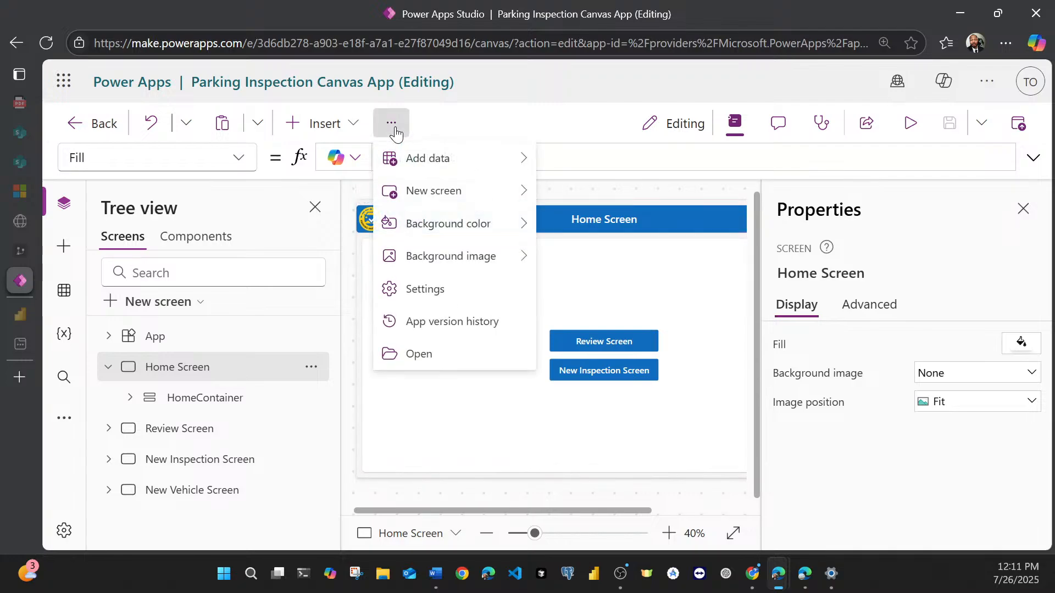
pyautogui.click(404, 291)
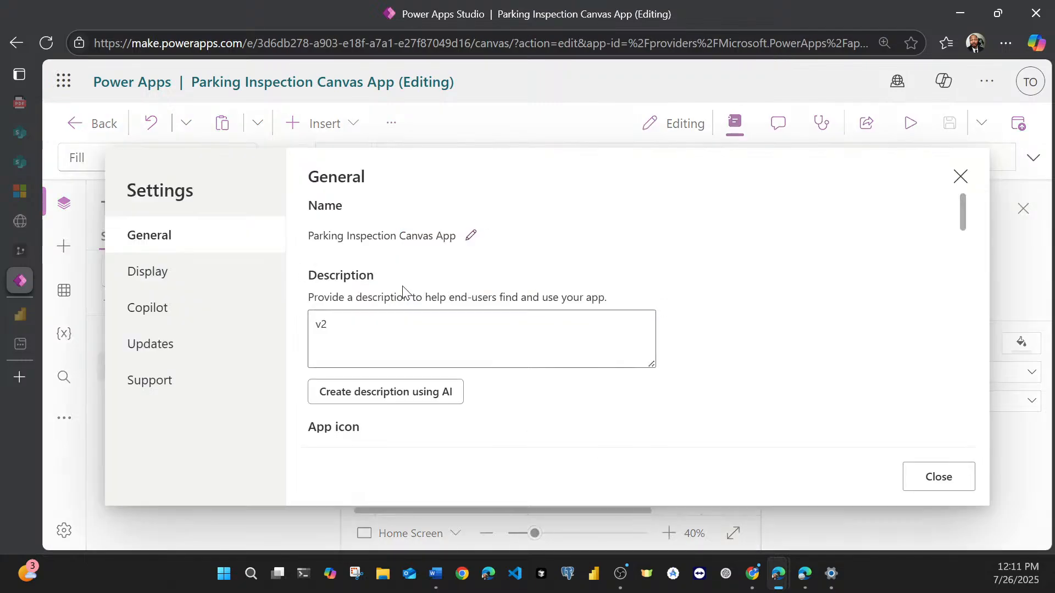
pyautogui.click(188, 275)
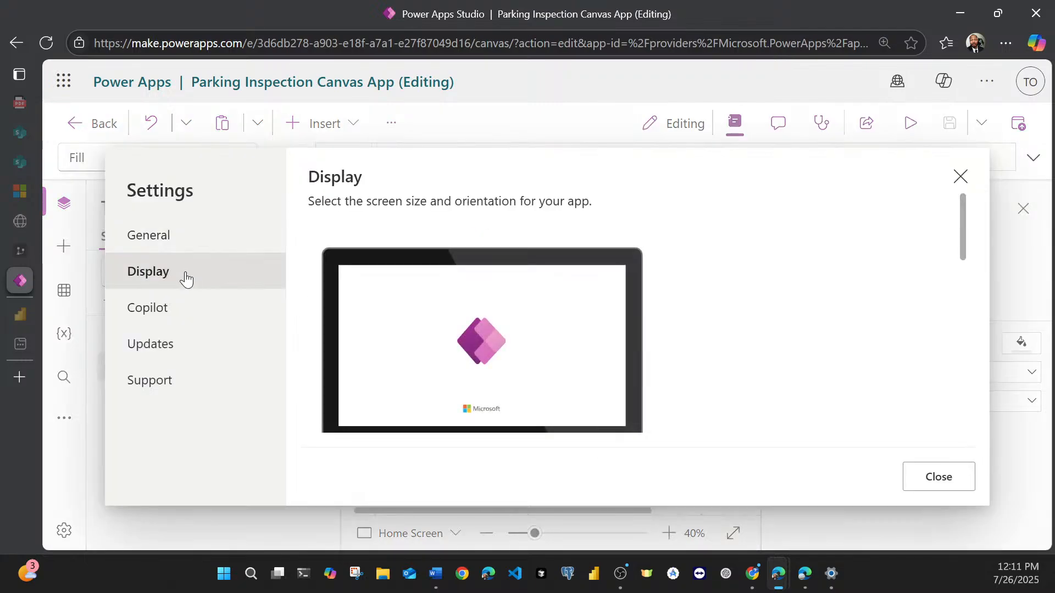
pyautogui.scroll(-3, 346, 261)
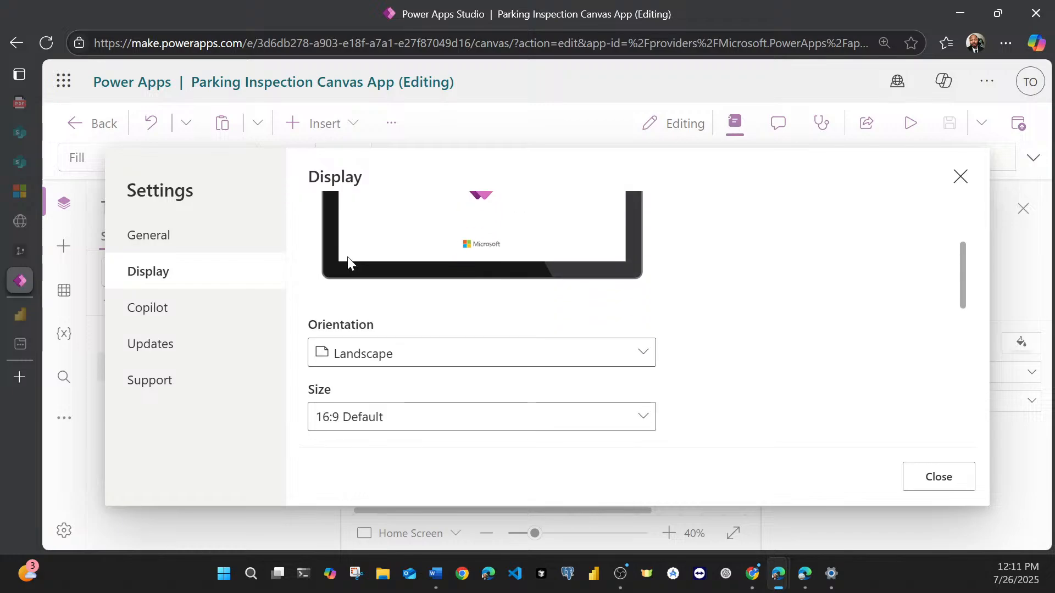
pyautogui.click(416, 357)
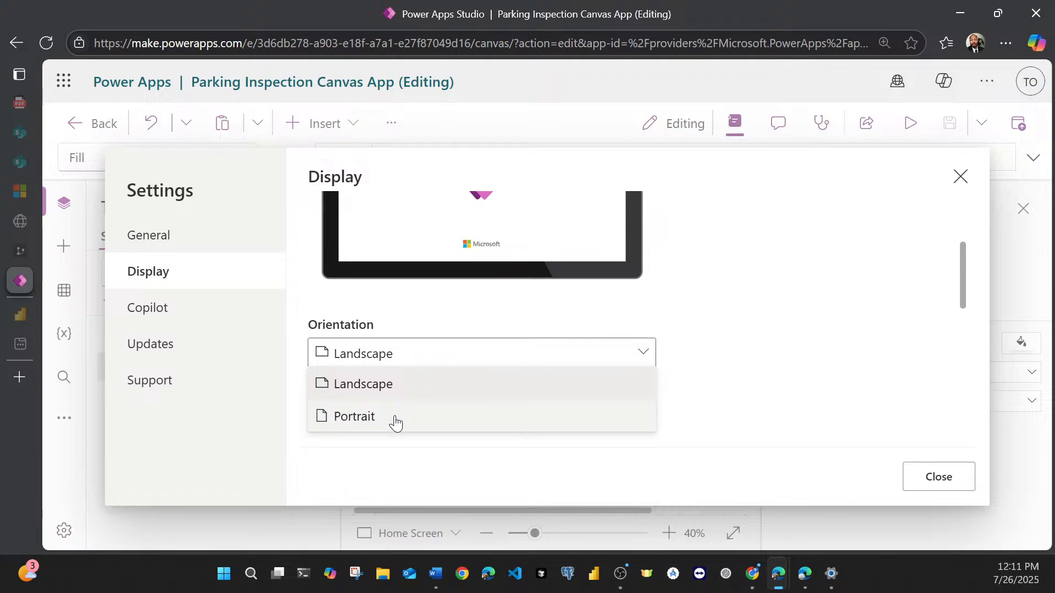
pyautogui.click(396, 419)
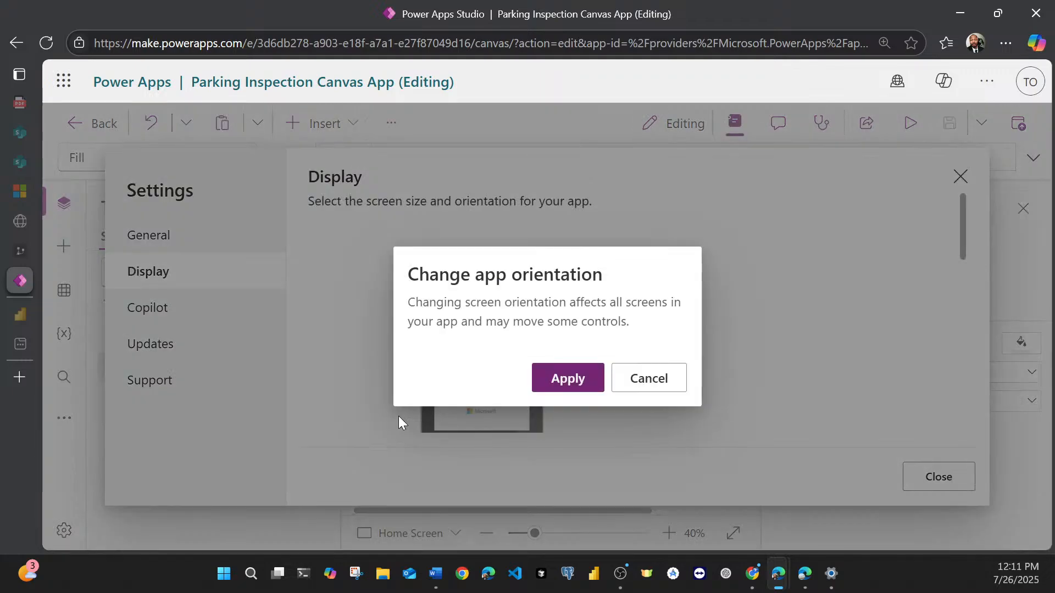
pyautogui.click(571, 384)
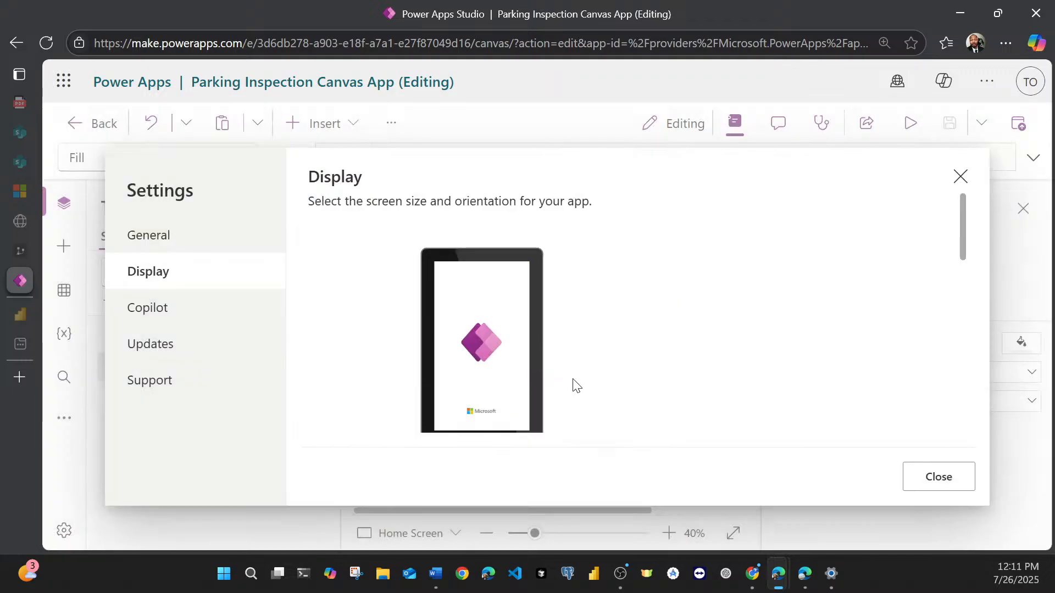
pyautogui.click(933, 480)
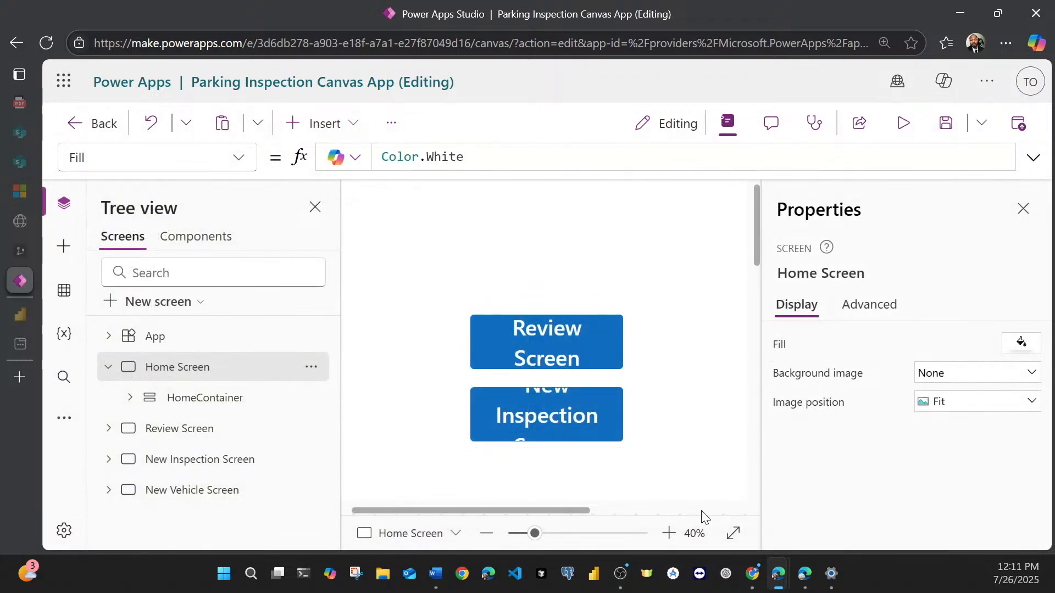
# Step: Check the Home Screen's portrait layout on the canvas and save the app
pyautogui.click(733, 533)
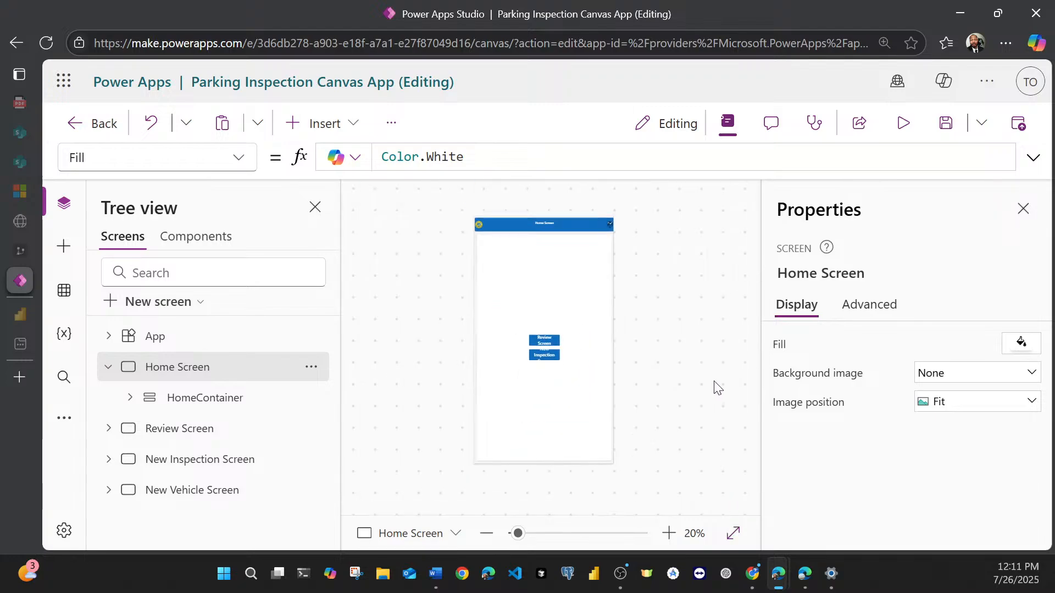
pyautogui.click(669, 533)
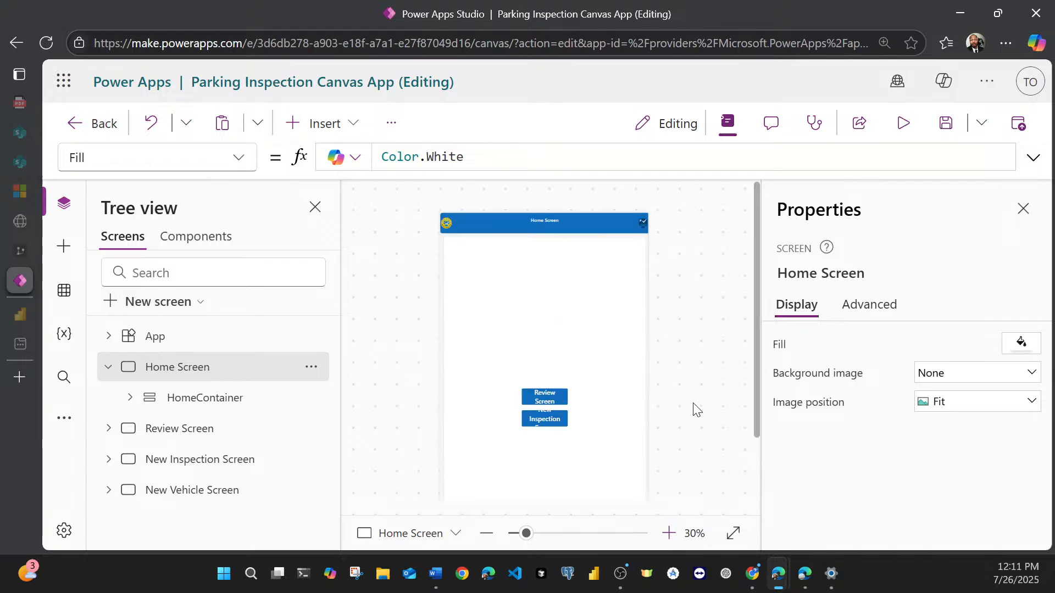
pyautogui.click(667, 538)
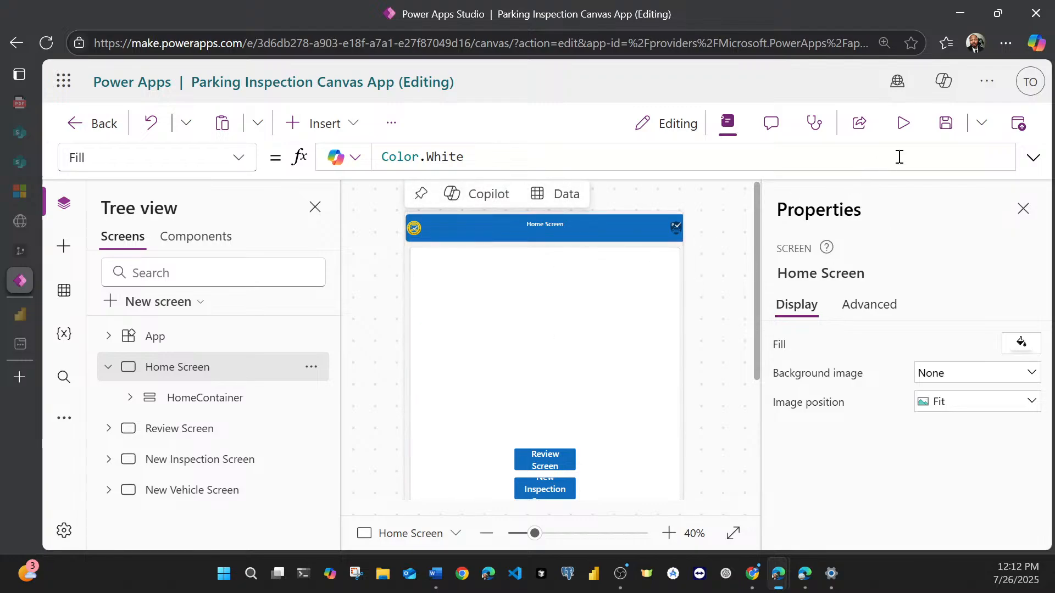
pyautogui.click(944, 129)
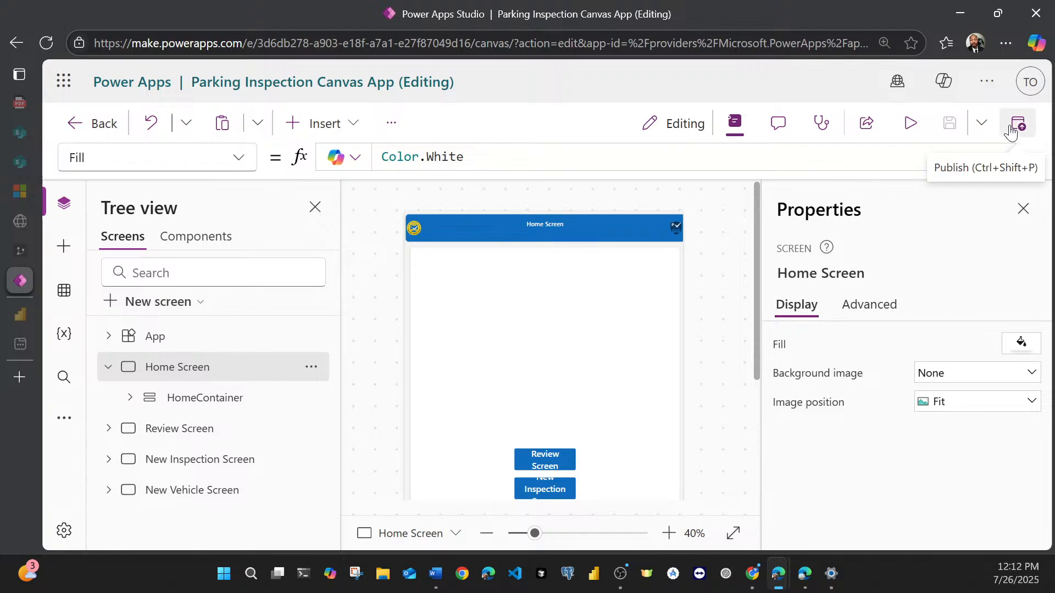
# Step: Publish the portrait version of the app with the description "Mobile v3.1"
pyautogui.click(1013, 131)
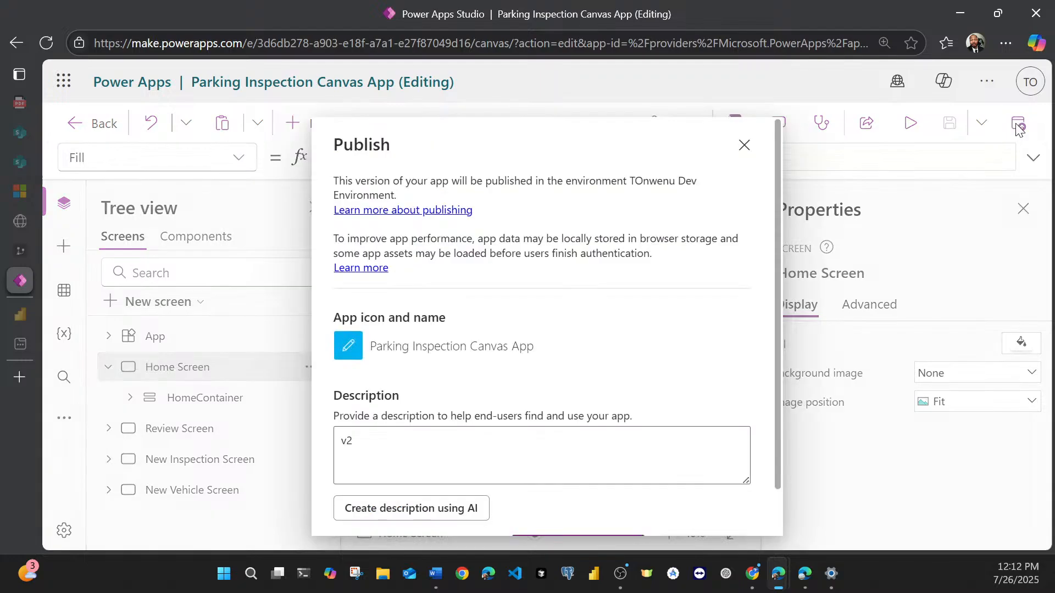
pyautogui.click(344, 442)
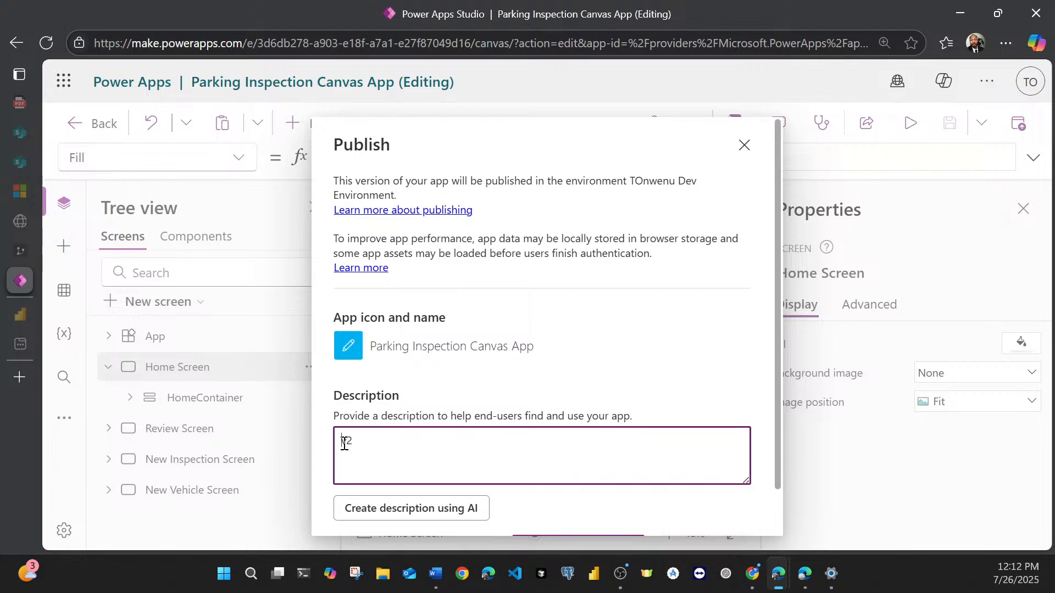
pyautogui.write('Mobile v3.1')
pyautogui.scroll(-1, 398, 434)
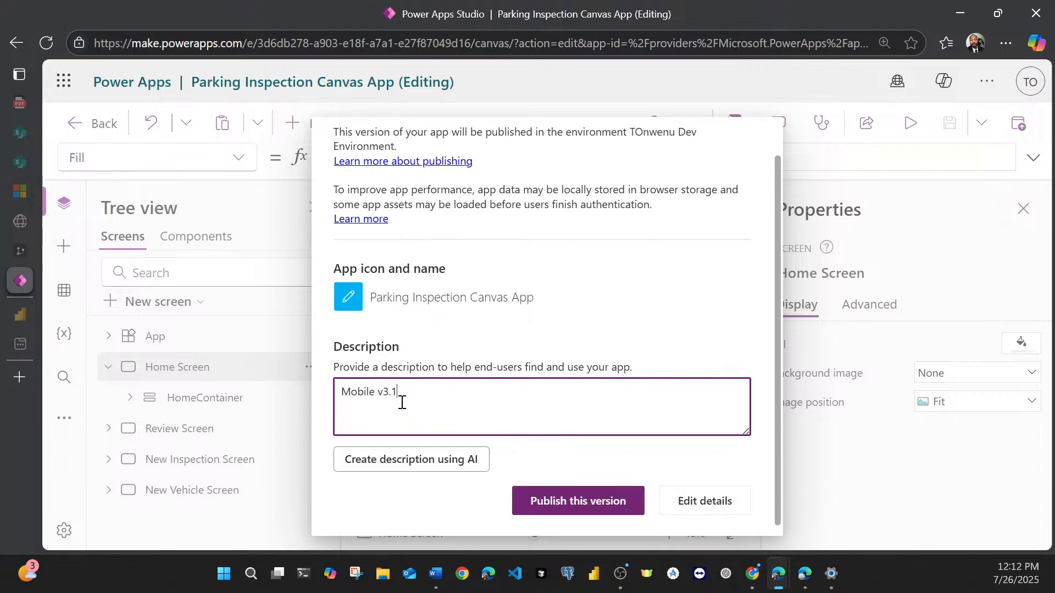
pyautogui.click(531, 495)
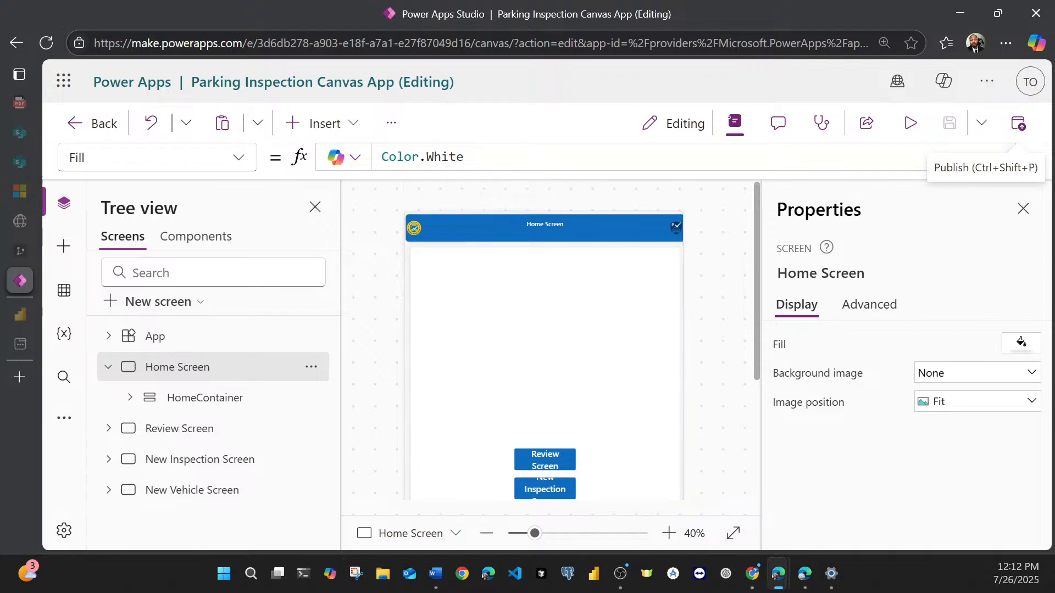
# Step: Select the parking logo image in the Home Screen header and examine the header's layout in portrait format
pyautogui.hotkey('alt', 'Tab')
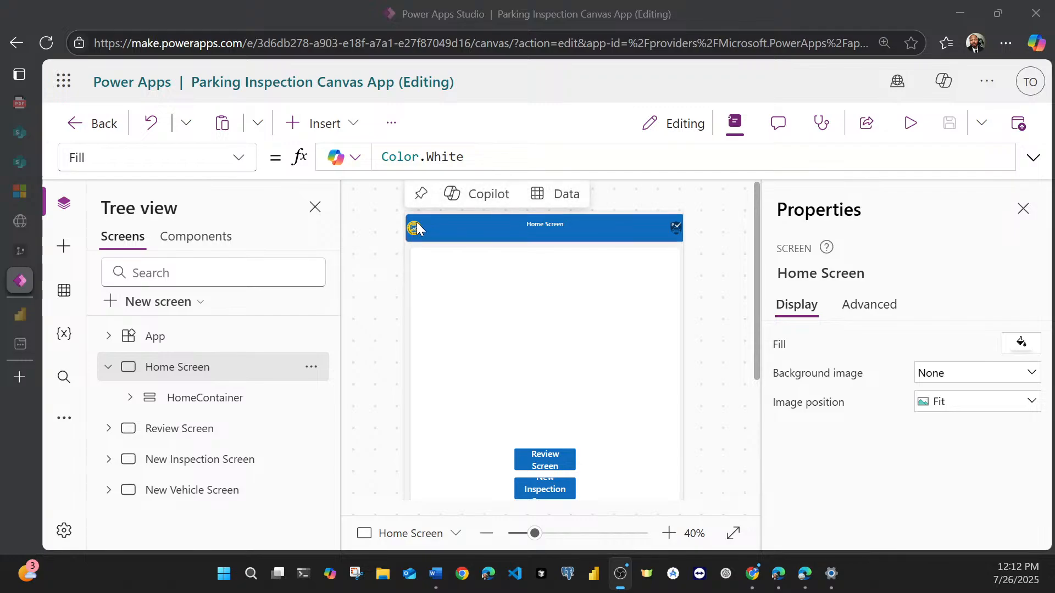
pyautogui.click(669, 534)
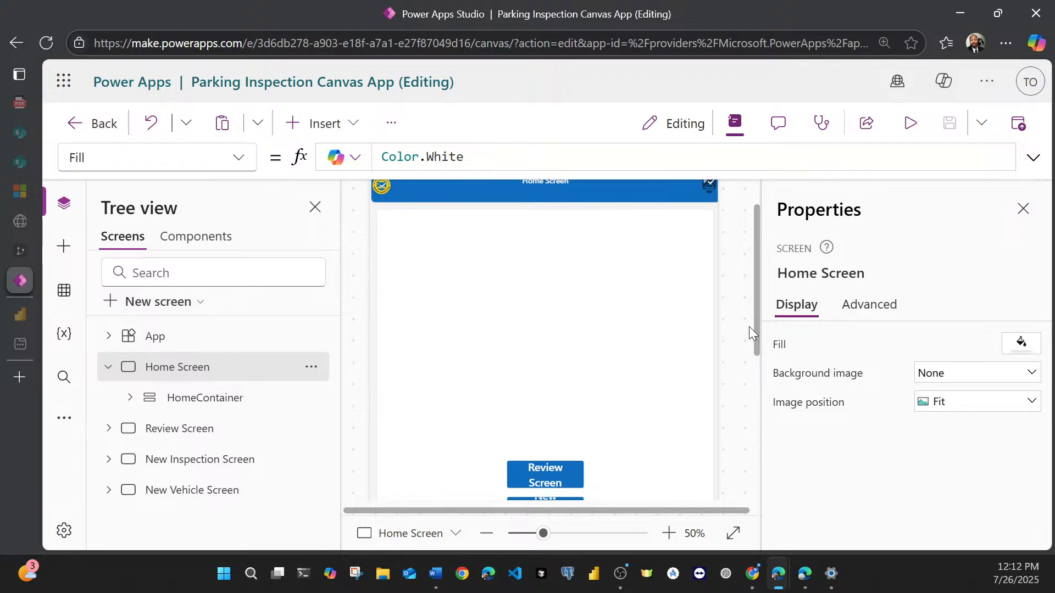
pyautogui.moveTo(757, 321); pyautogui.dragTo(754, 268)
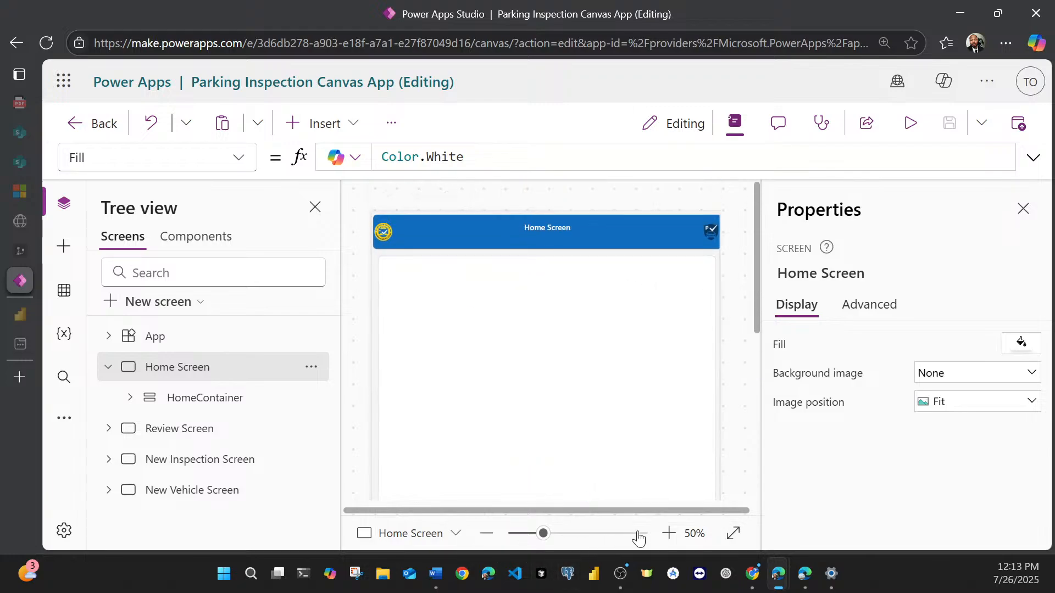
pyautogui.click(668, 533)
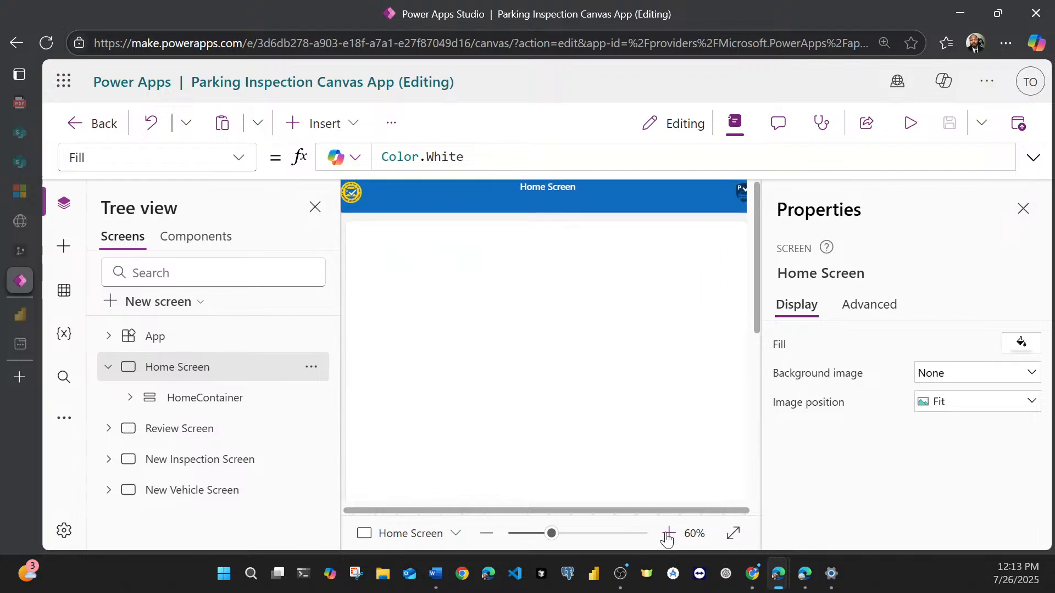
pyautogui.moveTo(605, 511); pyautogui.dragTo(478, 518)
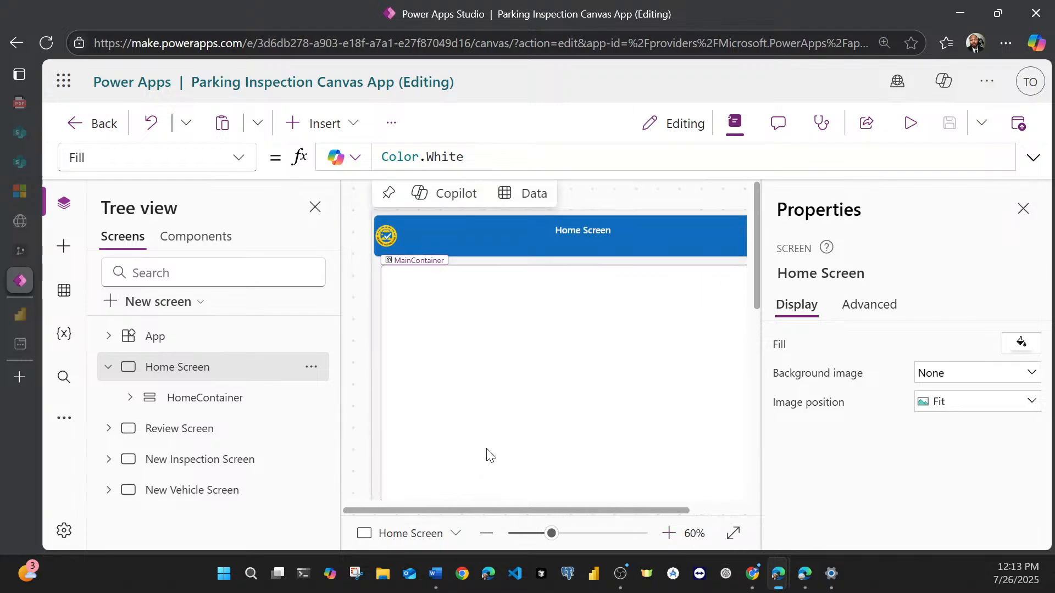
pyautogui.click(389, 235)
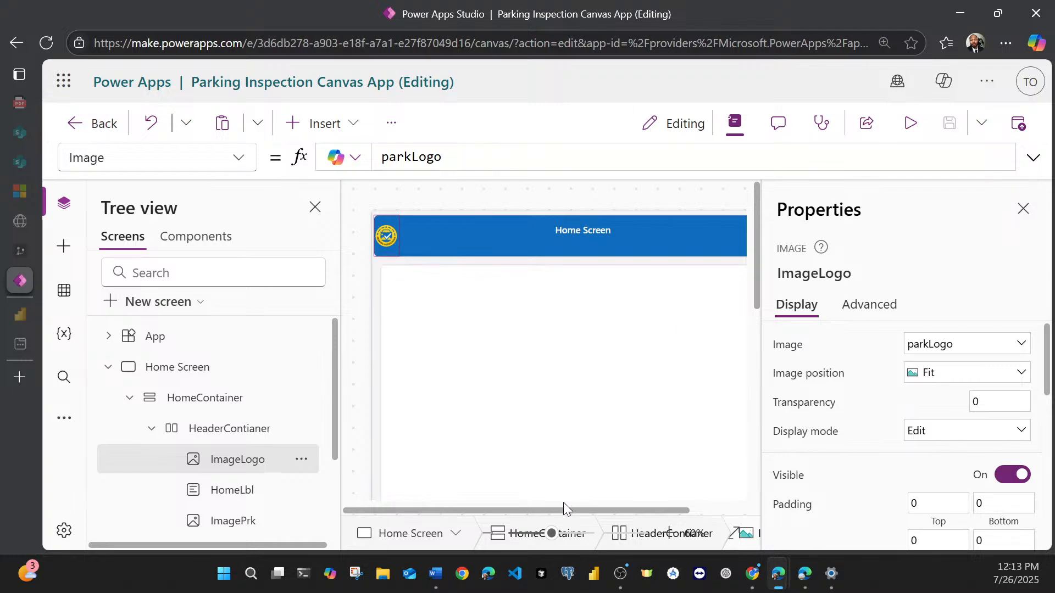
pyautogui.moveTo(562, 509); pyautogui.dragTo(598, 513)
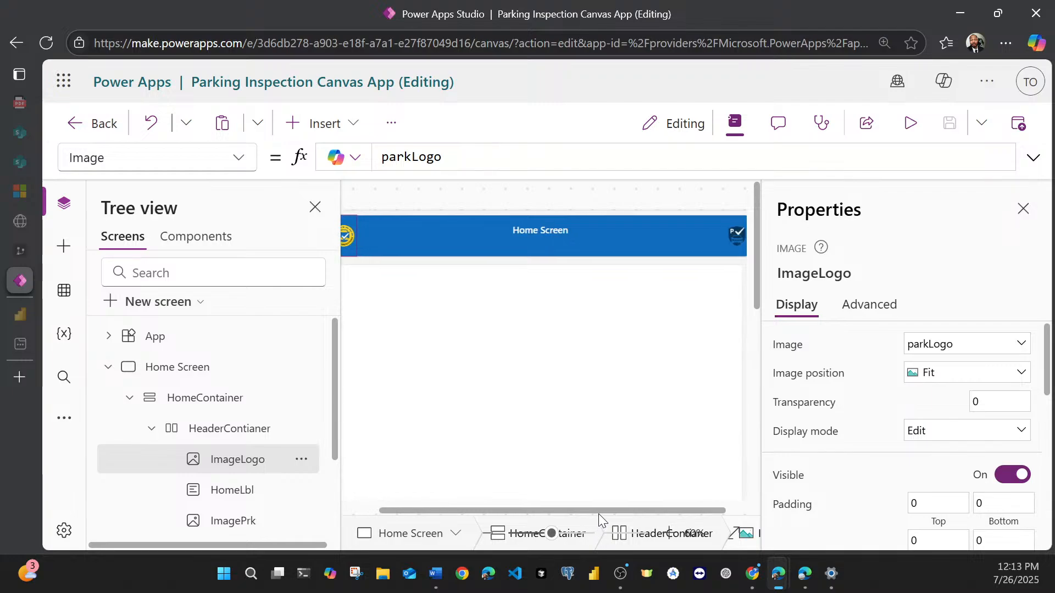
# Step: Select both the logo and parking images in the Home Screen header and set their width to 60
pyautogui.keyDown('shift'); pyautogui.click(729, 238); pyautogui.keyUp('shift')
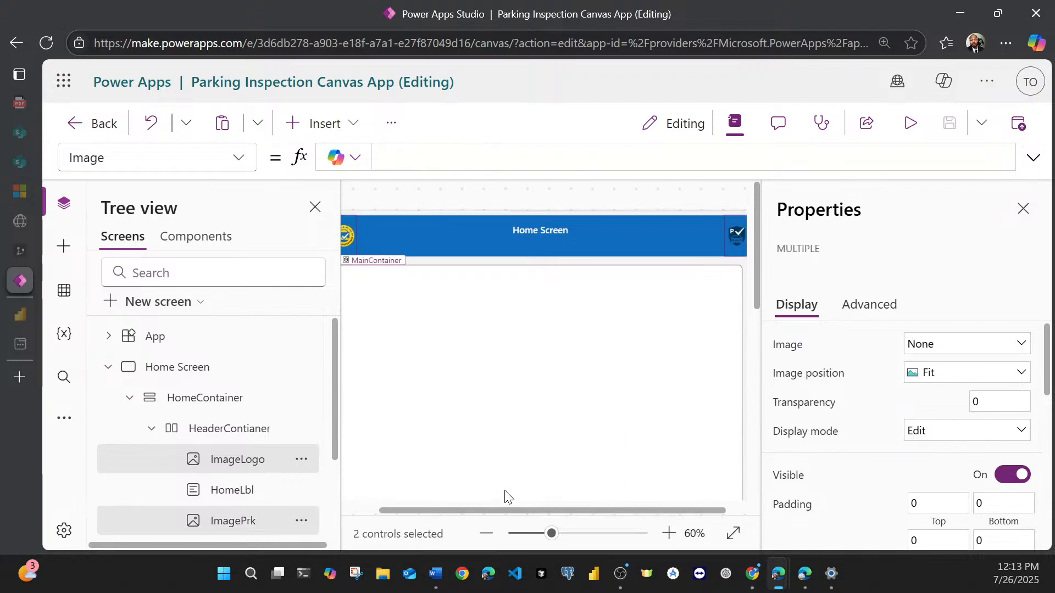
pyautogui.moveTo(499, 511); pyautogui.dragTo(457, 512)
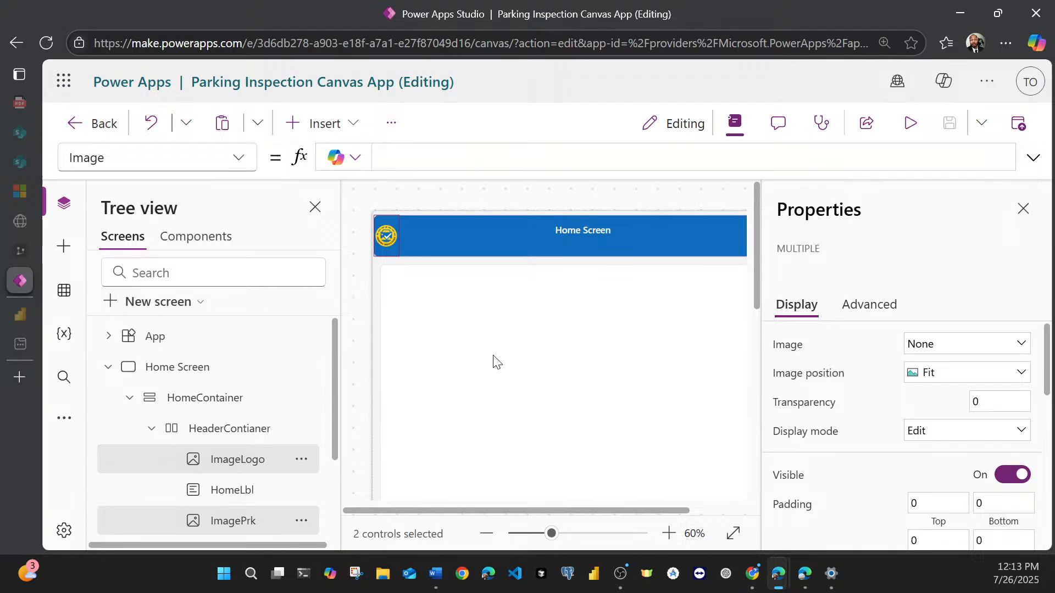
pyautogui.scroll(-2, 967, 396)
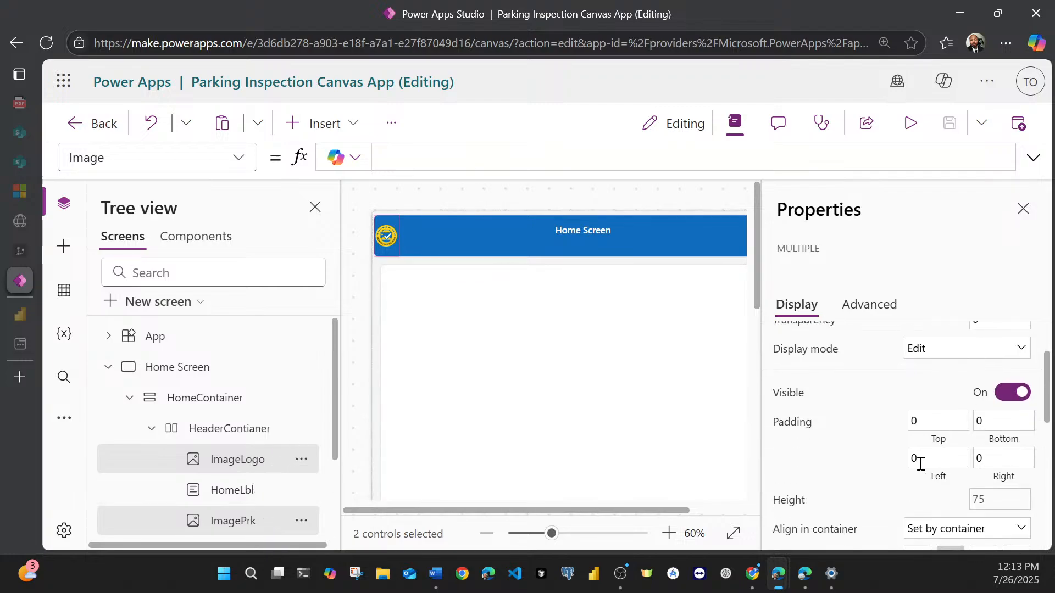
pyautogui.scroll(-2, 923, 463)
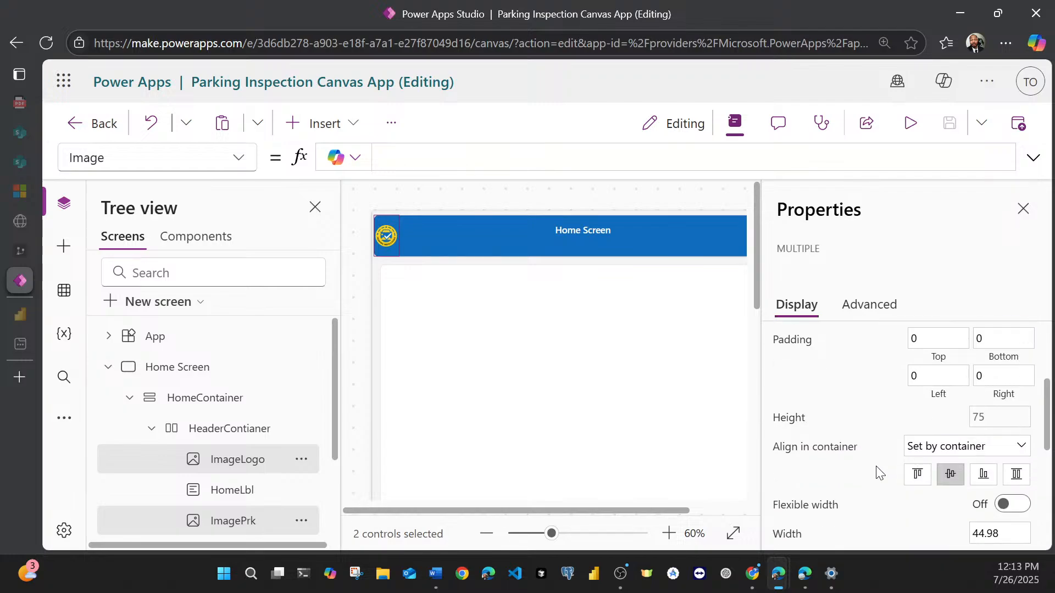
pyautogui.scroll(-2, 1001, 426)
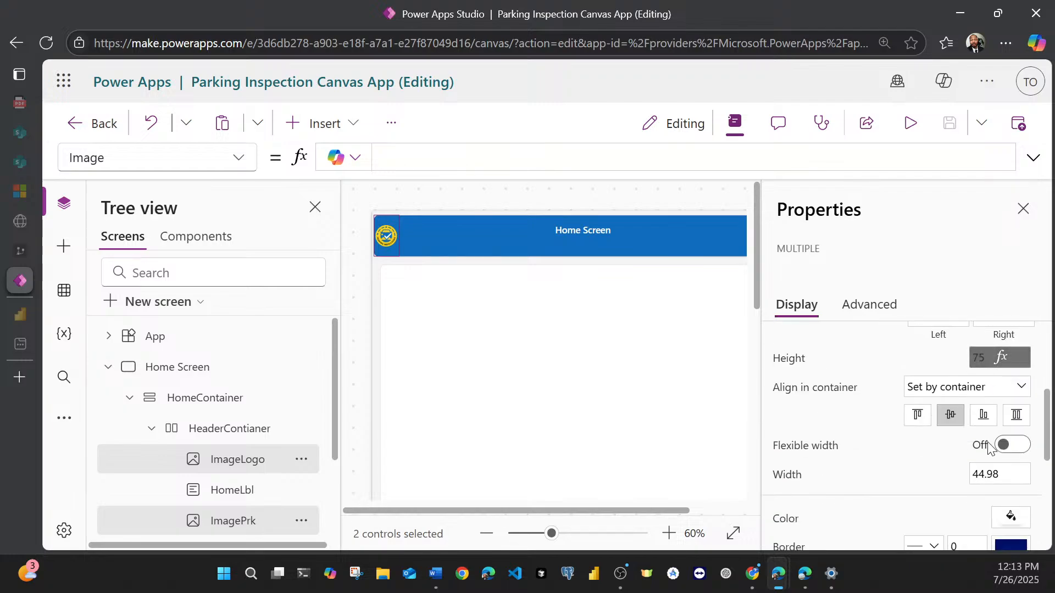
pyautogui.doubleClick(993, 451)
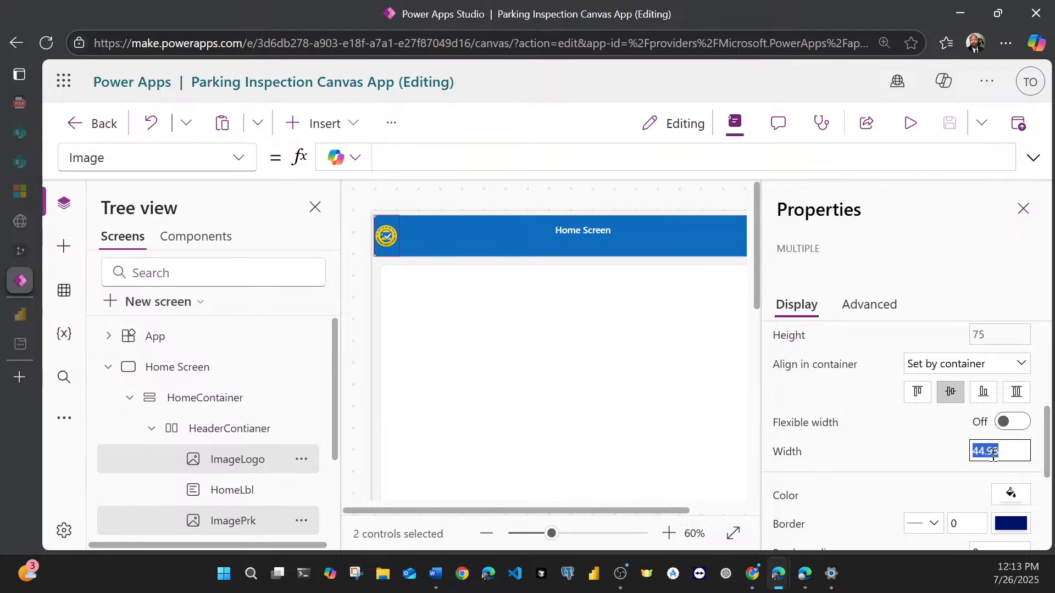
pyautogui.write('60')
pyautogui.click(992, 281)
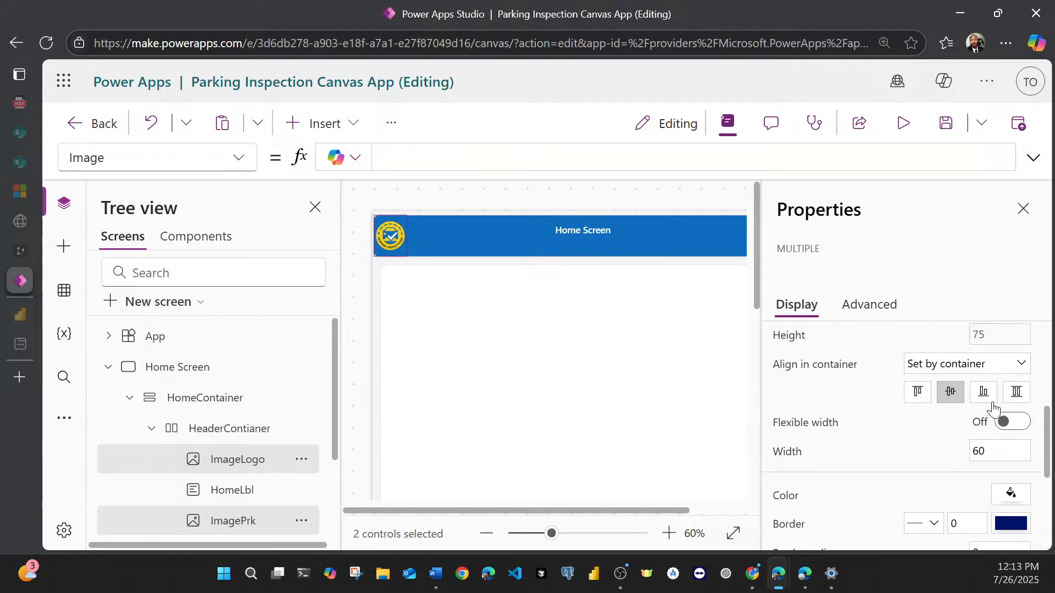
# Step: Set the width of the two selected header images to 65 and check their remaining display properties
pyautogui.click(998, 454)
pyautogui.press('BackSpace')
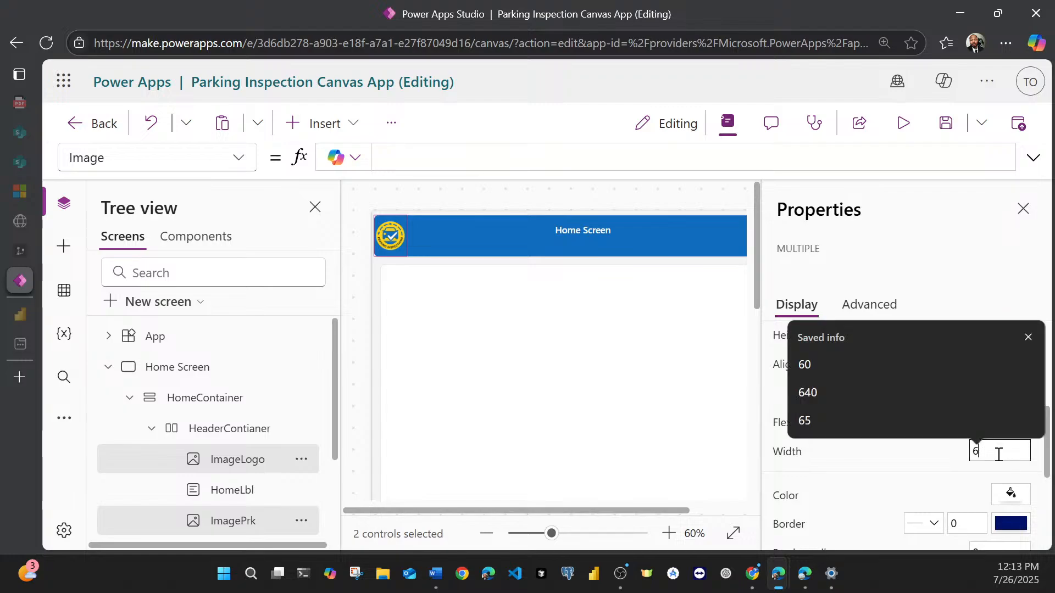
pyautogui.write('5')
pyautogui.click(960, 242)
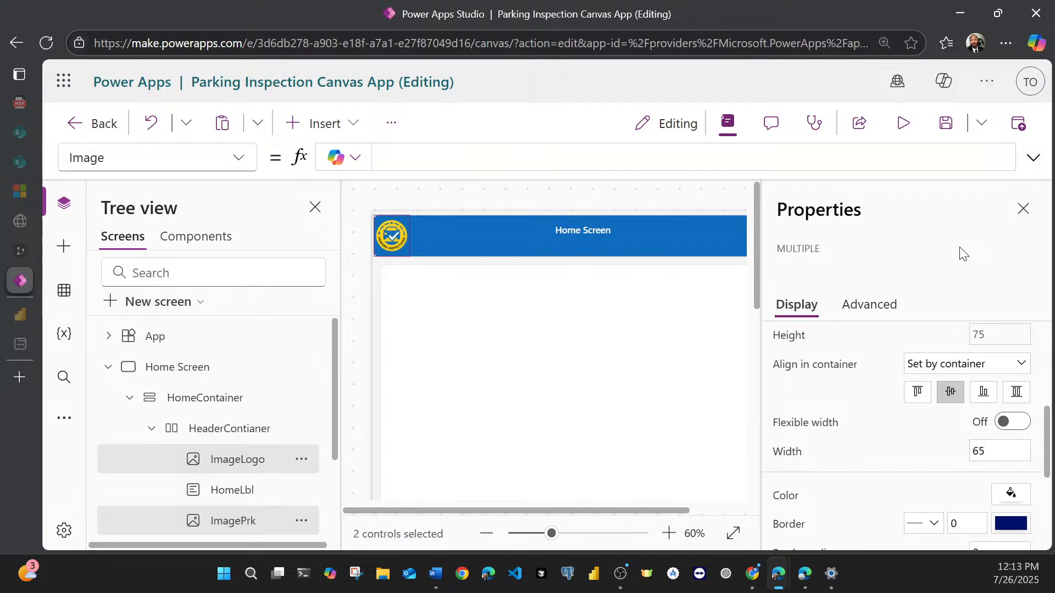
pyautogui.scroll(-3, 870, 458)
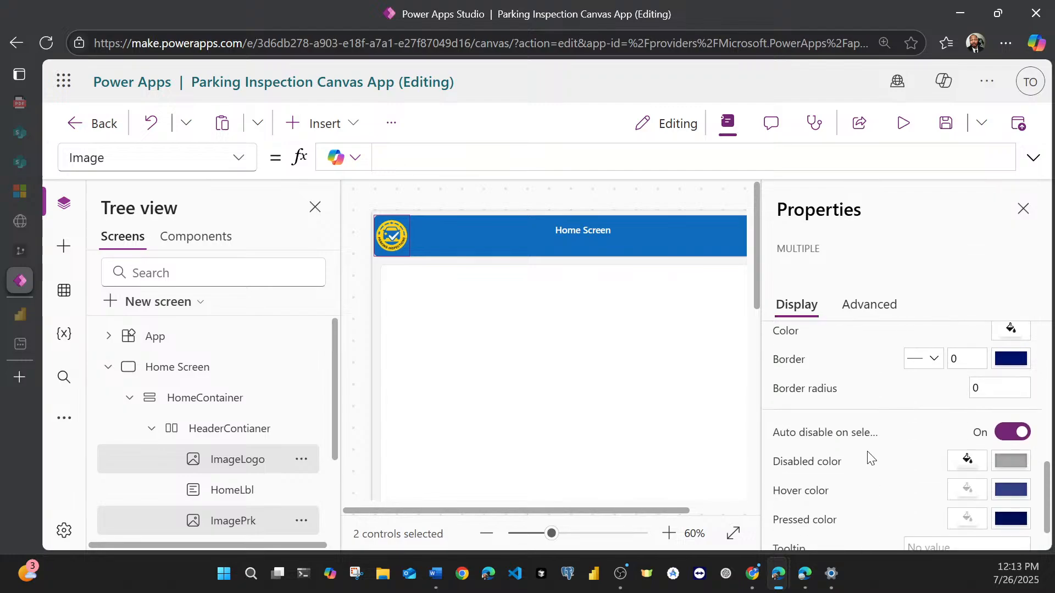
pyautogui.scroll(-1, 869, 458)
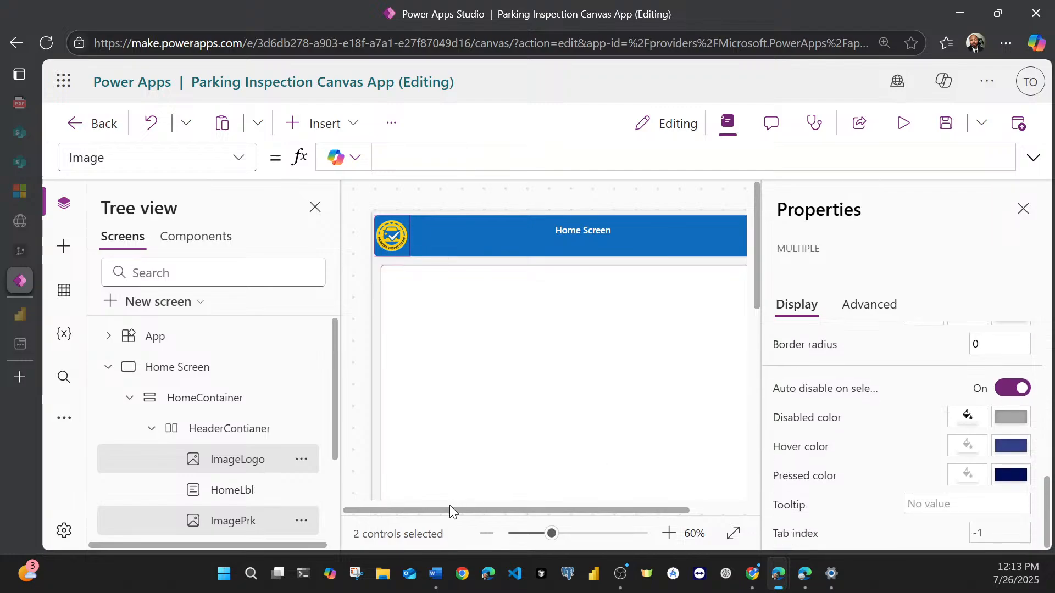
pyautogui.moveTo(451, 513)
pyautogui.mouseDown()
pyautogui.moveTo(624, 509)
pyautogui.moveTo(442, 511)
pyautogui.mouseUp()
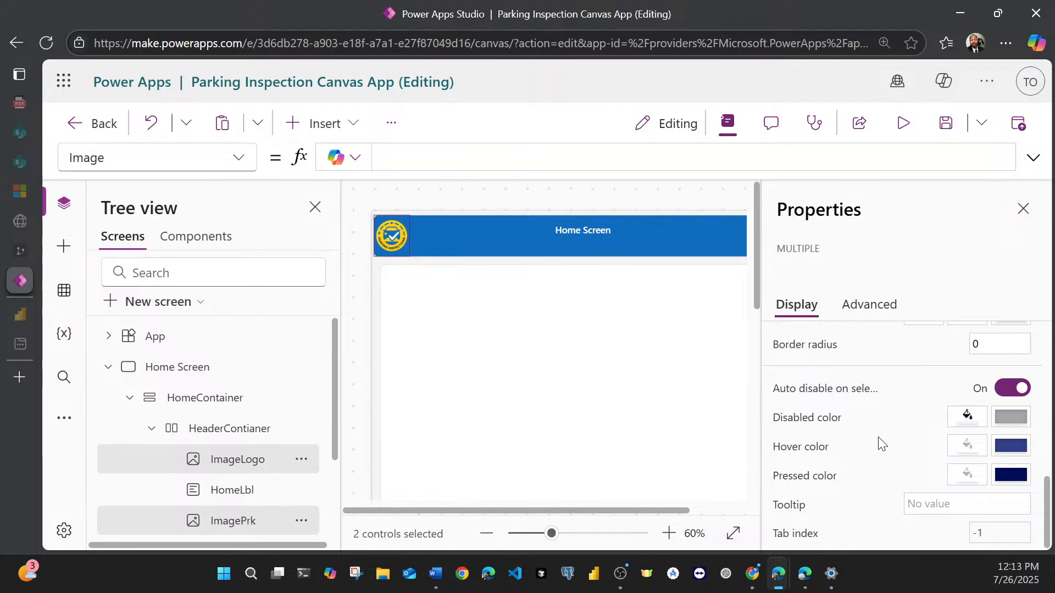
# Step: Set the width of the two selected header images to 75
pyautogui.scroll(3, 879, 441)
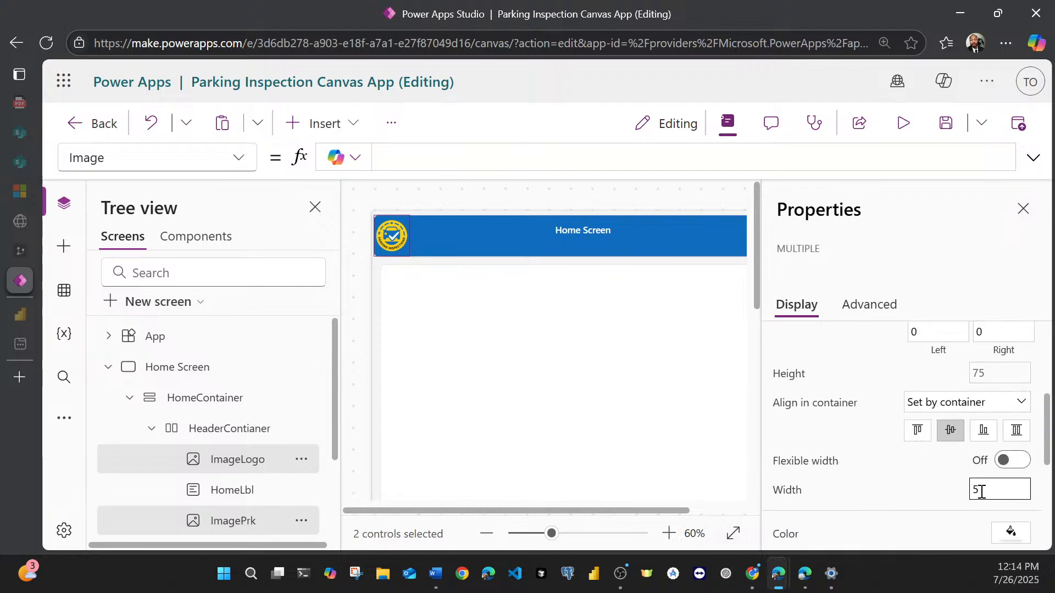
pyautogui.write('7')
pyautogui.click(976, 213)
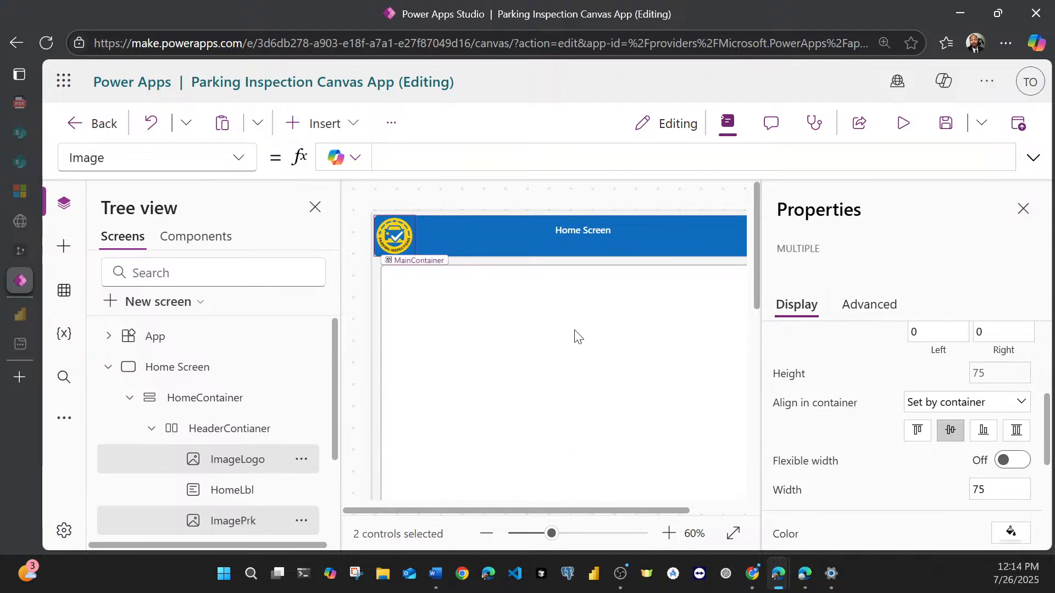
# Step: Set the width of the Home Screen title label in the header to 200
pyautogui.click(586, 233)
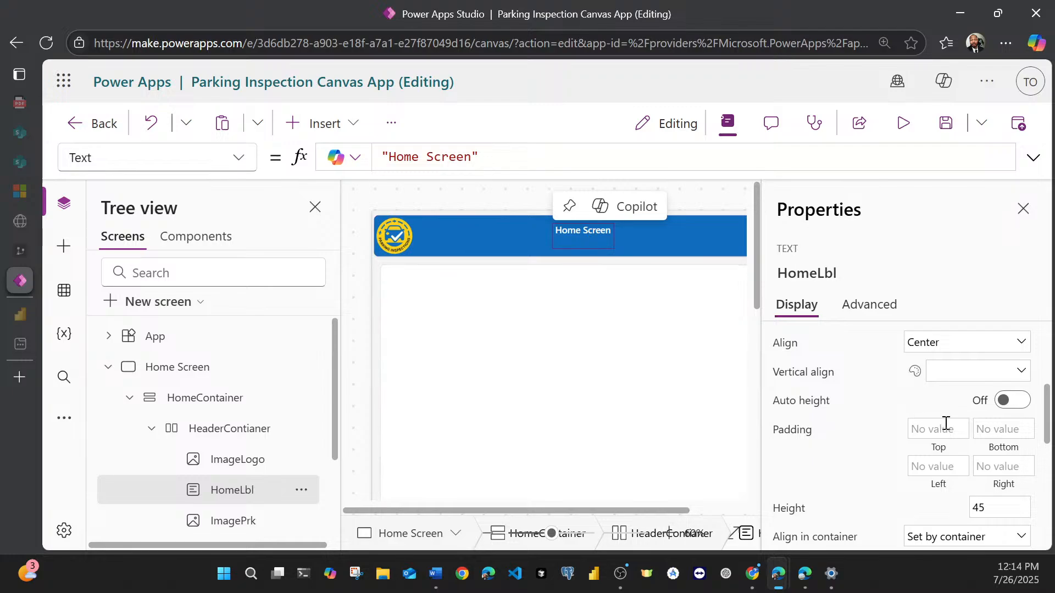
pyautogui.scroll(-3, 931, 467)
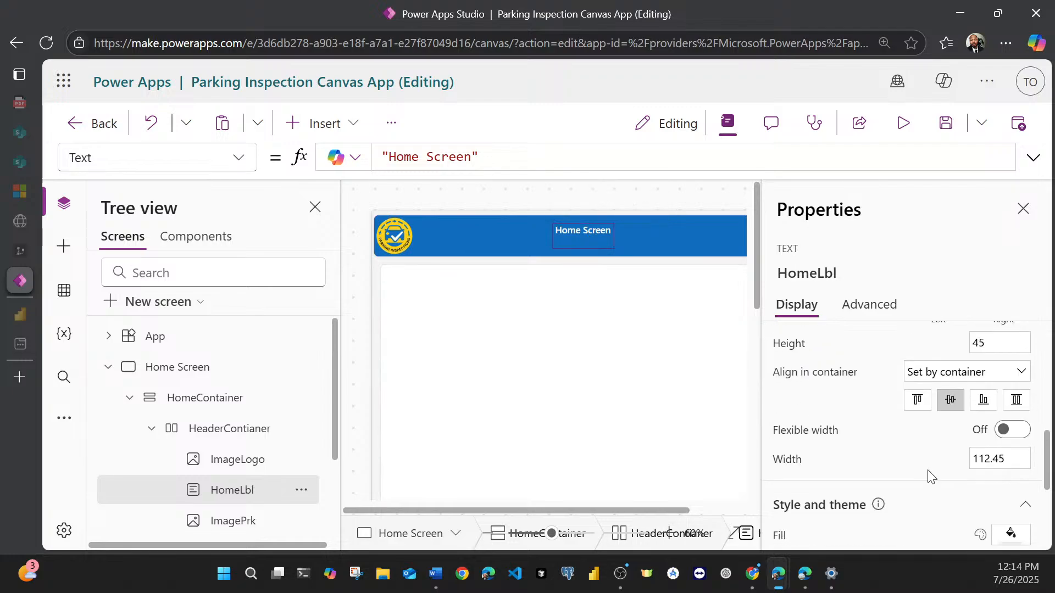
pyautogui.doubleClick(1004, 461)
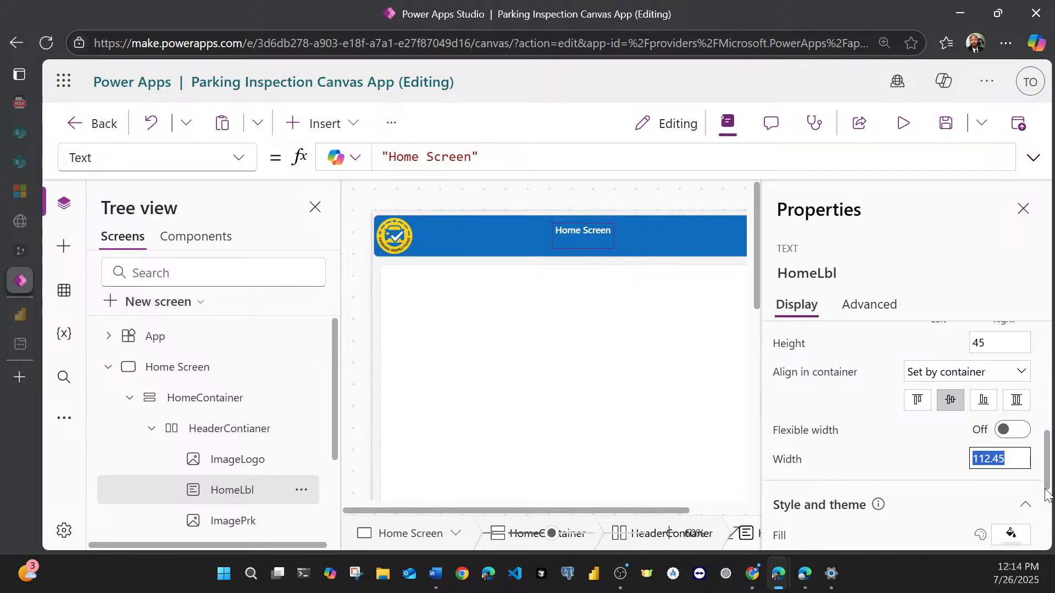
pyautogui.write('200')
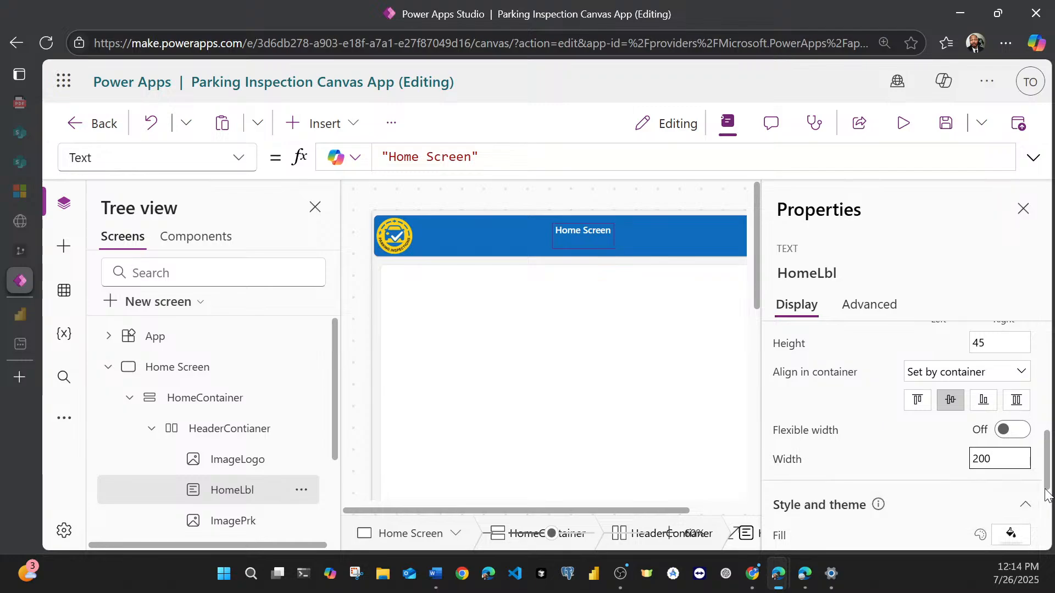
pyautogui.click(920, 275)
# Step: Set the font size of the header's title label to 24
pyautogui.scroll(-3, 912, 450)
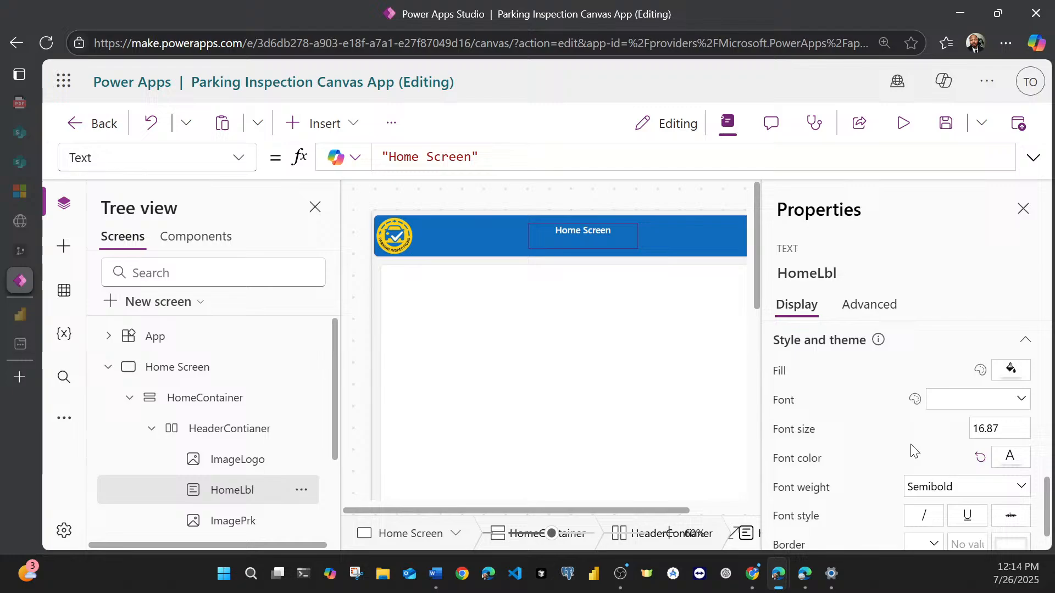
pyautogui.click(992, 434)
pyautogui.write('24')
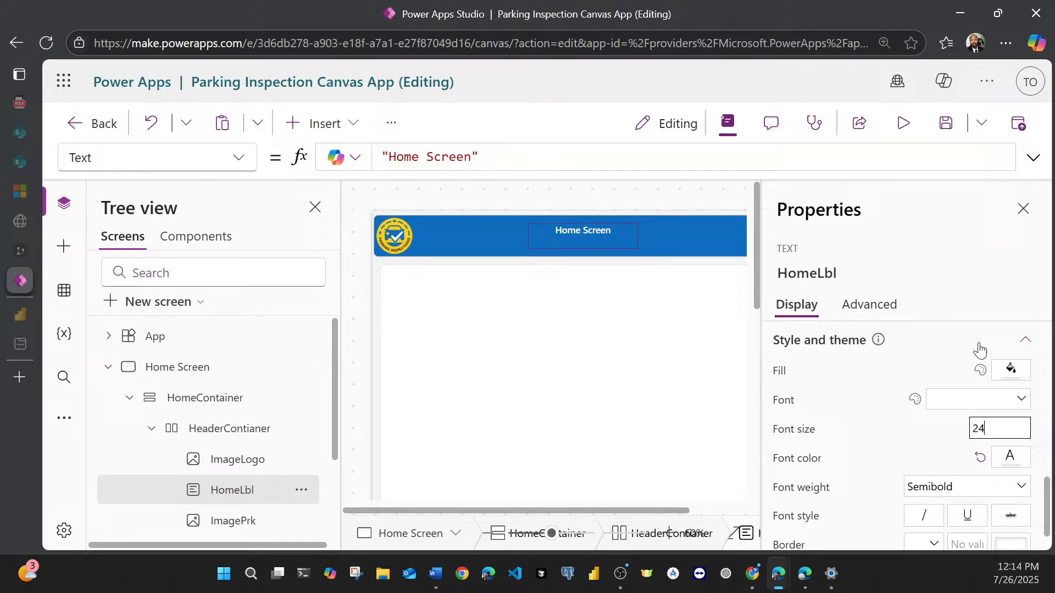
pyautogui.click(978, 266)
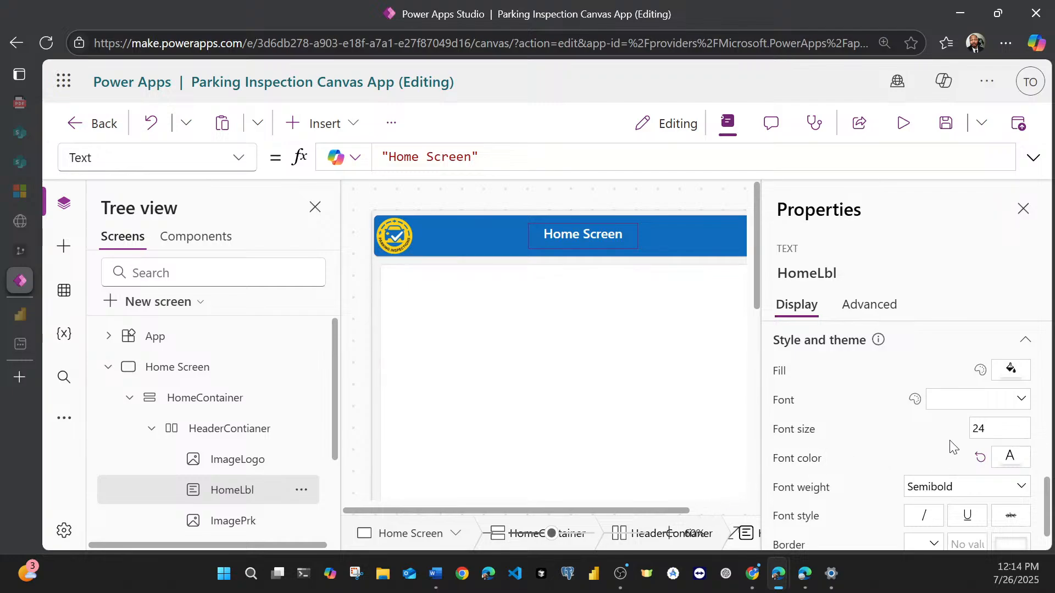
# Step: Increase the header title label's font size to 28
pyautogui.click(989, 428)
pyautogui.press('BackSpace')
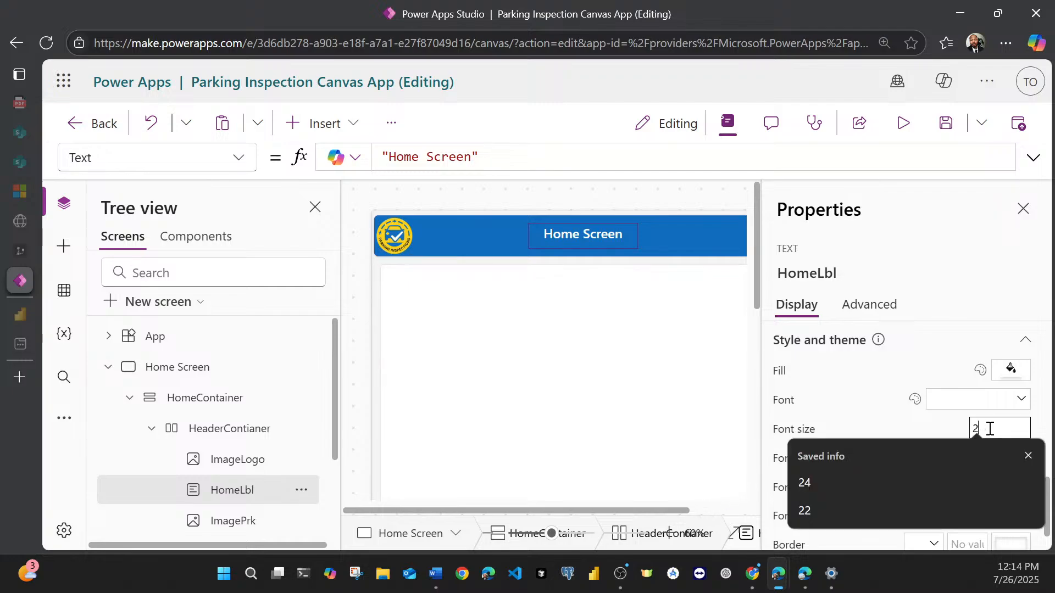
pyautogui.write('8')
pyautogui.click(938, 259)
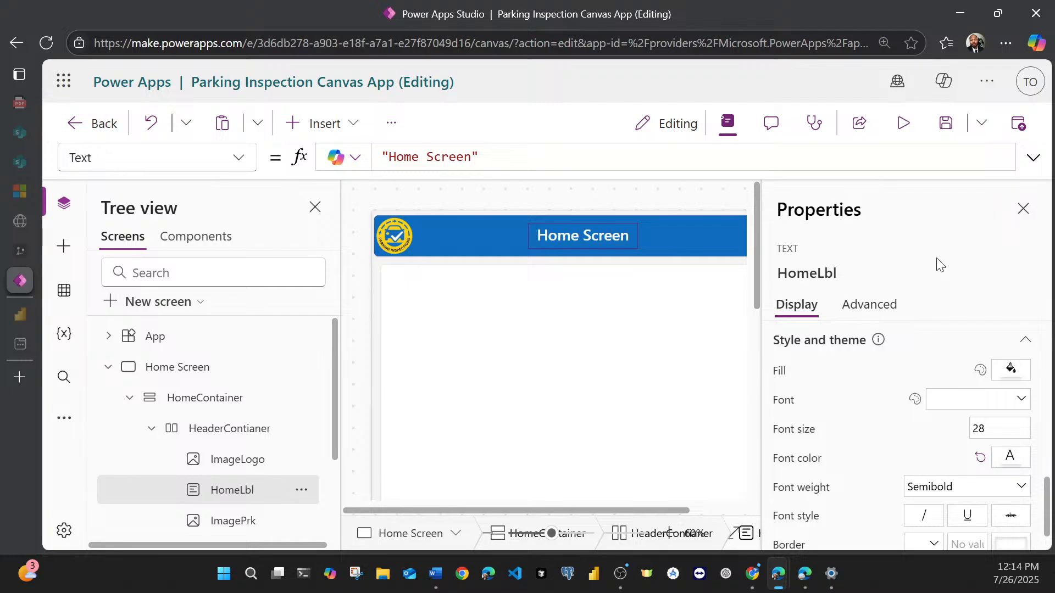
# Step: Select the Review Screen and New Inspection Screen buttons together in the Home Screen's main container
pyautogui.moveTo(539, 512)
pyautogui.mouseDown()
pyautogui.moveTo(648, 505)
pyautogui.moveTo(539, 510)
pyautogui.mouseUp()
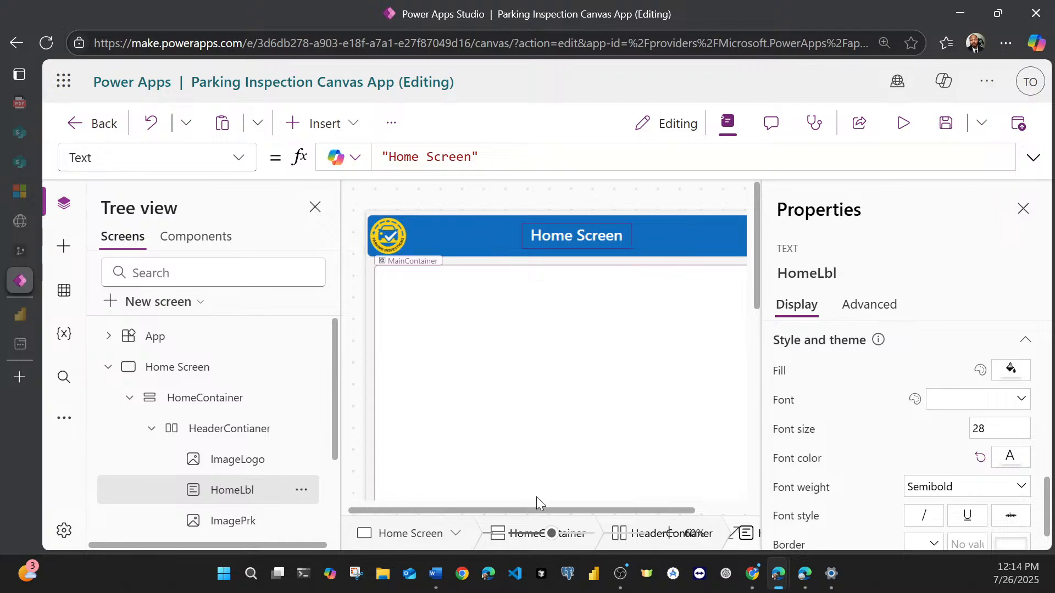
pyautogui.scroll(-5, 577, 395)
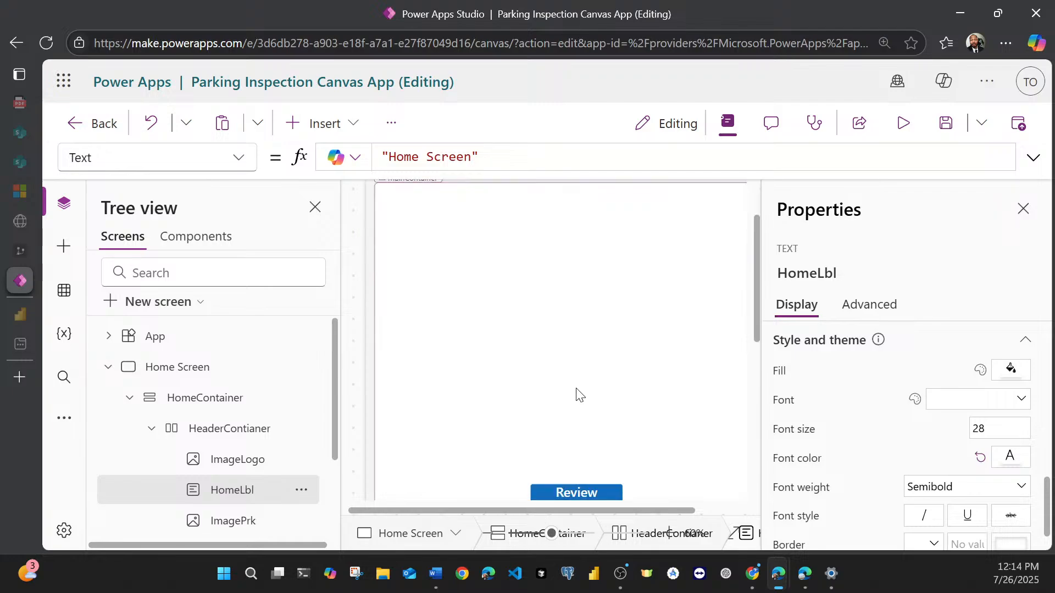
pyautogui.click(581, 329)
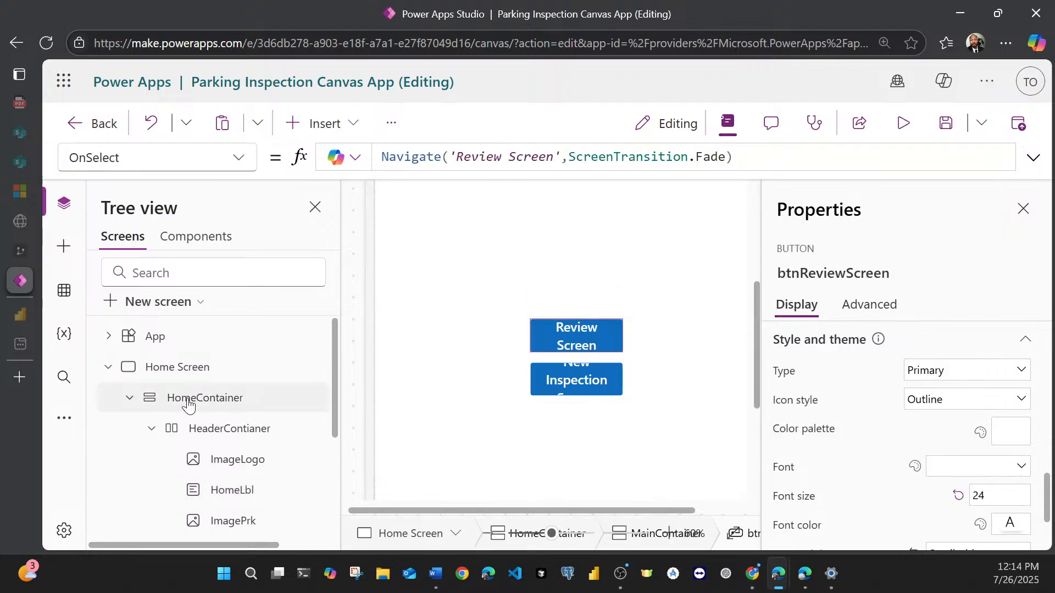
pyautogui.scroll(-3, 163, 433)
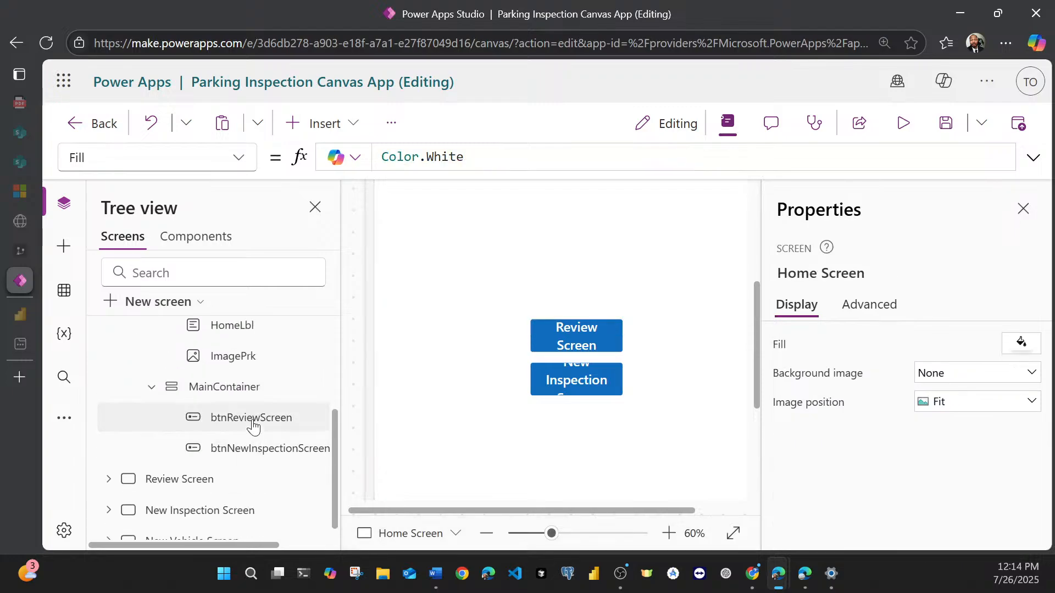
pyautogui.click(254, 419)
pyautogui.keyDown('ctrl'); pyautogui.click(255, 456); pyautogui.keyUp('ctrl')
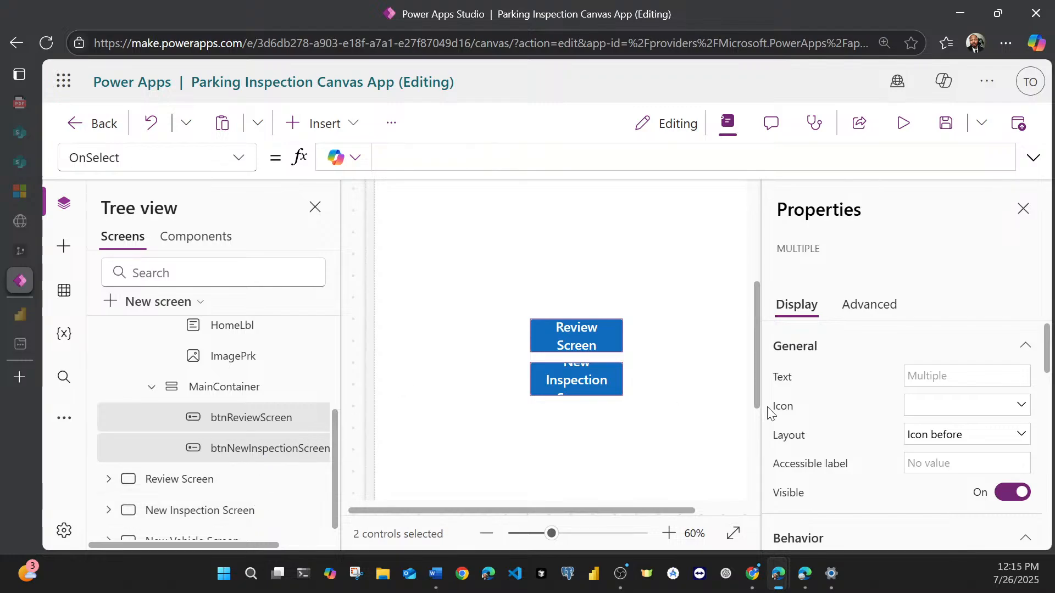
# Step: Set the width of the two selected Home Screen buttons to 240
pyautogui.scroll(-5, 882, 442)
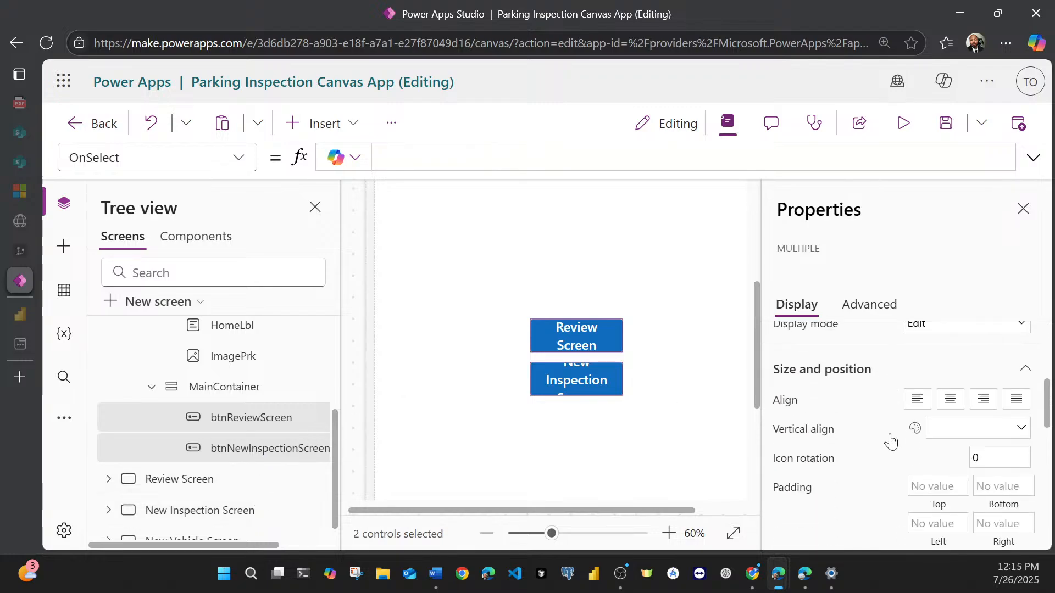
pyautogui.scroll(-4, 889, 434)
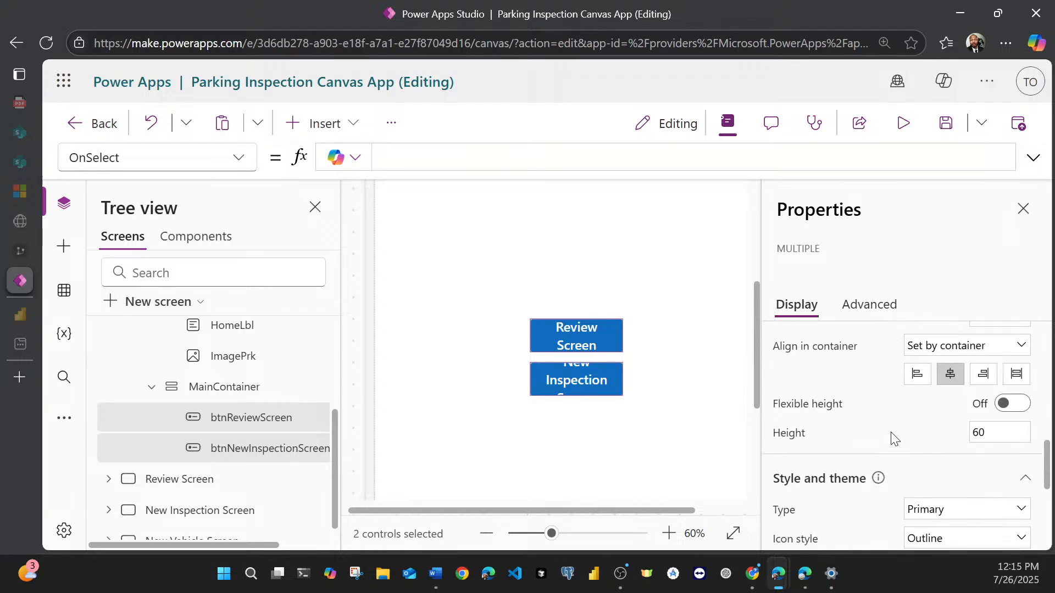
pyautogui.scroll(-3, 893, 436)
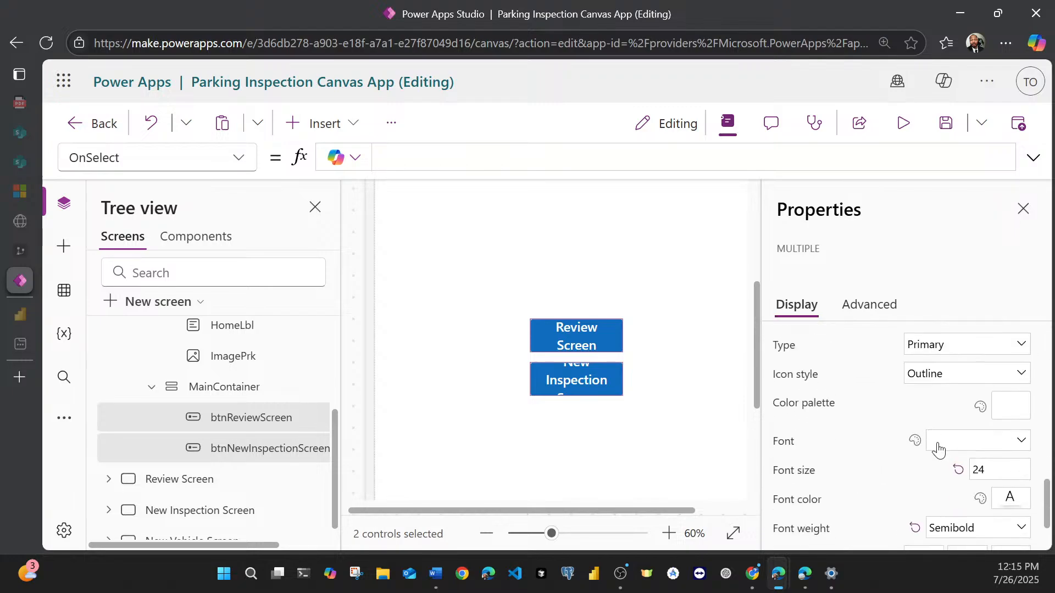
pyautogui.scroll(5, 934, 445)
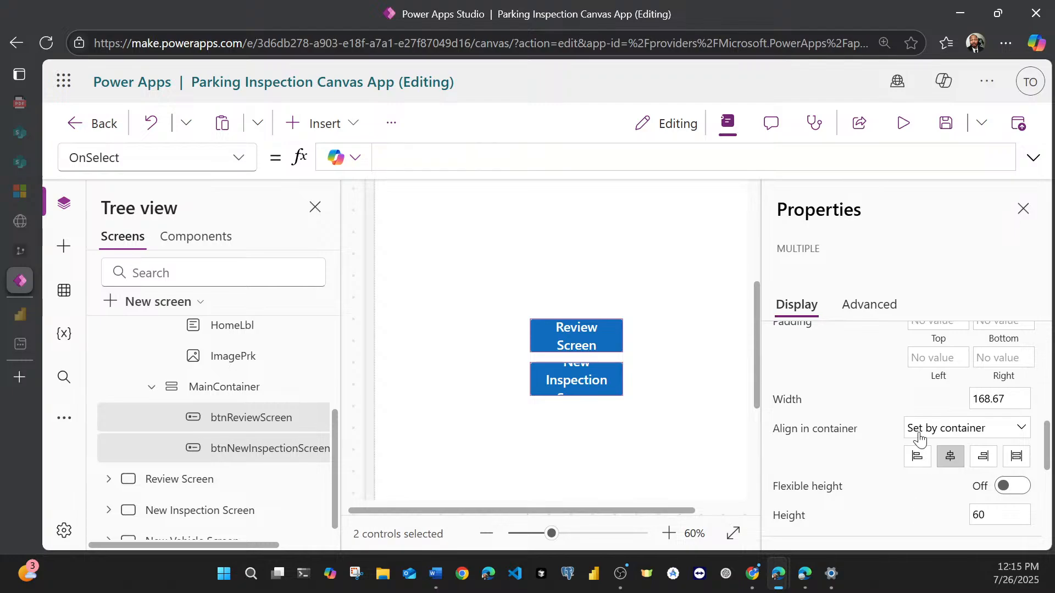
pyautogui.click(1000, 400)
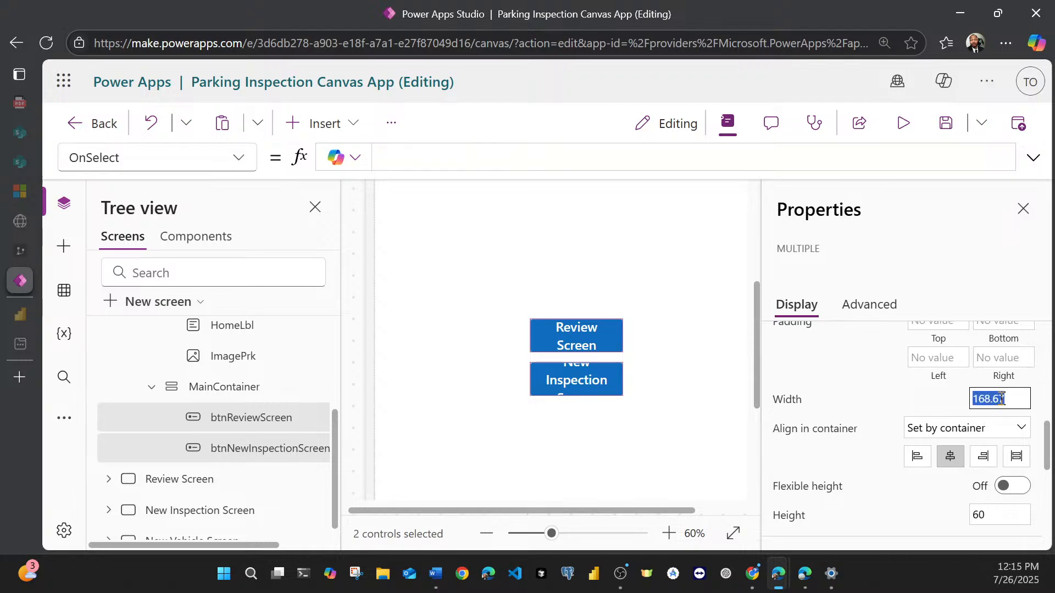
pyautogui.write('2')
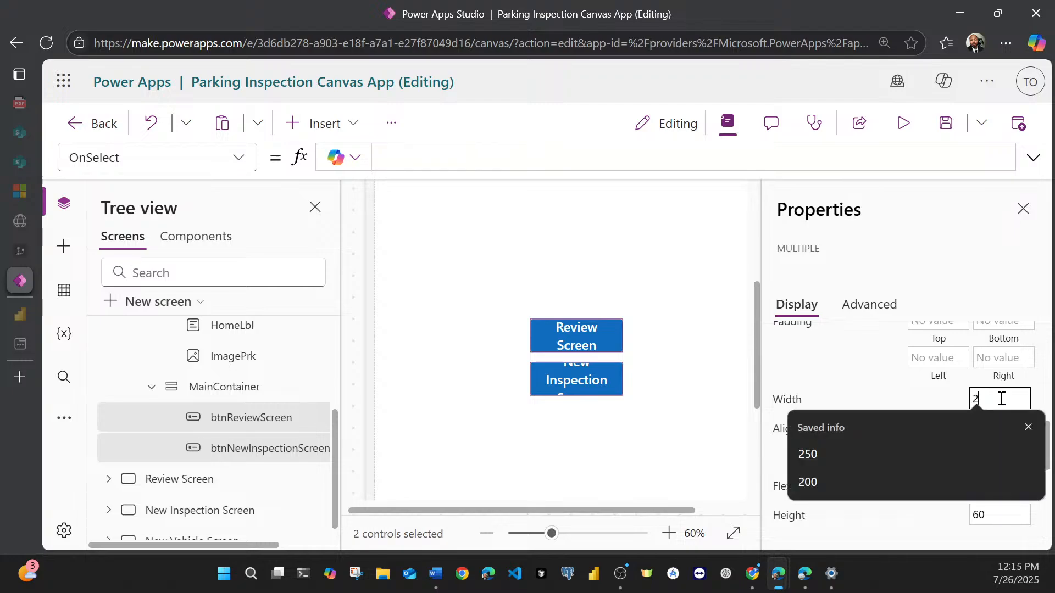
pyautogui.write('4')
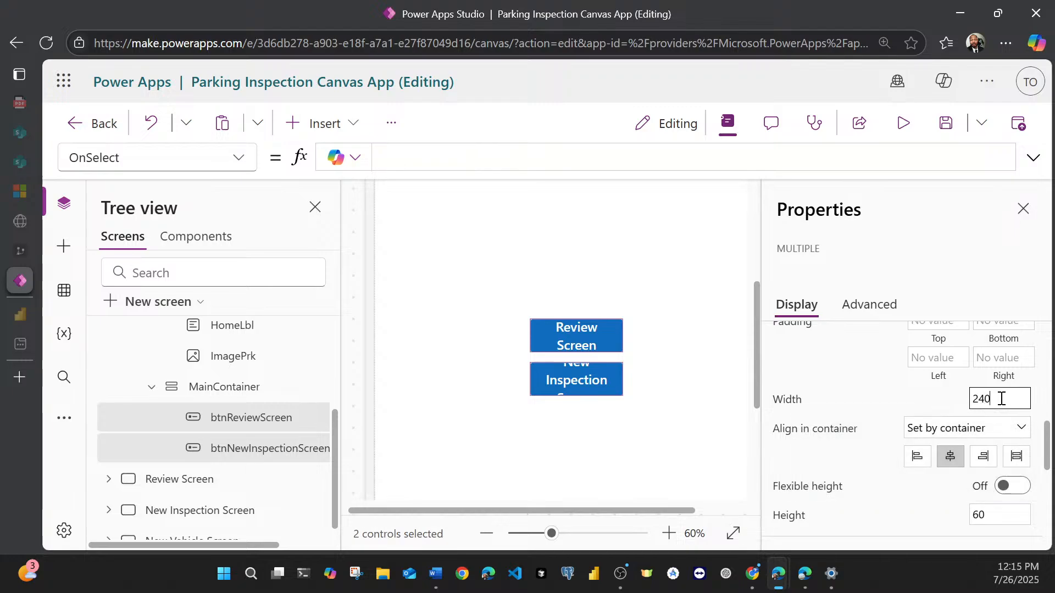
pyautogui.write('0')
pyautogui.click(992, 286)
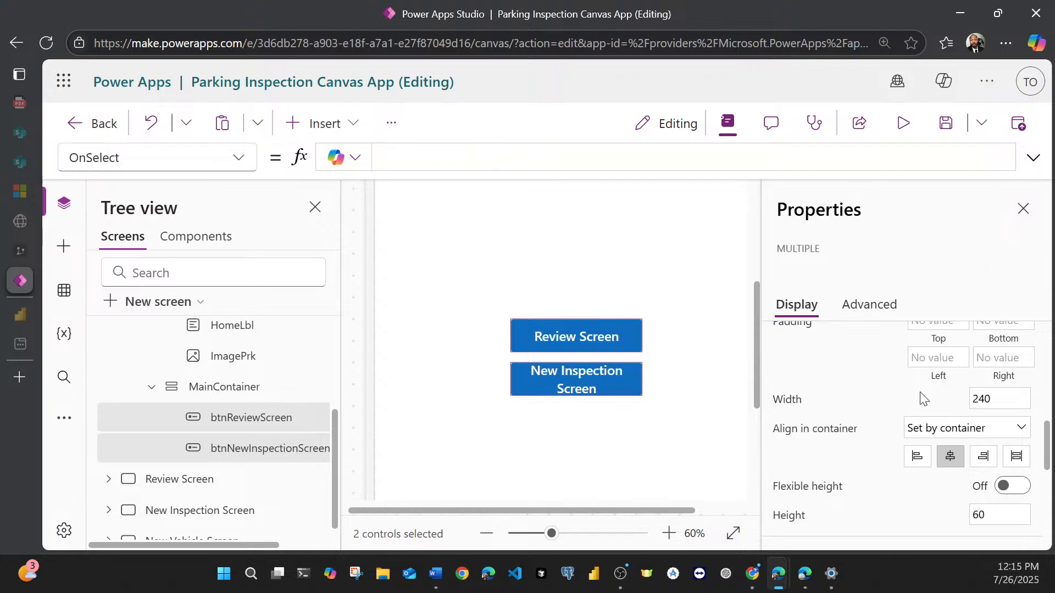
# Step: Set the font size of the two selected buttons to 28
pyautogui.scroll(-2, 918, 406)
pyautogui.scroll(-3, 917, 410)
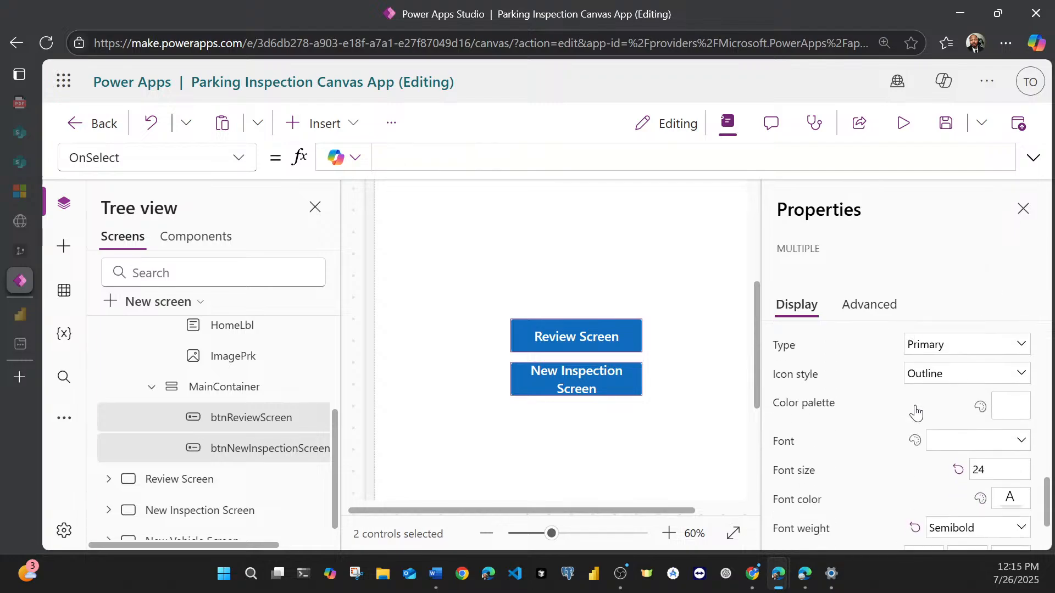
pyautogui.click(987, 473)
pyautogui.press('BackSpace')
pyautogui.write('8')
pyautogui.click(982, 281)
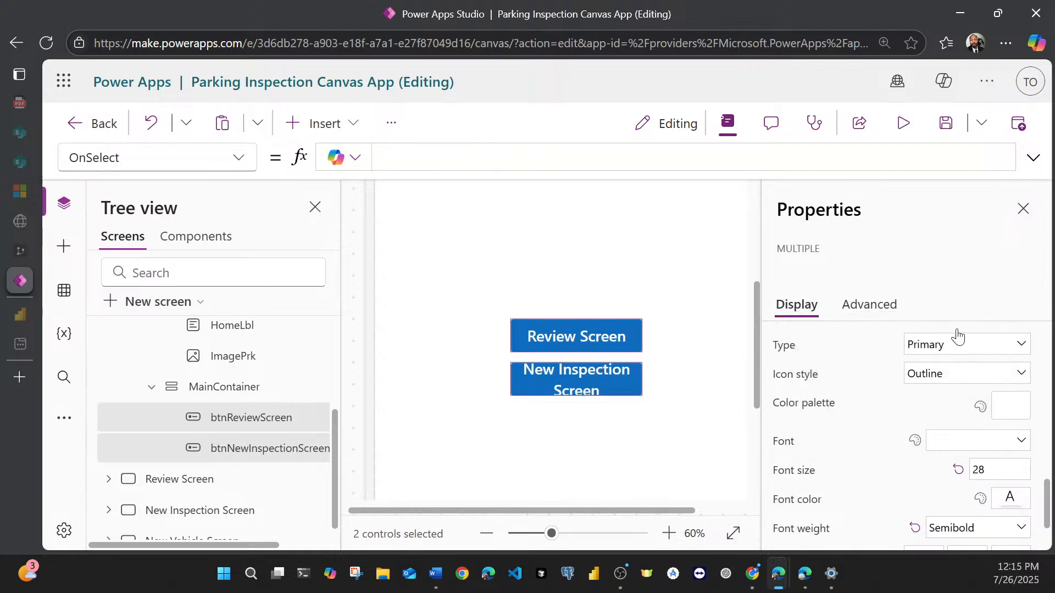
# Step: Widen the two selected navigation buttons to 300
pyautogui.scroll(3, 944, 405)
pyautogui.scroll(2, 976, 439)
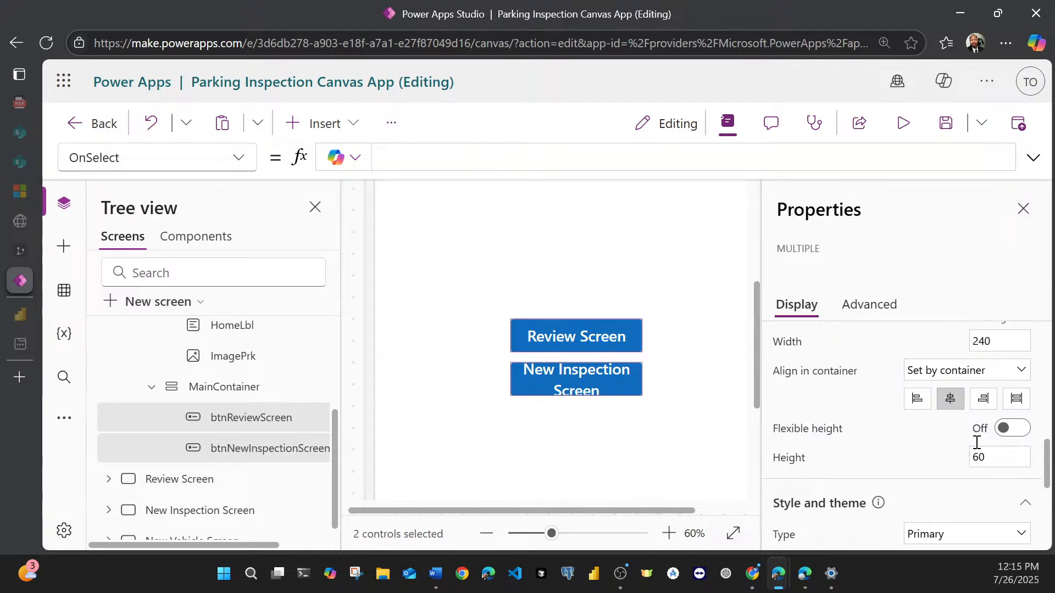
pyautogui.doubleClick(993, 399)
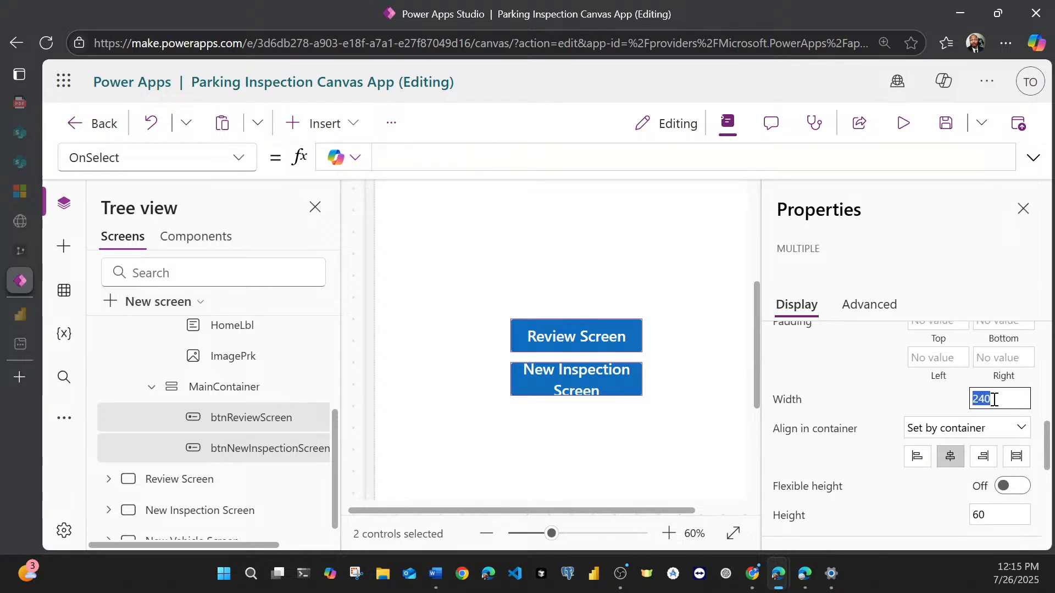
pyautogui.write('300')
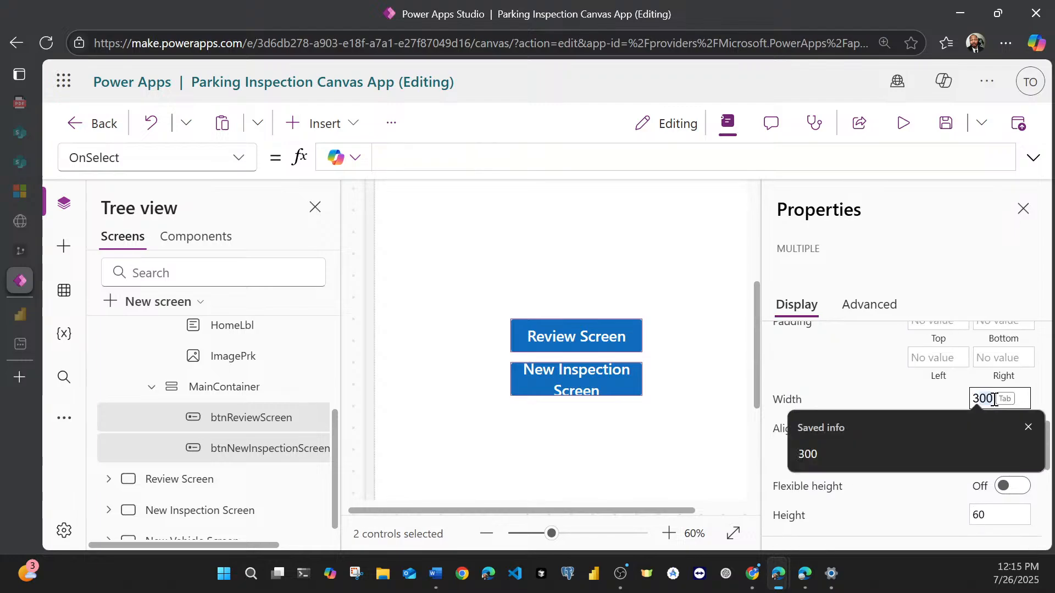
pyautogui.click(968, 276)
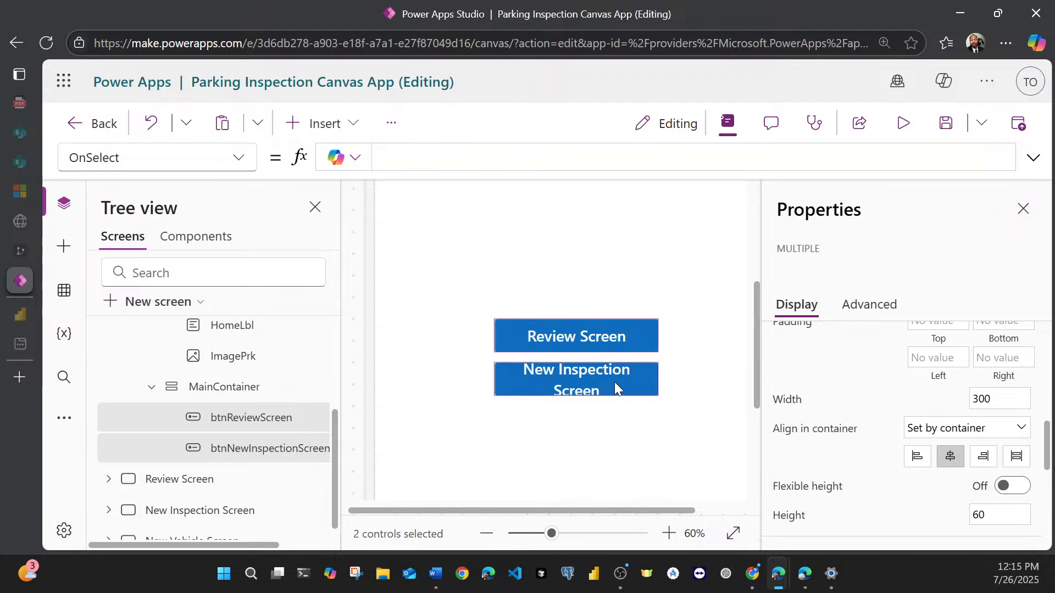
# Step: Set the height of both selected navigation buttons to 75
pyautogui.scroll(-2, 958, 418)
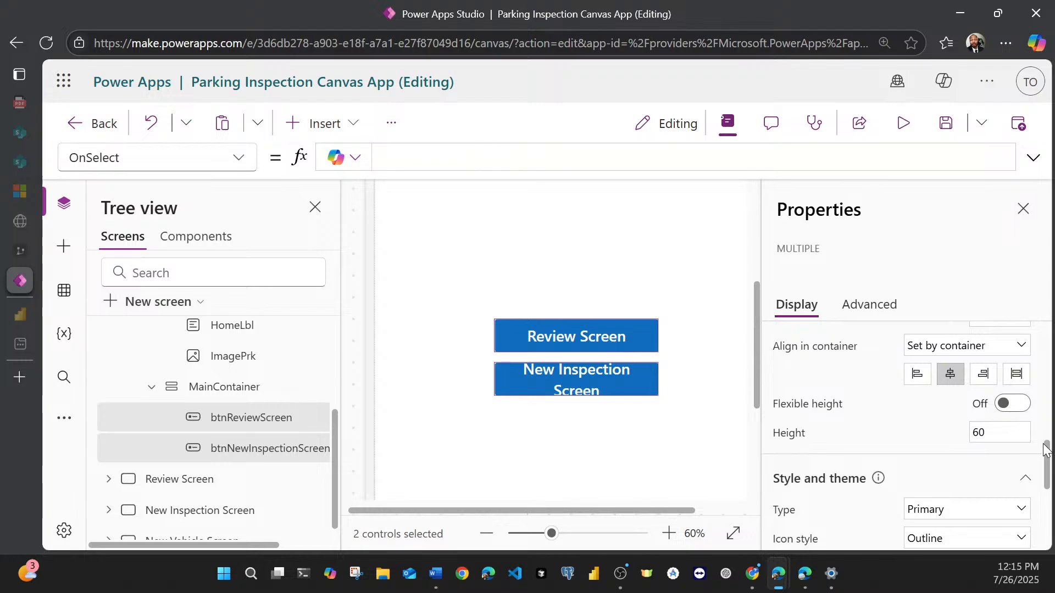
pyautogui.doubleClick(980, 432)
pyautogui.write('75')
pyautogui.click(959, 253)
# Step: Examine the Home Screen's header and button layout, including a full view of the portrait page
pyautogui.scroll(-3, 645, 349)
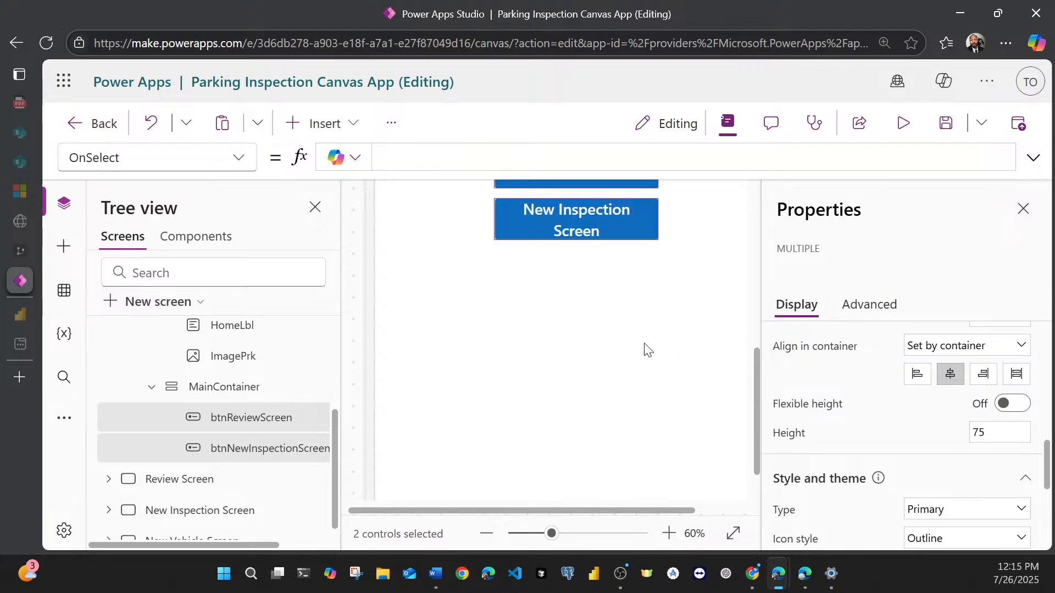
pyautogui.scroll(6, 645, 347)
pyautogui.scroll(-3, 645, 348)
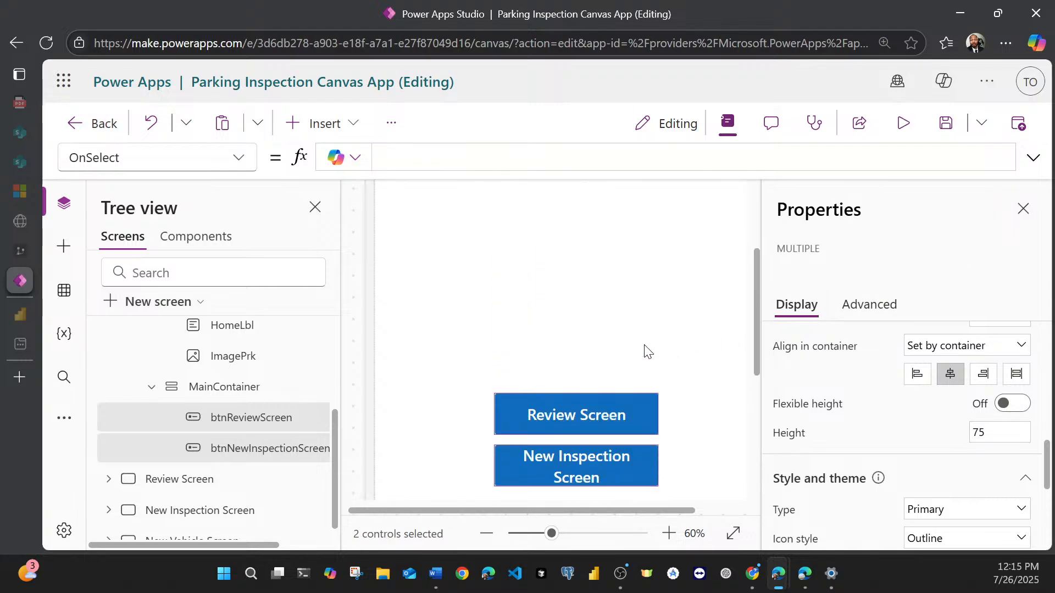
pyautogui.scroll(-3, 597, 464)
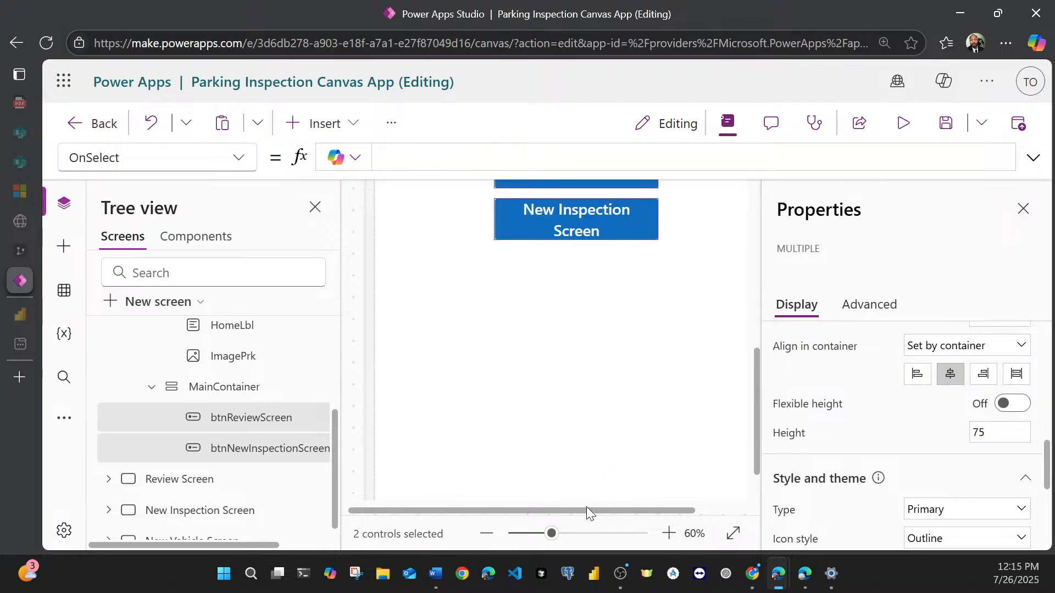
pyautogui.moveTo(592, 509); pyautogui.dragTo(640, 505)
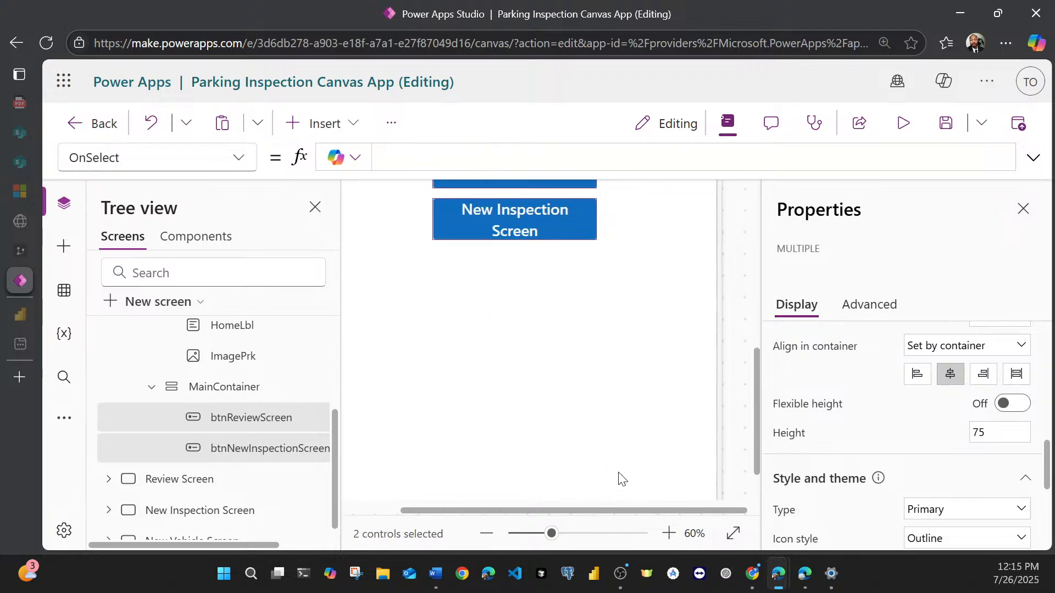
pyautogui.scroll(3, 604, 462)
pyautogui.scroll(3, 604, 461)
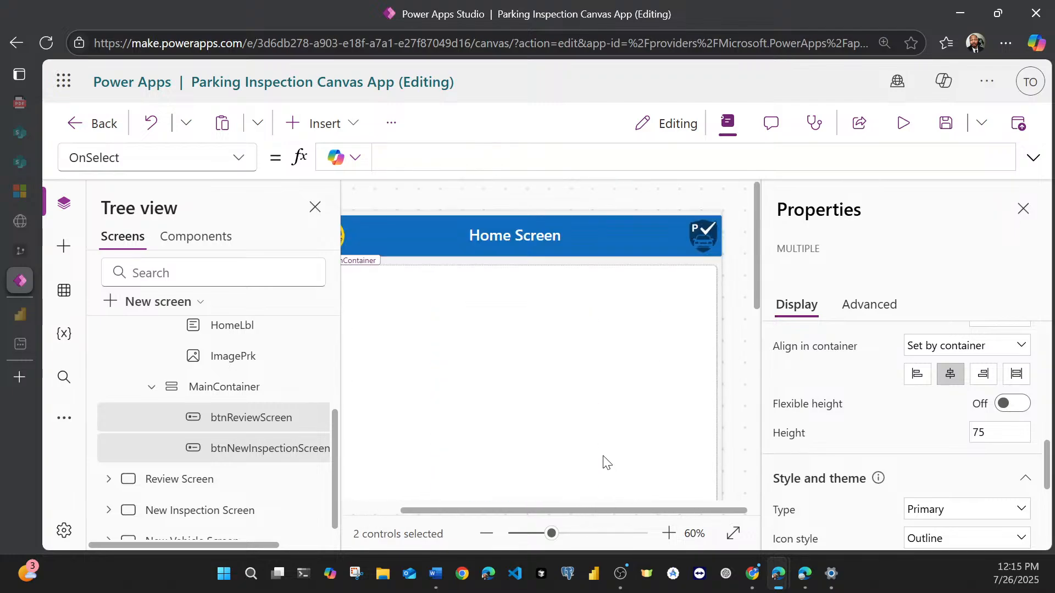
pyautogui.click(732, 536)
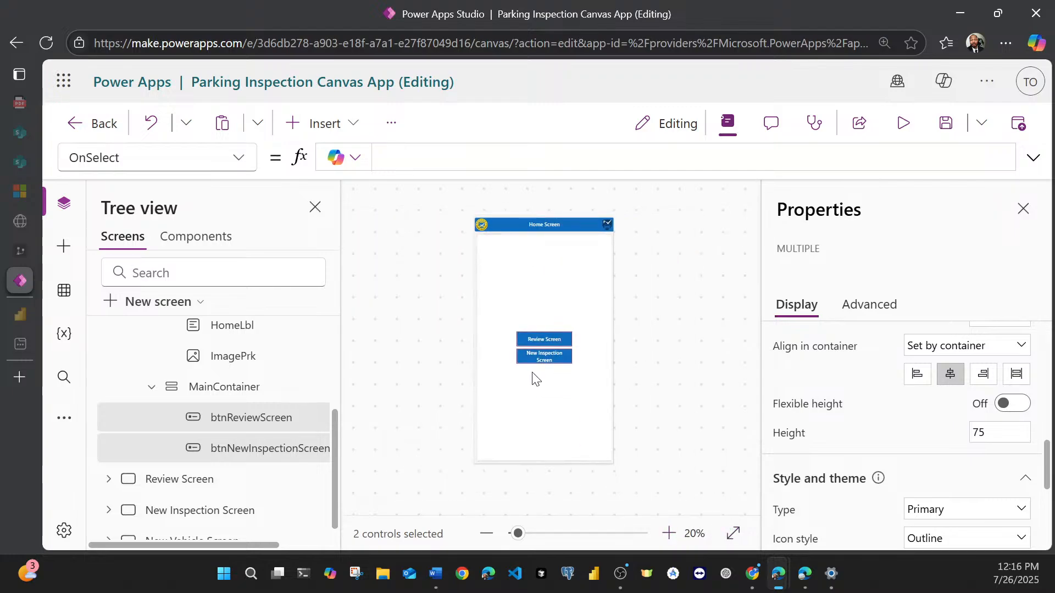
# Step: Save the app and collapse the Home Screen's controls in the tree
pyautogui.click(945, 127)
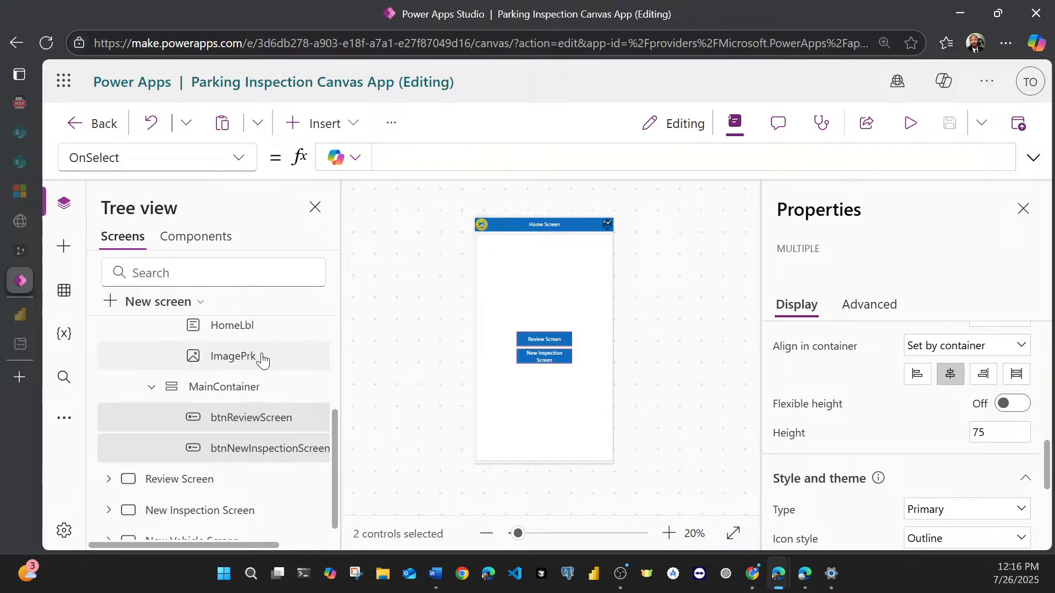
pyautogui.scroll(3, 263, 360)
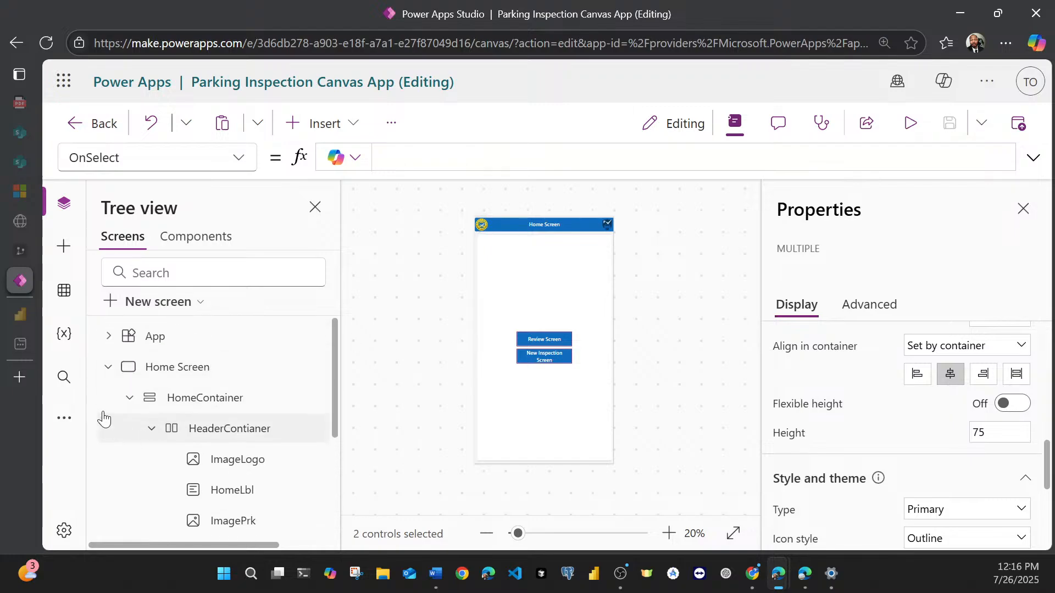
pyautogui.click(109, 367)
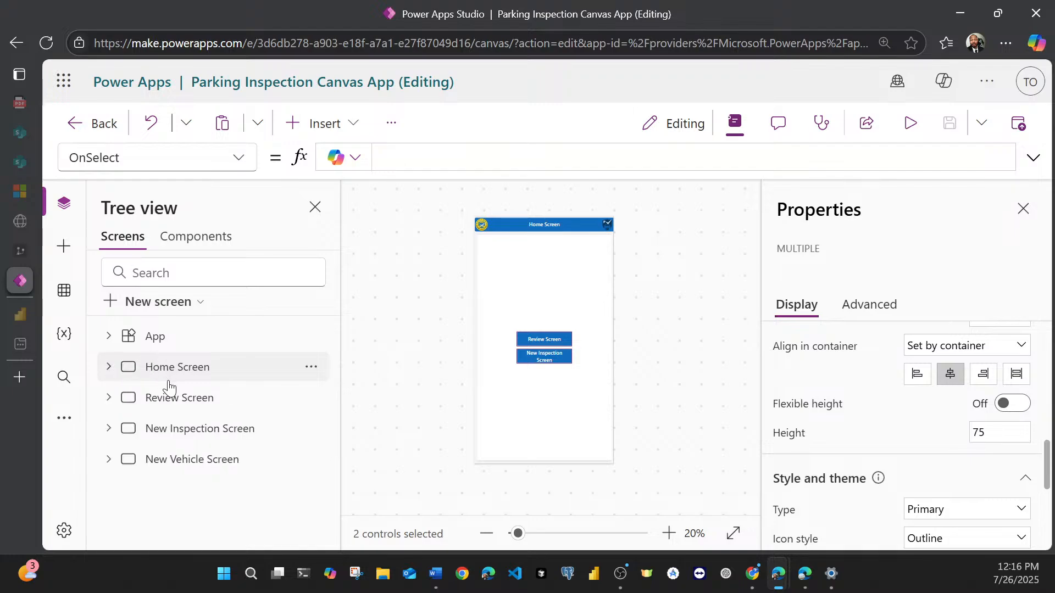
# Step: Open the Review Screen for editing and expand it in the tree to show its container
pyautogui.click(169, 404)
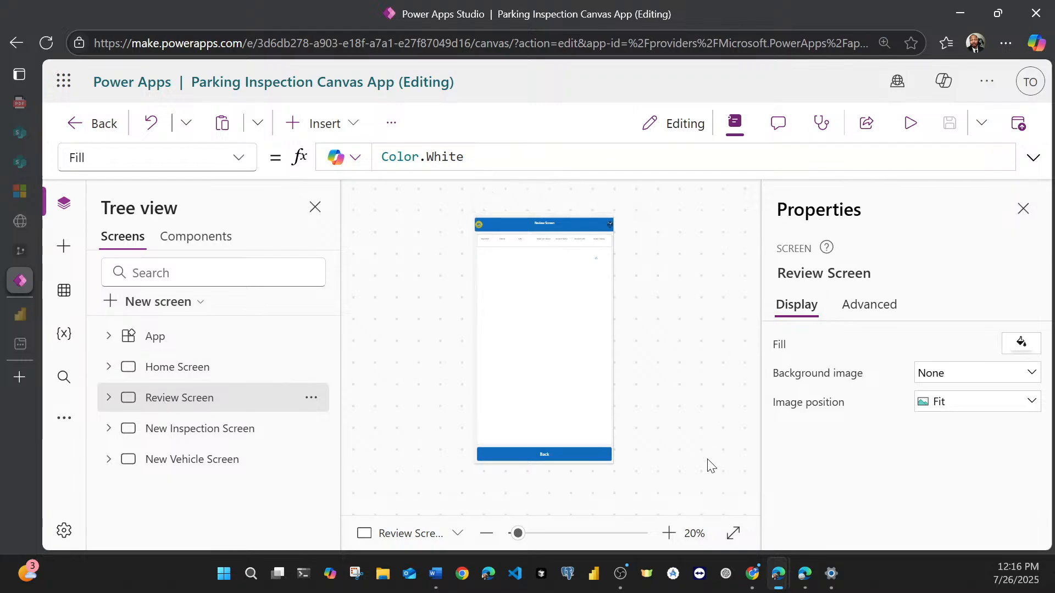
pyautogui.click(670, 534)
pyautogui.click(671, 534)
pyautogui.click(670, 534)
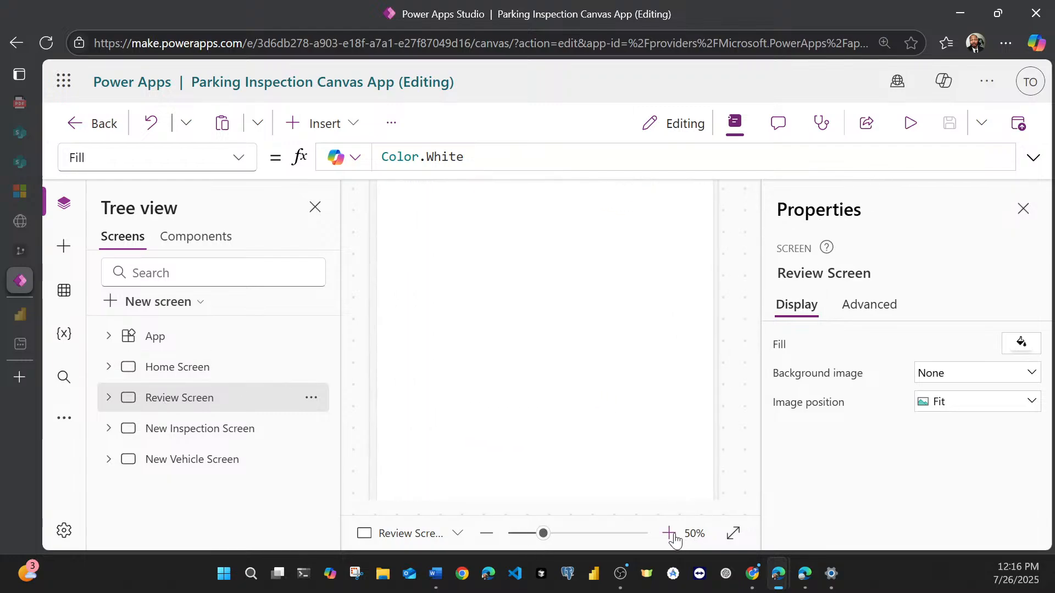
pyautogui.scroll(3, 668, 408)
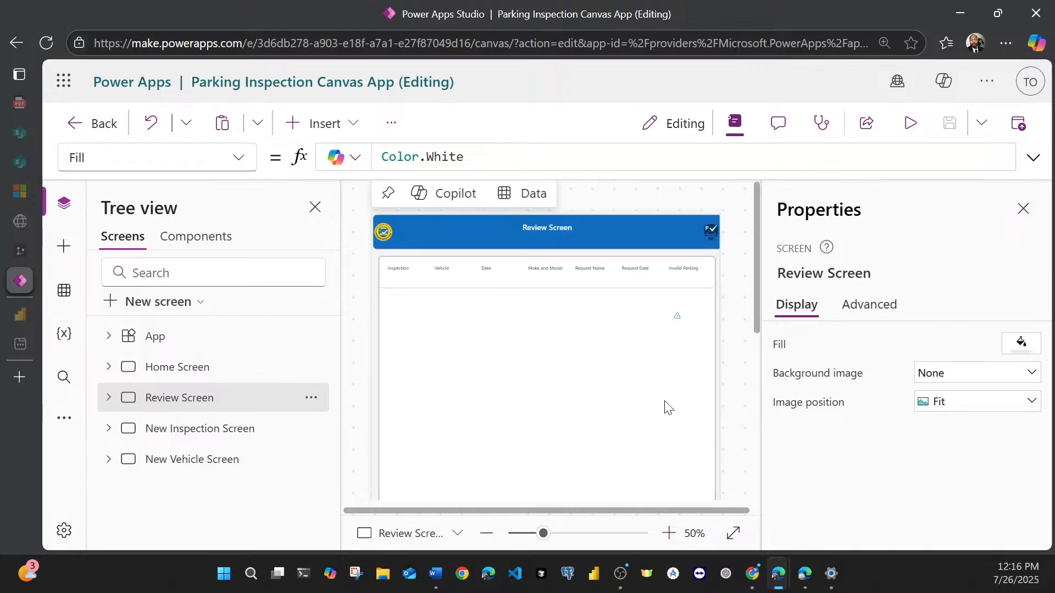
pyautogui.click(669, 534)
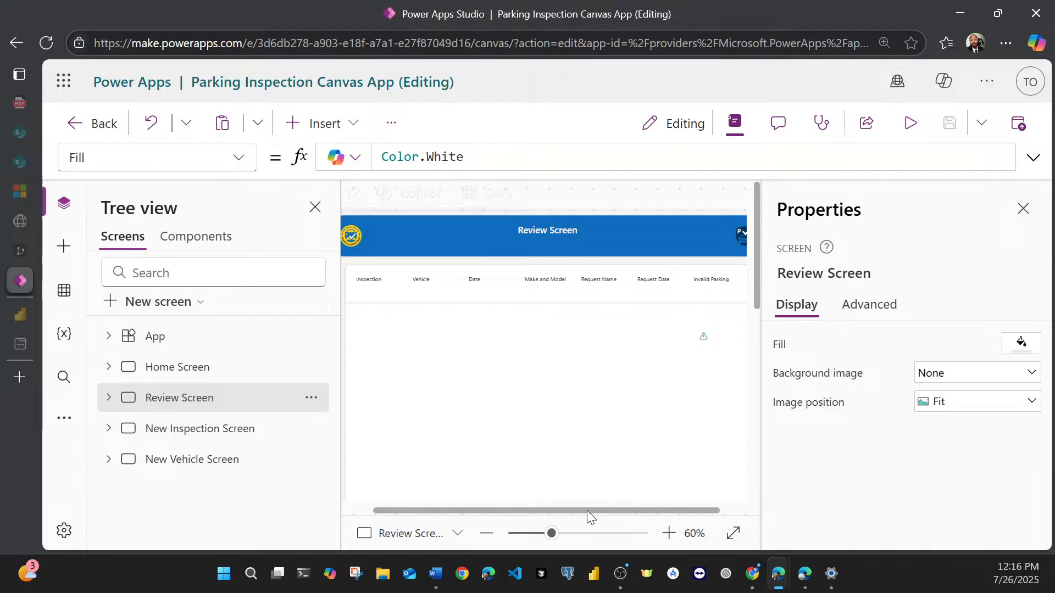
pyautogui.moveTo(587, 510); pyautogui.dragTo(536, 520)
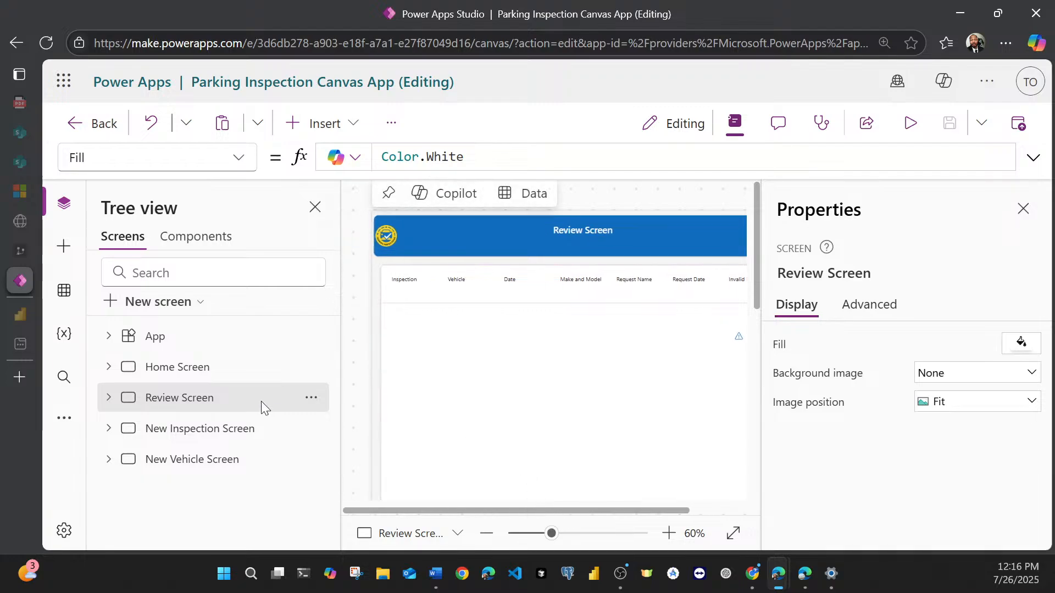
pyautogui.click(109, 398)
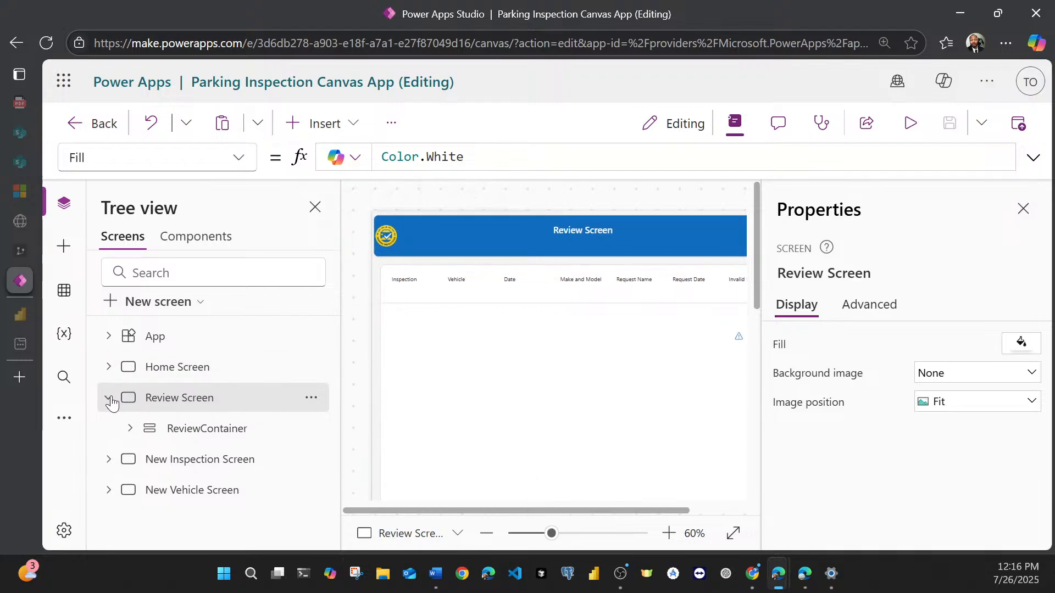
# Step: Expand ReviewContainer and its header container in the tree to show the Review Screen's header controls
pyautogui.click(130, 429)
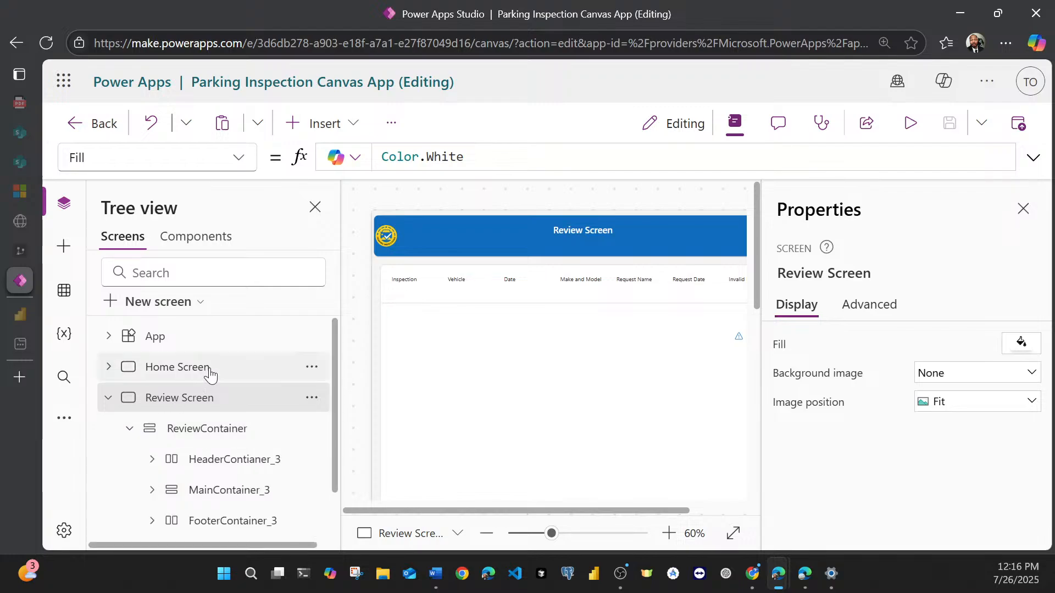
pyautogui.scroll(-1, 205, 379)
pyautogui.click(152, 403)
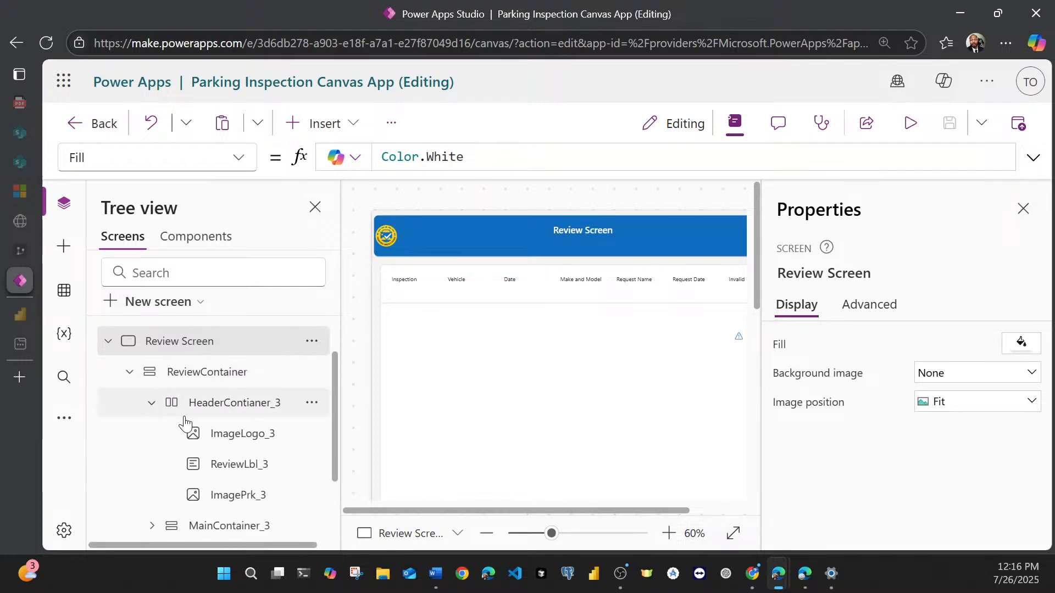
pyautogui.scroll(-1, 217, 423)
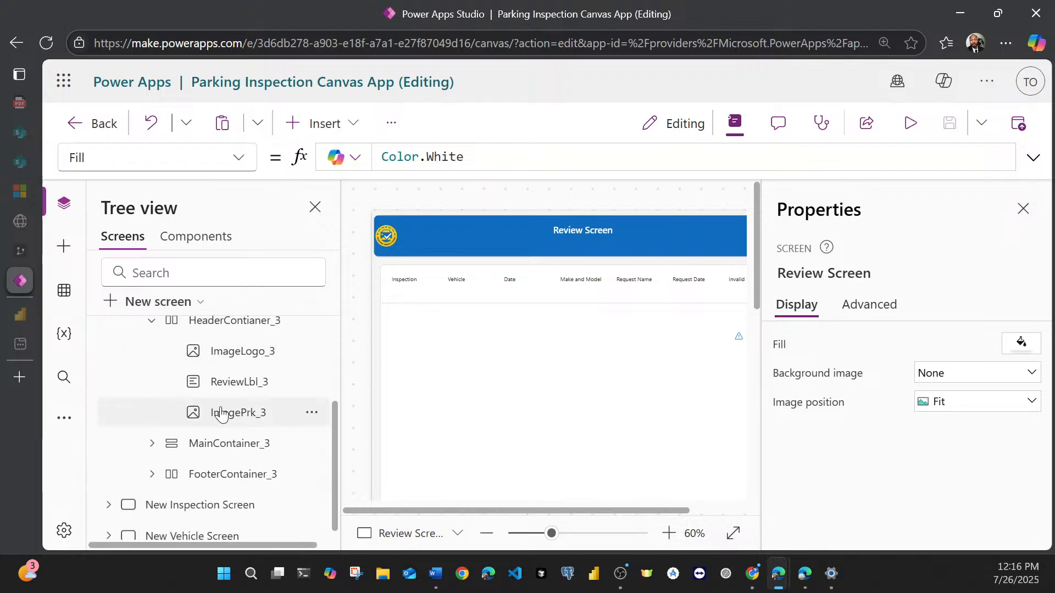
# Step: Set the width of both Review Screen header images, ImageLogo_3 and ImagePrk_3, to 75
pyautogui.click(240, 351)
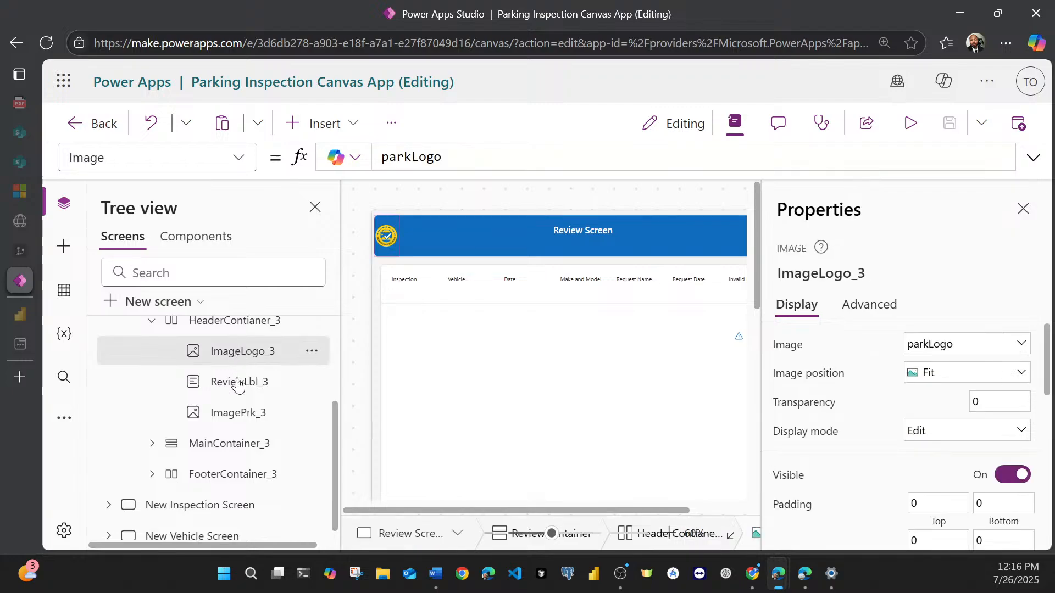
pyautogui.keyDown('ctrl'); pyautogui.click(243, 422); pyautogui.keyUp('ctrl')
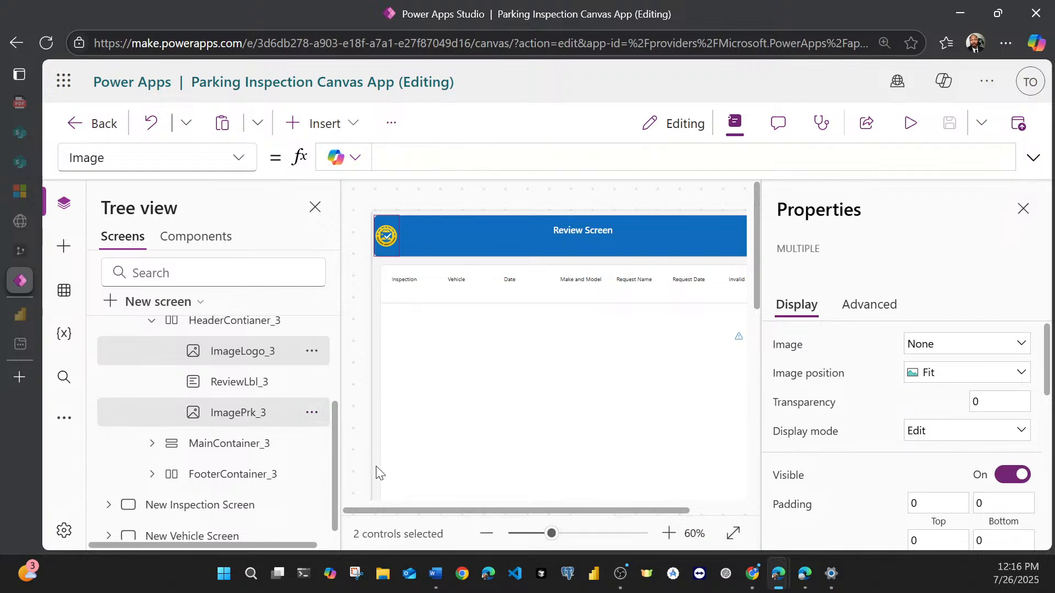
pyautogui.moveTo(395, 507)
pyautogui.mouseDown()
pyautogui.moveTo(459, 502)
pyautogui.moveTo(390, 506)
pyautogui.mouseUp()
pyautogui.scroll(-5, 890, 393)
pyautogui.scroll(-3, 890, 394)
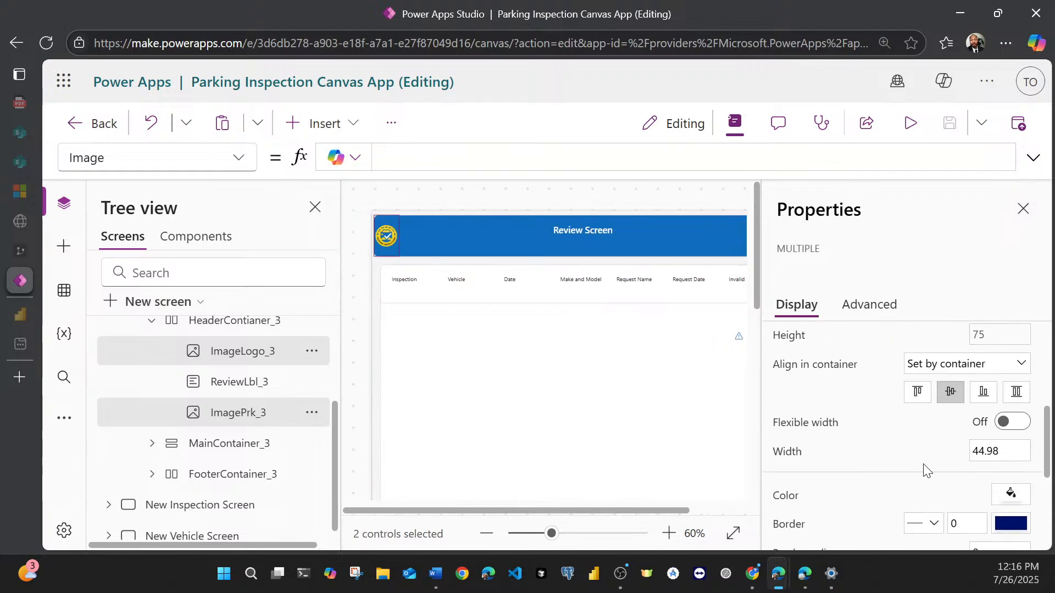
pyautogui.click(991, 452)
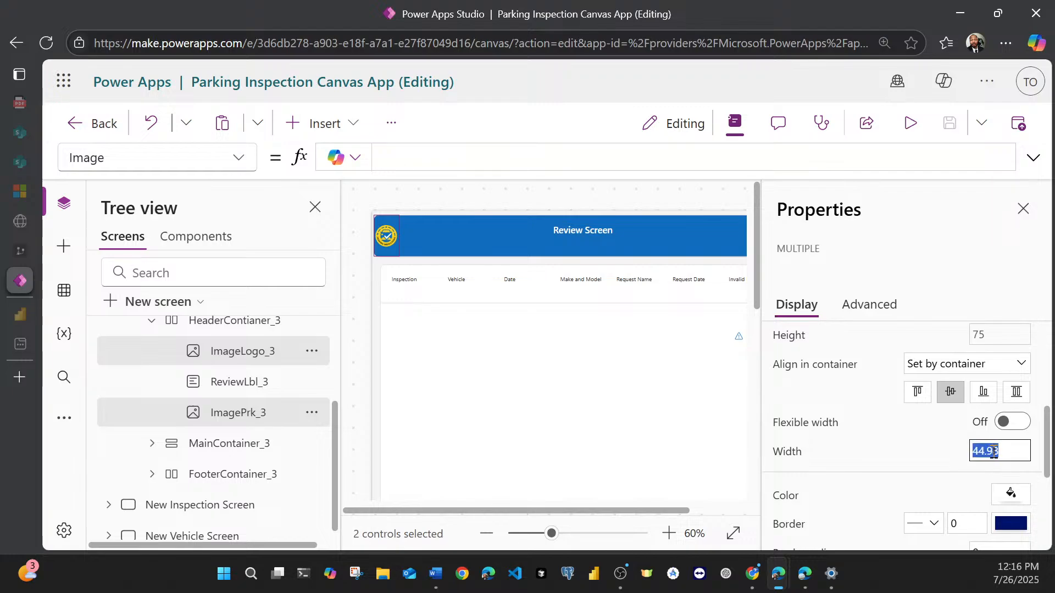
pyautogui.write('756')
pyautogui.press('BackSpace')
pyautogui.click(988, 268)
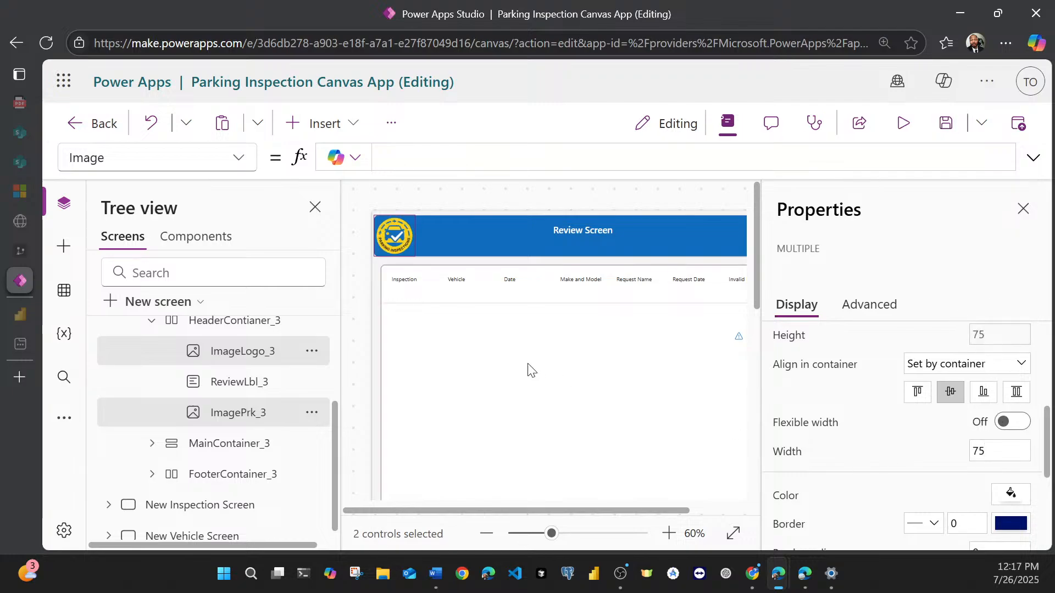
# Step: Set the width of the Review Screen's header title label, ReviewLbl_3, to 250
pyautogui.moveTo(516, 508)
pyautogui.mouseDown()
pyautogui.moveTo(621, 506)
pyautogui.moveTo(529, 507)
pyautogui.mouseUp()
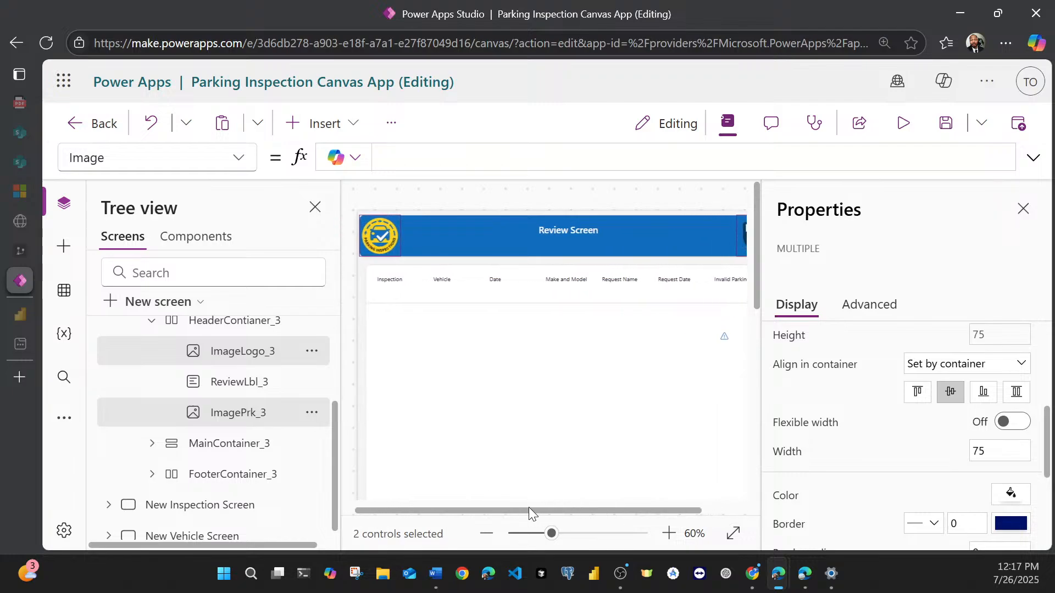
pyautogui.click(554, 230)
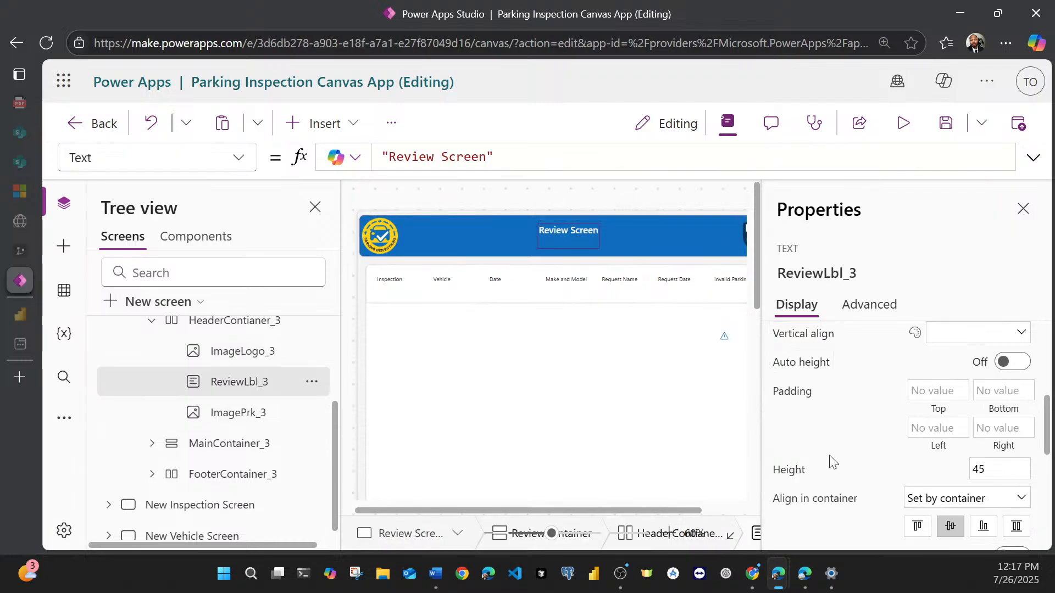
pyautogui.click(233, 386)
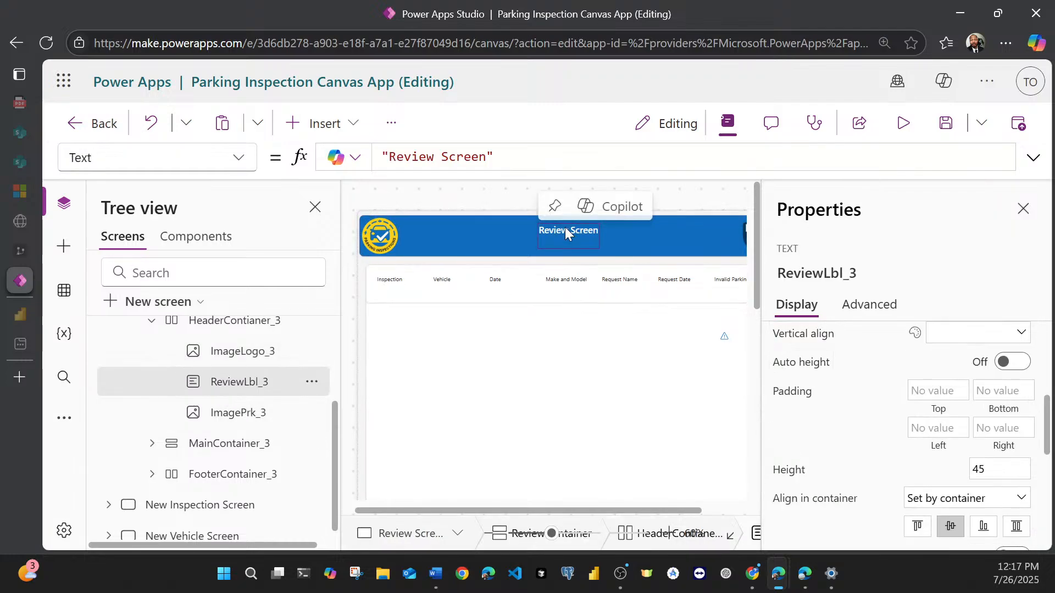
pyautogui.scroll(-3, 824, 407)
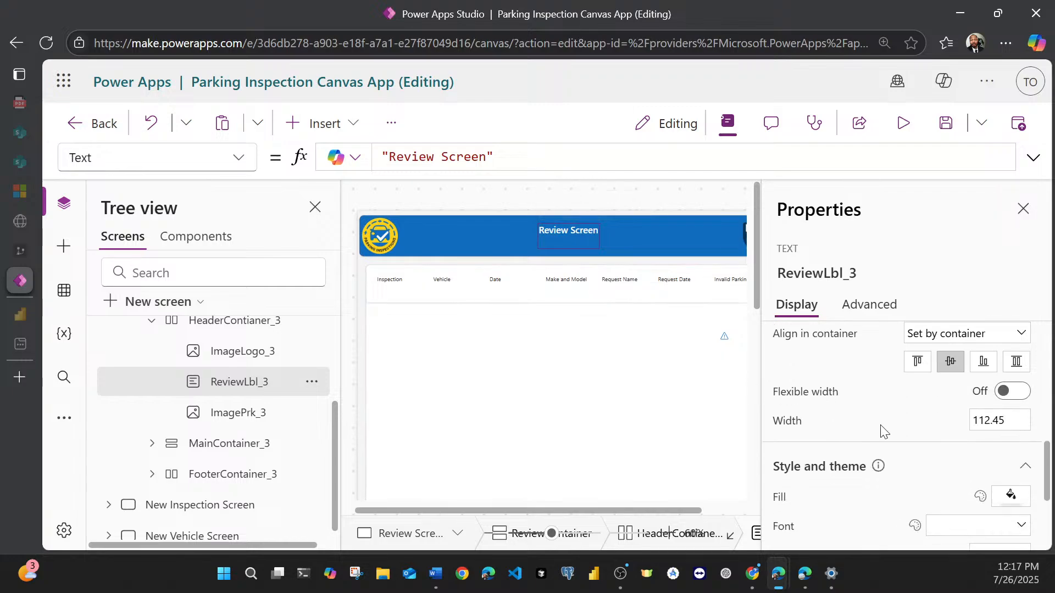
pyautogui.click(999, 422)
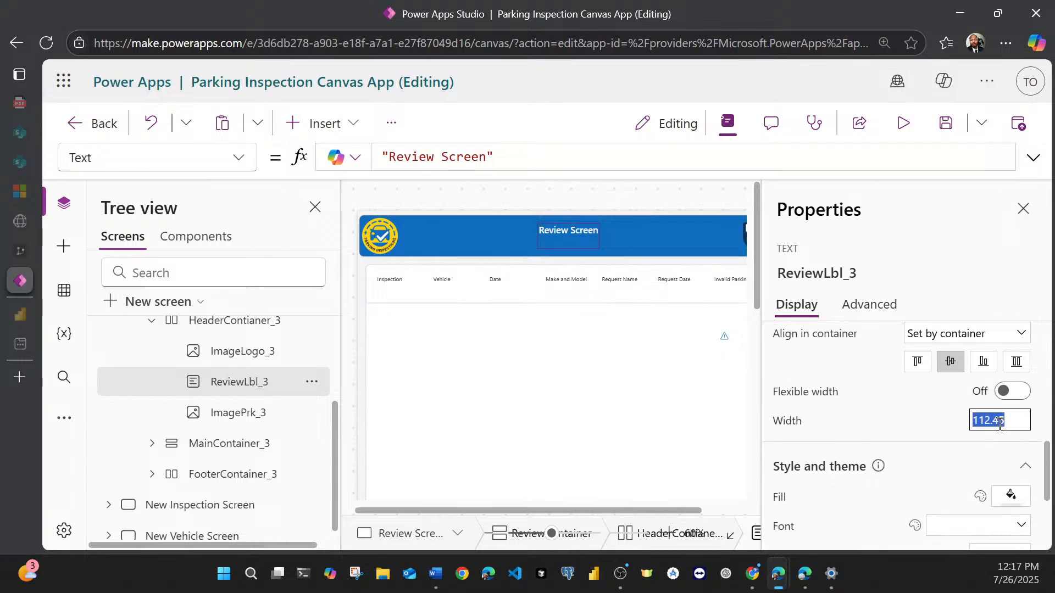
pyautogui.write('250')
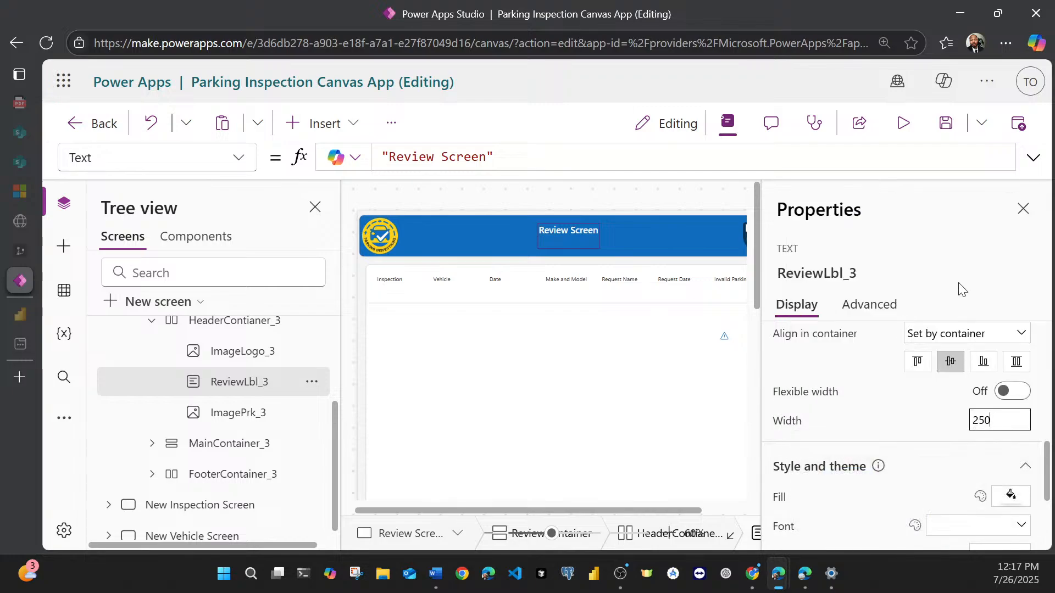
pyautogui.press('Return')
# Step: Set the font size of the Review Screen's header title label to 28
pyautogui.scroll(-3, 935, 451)
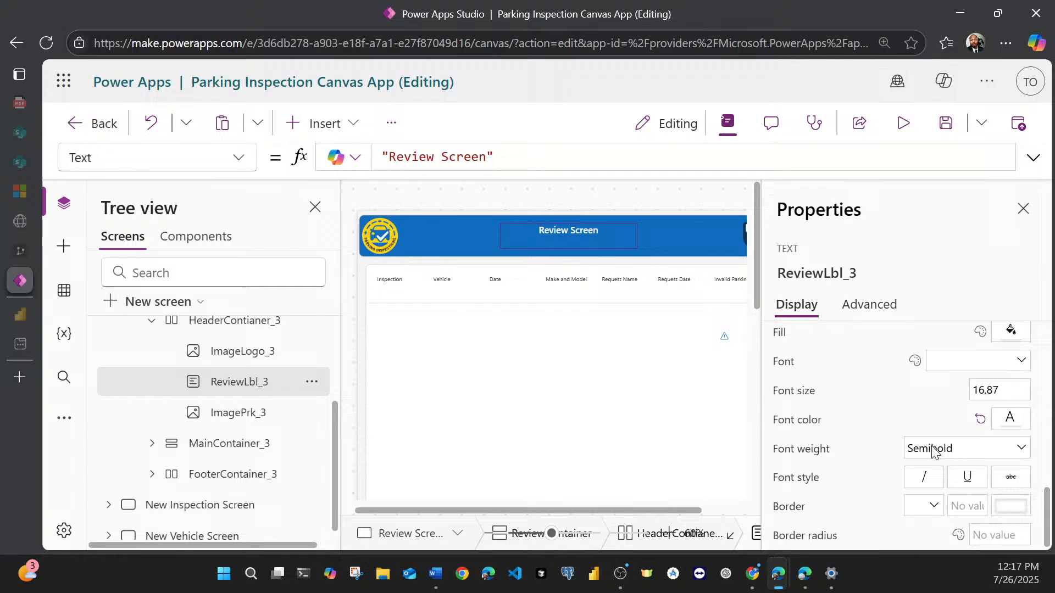
pyautogui.click(998, 392)
pyautogui.write('28')
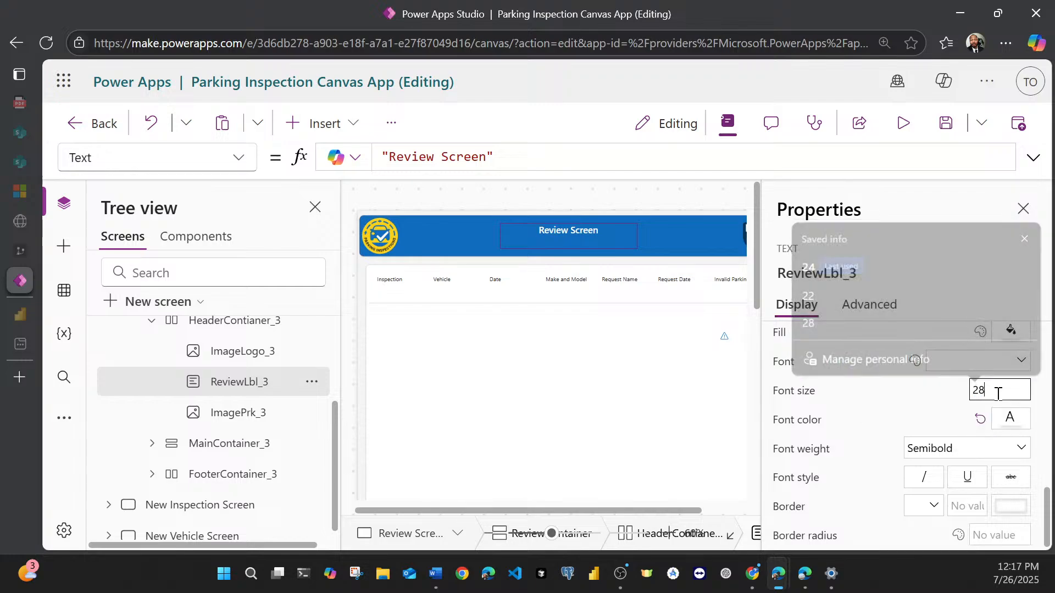
pyautogui.click(963, 273)
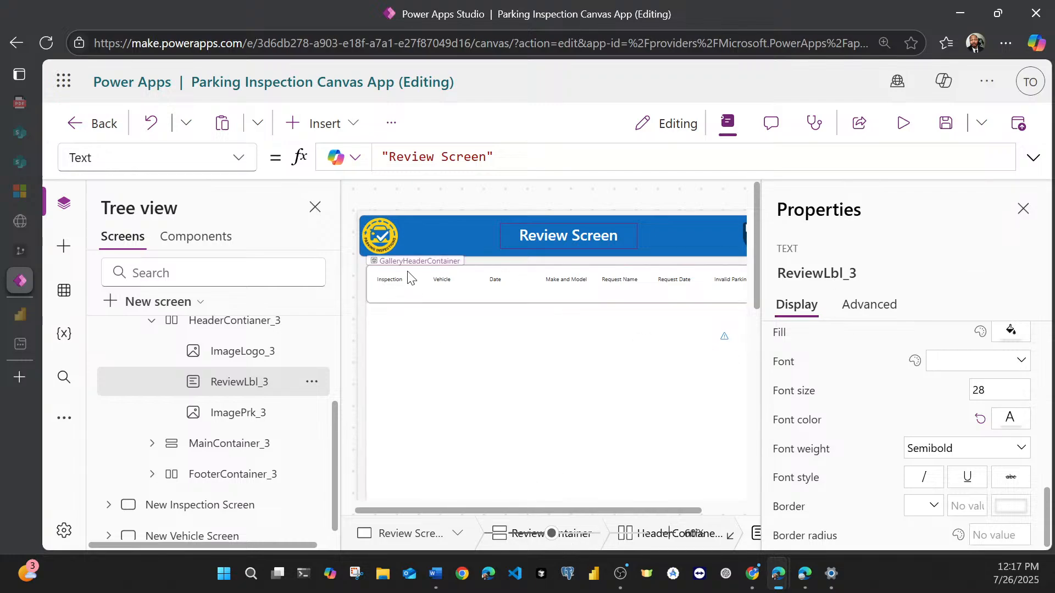
# Step: Select all seven column labels in GalleryHeaderContainer together, from lblInspection through lblInvalidParking
pyautogui.click(395, 284)
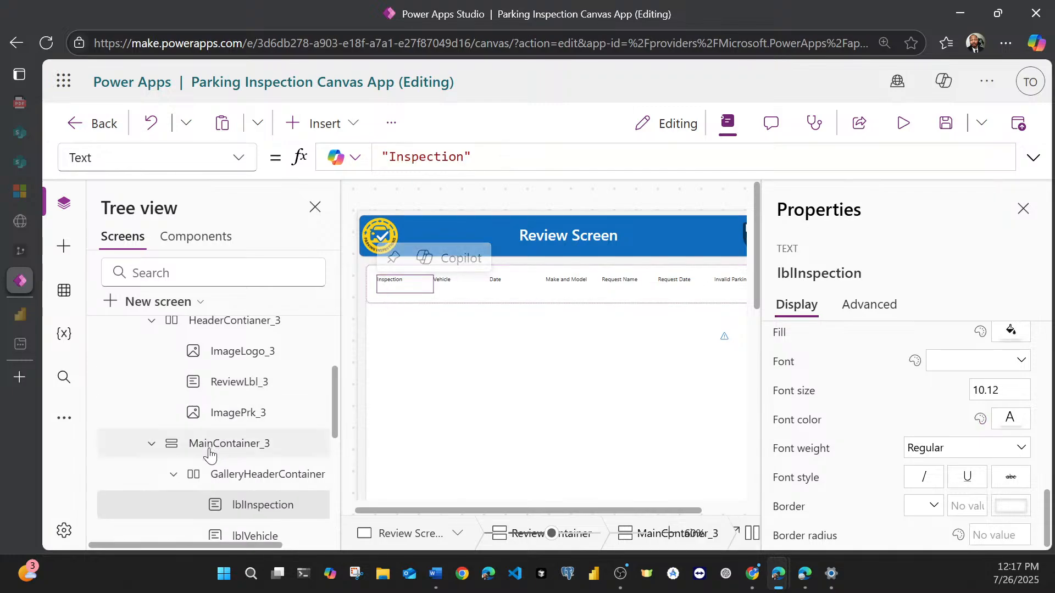
pyautogui.scroll(-2, 164, 440)
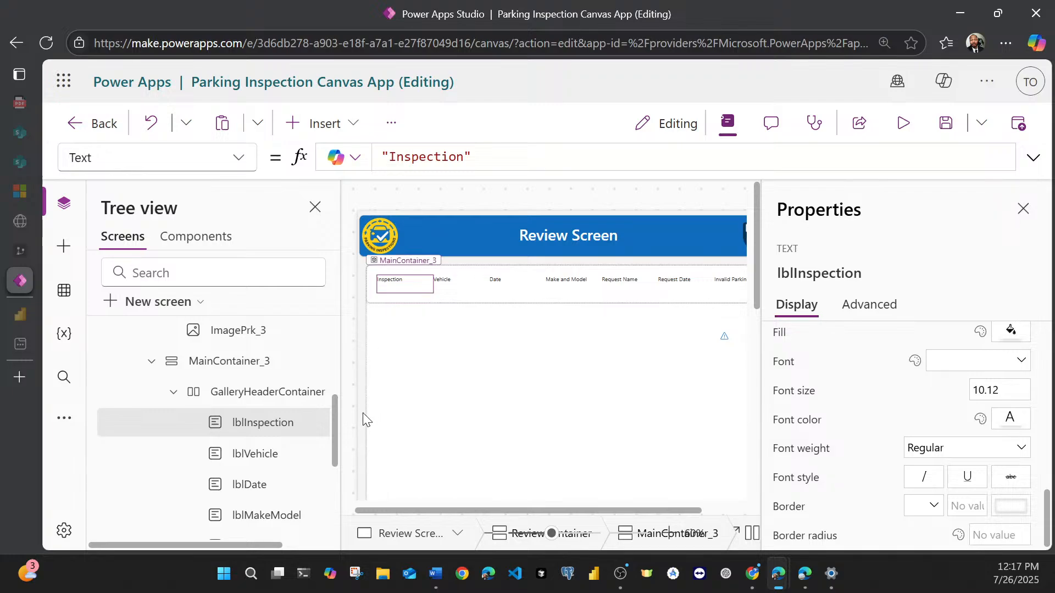
pyautogui.scroll(-2, 291, 434)
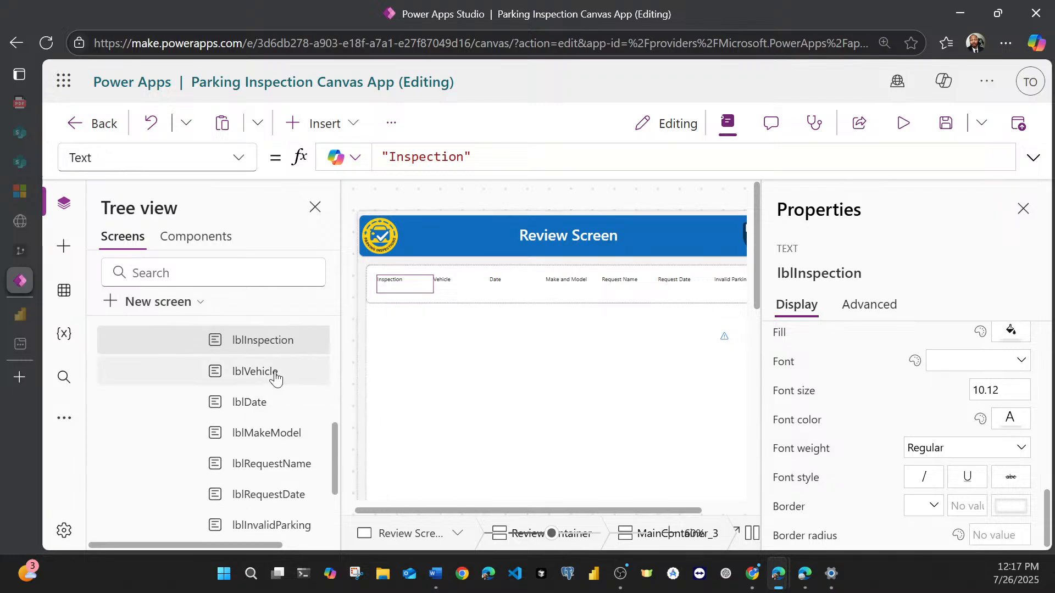
pyautogui.keyDown('ctrl'); pyautogui.click(273, 374); pyautogui.keyUp('ctrl')
pyautogui.keyDown('ctrl'); pyautogui.click(271, 410); pyautogui.keyUp('ctrl')
pyautogui.keyDown('ctrl'); pyautogui.click(272, 439); pyautogui.keyUp('ctrl')
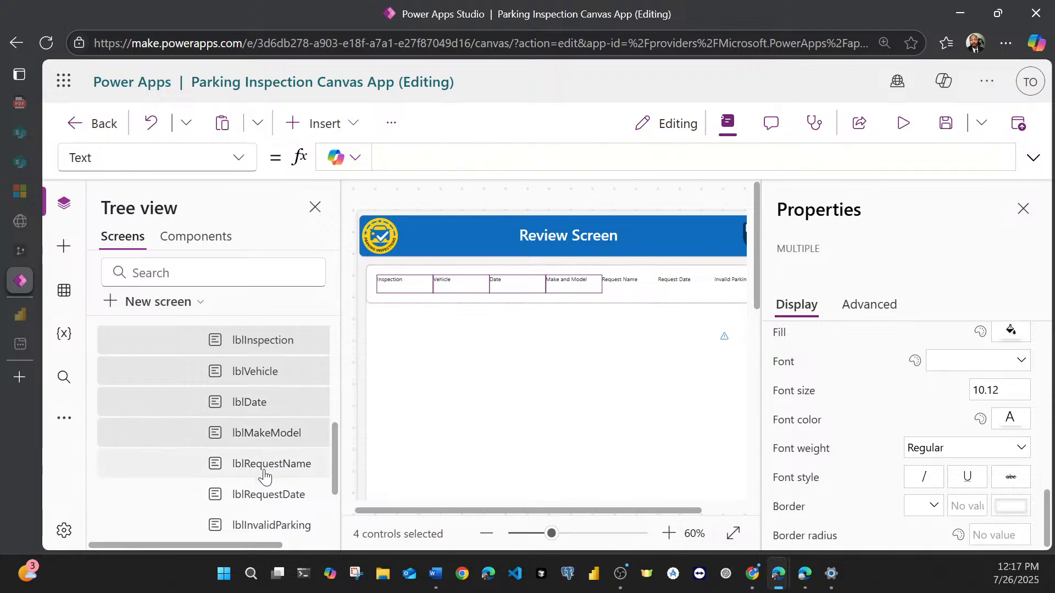
pyautogui.keyDown('ctrl'); pyautogui.click(264, 474); pyautogui.keyUp('ctrl')
pyautogui.keyDown('ctrl'); pyautogui.click(264, 503); pyautogui.keyUp('ctrl')
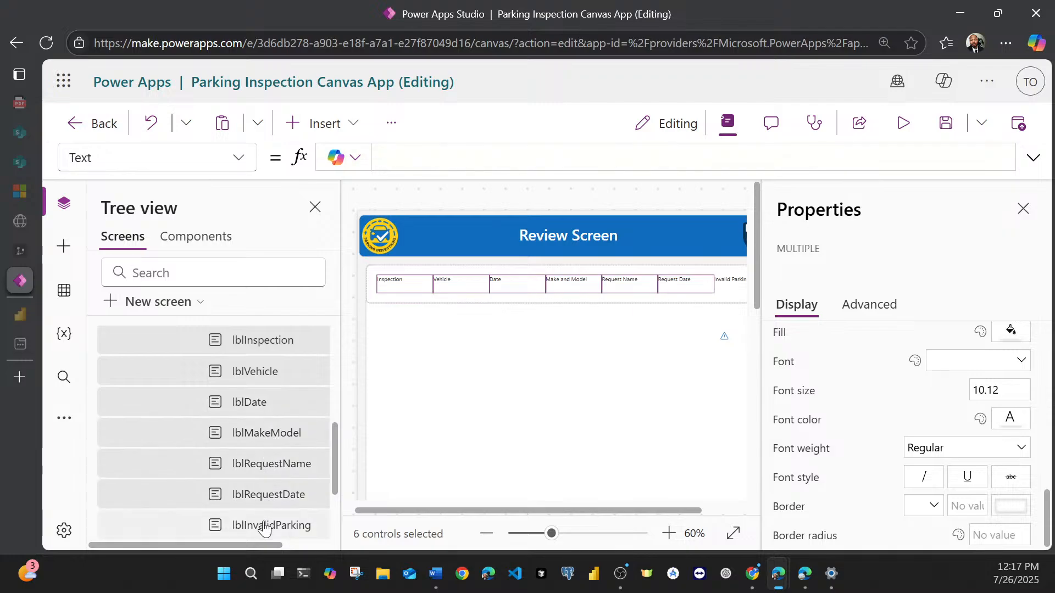
pyautogui.keyDown('ctrl'); pyautogui.click(266, 526); pyautogui.keyUp('ctrl')
pyautogui.scroll(-3, 269, 482)
pyautogui.scroll(5, 266, 450)
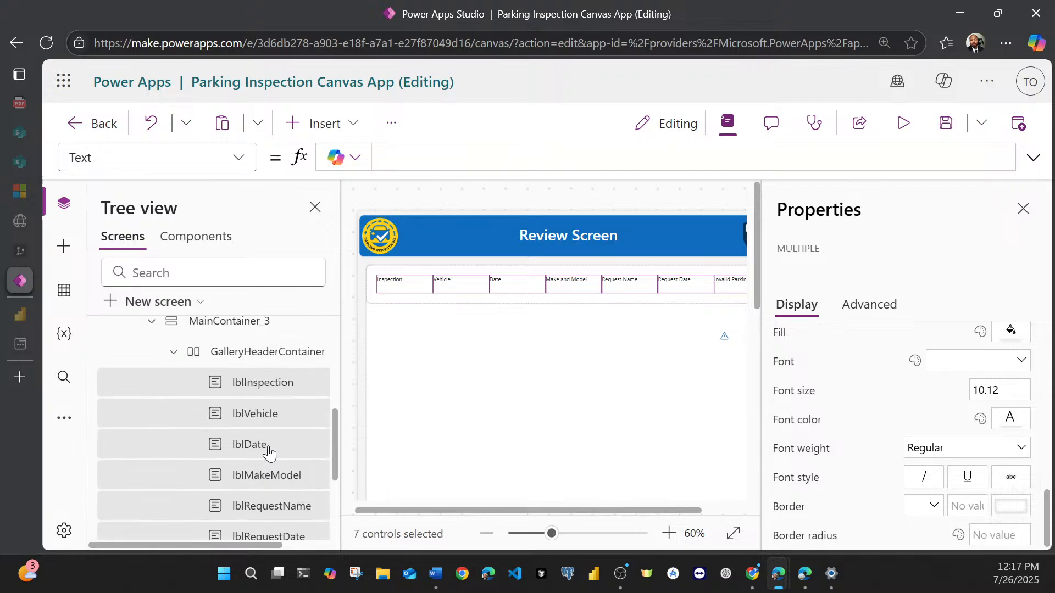
pyautogui.scroll(-2, 355, 411)
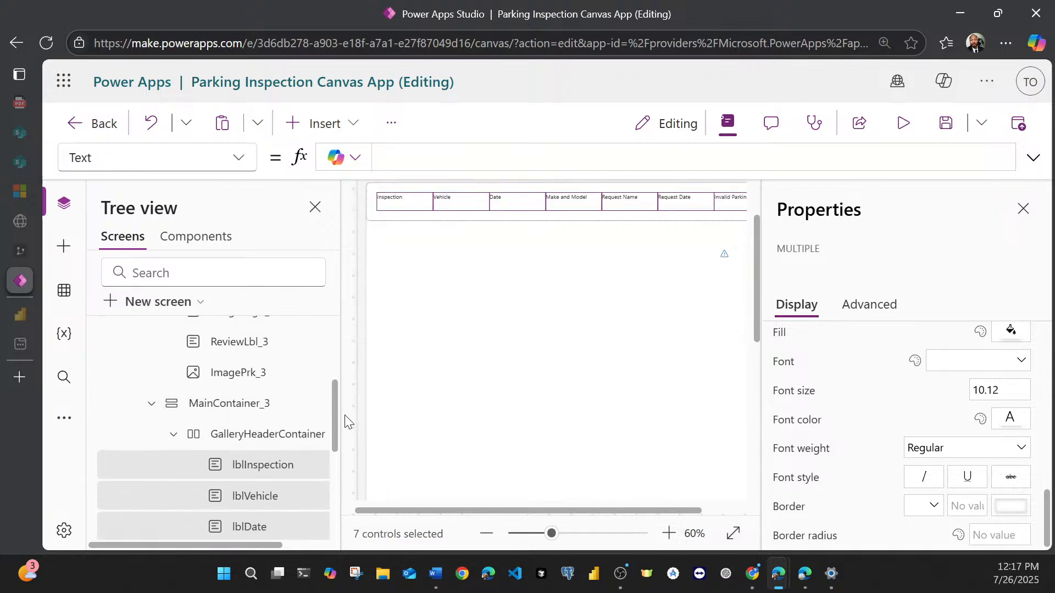
pyautogui.scroll(2, 360, 412)
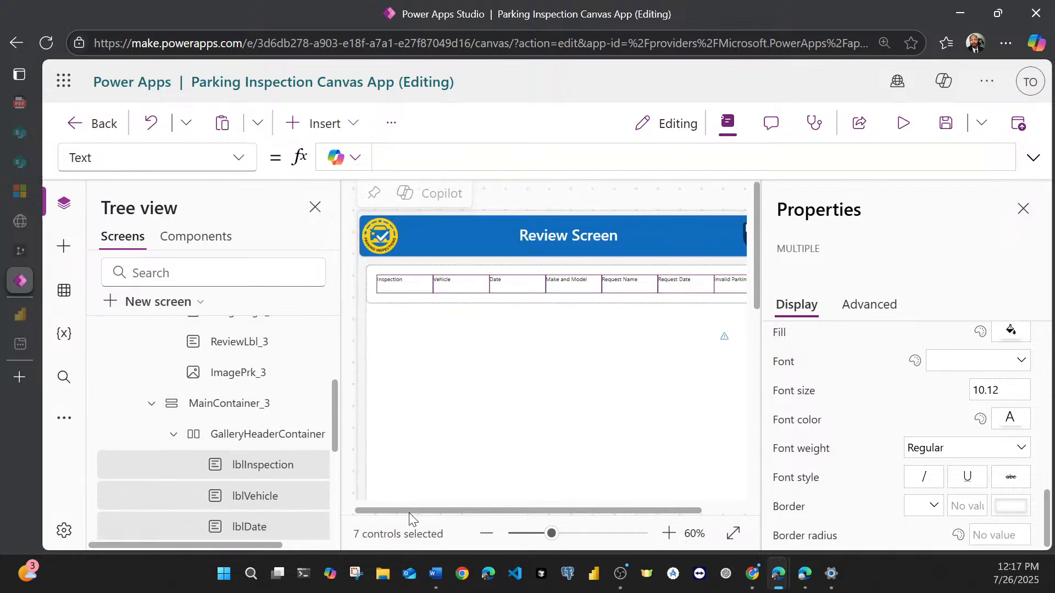
pyautogui.moveTo(410, 507); pyautogui.dragTo(384, 512)
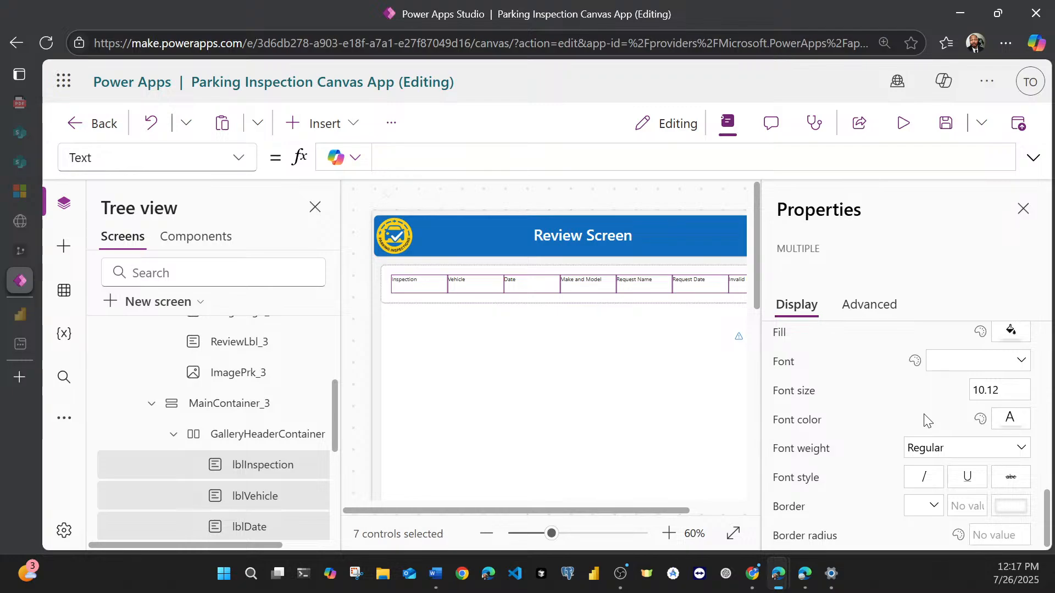
# Step: Set the font size of the seven selected gallery column labels to 24
pyautogui.scroll(3, 923, 421)
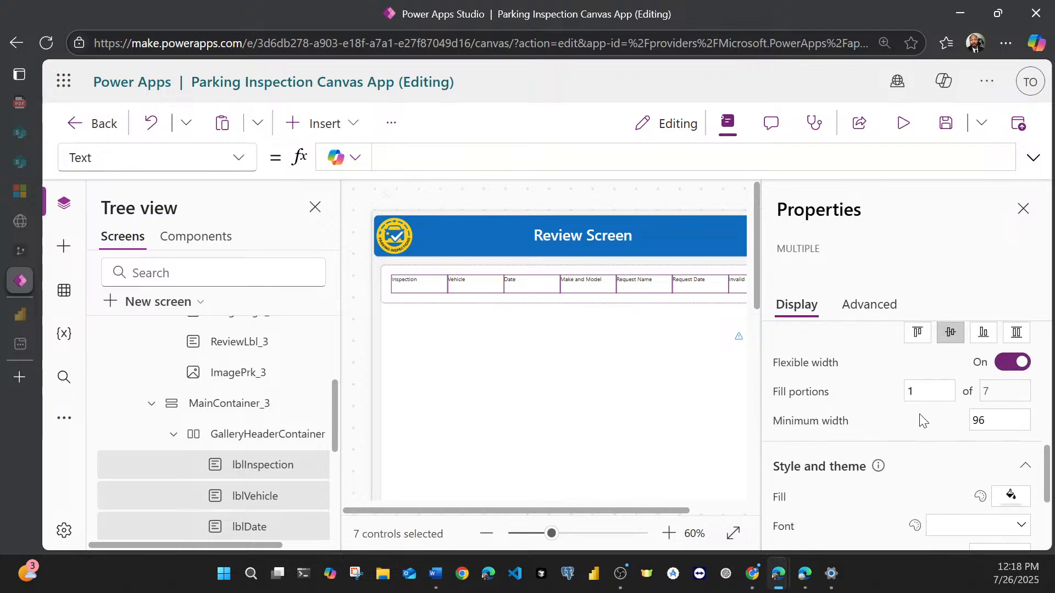
pyautogui.scroll(-3, 922, 420)
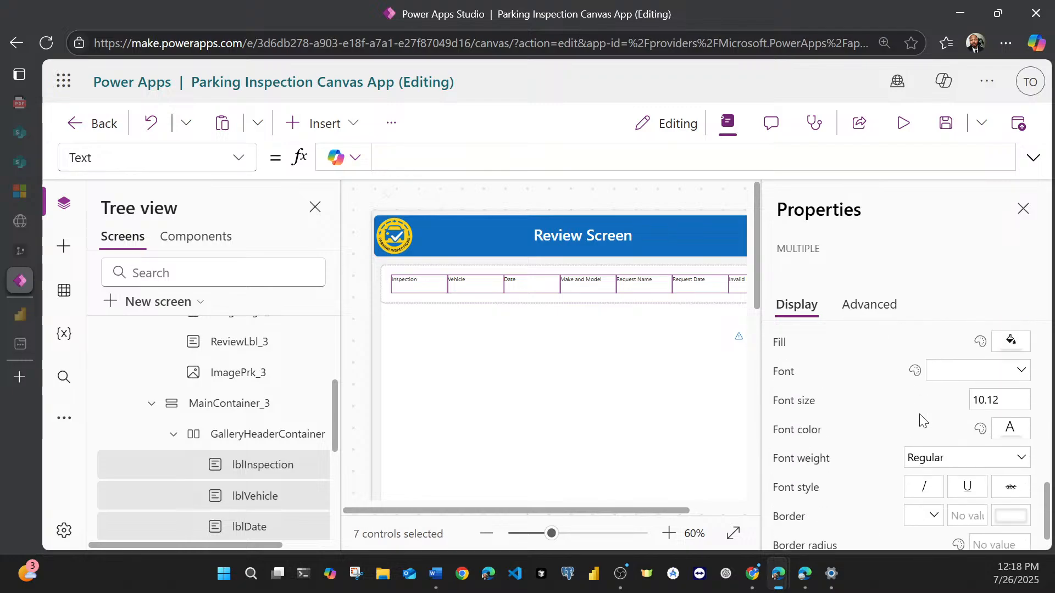
pyautogui.click(987, 391)
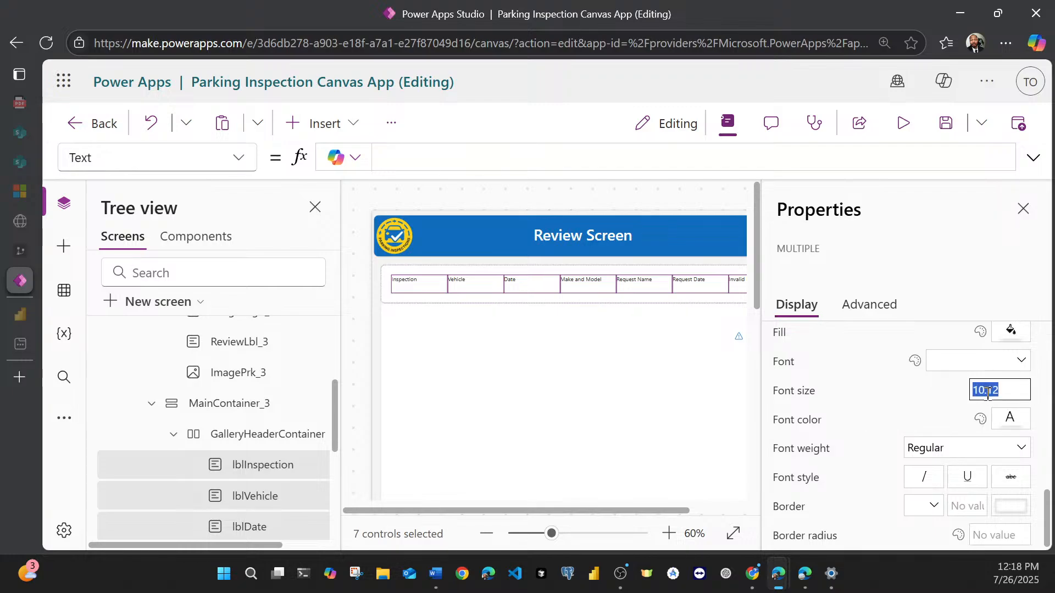
pyautogui.write('2')
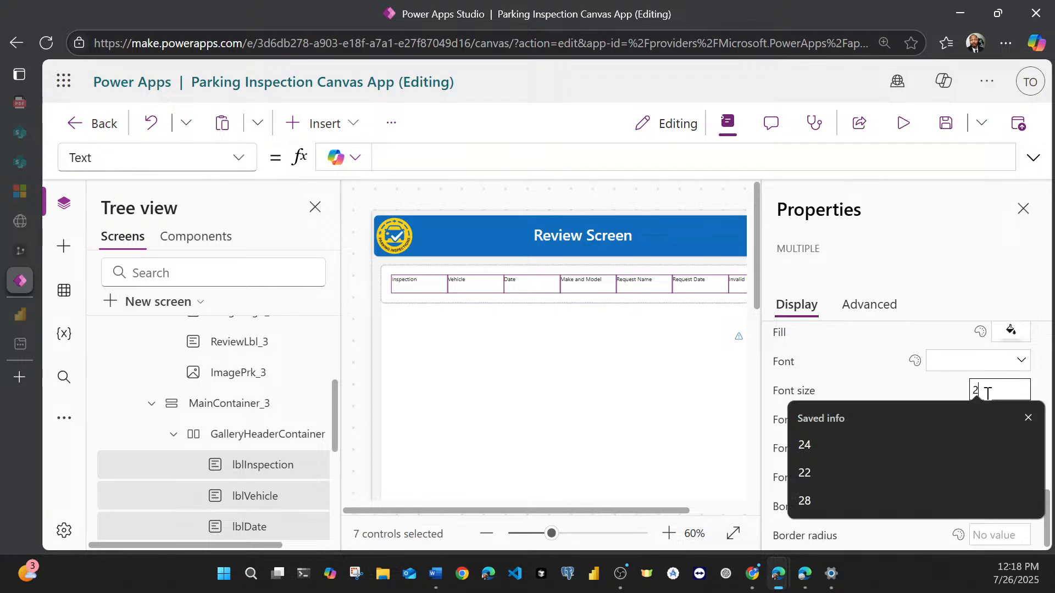
pyautogui.write('4')
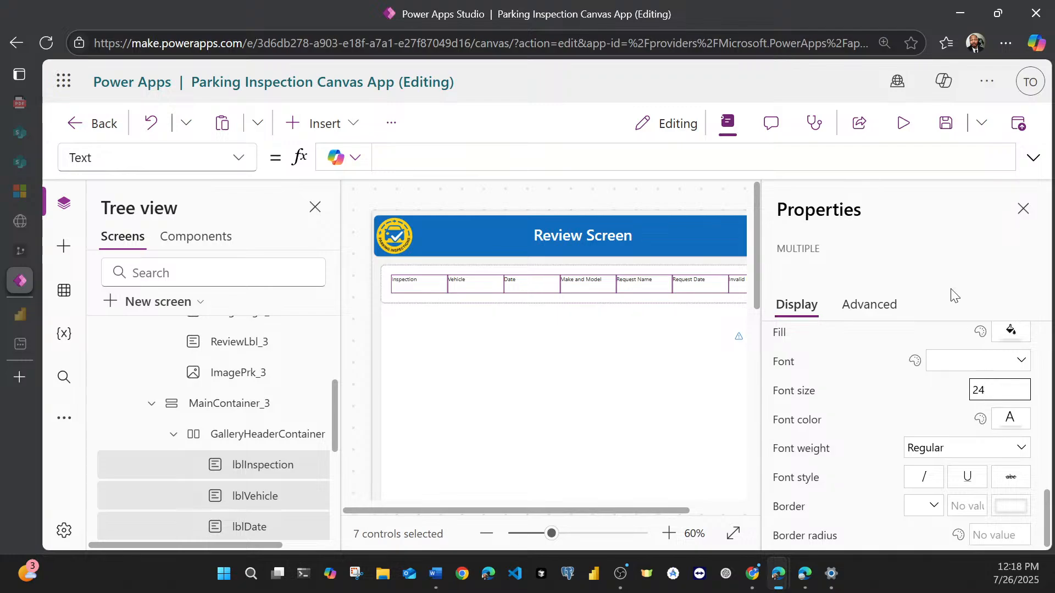
pyautogui.click(956, 251)
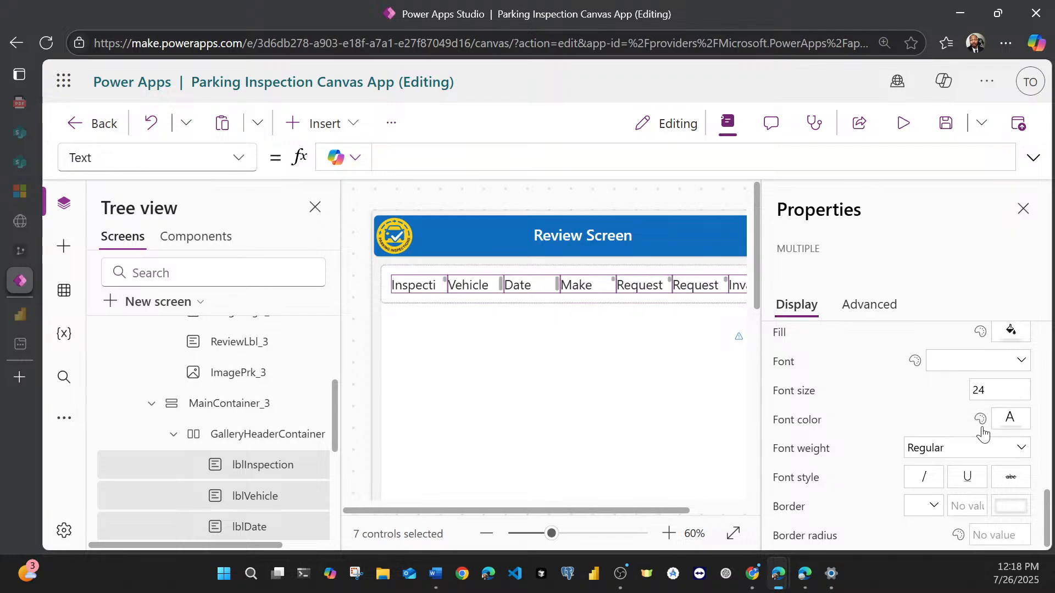
# Step: Set the font size of the seven selected gallery column labels to 18
pyautogui.doubleClick(987, 391)
pyautogui.write('18')
pyautogui.click(993, 270)
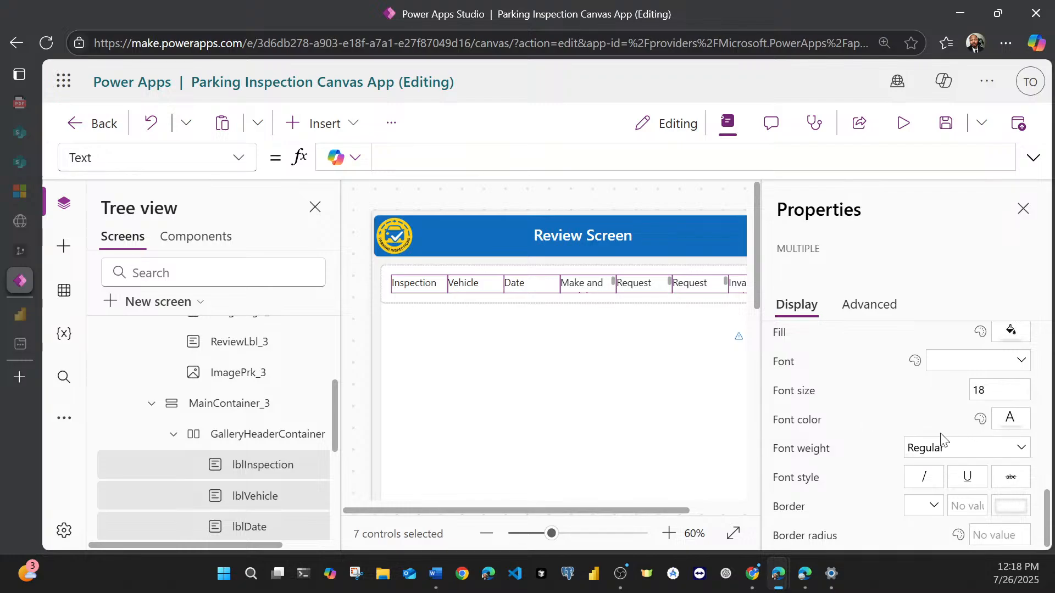
pyautogui.scroll(3, 955, 432)
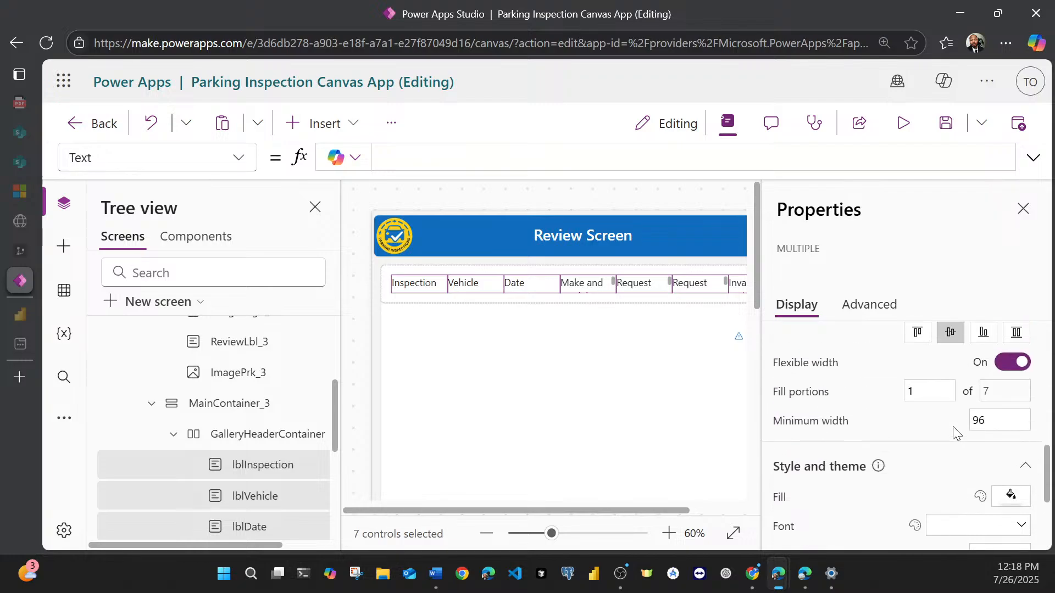
pyautogui.scroll(2, 954, 432)
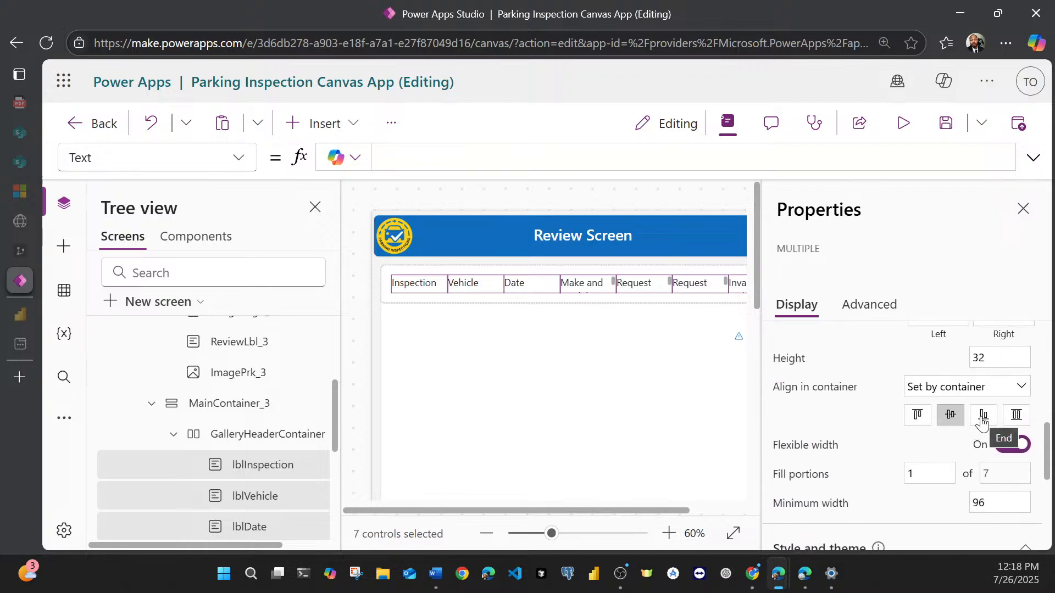
# Step: Set the seven selected gallery column labels to Center alignment and Middle vertical alignment
pyautogui.scroll(4, 982, 420)
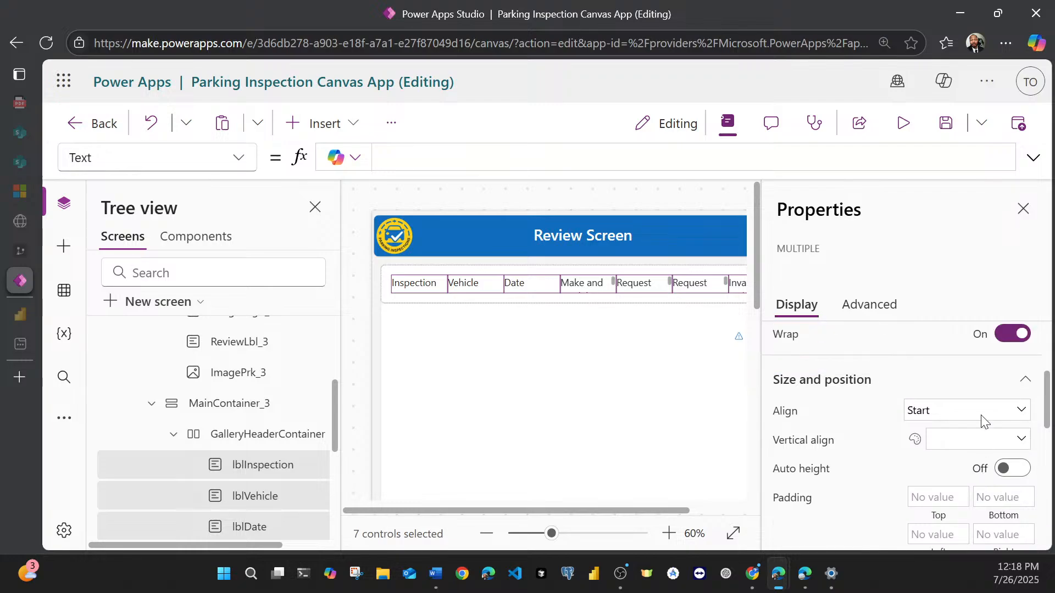
pyautogui.click(983, 440)
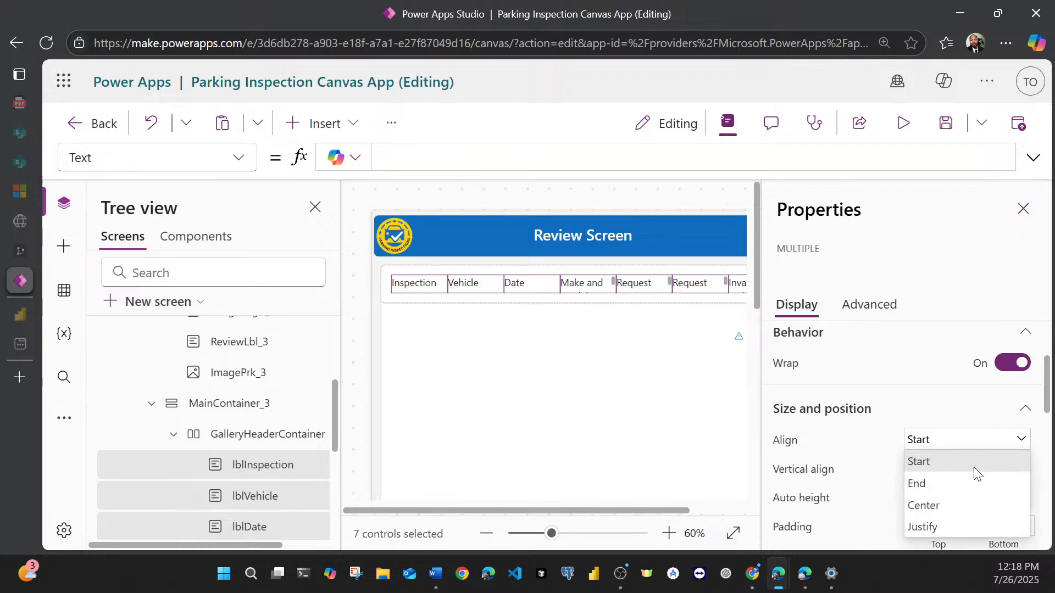
pyautogui.click(968, 506)
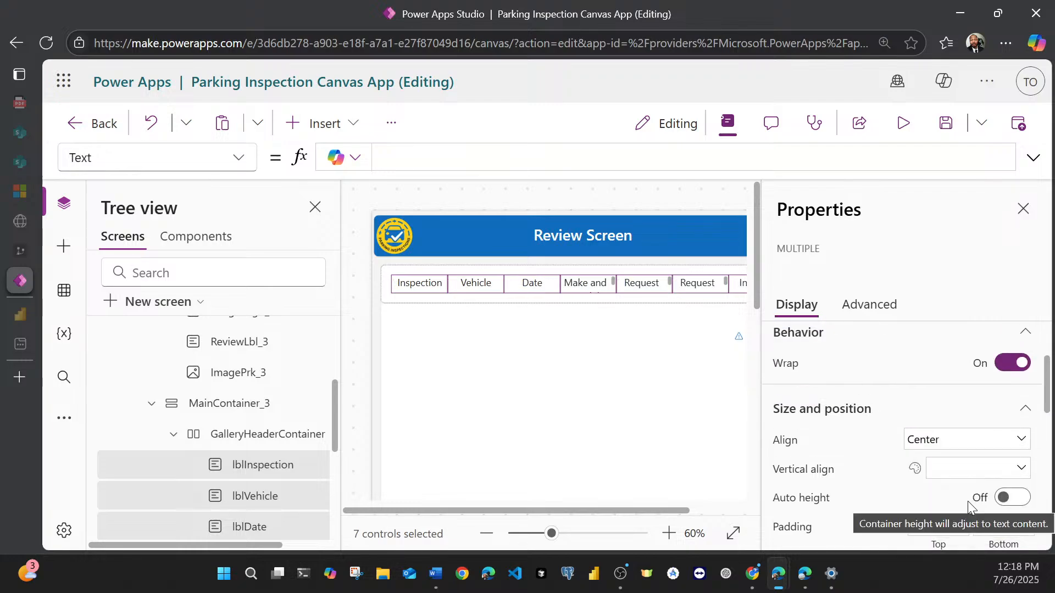
pyautogui.scroll(-2, 891, 437)
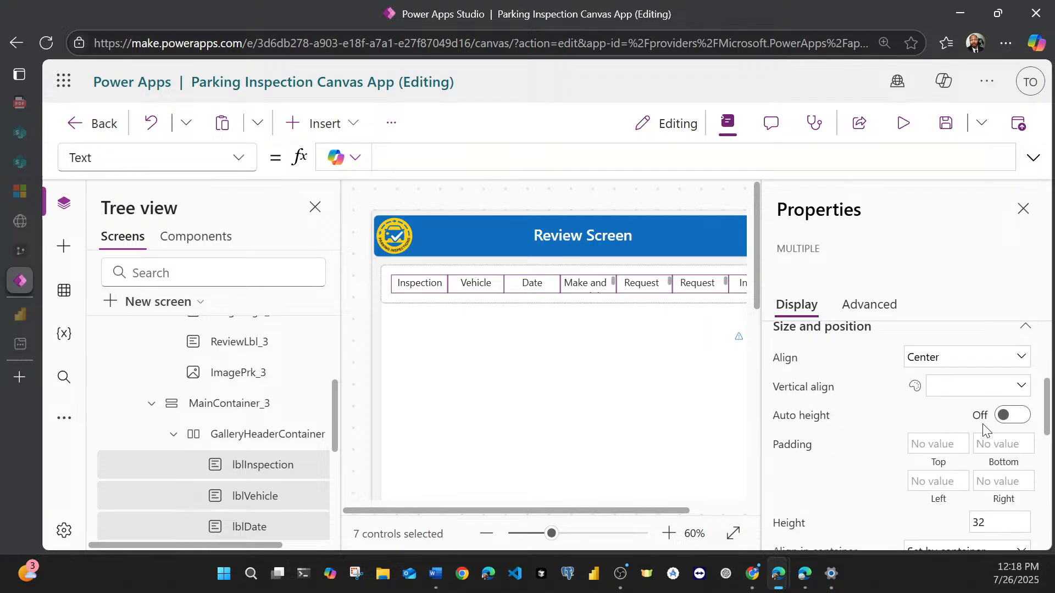
pyautogui.click(993, 391)
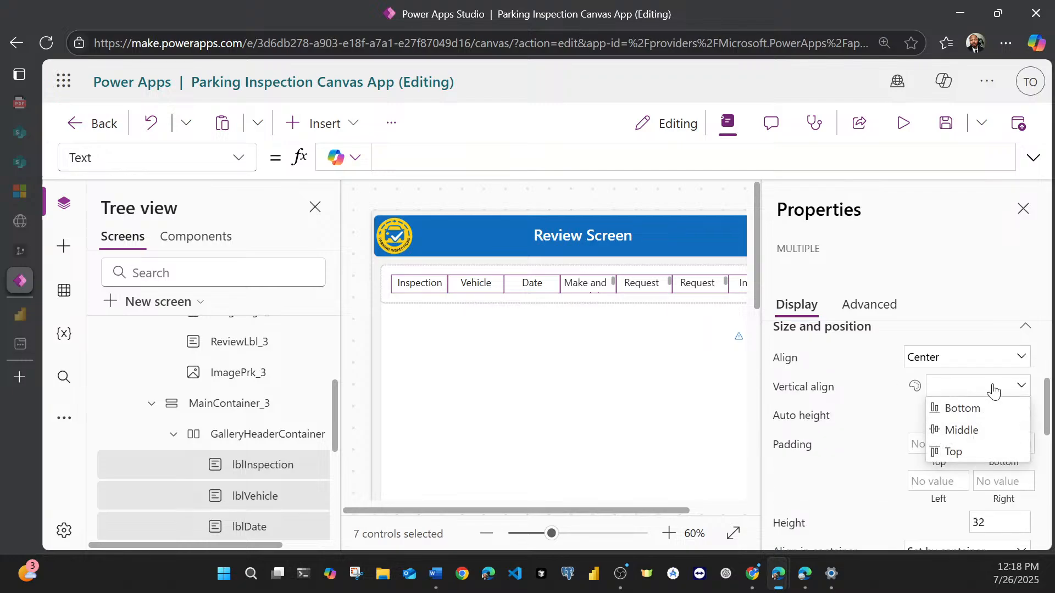
pyautogui.click(980, 424)
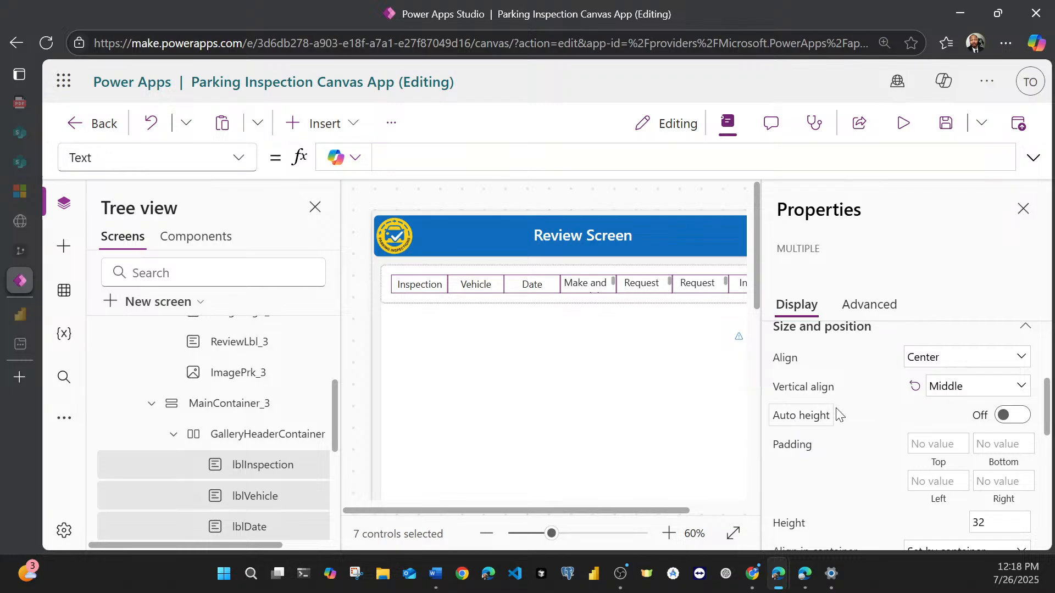
# Step: Turn on Auto height for the seven selected gallery column labels
pyautogui.scroll(-4, 935, 410)
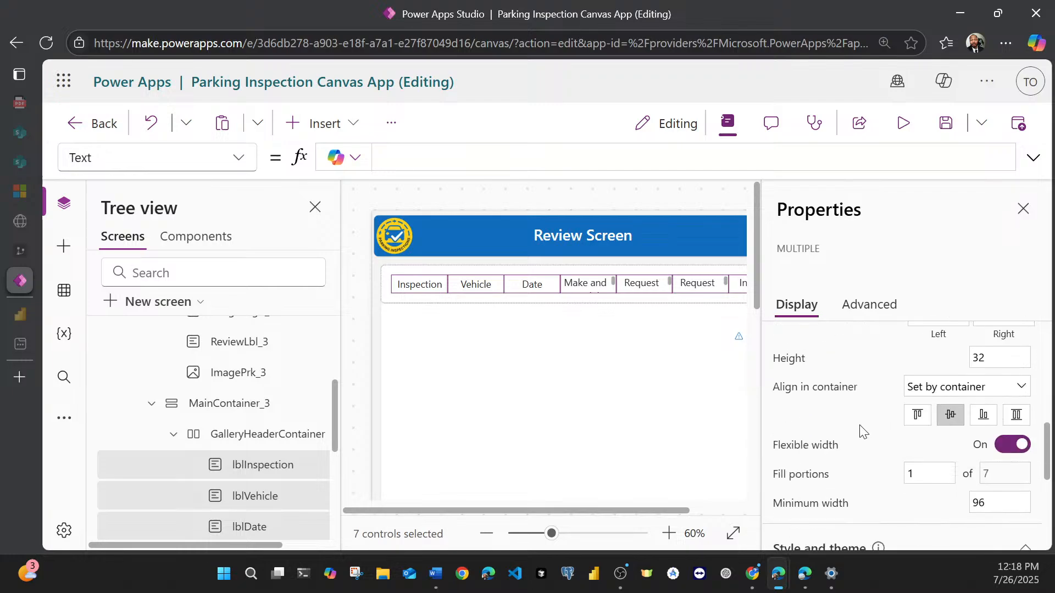
pyautogui.scroll(-6, 861, 431)
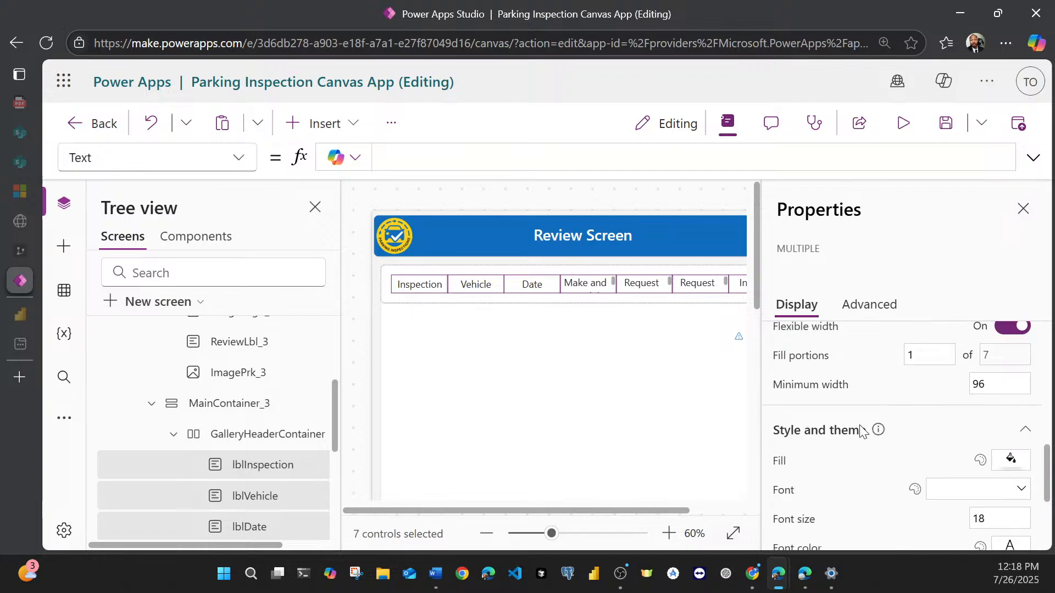
pyautogui.scroll(8, 861, 431)
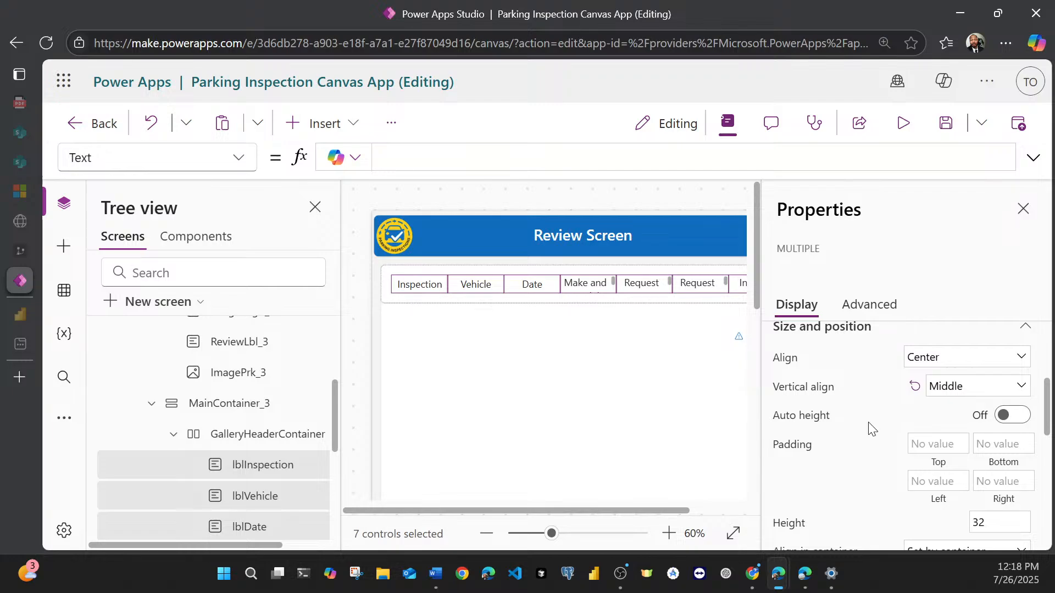
pyautogui.scroll(3, 871, 427)
pyautogui.scroll(-3, 871, 427)
pyautogui.click(1011, 417)
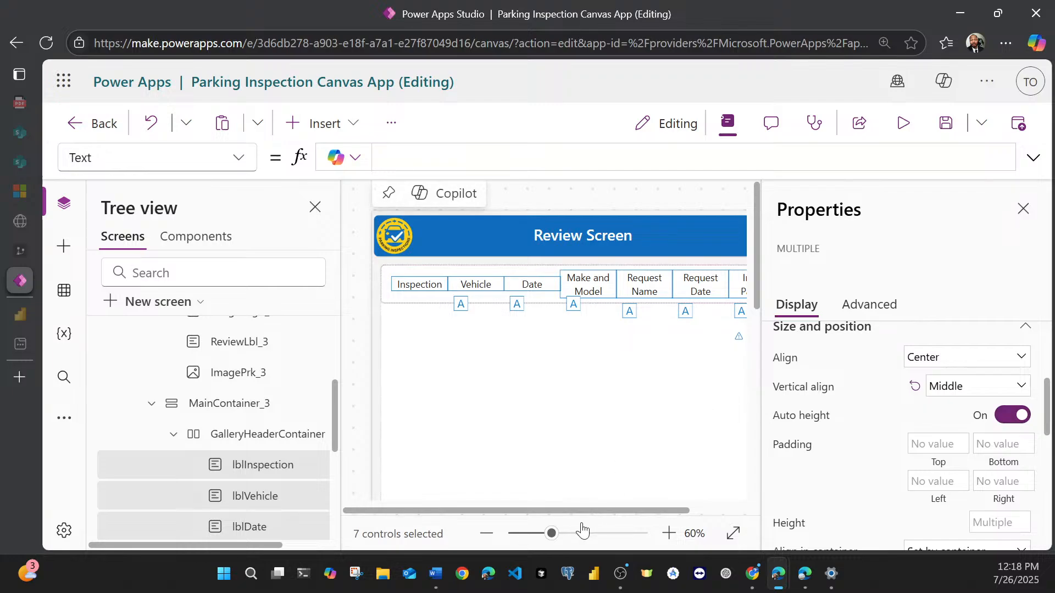
pyautogui.moveTo(581, 510)
pyautogui.mouseDown()
pyautogui.moveTo(652, 511)
pyautogui.moveTo(585, 505)
pyautogui.mouseUp()
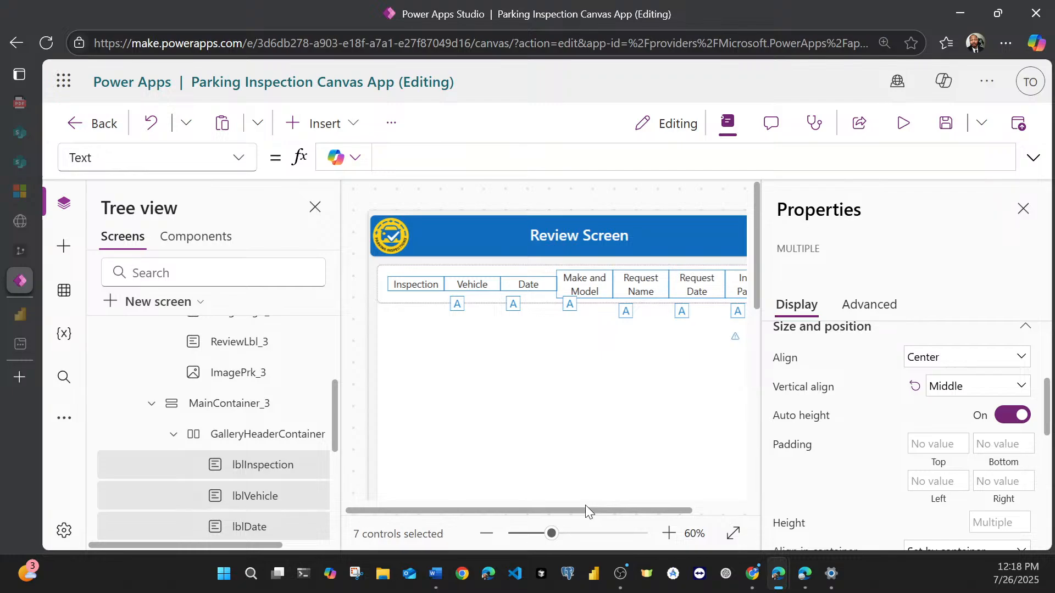
# Step: Select the galInspect gallery on the Review Screen and expand it to list the controls inside
pyautogui.click(568, 387)
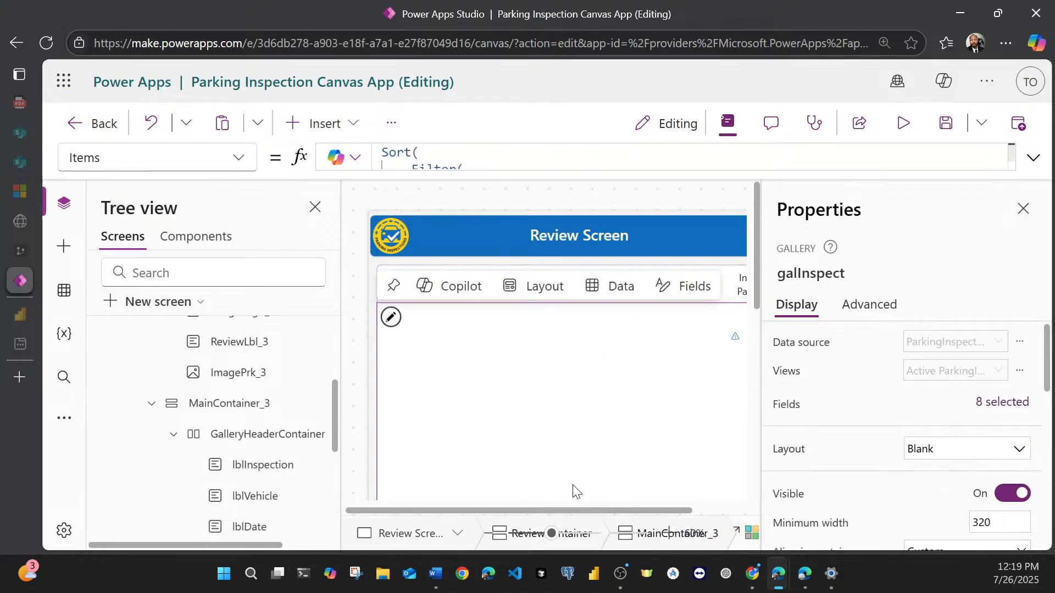
pyautogui.moveTo(542, 512)
pyautogui.mouseDown()
pyautogui.moveTo(609, 508)
pyautogui.moveTo(563, 510)
pyautogui.mouseUp()
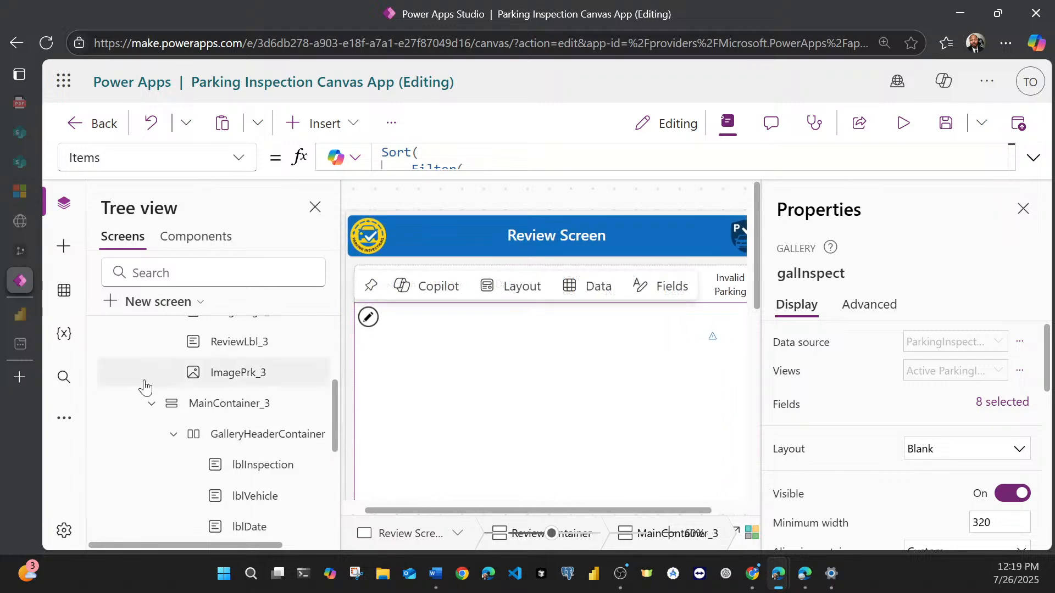
pyautogui.scroll(-3, 192, 431)
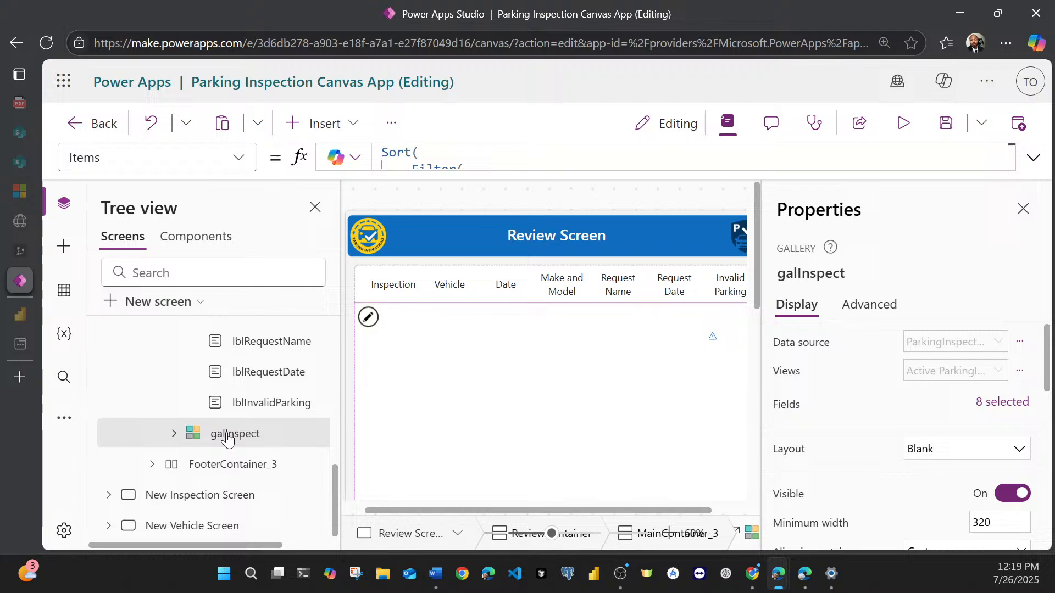
pyautogui.click(174, 433)
pyautogui.scroll(-3, 221, 439)
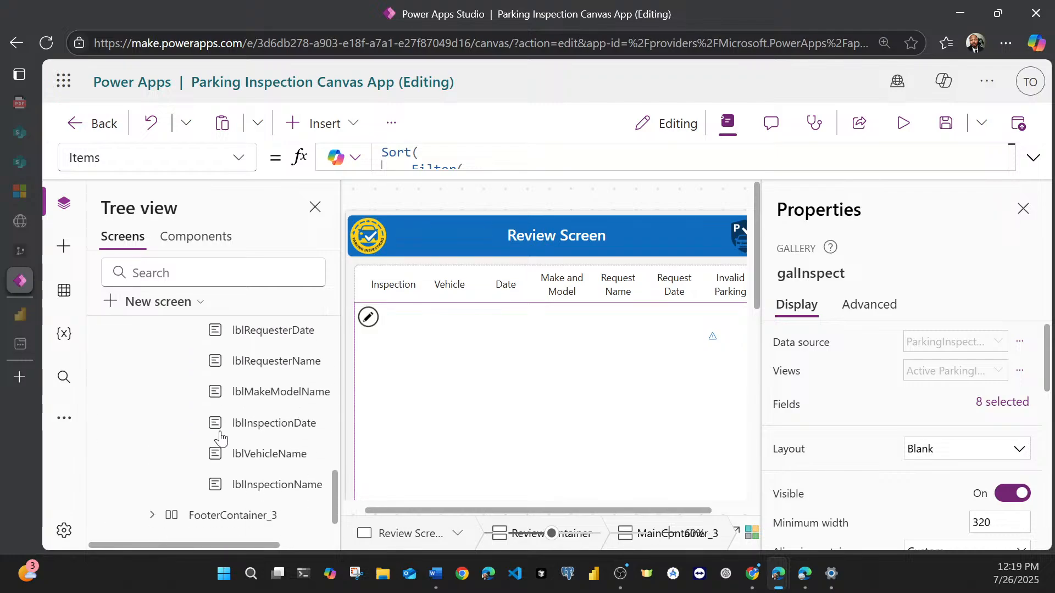
pyautogui.scroll(4, 308, 386)
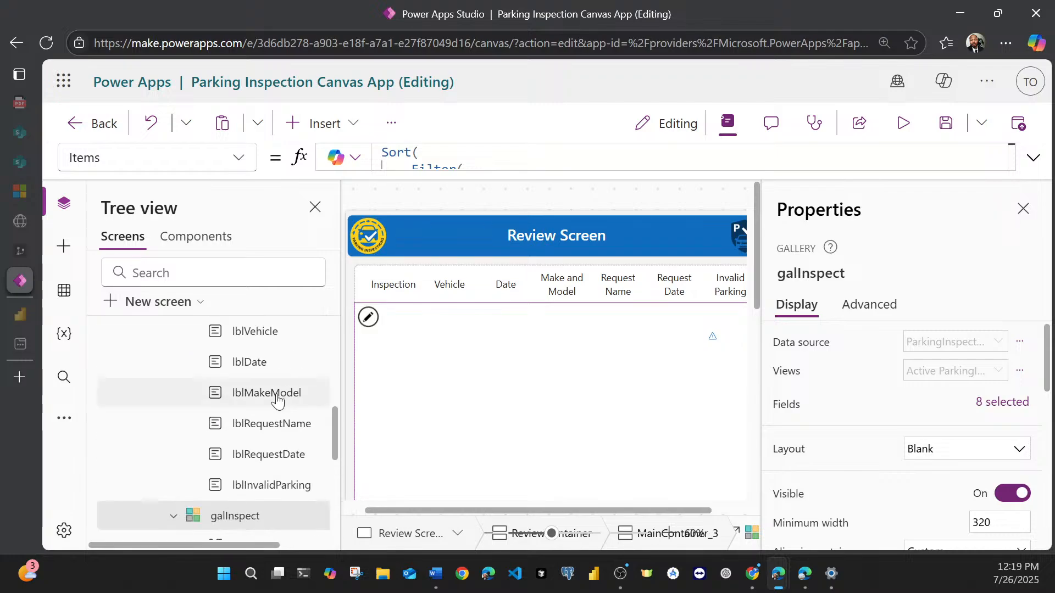
pyautogui.scroll(2, 264, 412)
pyautogui.scroll(-3, 258, 418)
pyautogui.scroll(-2, 258, 417)
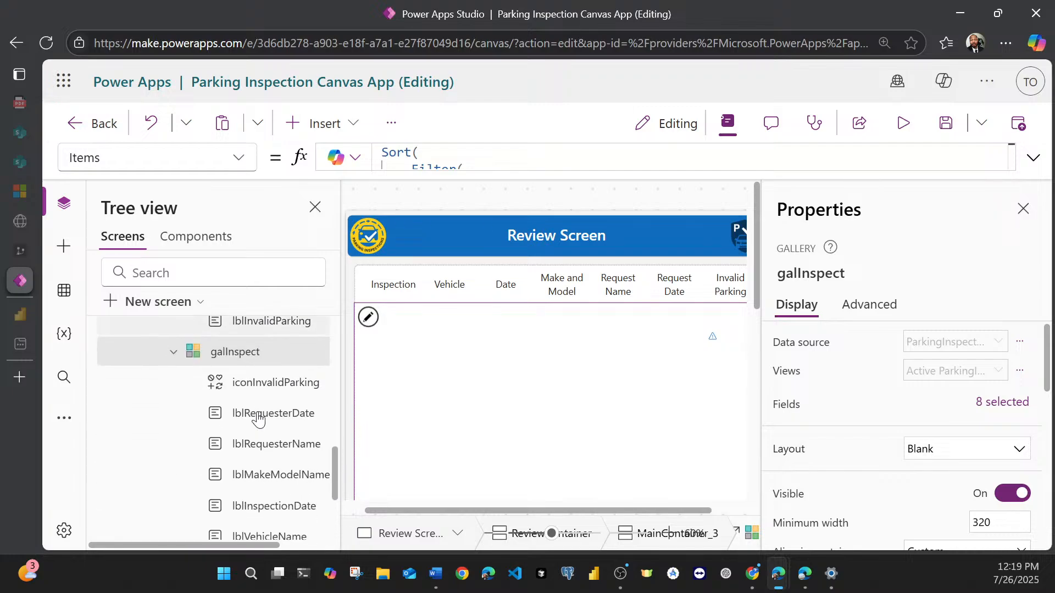
# Step: Select the lblMakeModelName label inside the galInspect gallery and save the app
pyautogui.click(256, 392)
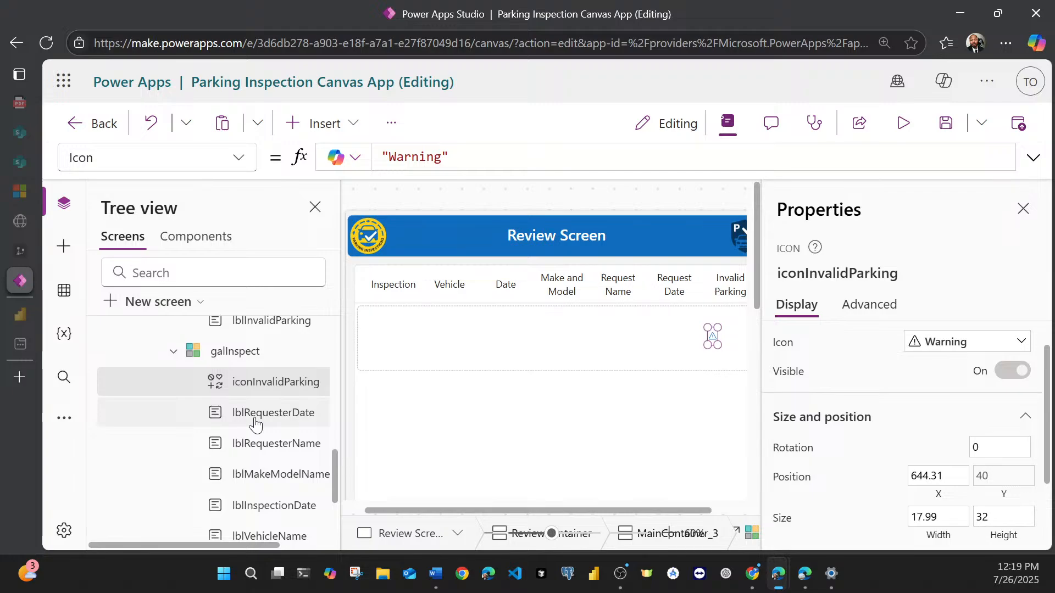
pyautogui.click(253, 413)
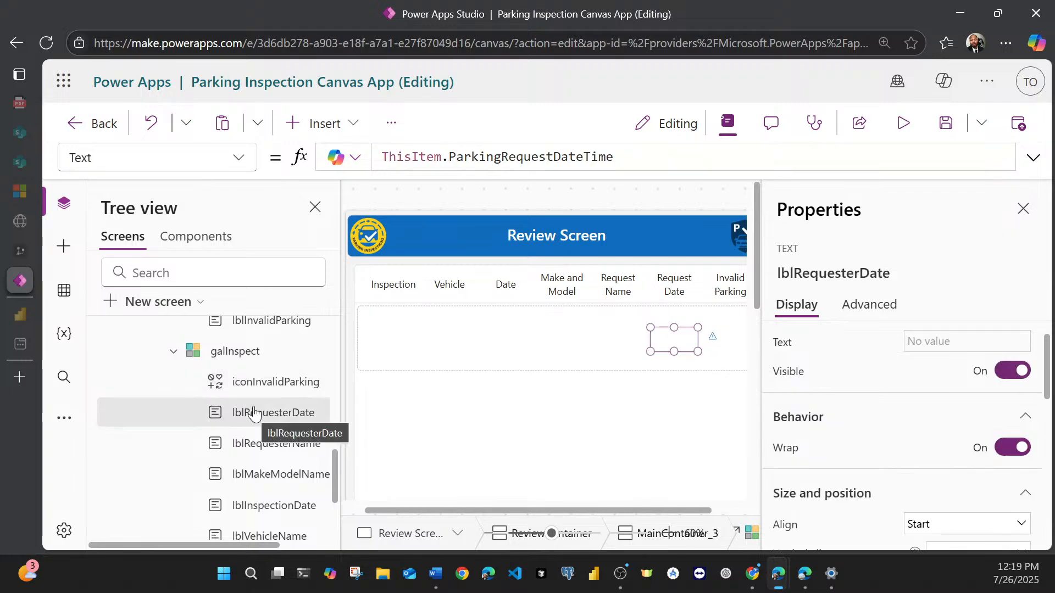
pyautogui.keyDown('ctrl'); pyautogui.click(254, 448); pyautogui.keyUp('ctrl')
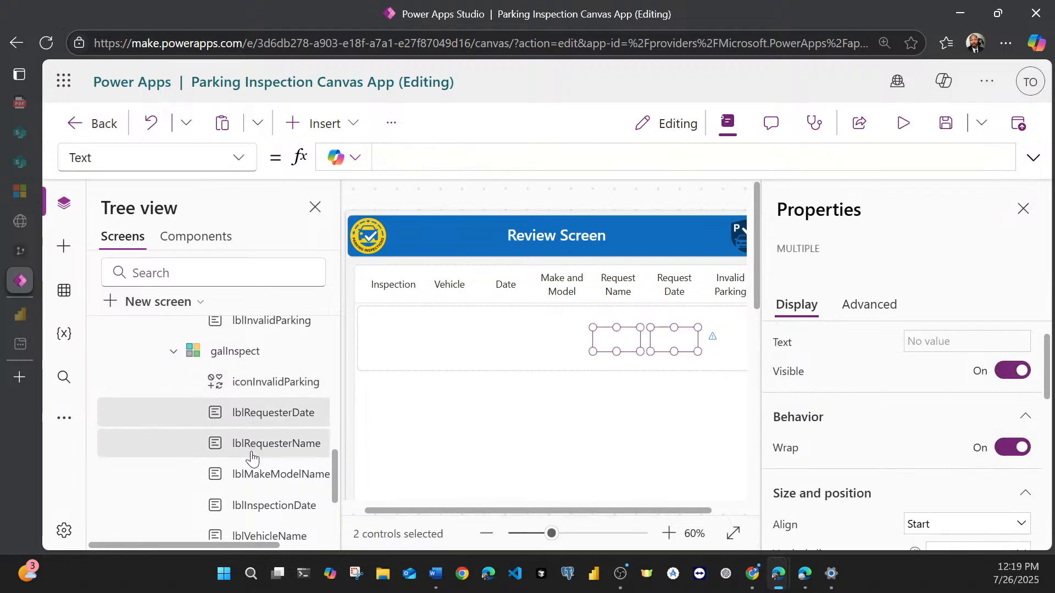
pyautogui.click(251, 478)
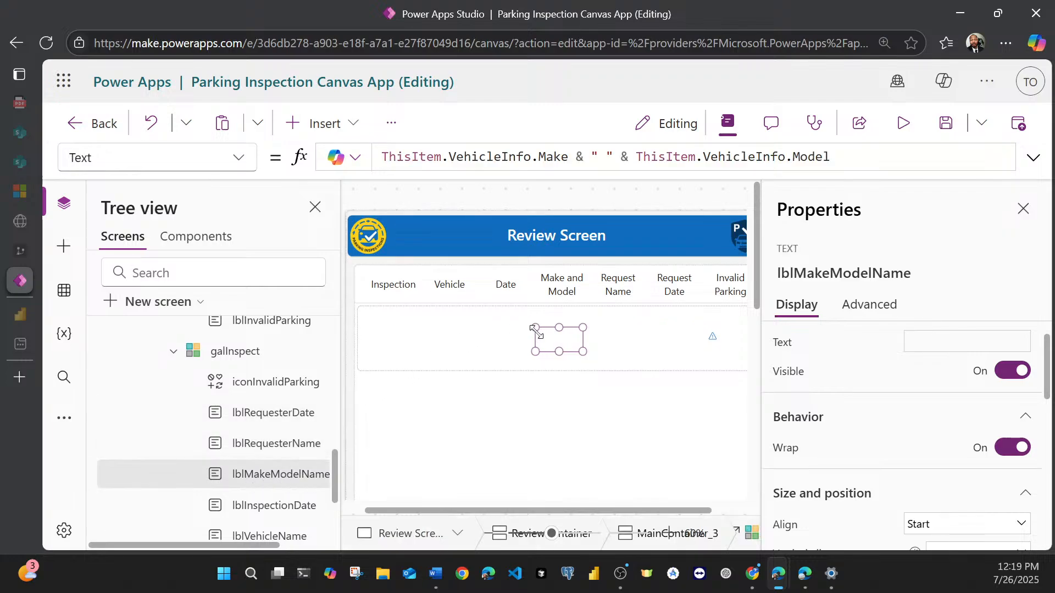
pyautogui.moveTo(552, 341)
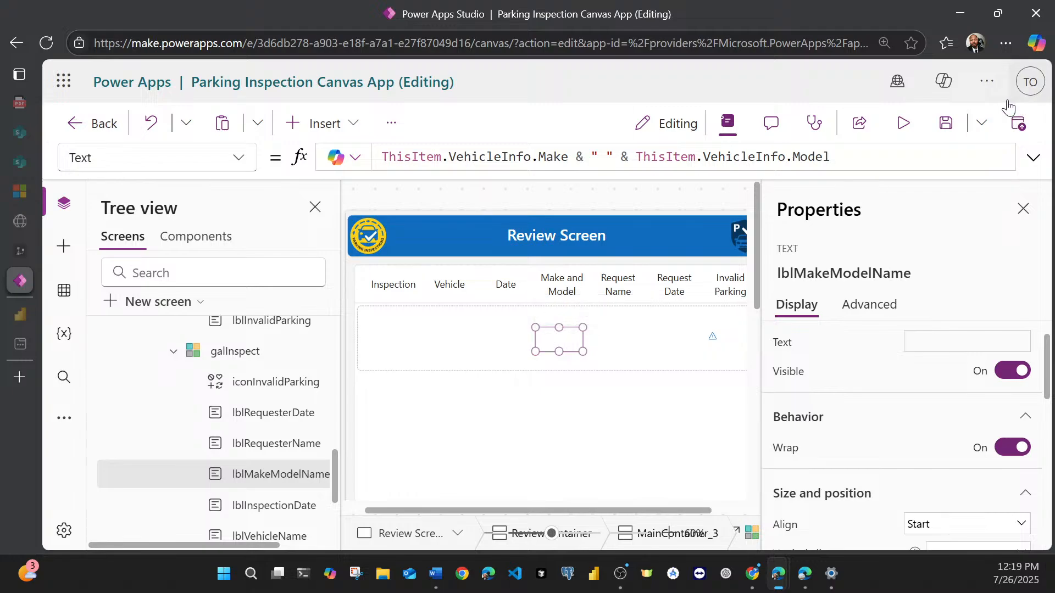
pyautogui.click(954, 127)
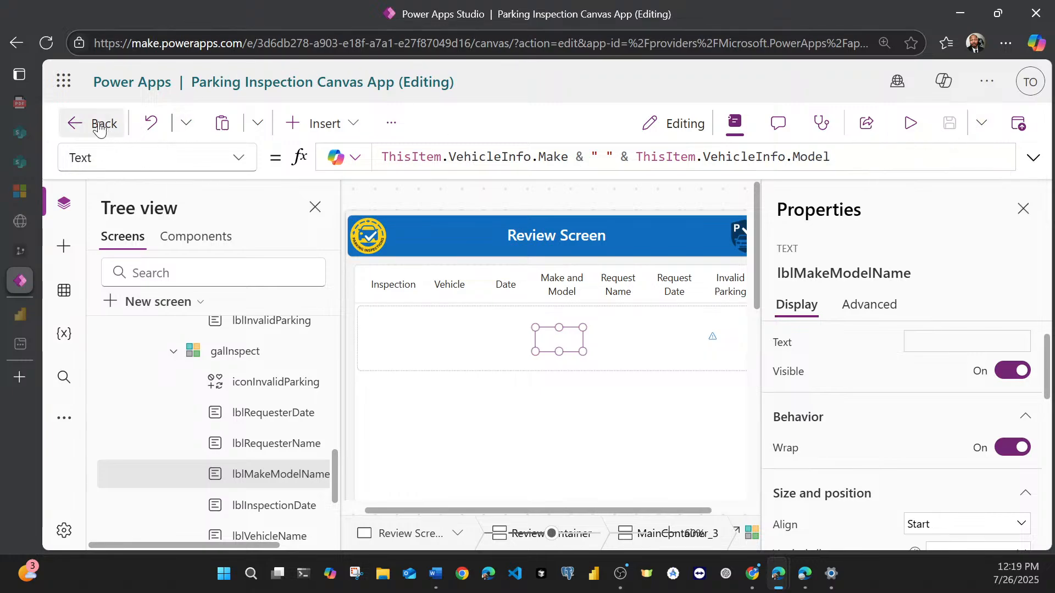
# Step: Go to the Power Apps home page and open the Parking Challenge Demo solution
pyautogui.click(63, 85)
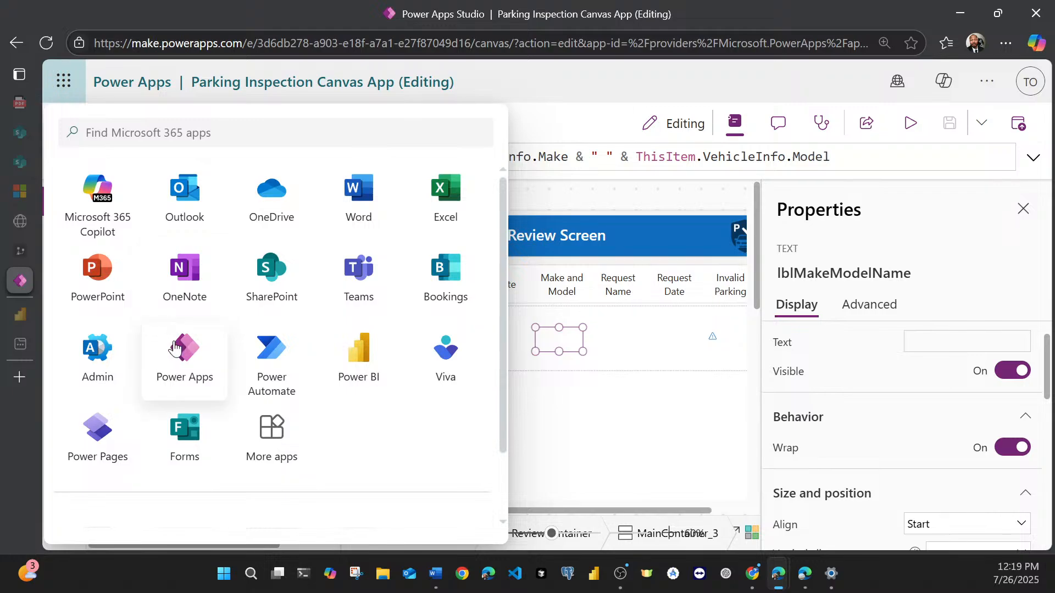
pyautogui.click(174, 348)
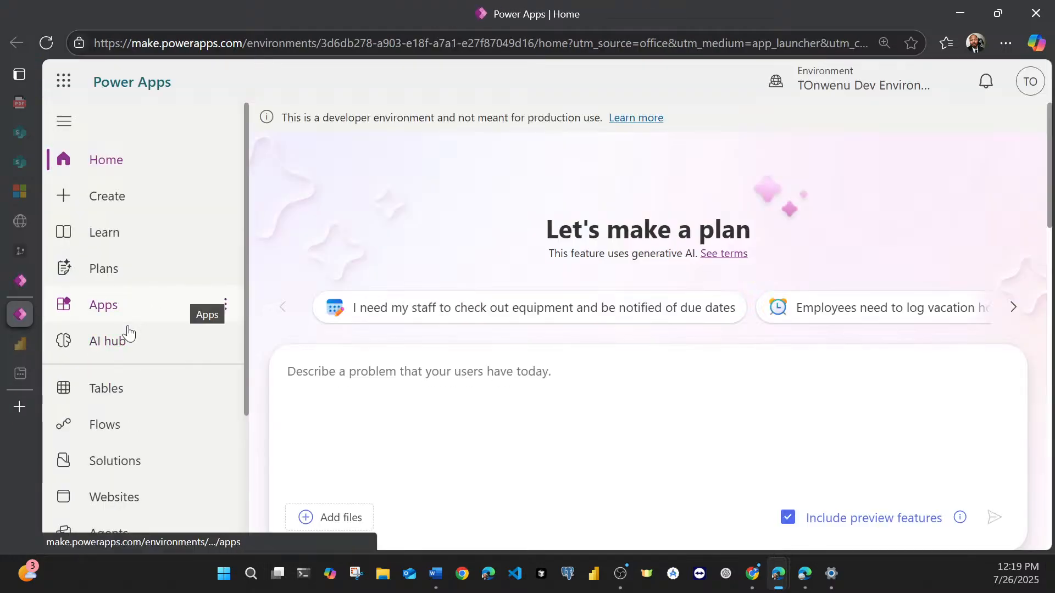
pyautogui.click(120, 460)
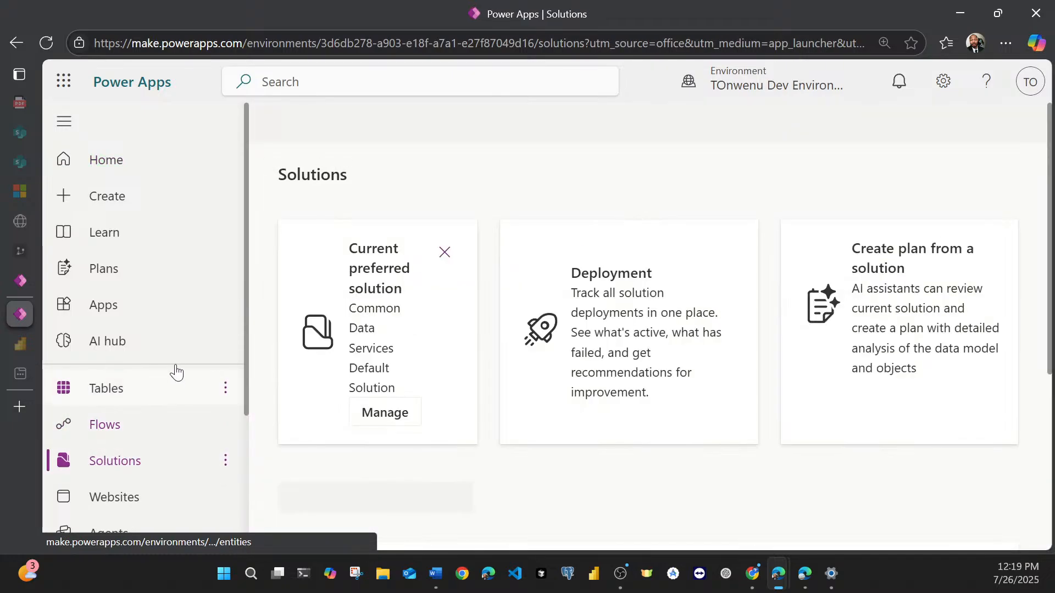
pyautogui.scroll(-3, 330, 405)
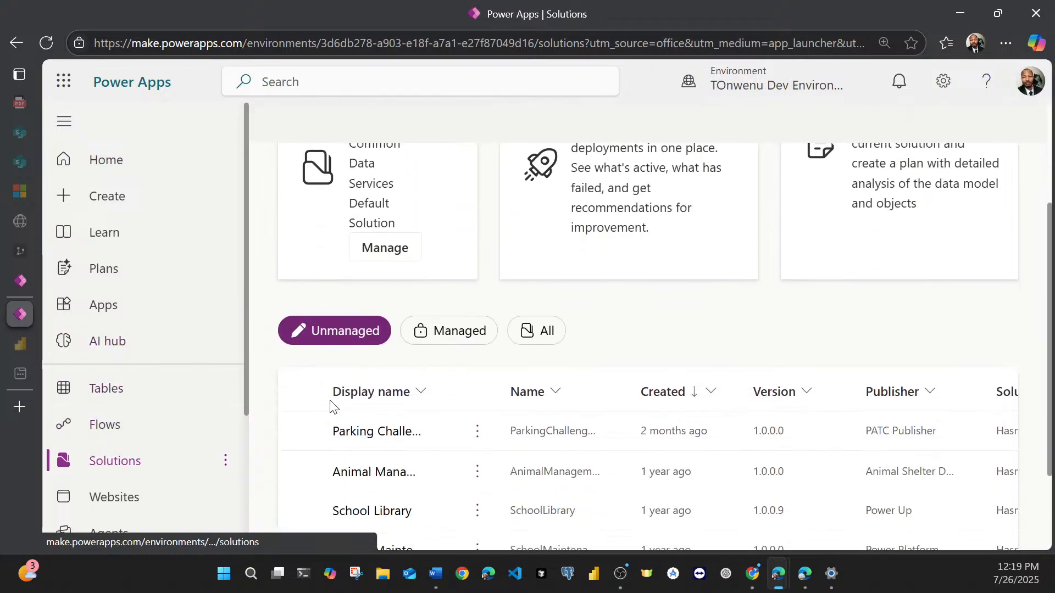
pyautogui.click(346, 431)
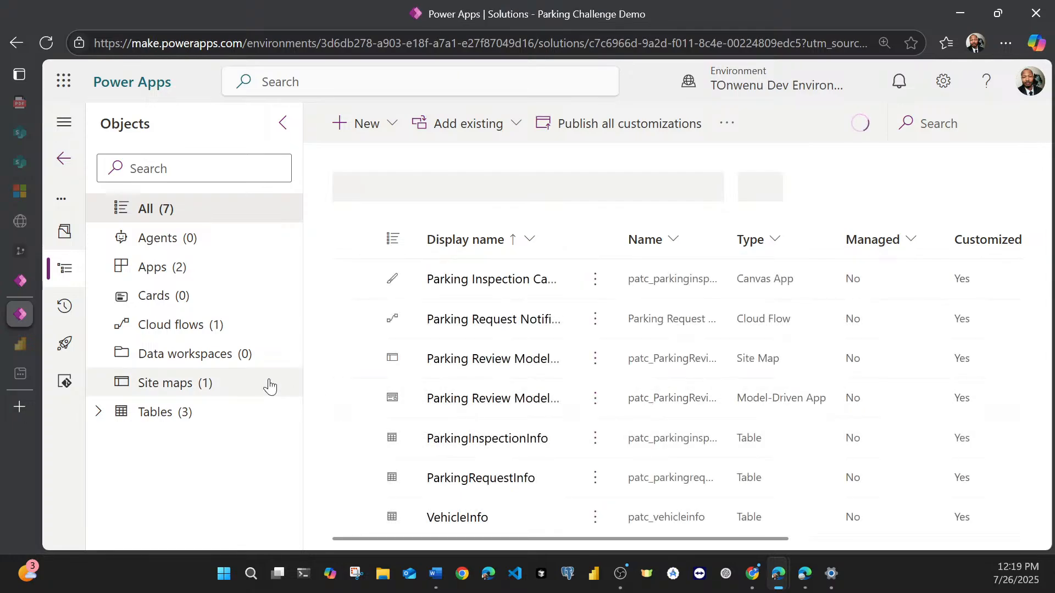
# Step: Play the Parking Review Model App from the solution's apps and sign in to continue
pyautogui.click(158, 275)
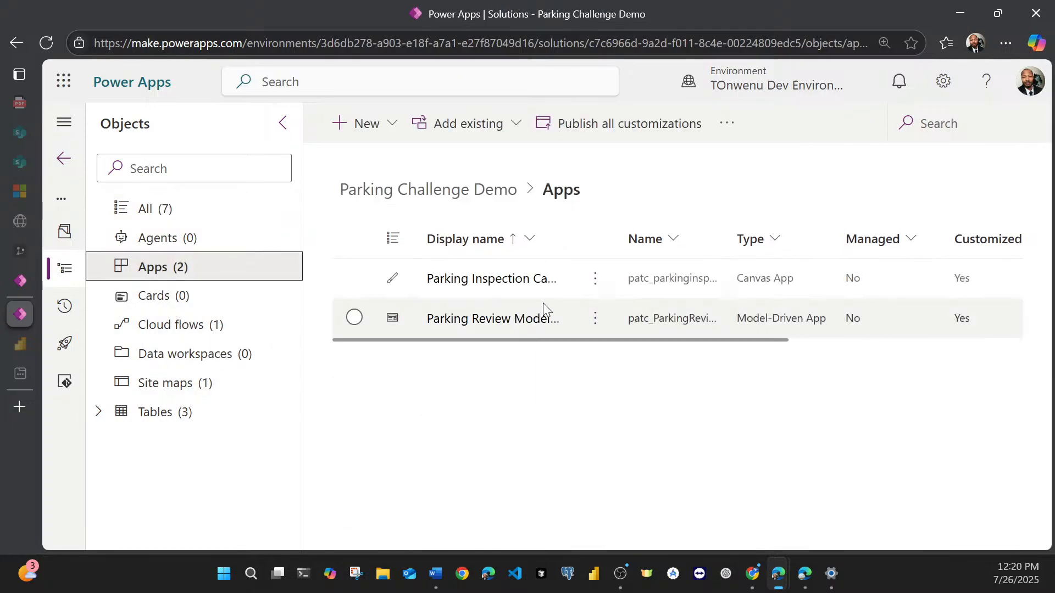
pyautogui.click(595, 319)
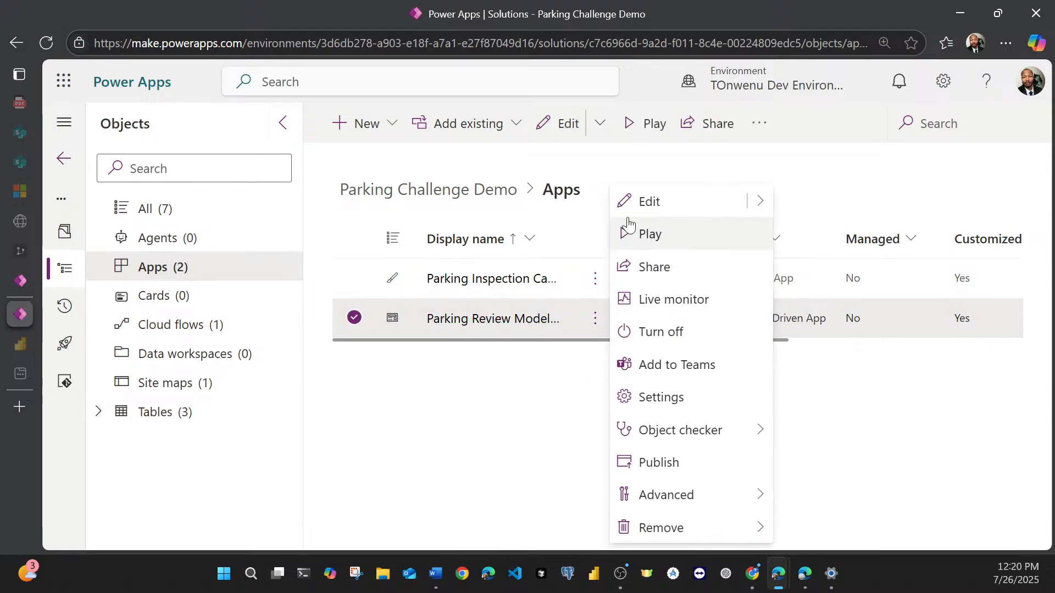
pyautogui.click(637, 234)
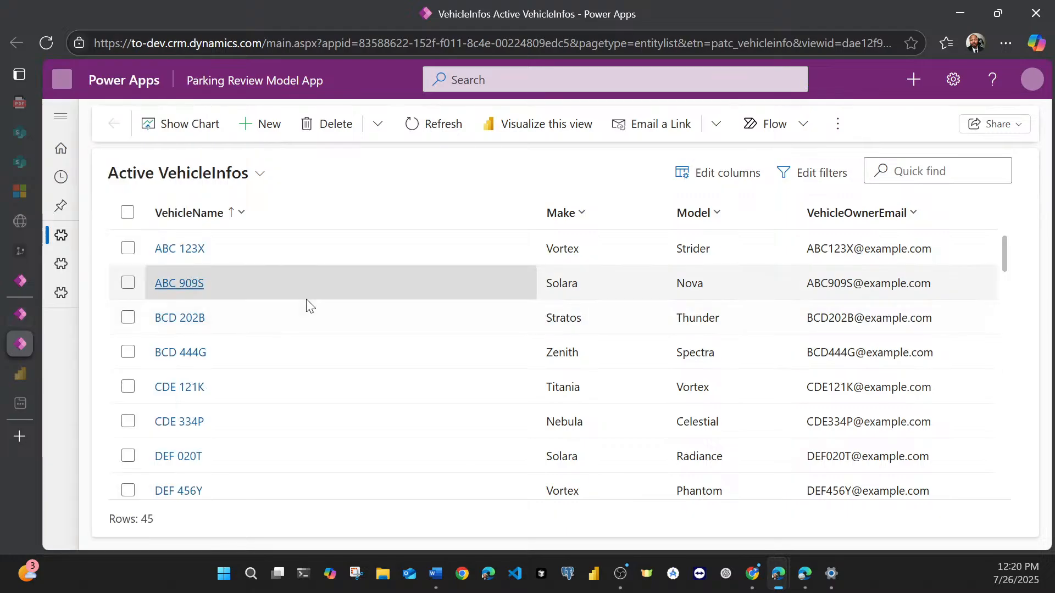
pyautogui.click(62, 294)
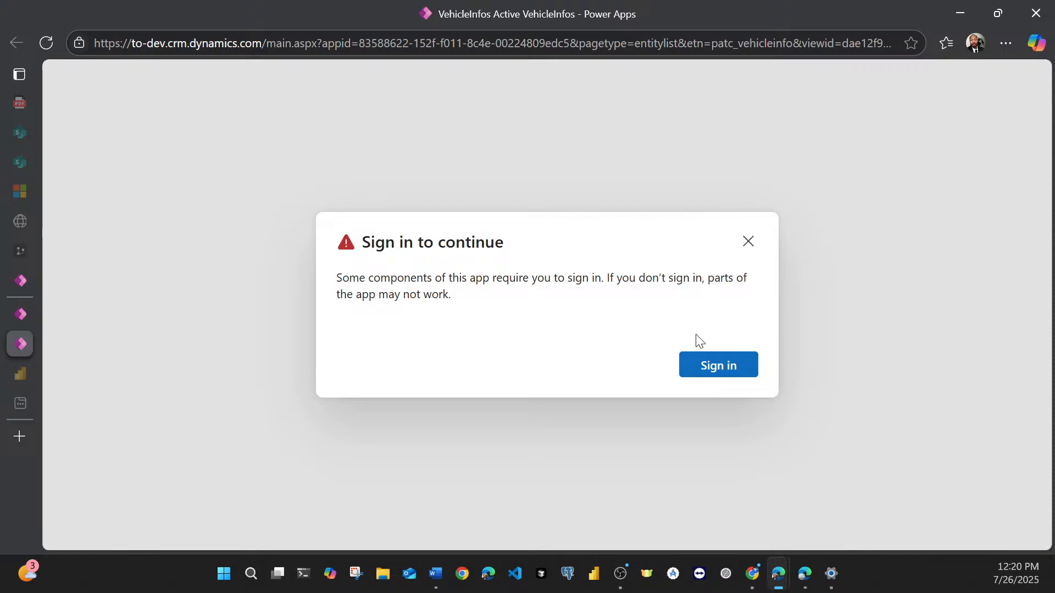
pyautogui.click(708, 374)
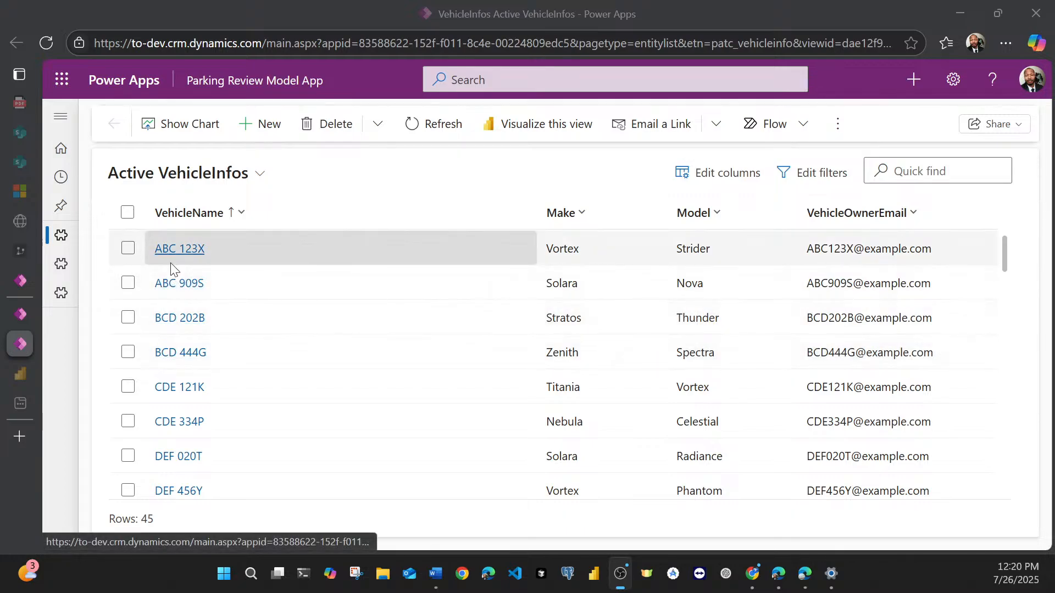
# Step: Open the ParkingInspectionInfos table, check its Active ParkingInspectionInfos Today view, and return to the Active ParkingInspectionInfos view
pyautogui.click(62, 293)
pyautogui.click(128, 316)
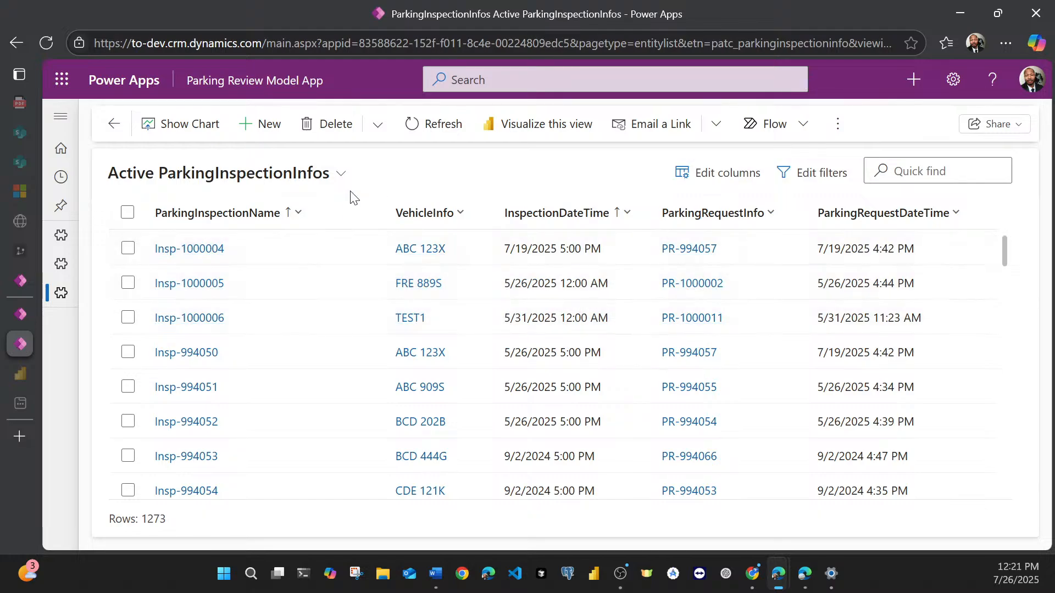
pyautogui.click(339, 176)
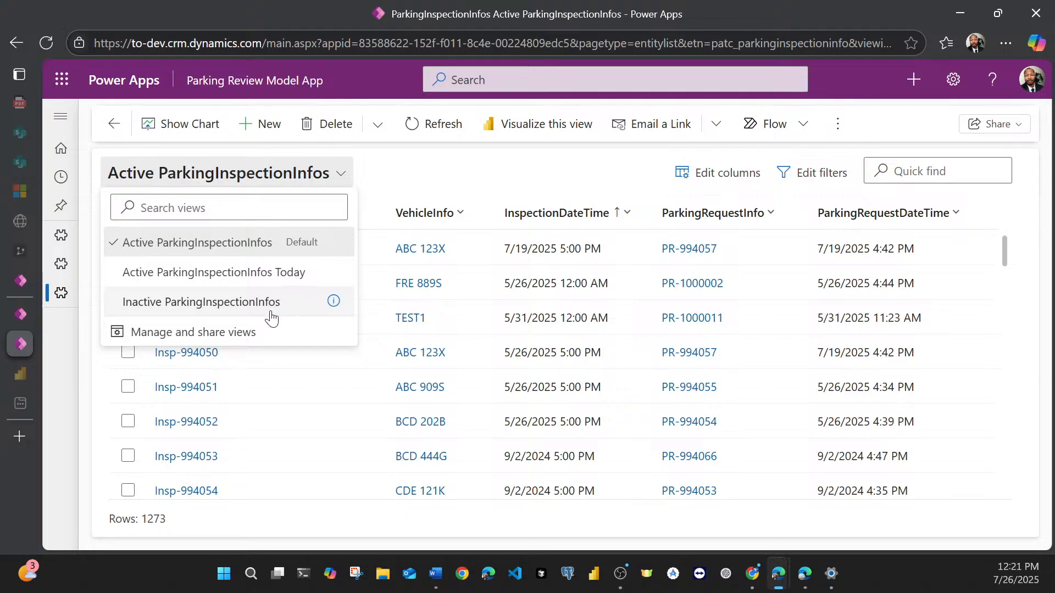
pyautogui.click(279, 283)
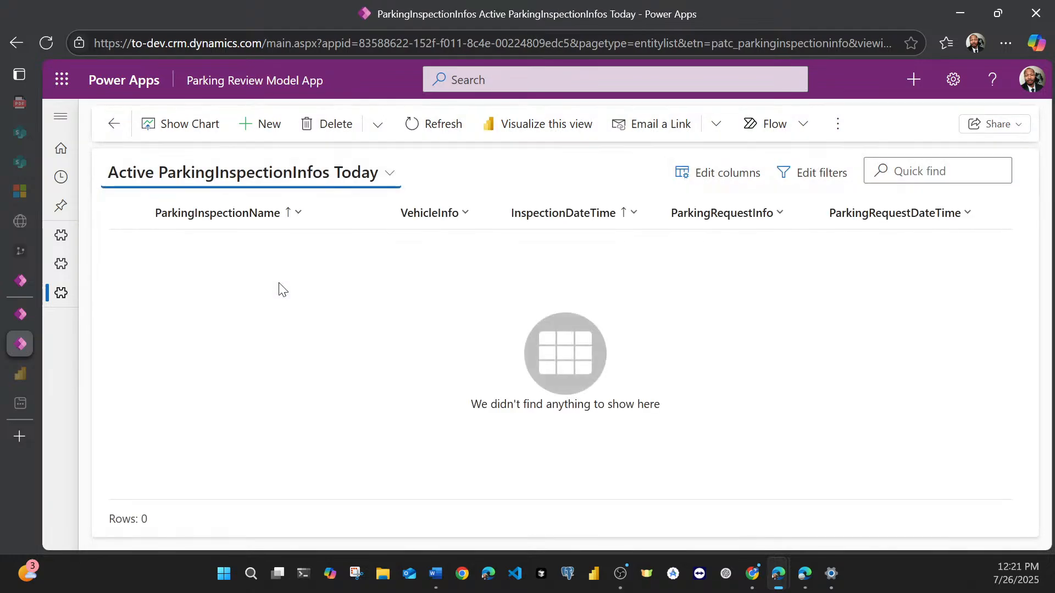
pyautogui.click(310, 174)
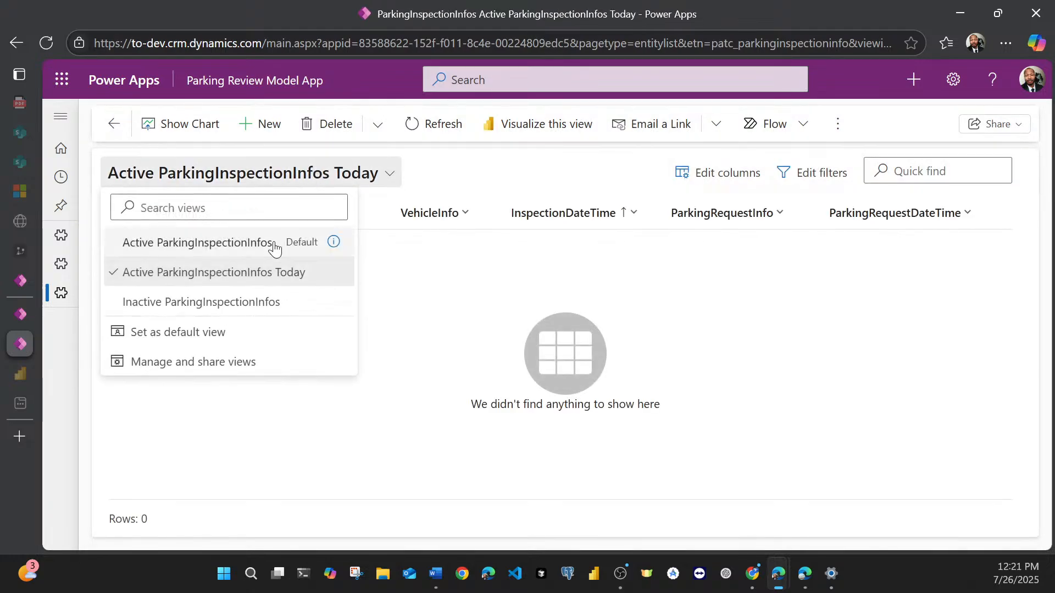
pyautogui.click(249, 248)
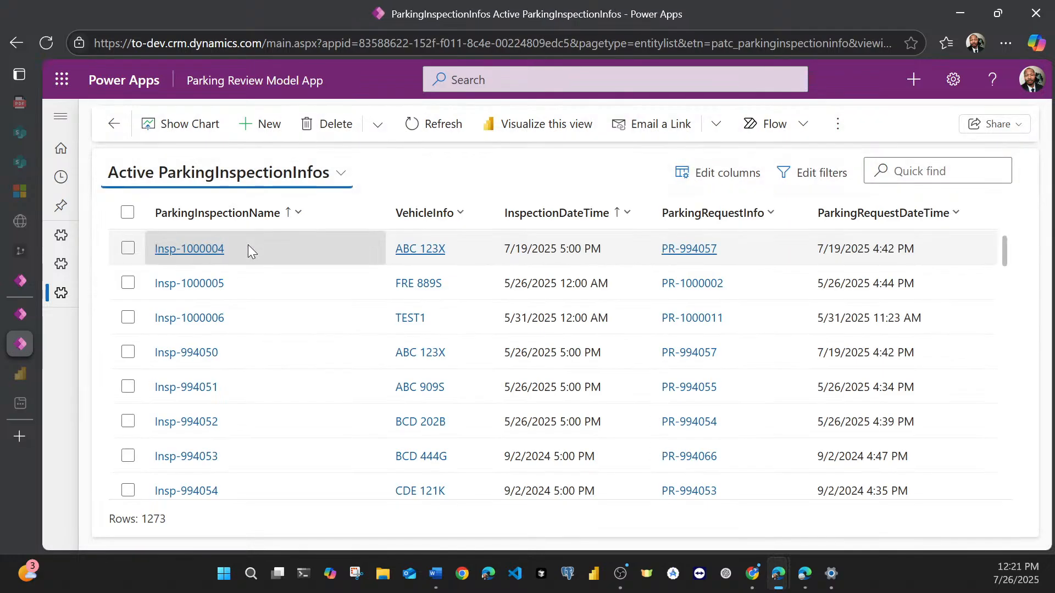
# Step: Open the parking request linked to inspection Insp-1000004, set its ParkingRequestDateTime date to 7/26/2025, and save and close it
pyautogui.click(208, 250)
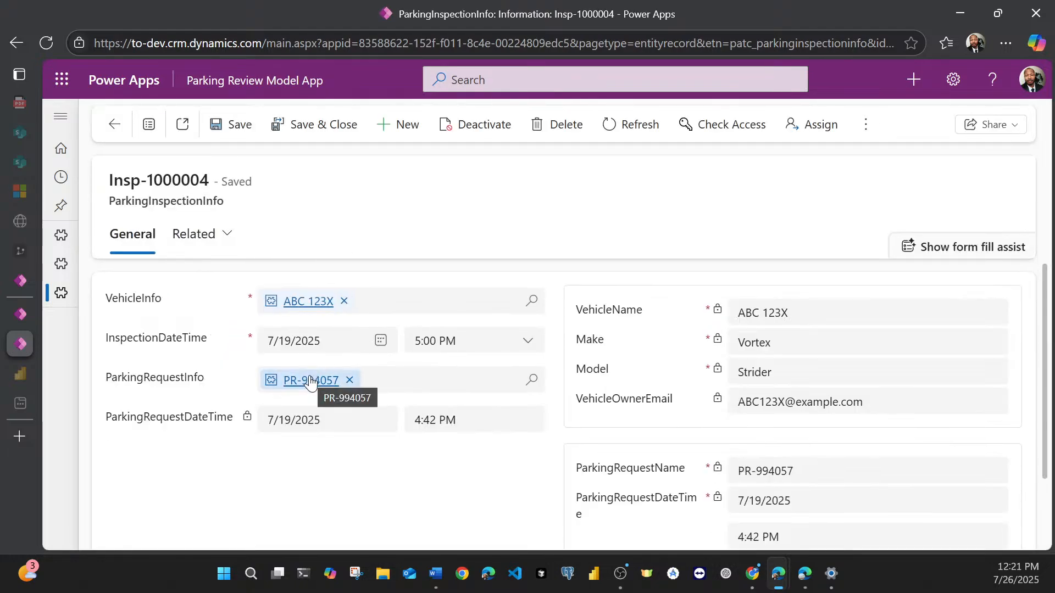
pyautogui.click(311, 380)
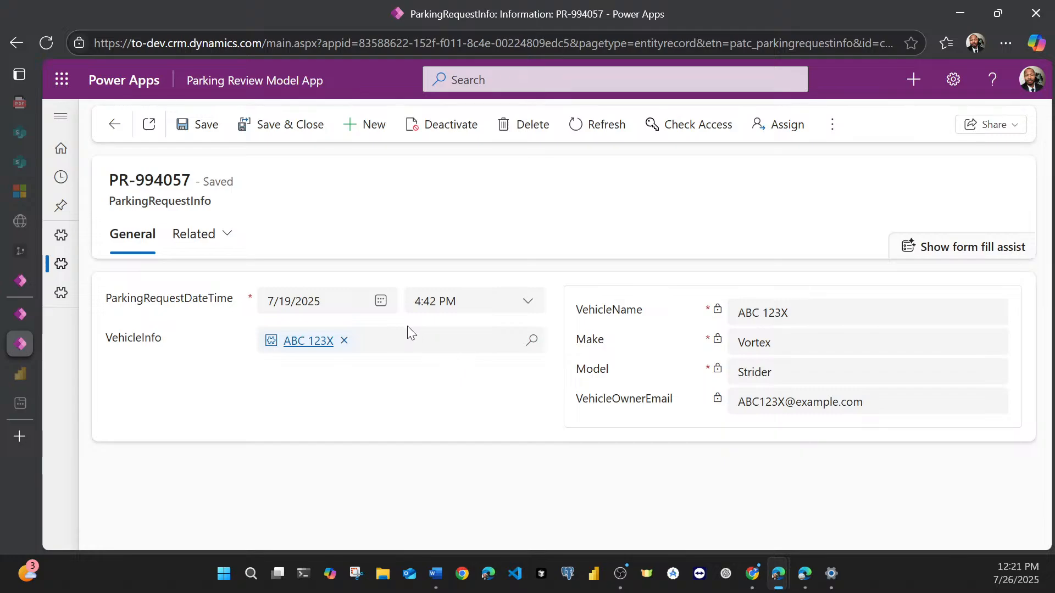
pyautogui.click(383, 311)
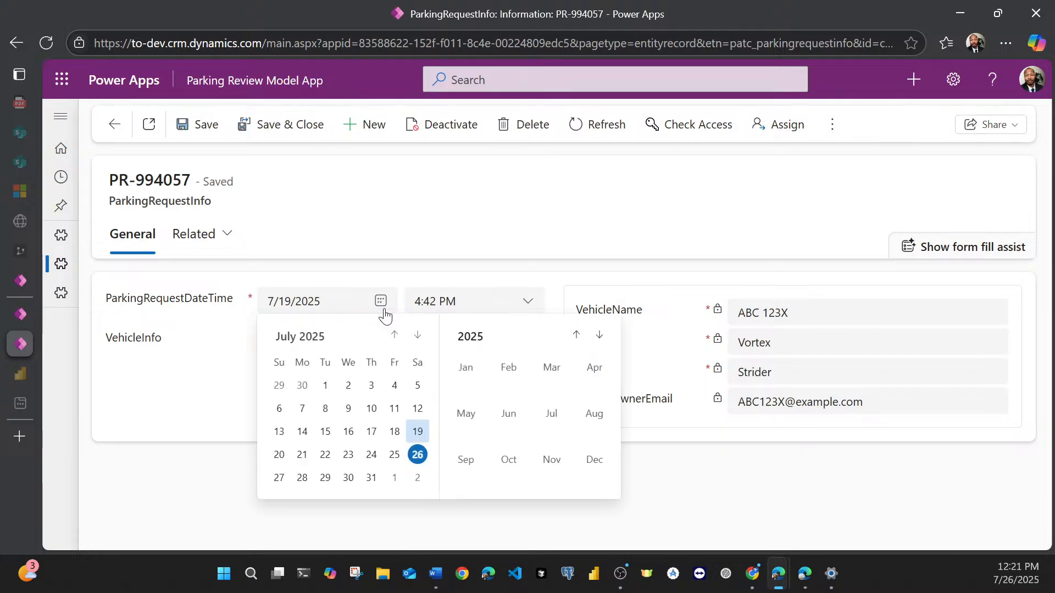
pyautogui.click(418, 455)
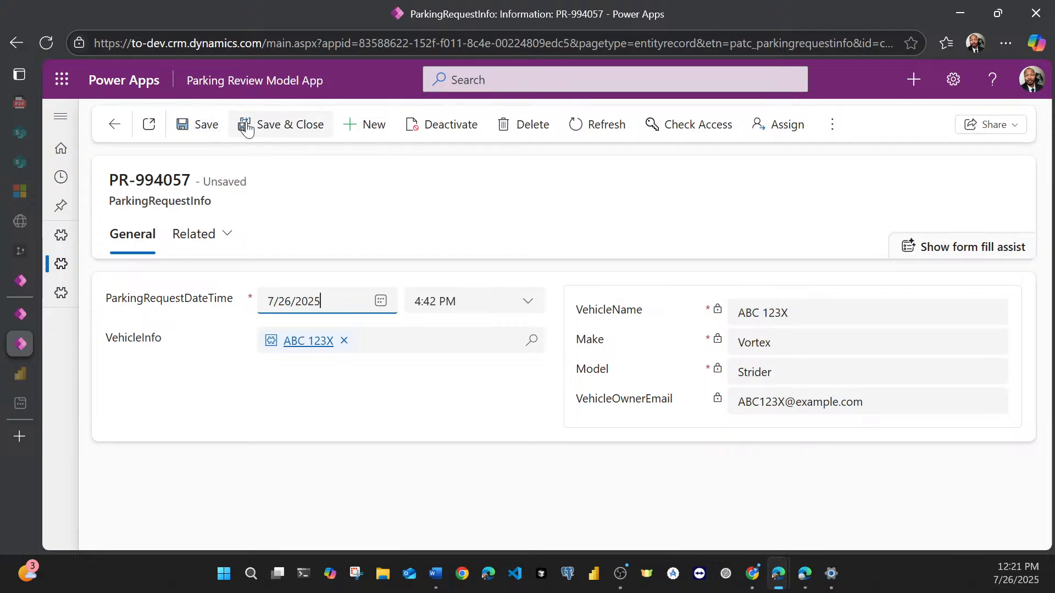
pyautogui.click(273, 128)
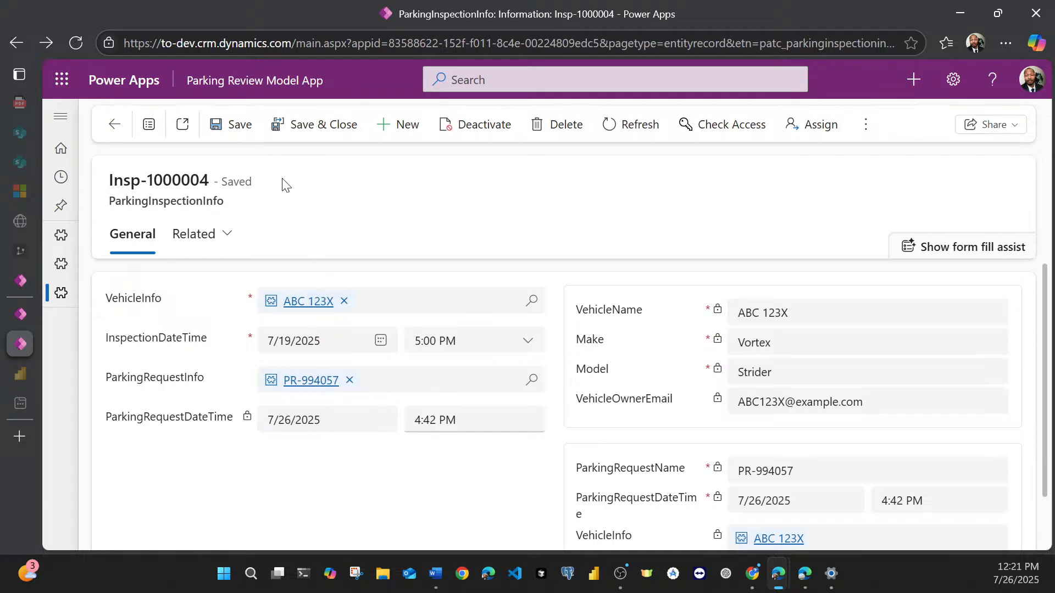
# Step: Save and close the inspection record and display the Active ParkingInspectionInfos Today view
pyautogui.click(307, 132)
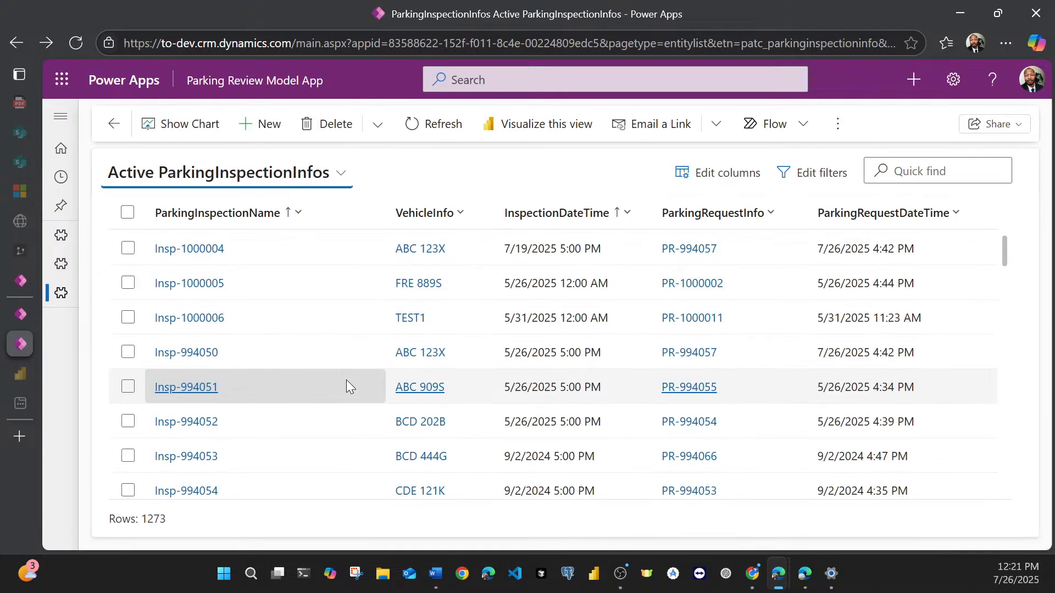
pyautogui.click(280, 176)
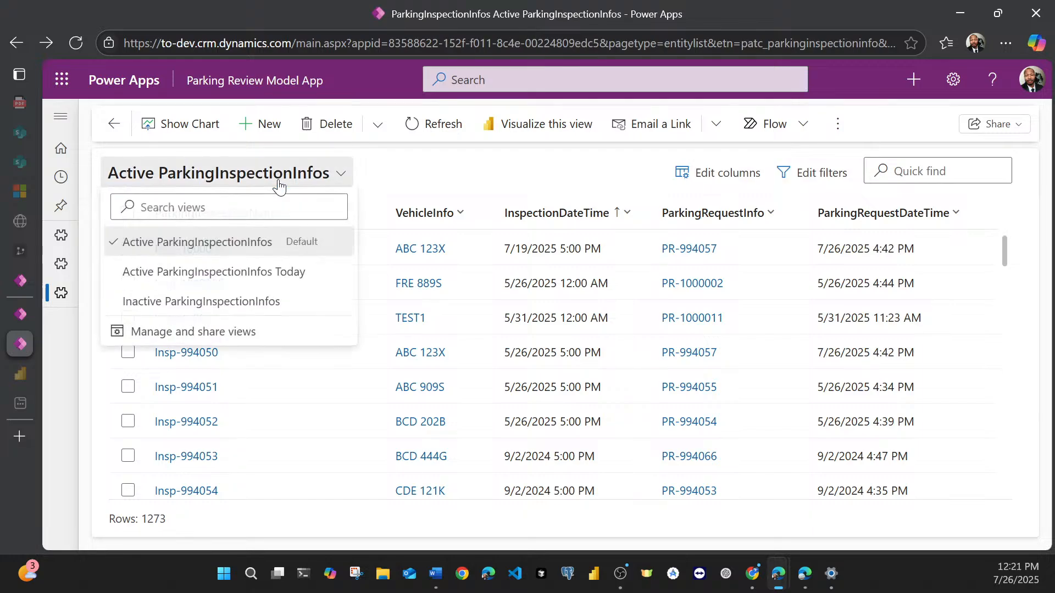
pyautogui.click(263, 272)
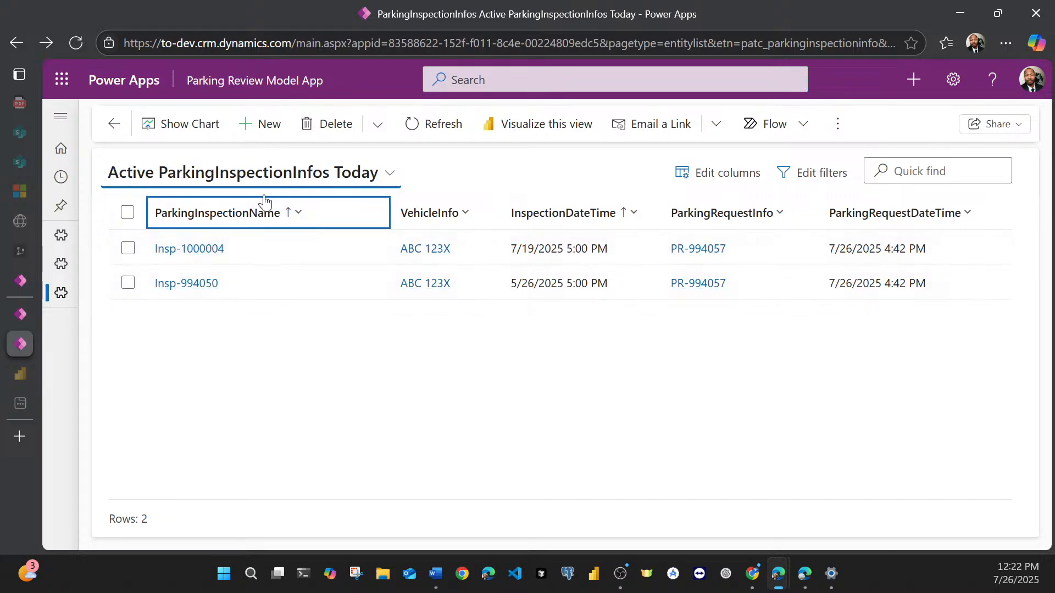
# Step: Switch to the Parking Inspection Canvas App in Power Apps Studio, reload it, and override the read-only mode to regain editing control
pyautogui.click(17, 281)
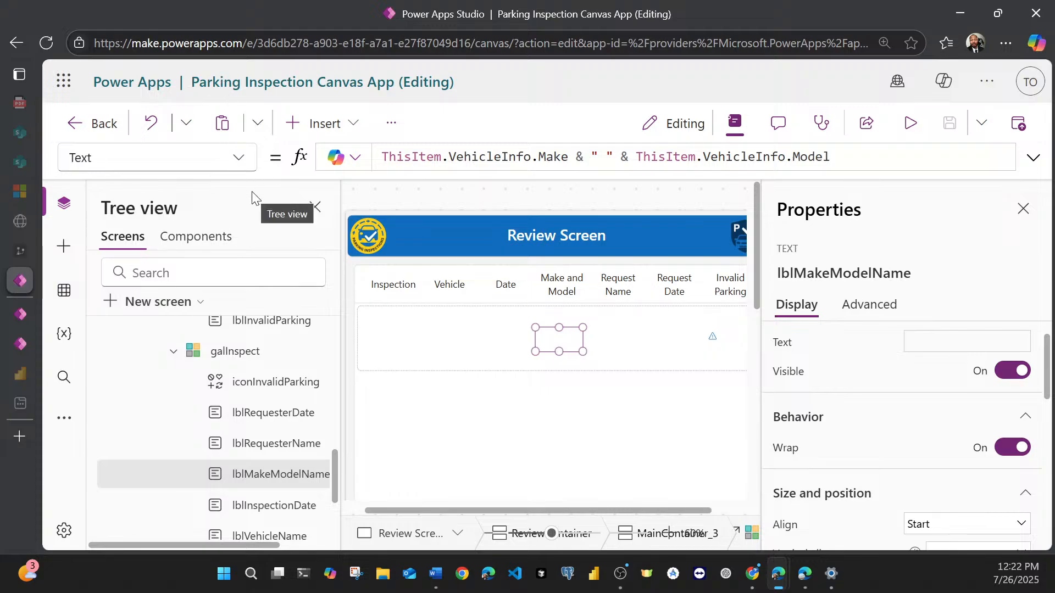
pyautogui.press('F5')
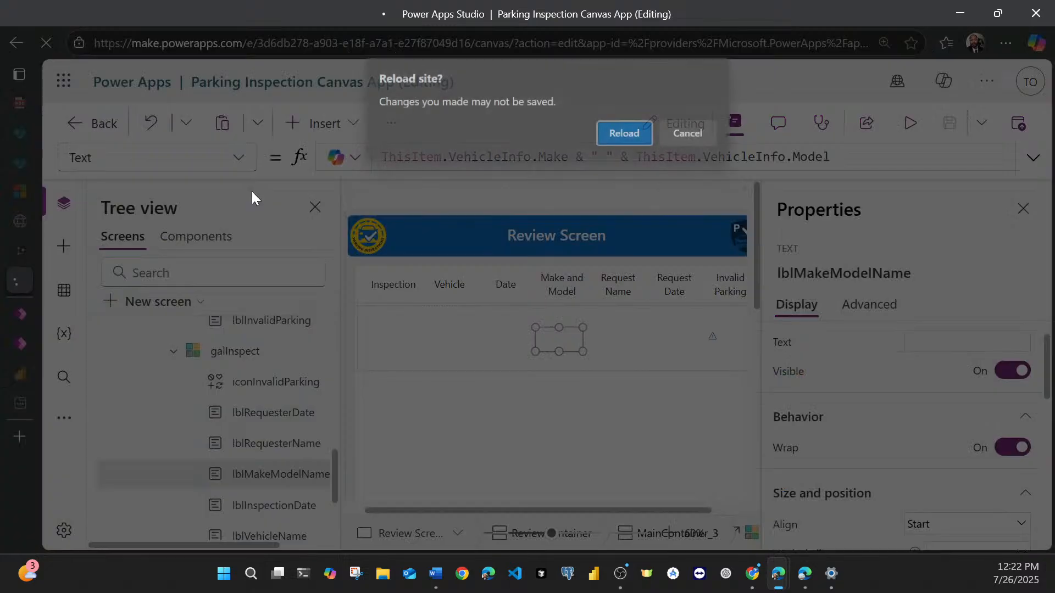
pyautogui.click(609, 134)
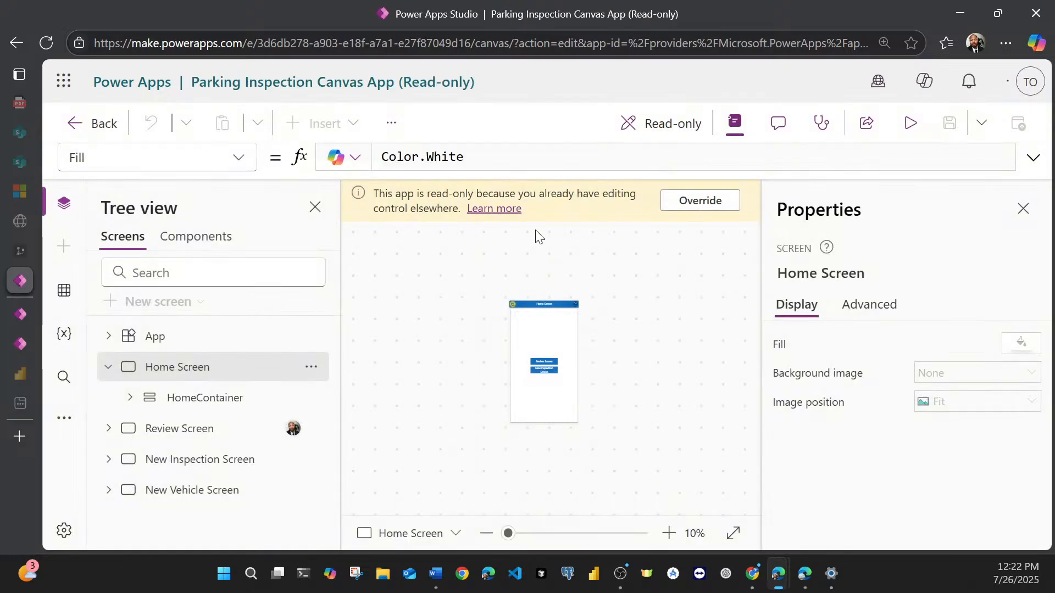
pyautogui.click(694, 203)
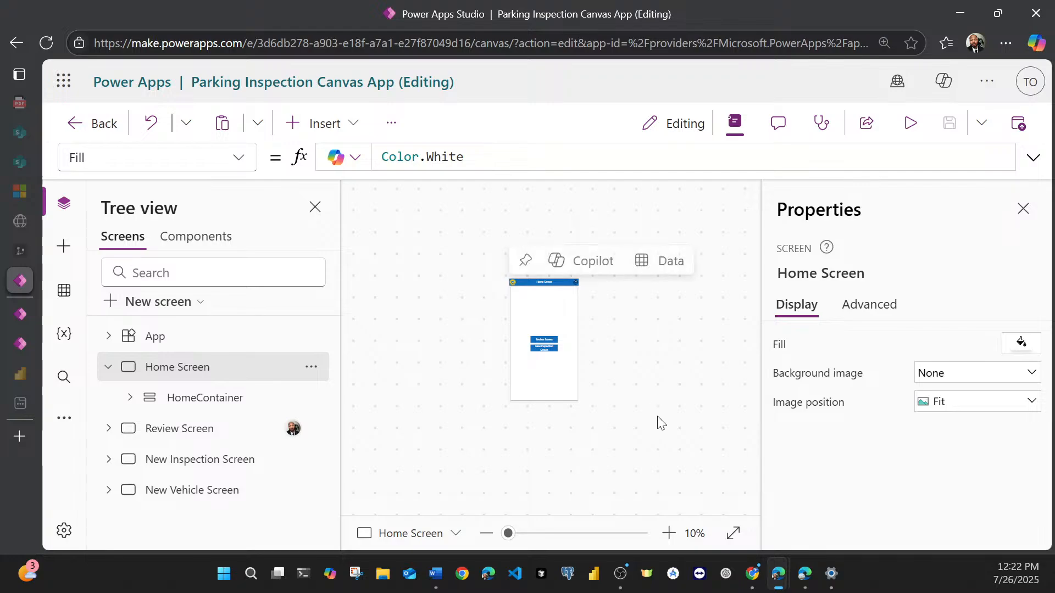
# Step: Open the Review Screen and examine the inspection records in its gallery at a readable zoom
pyautogui.click(733, 533)
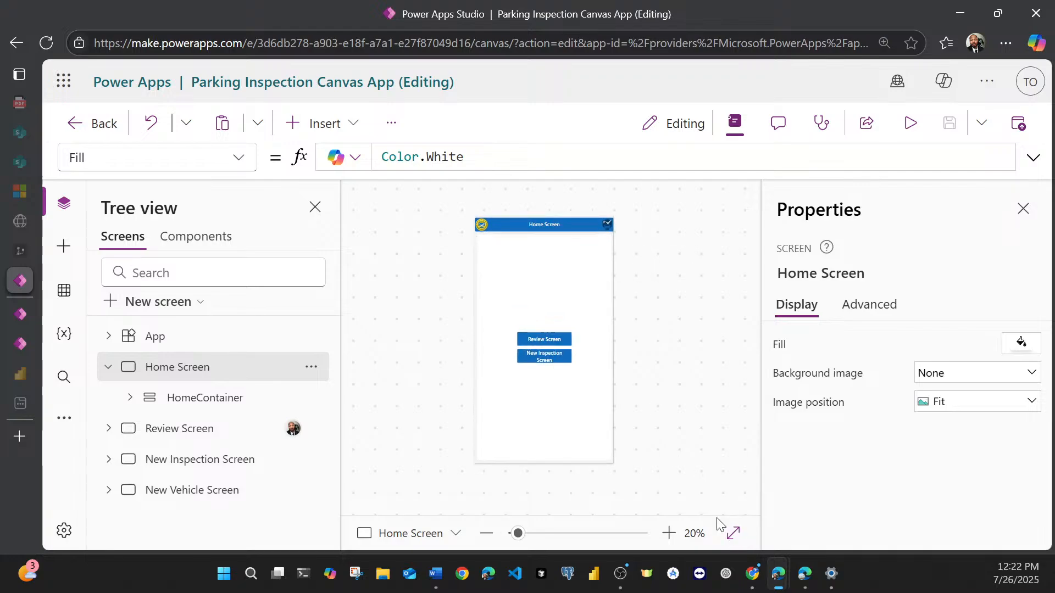
pyautogui.click(175, 429)
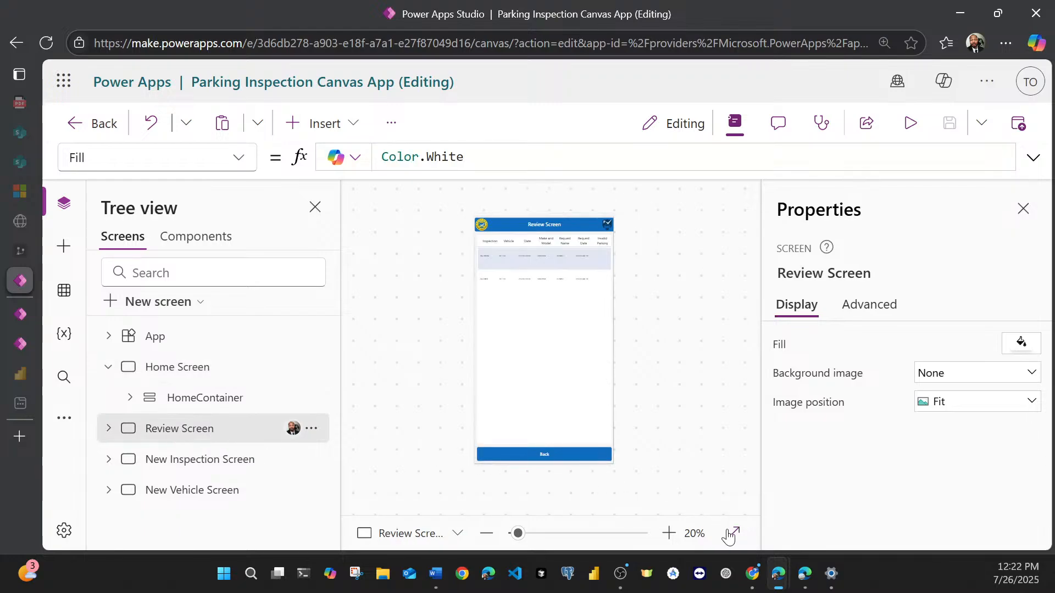
pyautogui.click(669, 533)
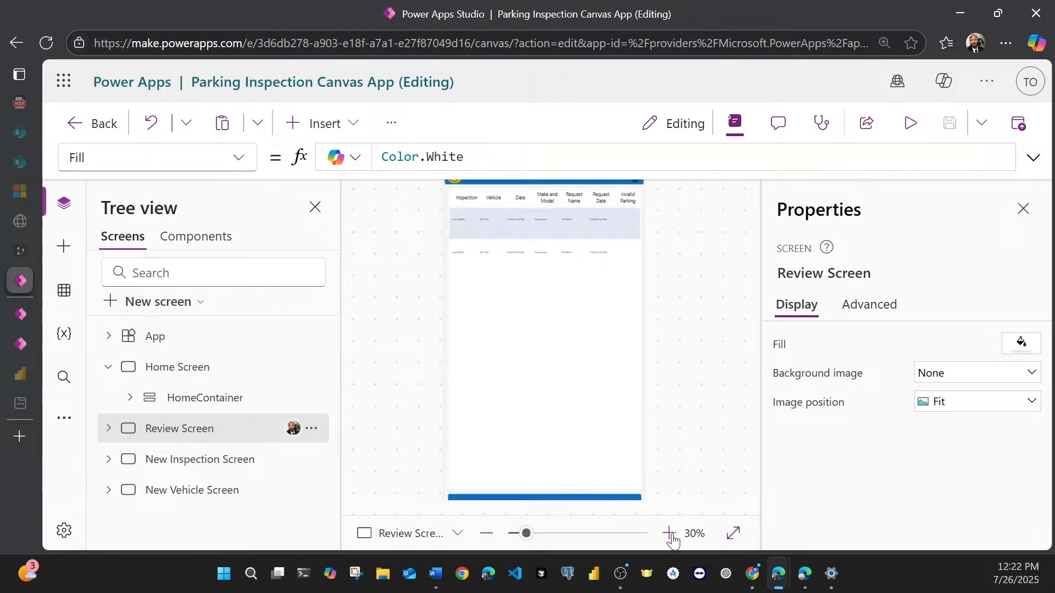
pyautogui.click(669, 533)
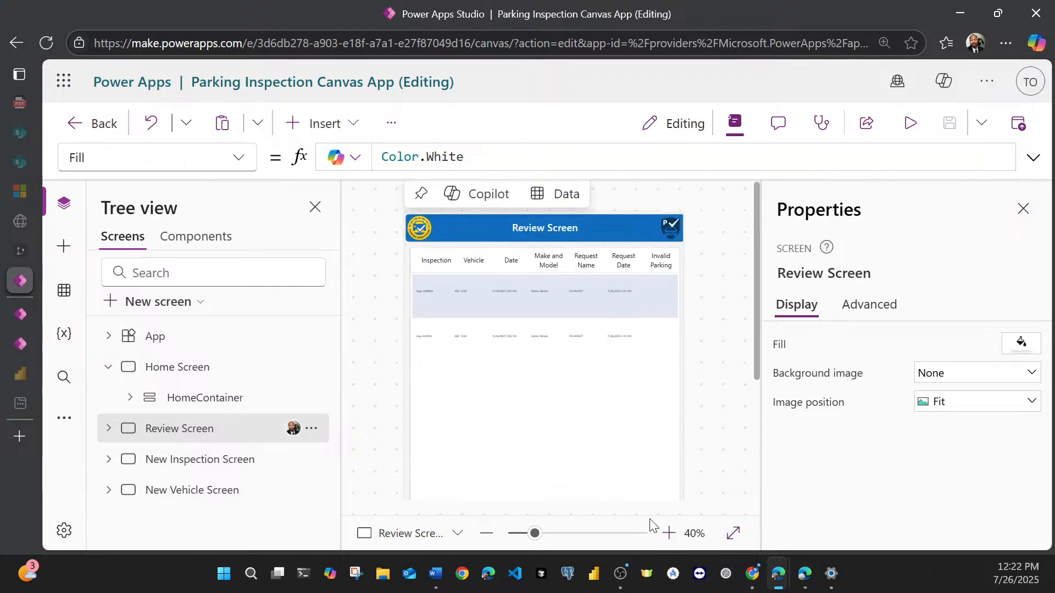
pyautogui.click(669, 533)
pyautogui.click(669, 533)
pyautogui.click(669, 533)
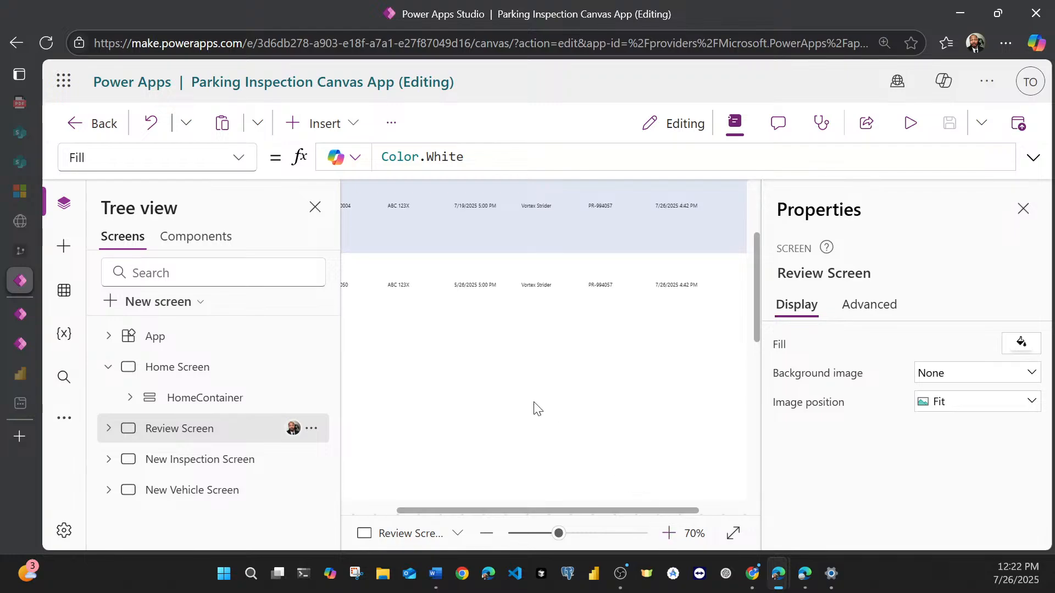
pyautogui.moveTo(503, 509); pyautogui.dragTo(426, 483)
pyautogui.scroll(3, 433, 446)
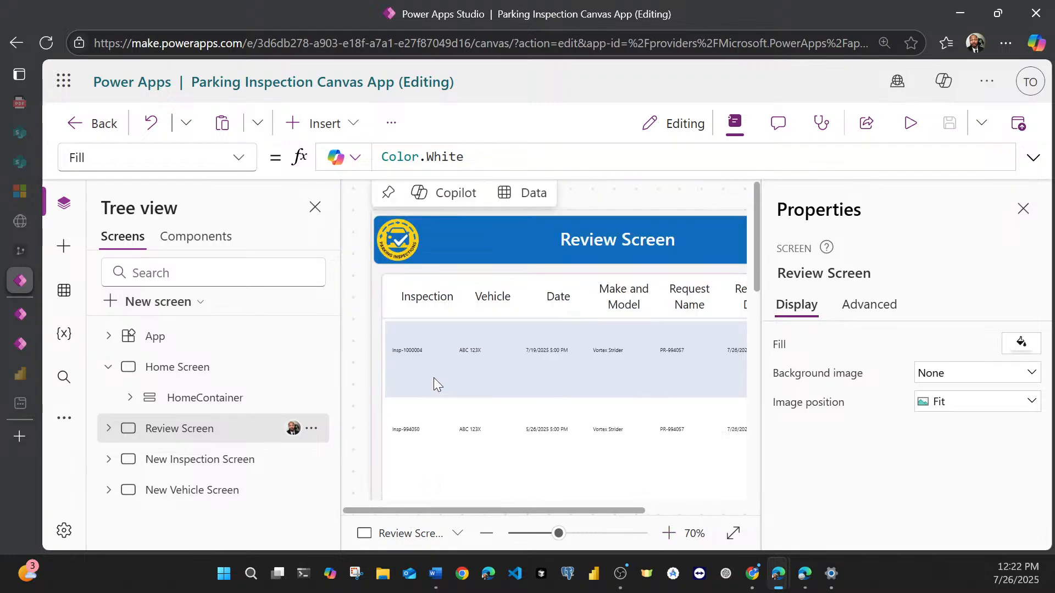
# Step: Select the six text labels in the galInspect gallery together, from lblInspectionName through lblRequesterDate, leaving out iconInvalidParking
pyautogui.click(408, 355)
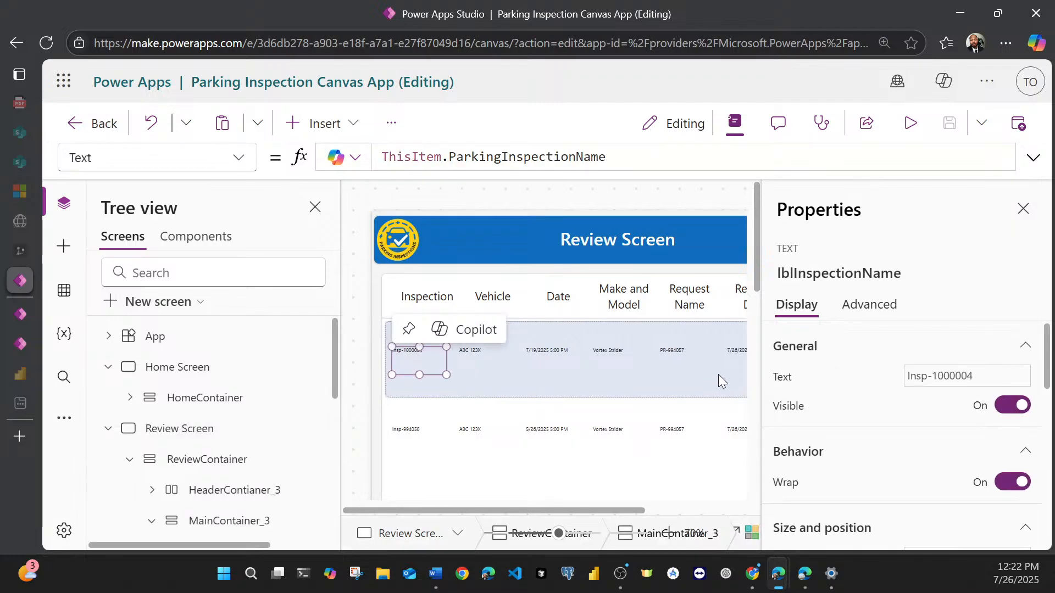
pyautogui.scroll(-5, 222, 382)
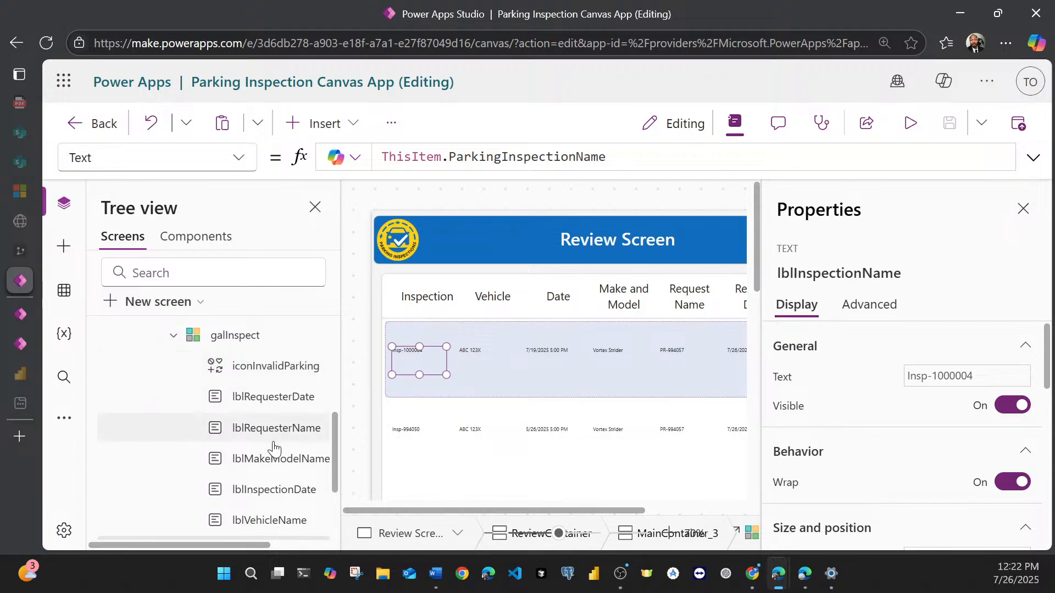
pyautogui.scroll(-2, 269, 427)
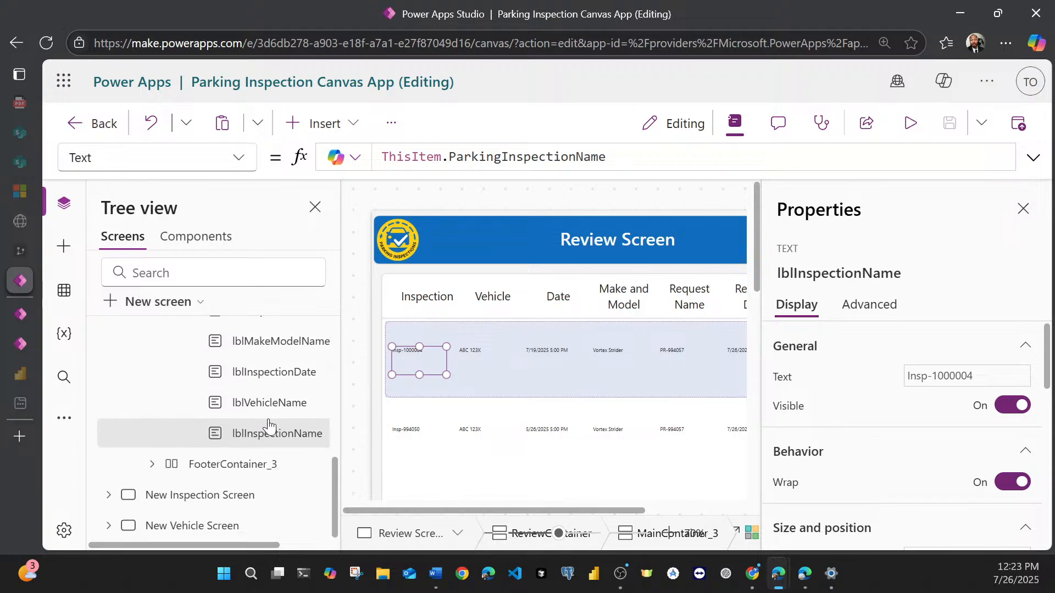
pyautogui.keyDown('ctrl'); pyautogui.click(263, 405); pyautogui.keyUp('ctrl')
pyautogui.keyDown('ctrl'); pyautogui.click(259, 373); pyautogui.keyUp('ctrl')
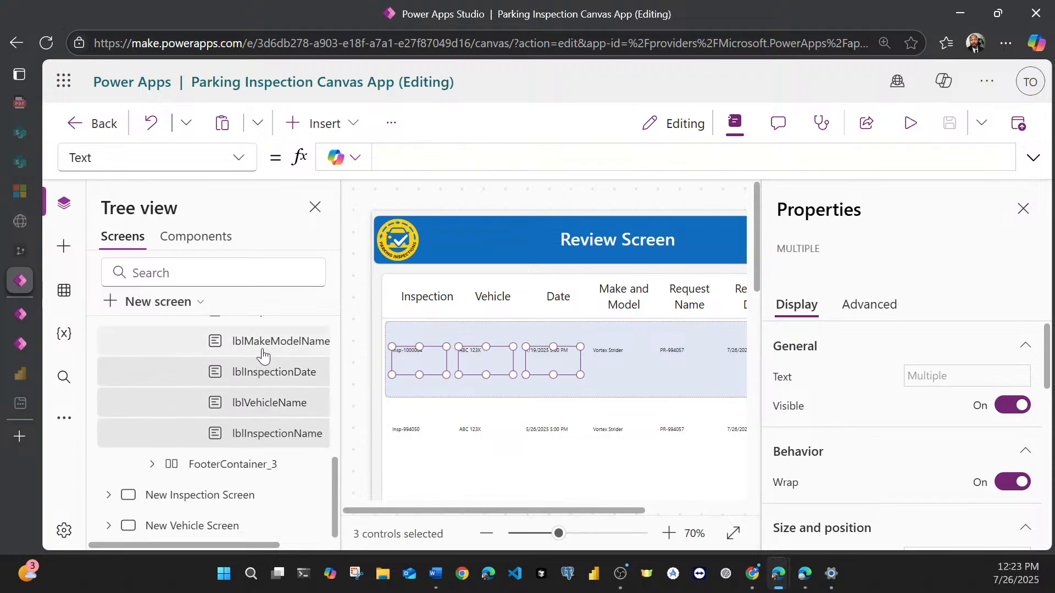
pyautogui.keyDown('ctrl'); pyautogui.click(263, 355); pyautogui.keyUp('ctrl')
pyautogui.scroll(3, 259, 384)
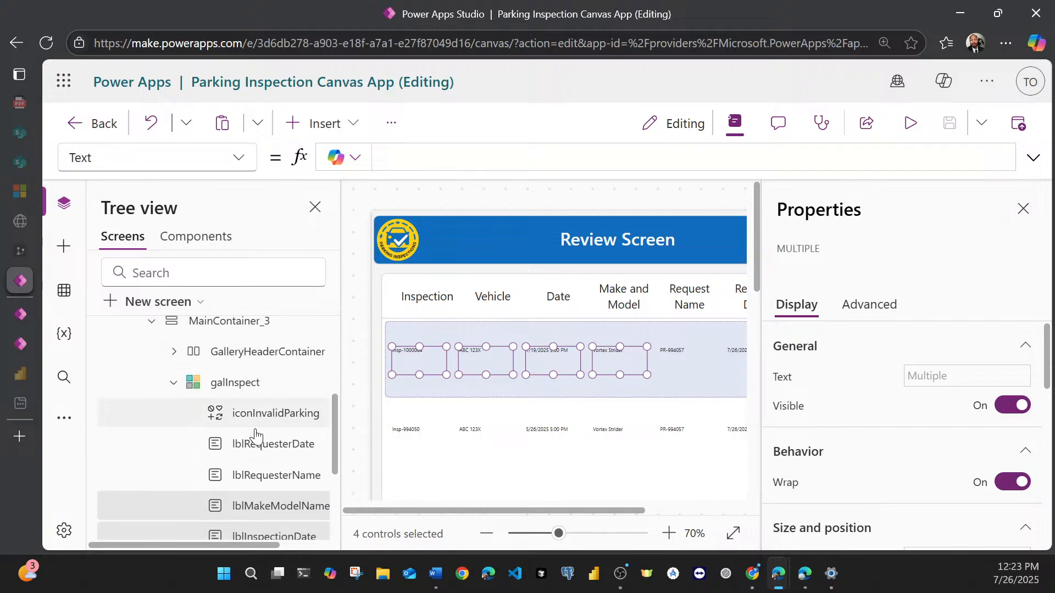
pyautogui.keyDown('ctrl'); pyautogui.click(257, 447); pyautogui.keyUp('ctrl')
pyautogui.keyDown('ctrl'); pyautogui.click(263, 475); pyautogui.keyUp('ctrl')
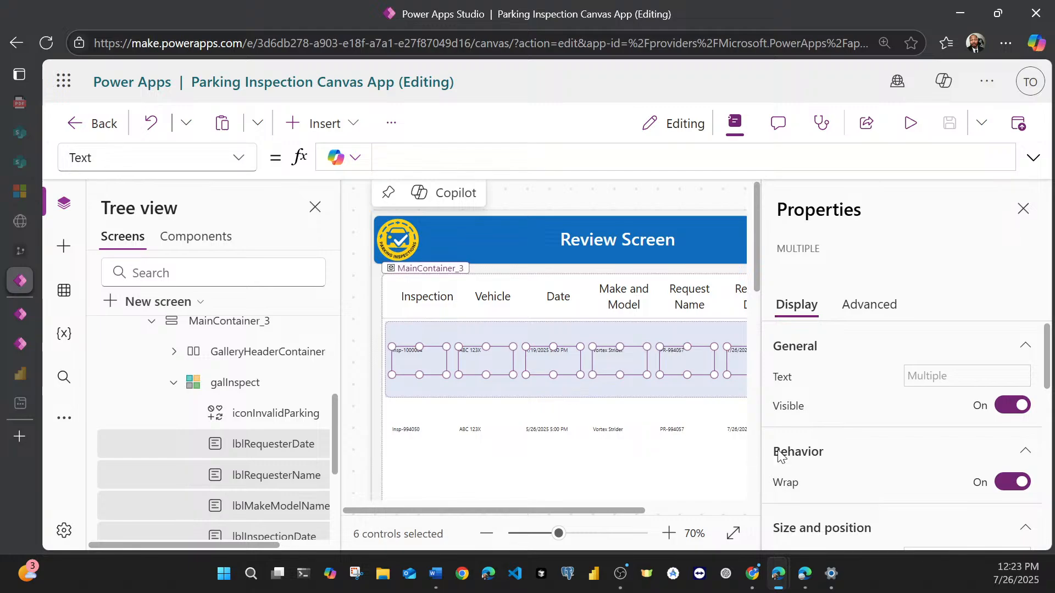
# Step: Try a font size of 18 on the six selected gallery labels
pyautogui.scroll(-4, 907, 453)
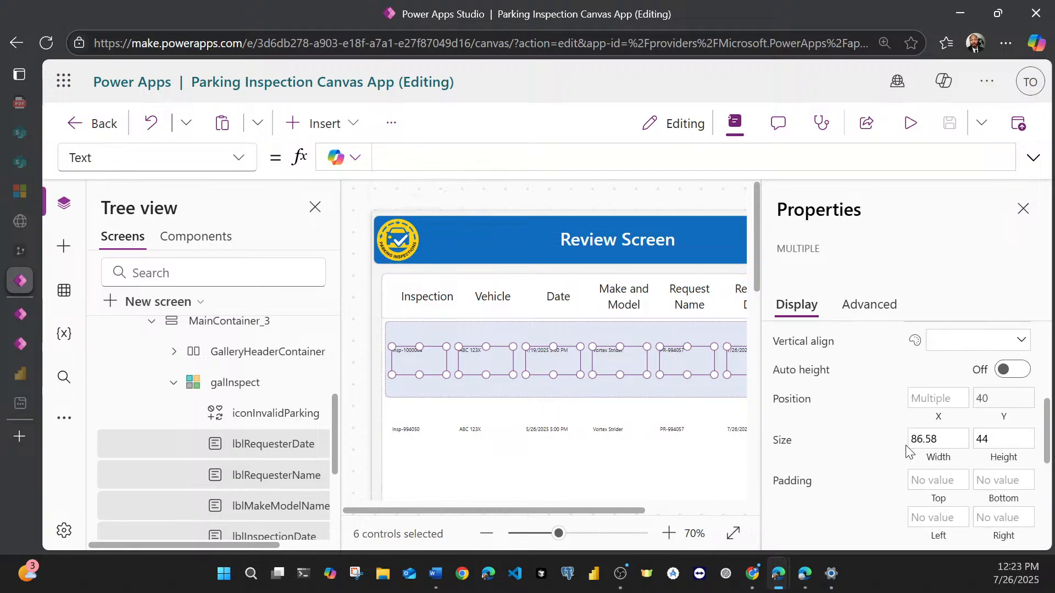
pyautogui.scroll(-5, 908, 450)
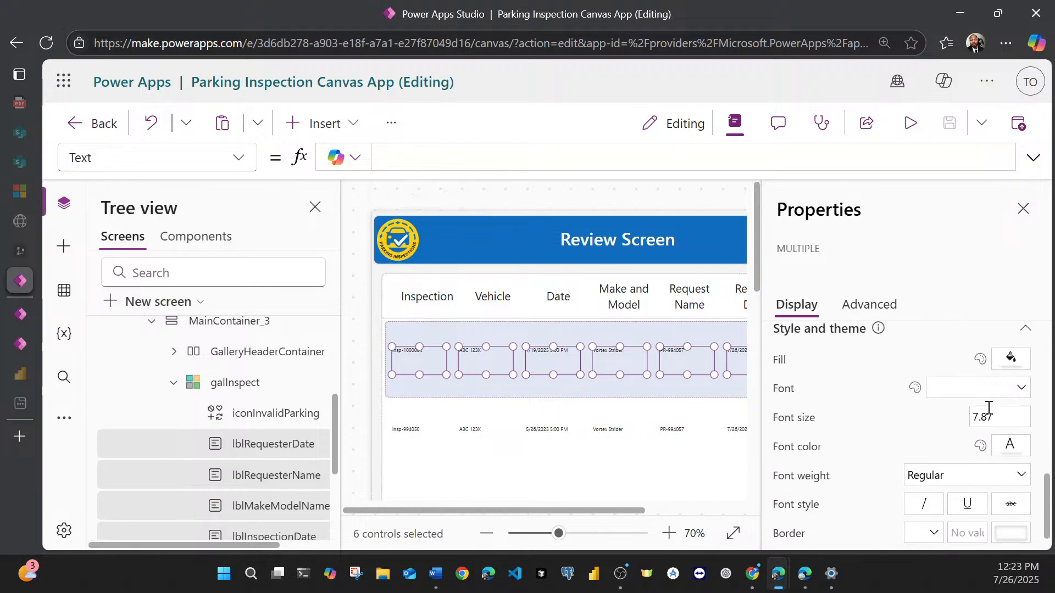
pyautogui.doubleClick(996, 413)
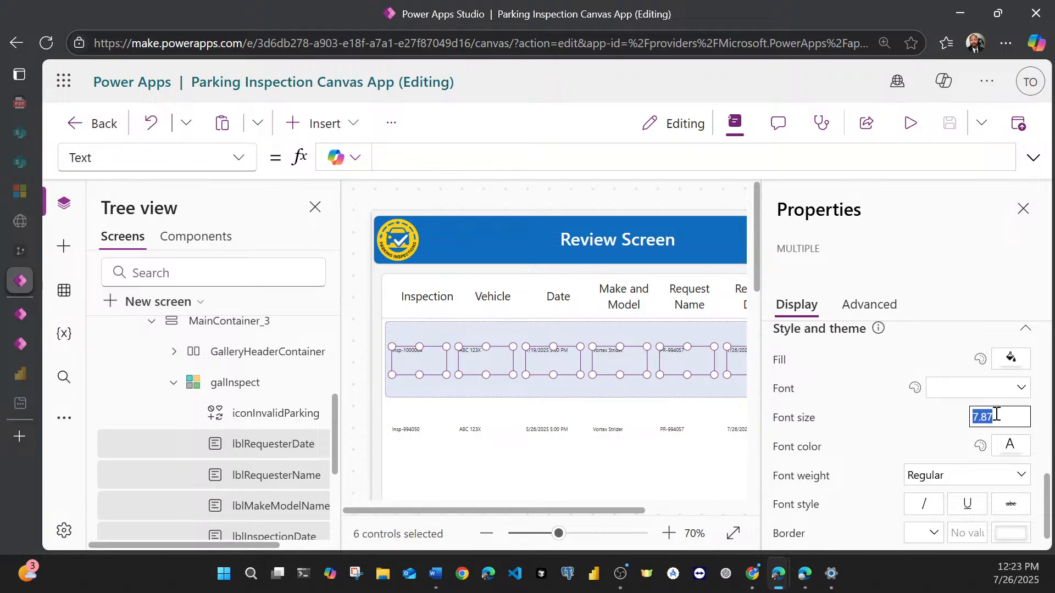
pyautogui.write('18')
pyautogui.click(984, 255)
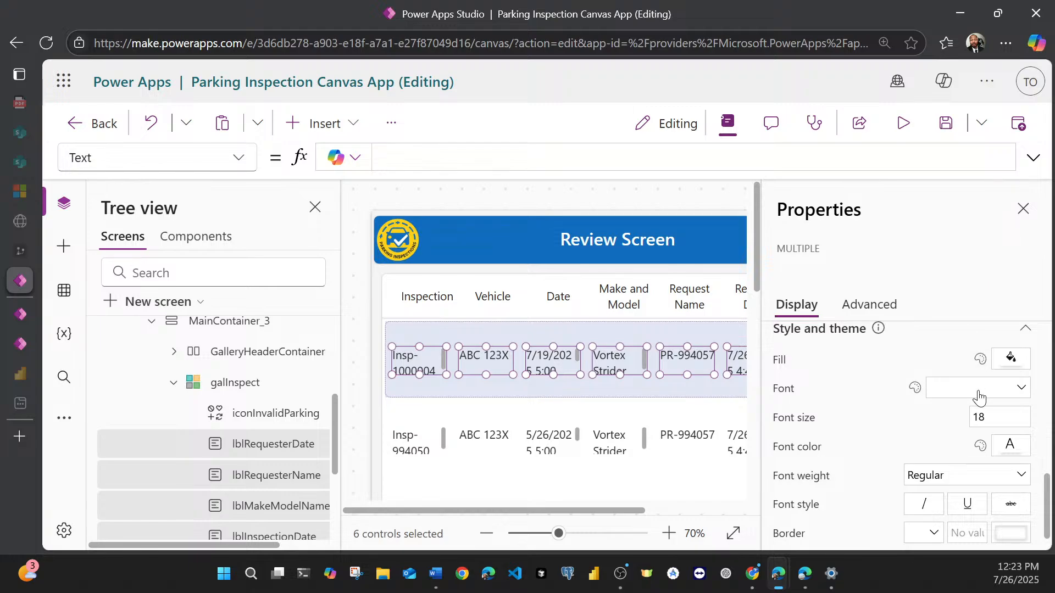
# Step: Set the font size of the six selected gallery labels to 14
pyautogui.doubleClick(997, 414)
pyautogui.write('14')
pyautogui.click(986, 251)
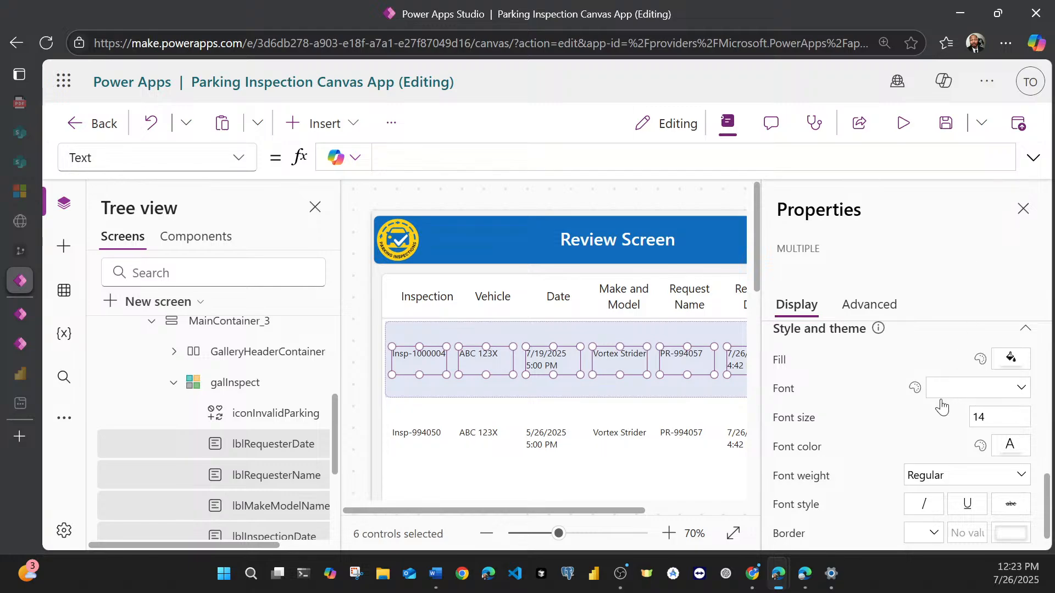
pyautogui.scroll(3, 920, 429)
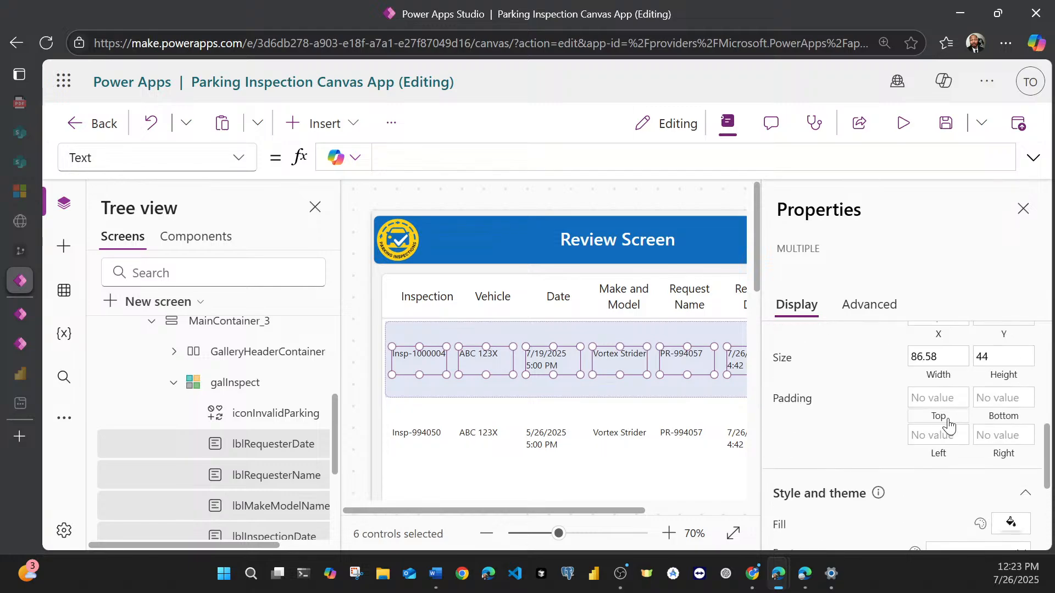
# Step: Align the text of the six selected gallery labels to Center horizontally and Middle vertically
pyautogui.scroll(3, 949, 424)
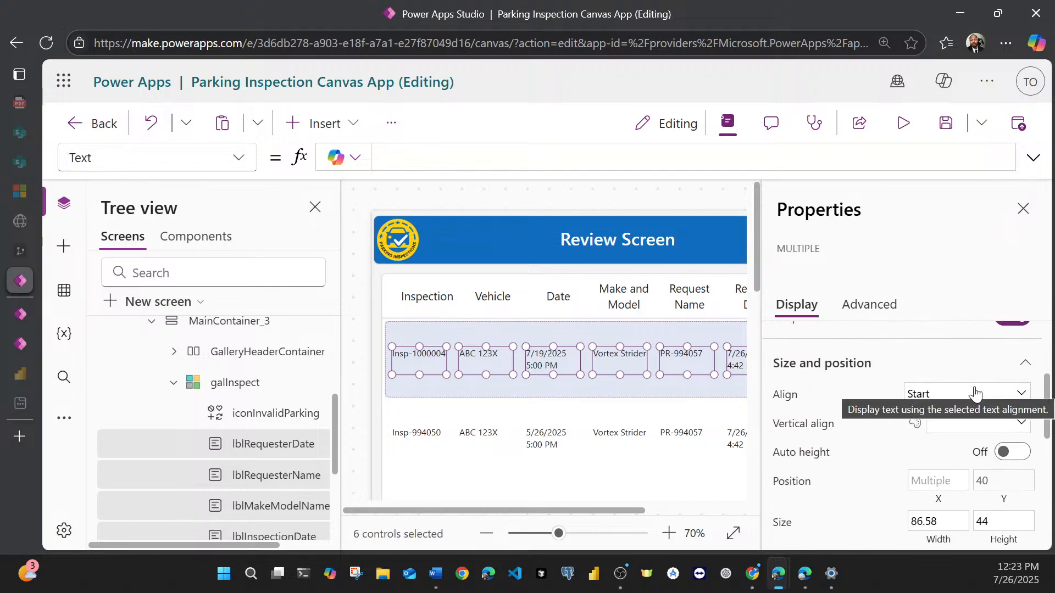
pyautogui.click(972, 396)
pyautogui.click(961, 460)
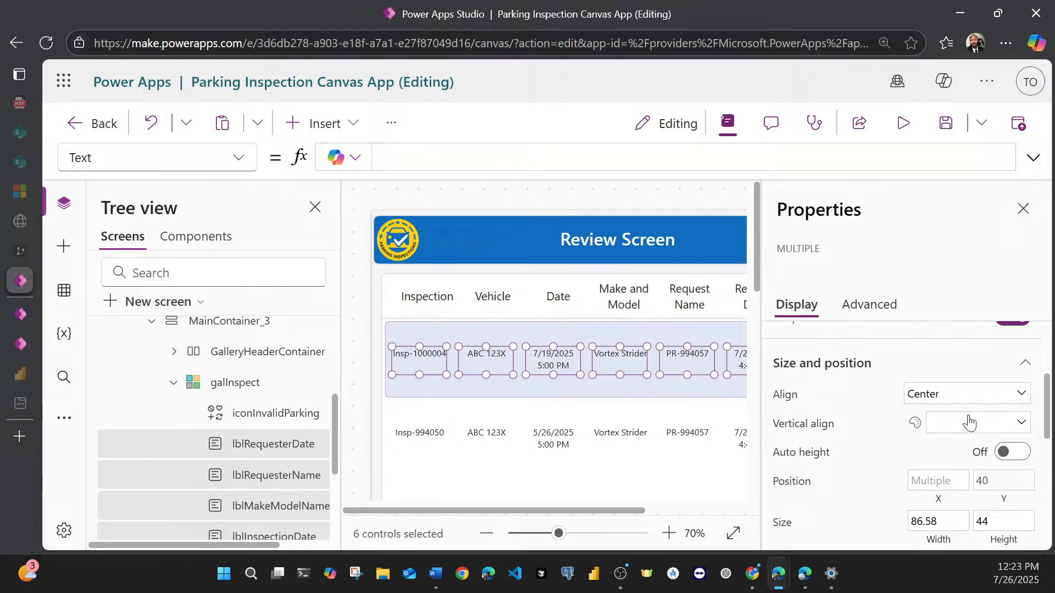
pyautogui.click(968, 423)
pyautogui.click(963, 468)
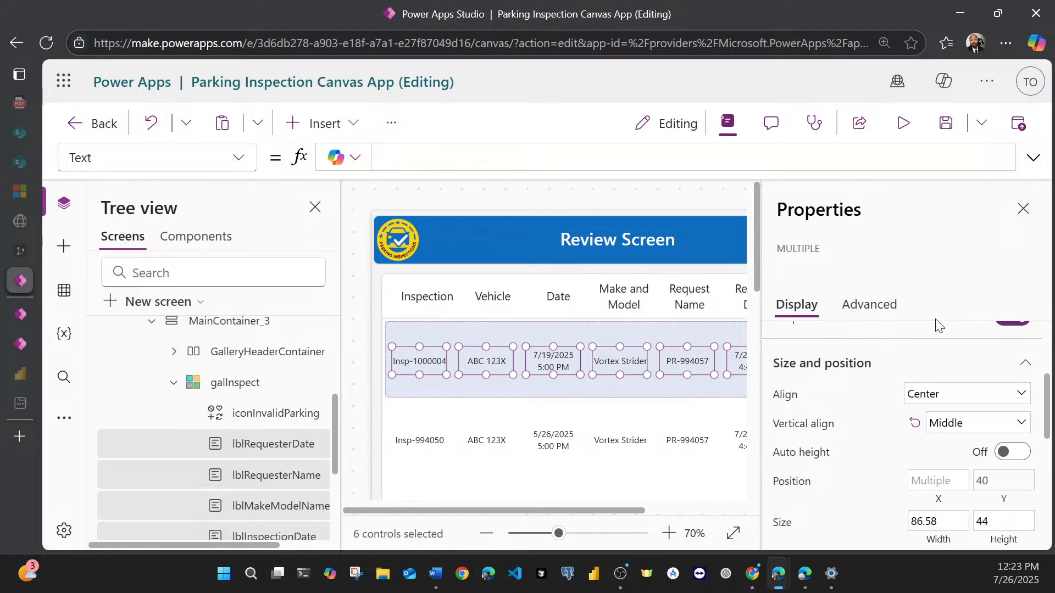
# Step: Enlarge iconInvalidParking in the galInspect gallery to 67 wide and 44 high, and save the app
pyautogui.moveTo(487, 509); pyautogui.dragTo(465, 523)
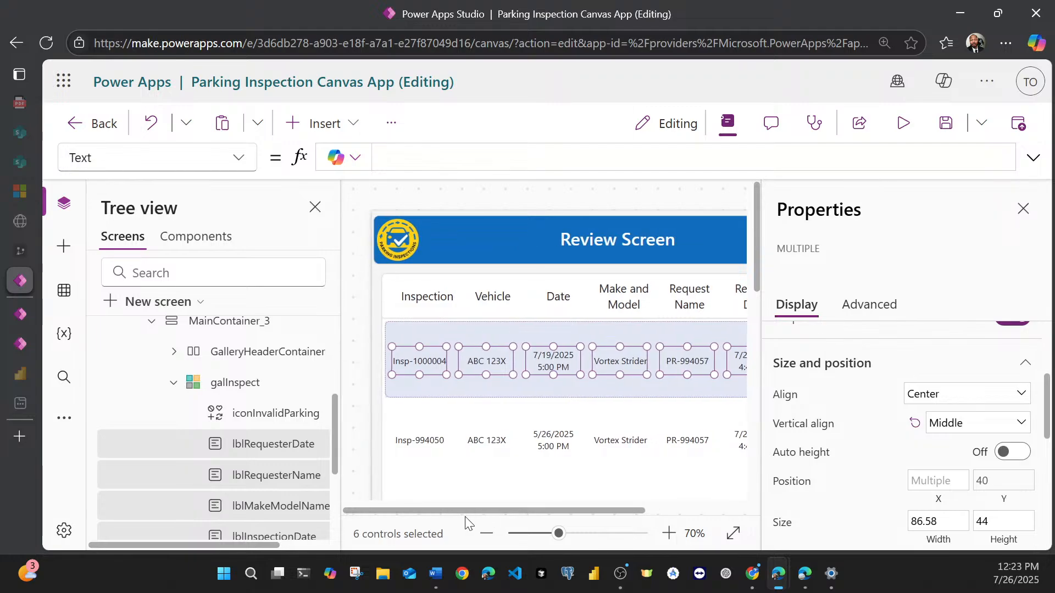
pyautogui.click(243, 414)
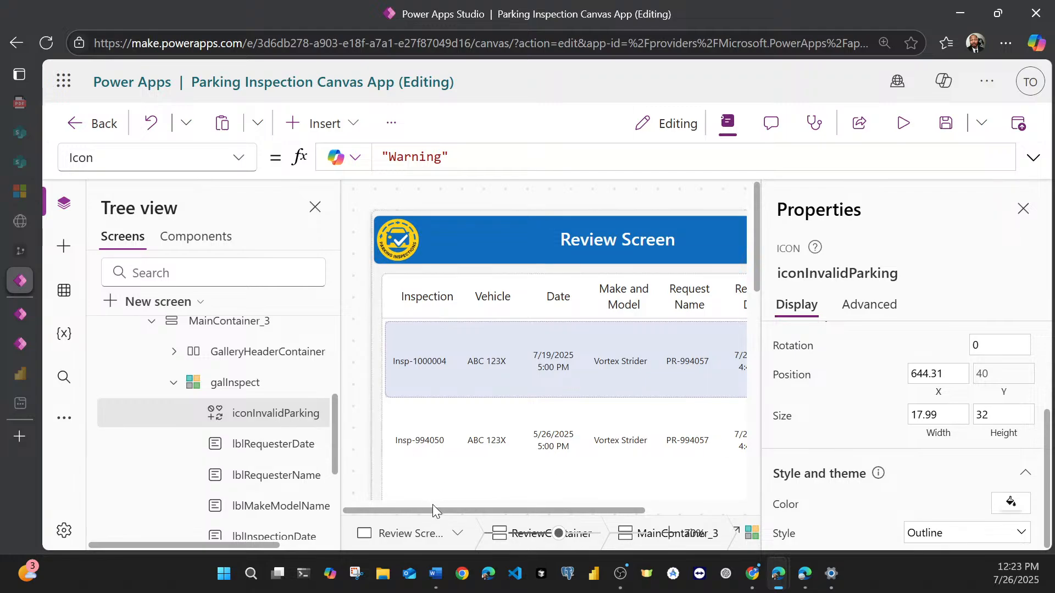
pyautogui.moveTo(436, 510); pyautogui.dragTo(539, 513)
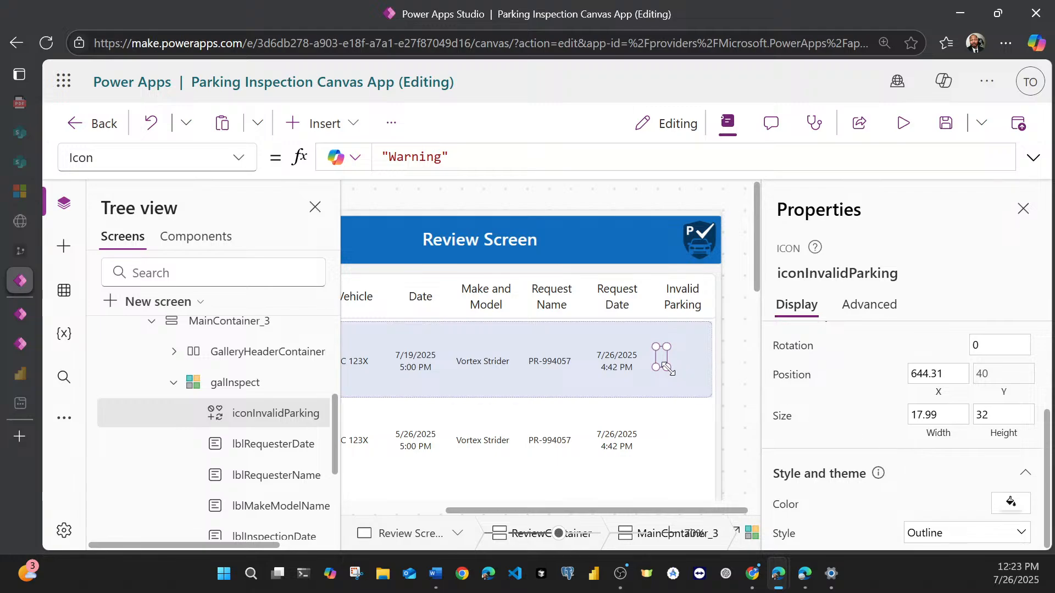
pyautogui.moveTo(666, 366); pyautogui.dragTo(700, 376)
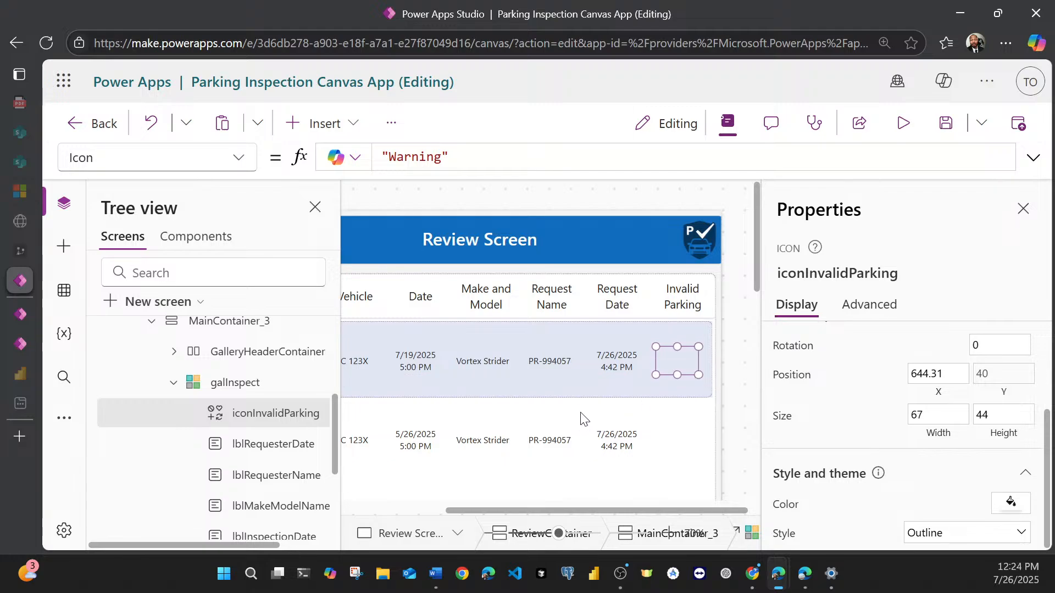
pyautogui.click(944, 123)
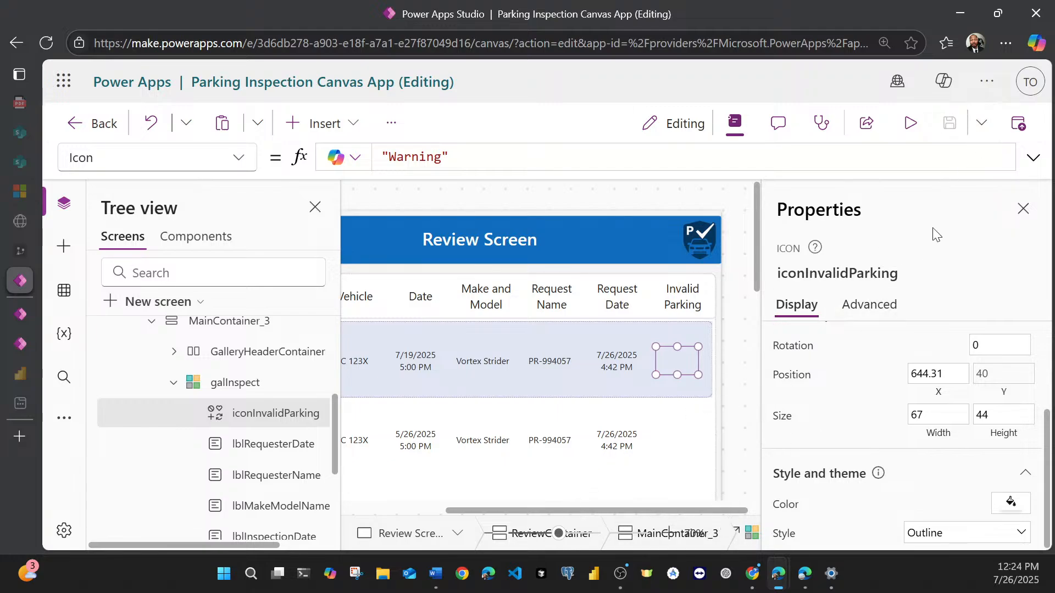
# Step: Examine the full Review Screen layout from its header to the Back button, and compare it with the Home Screen
pyautogui.click(736, 532)
pyautogui.click(626, 410)
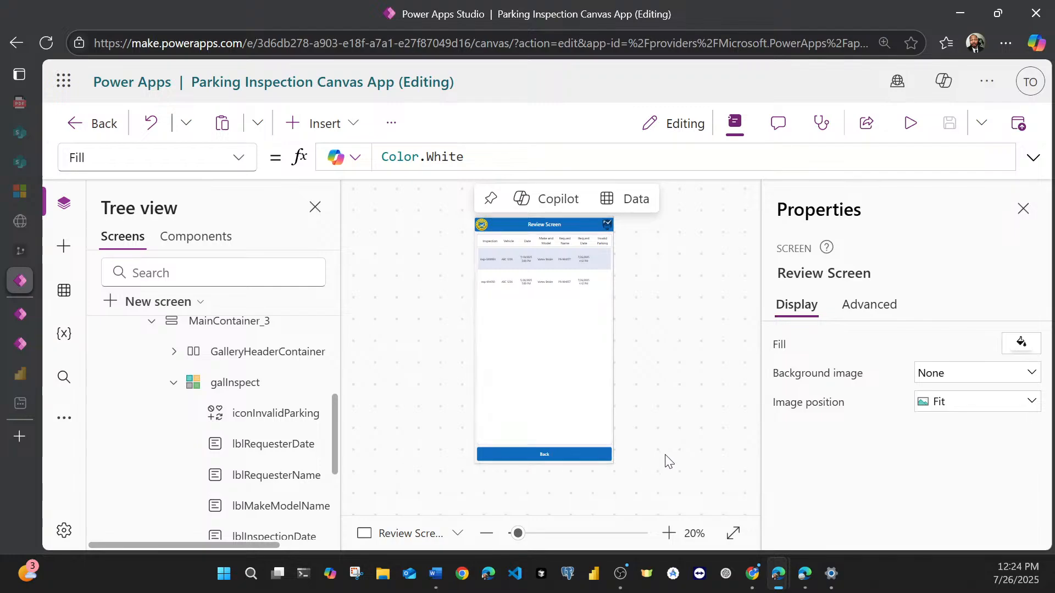
pyautogui.click(668, 533)
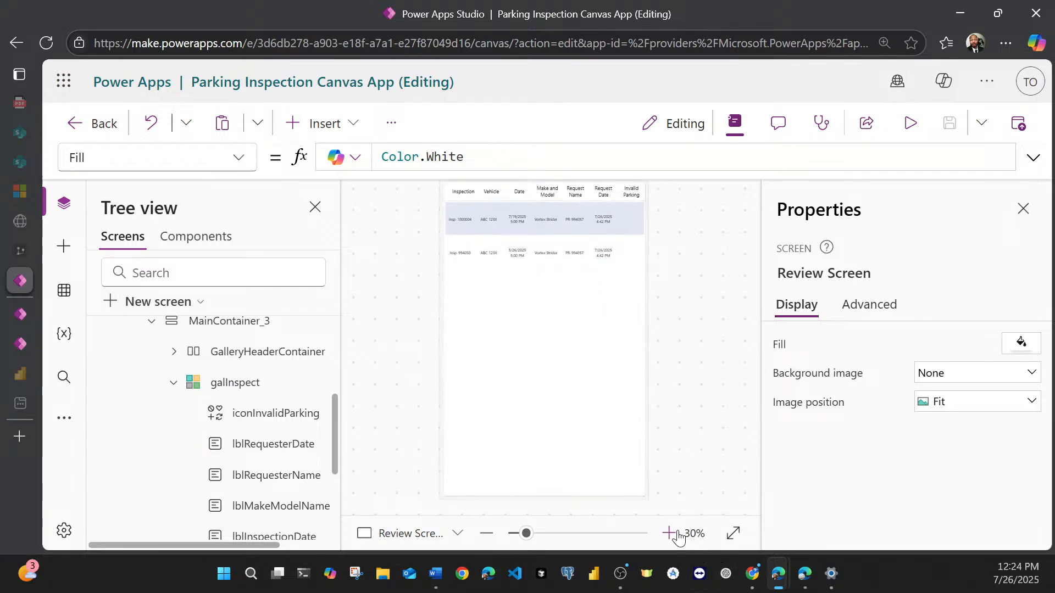
pyautogui.click(668, 533)
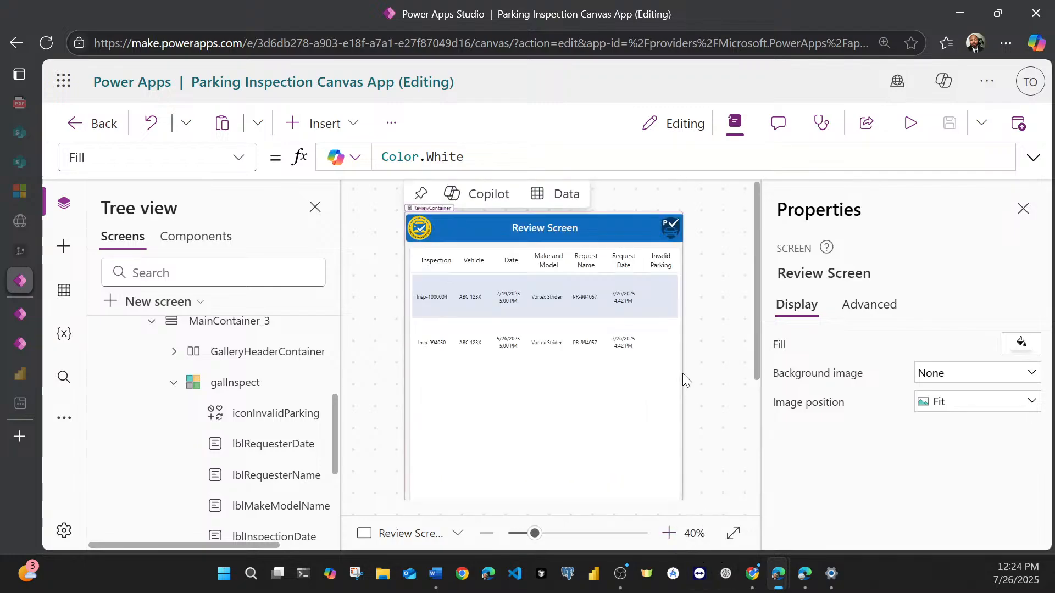
pyautogui.scroll(-5, 684, 373)
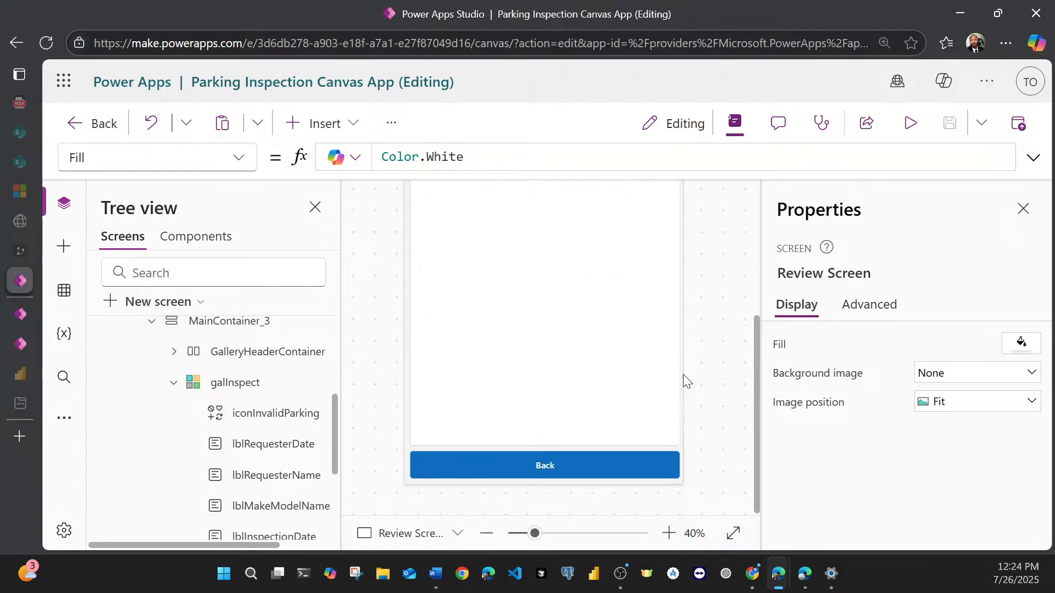
pyautogui.scroll(5, 603, 431)
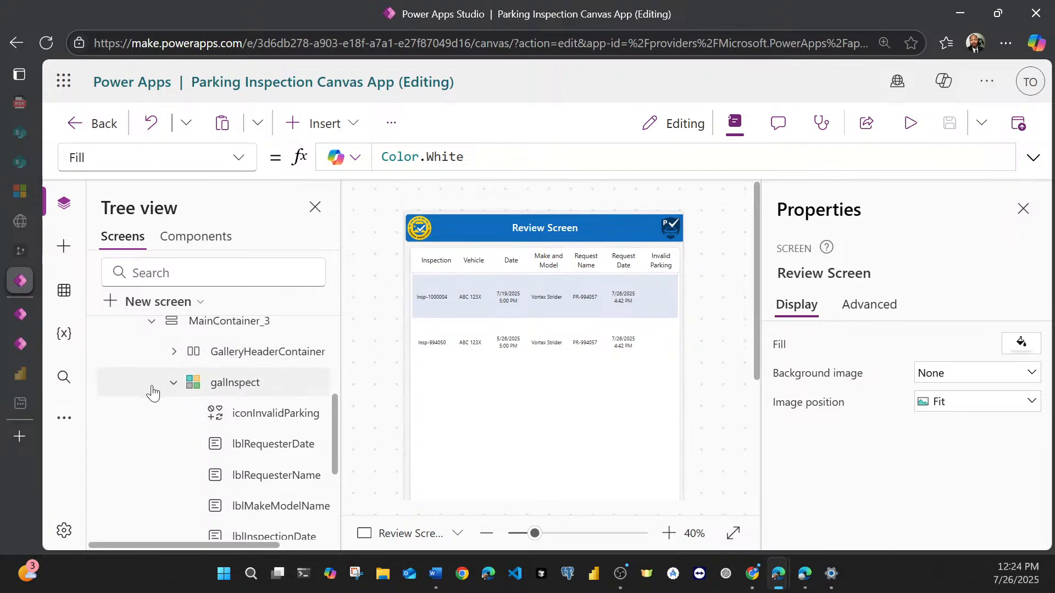
pyautogui.scroll(3, 150, 394)
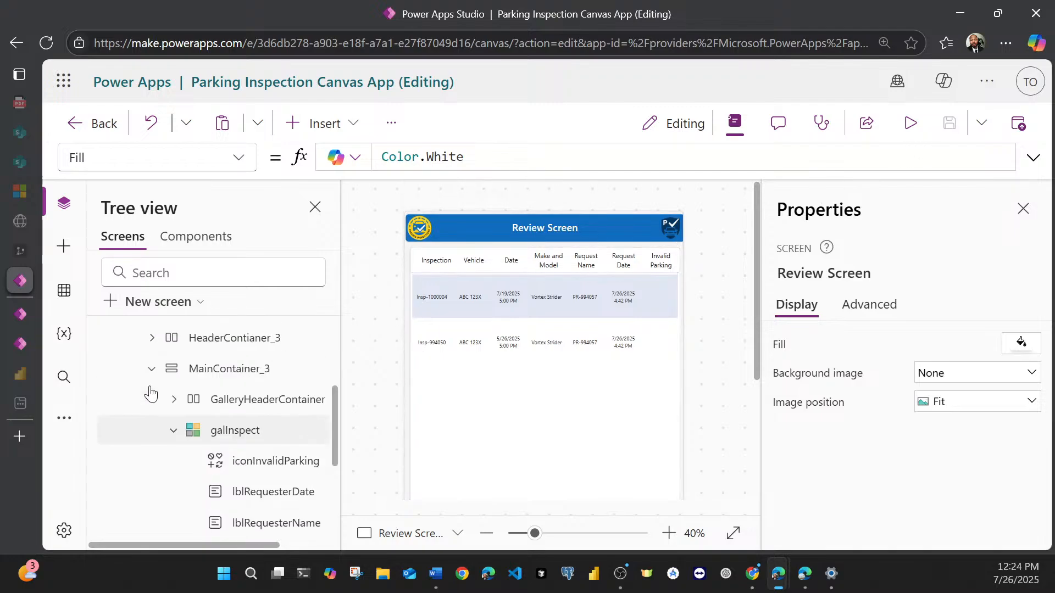
pyautogui.click(107, 395)
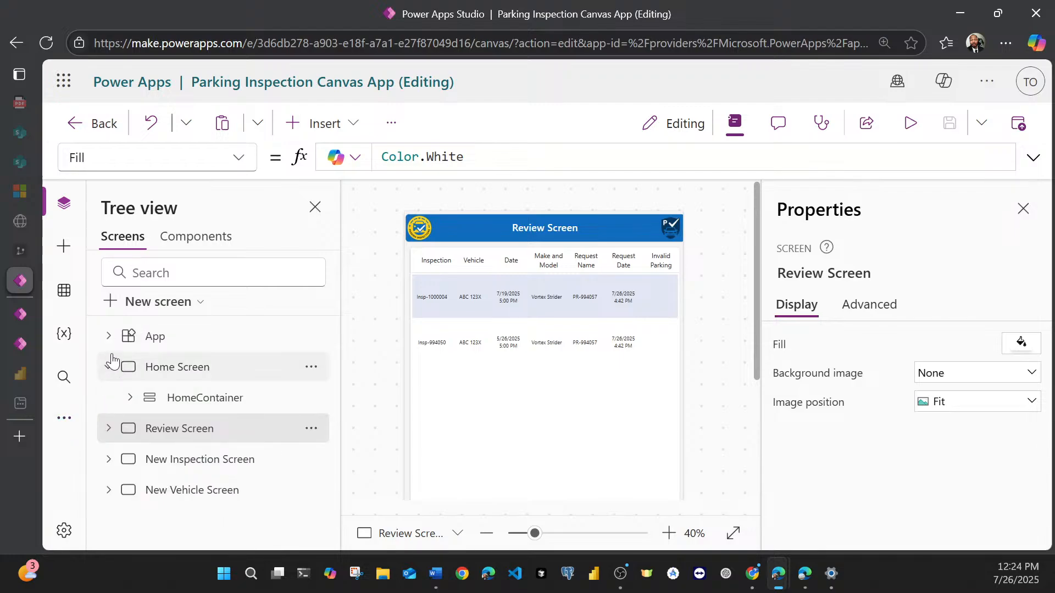
pyautogui.click(162, 368)
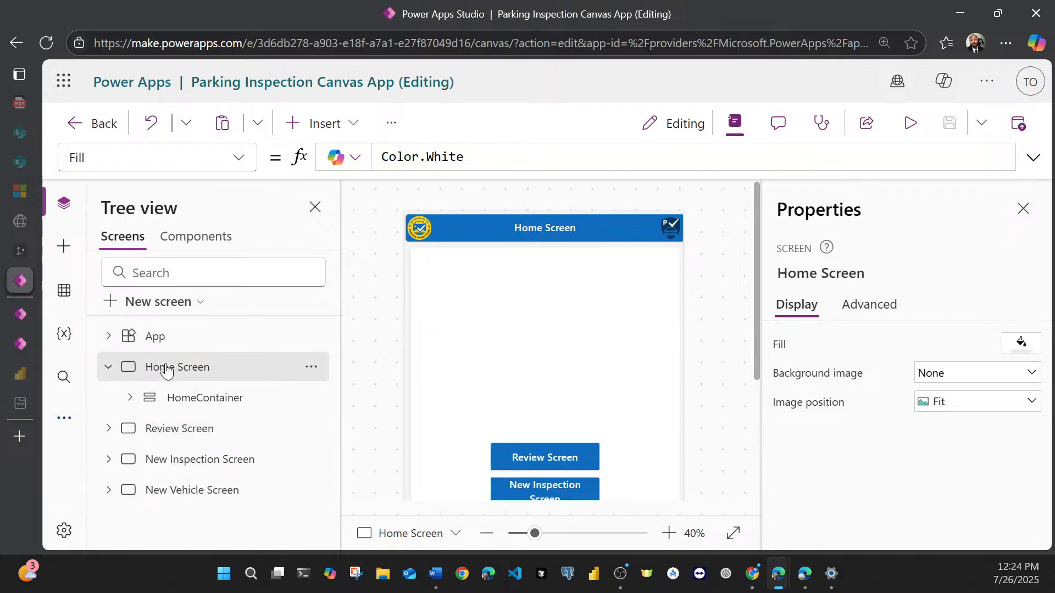
pyautogui.click(159, 429)
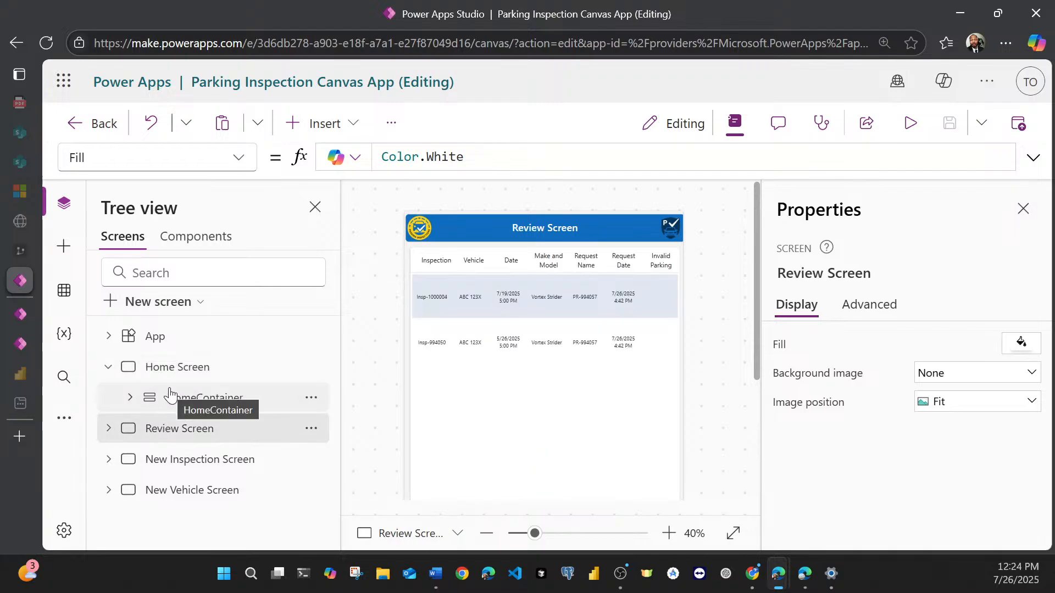
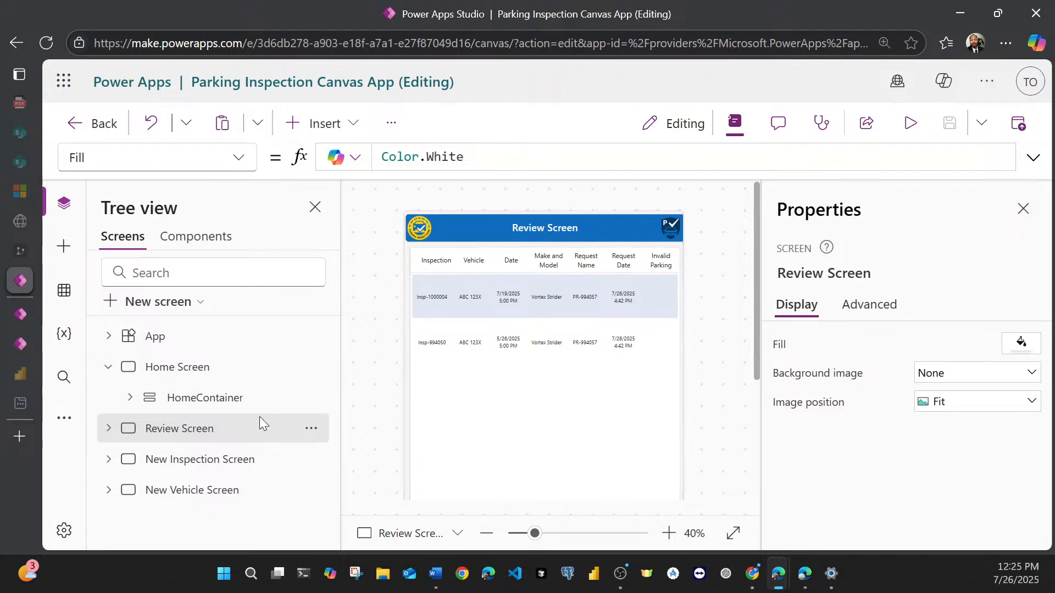
# Step: Compare the header and layout of the New Inspection Screen with the Home Screen and Review Screen
pyautogui.click(168, 378)
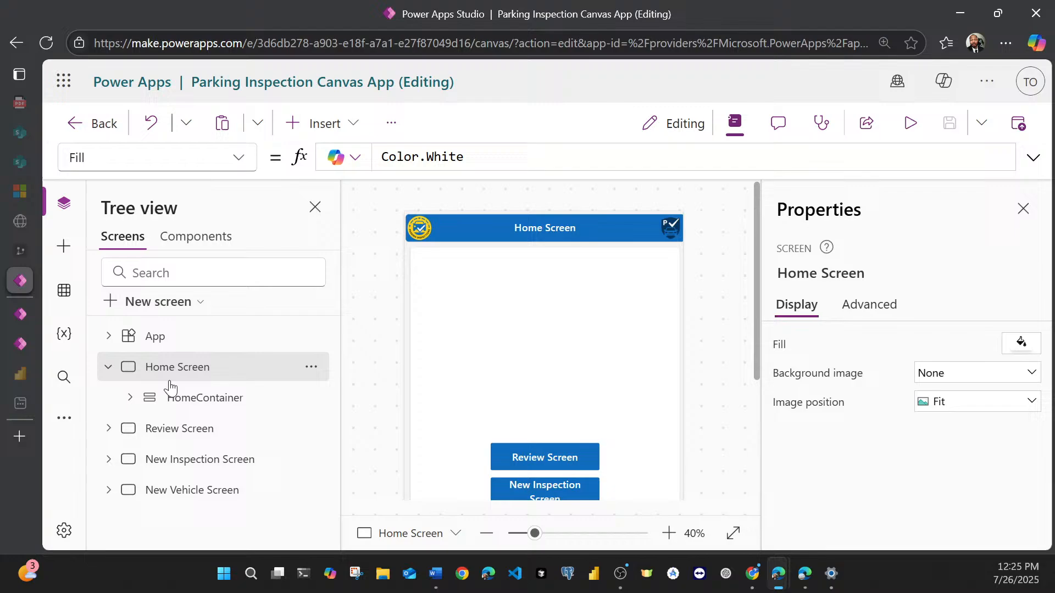
pyautogui.click(171, 434)
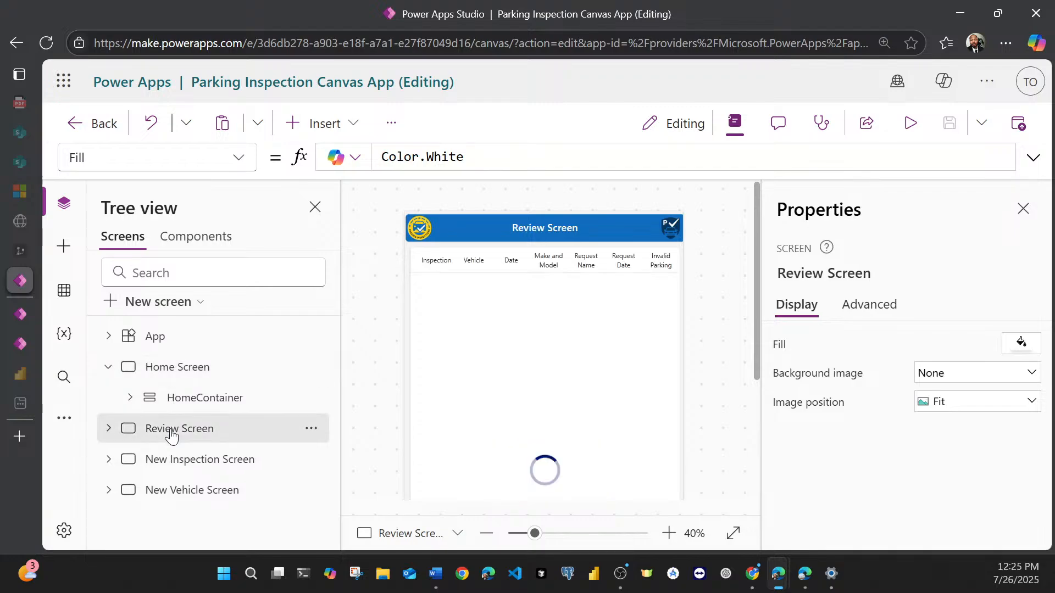
pyautogui.click(172, 463)
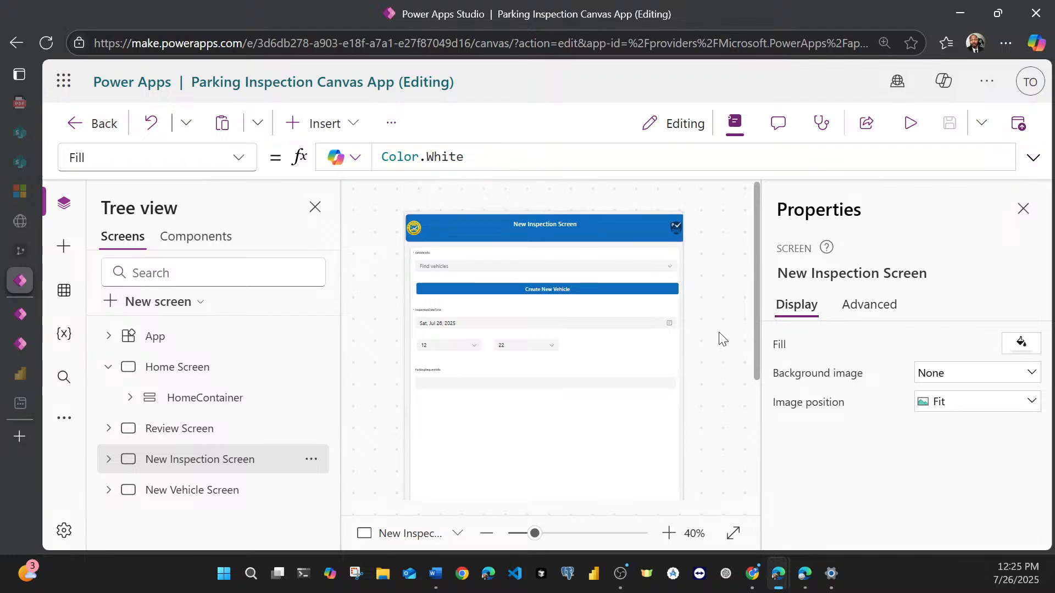
pyautogui.click(671, 534)
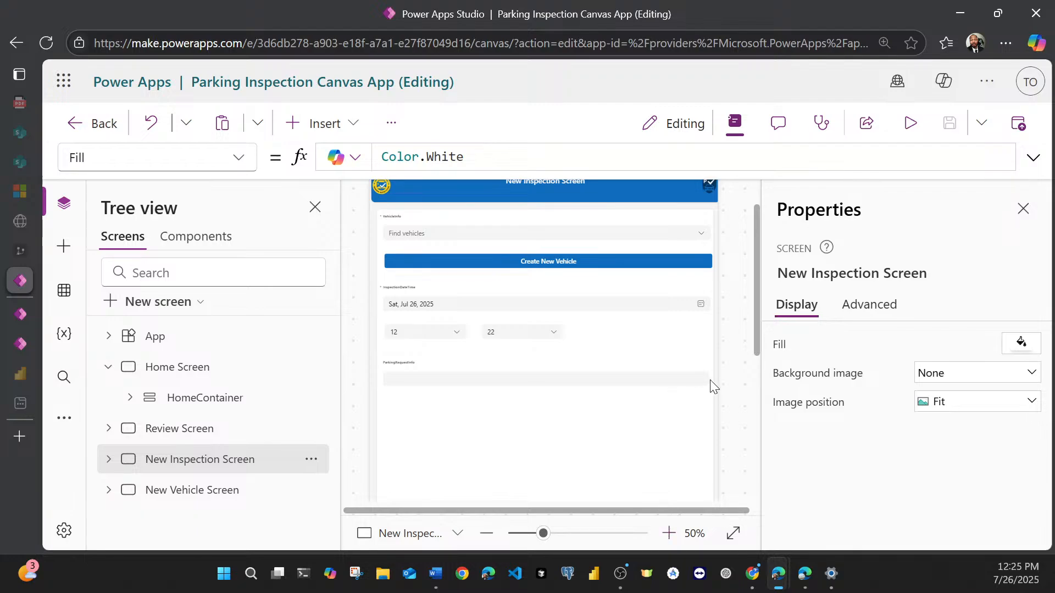
pyautogui.moveTo(757, 339); pyautogui.dragTo(747, 295)
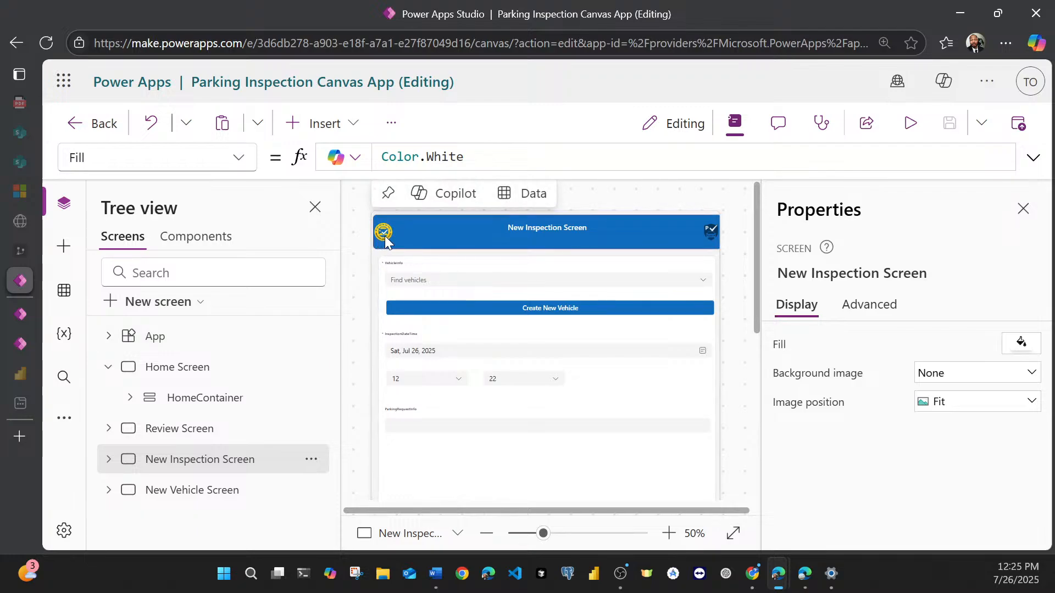
# Step: Set the width of both header images, ImageLogo_2 and ImagePrk_2, on the New Inspection Screen to 75
pyautogui.click(110, 461)
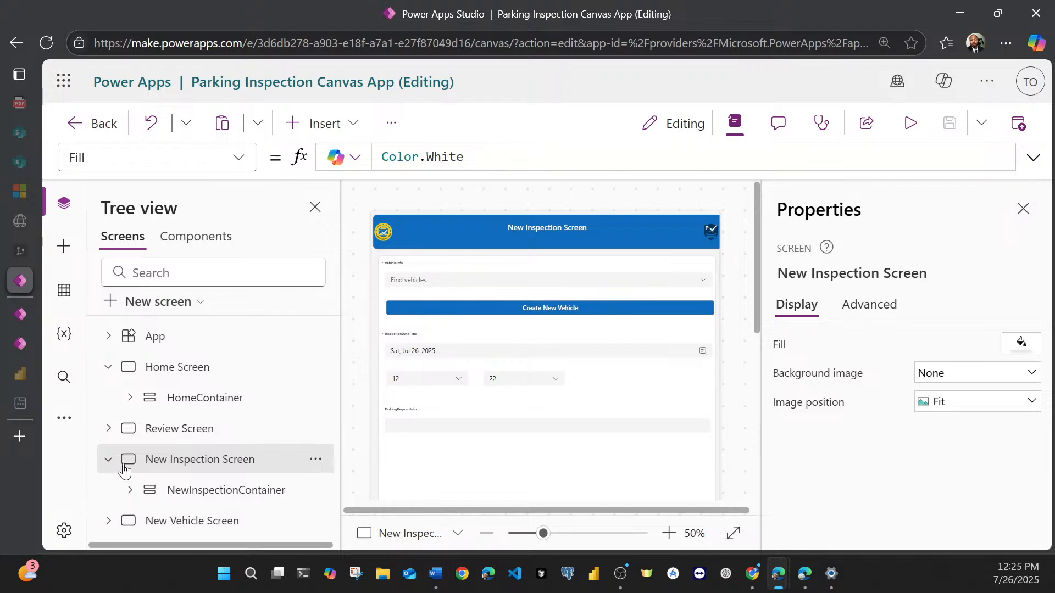
pyautogui.click(130, 490)
pyautogui.scroll(-2, 174, 432)
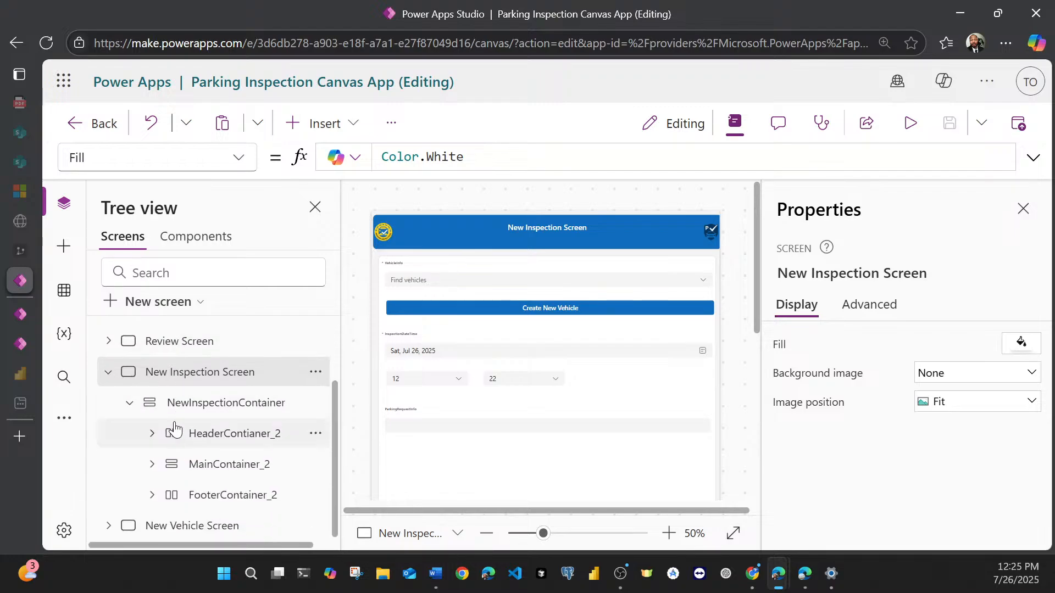
pyautogui.click(152, 434)
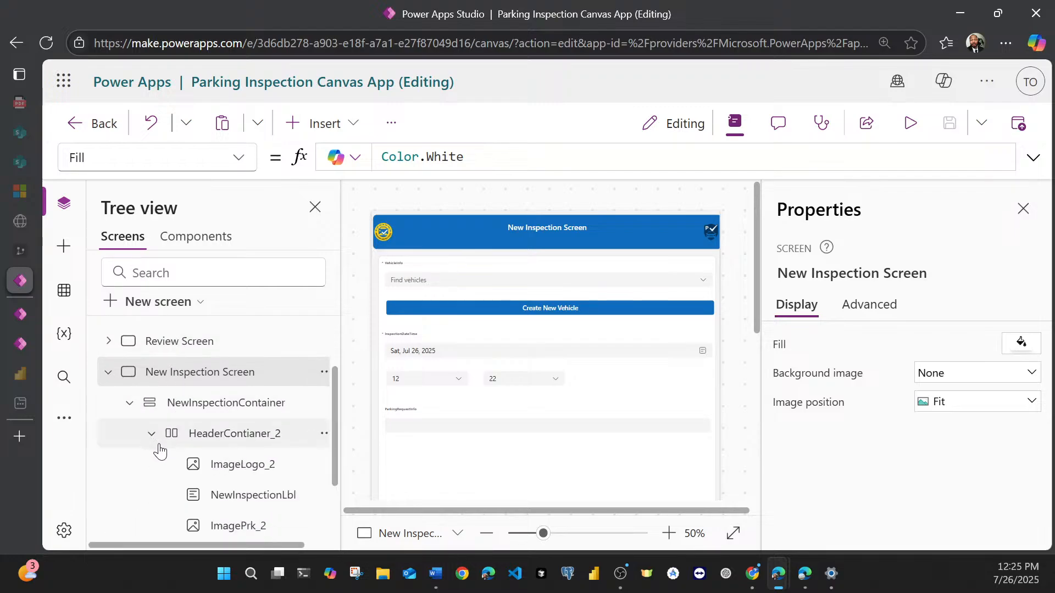
pyautogui.click(208, 467)
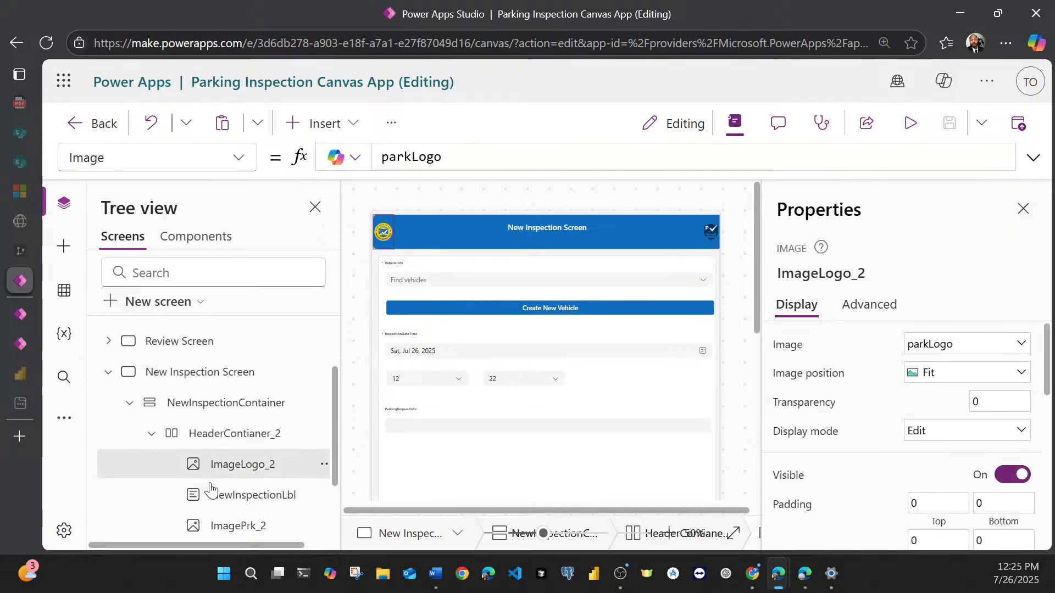
pyautogui.keyDown('ctrl'); pyautogui.click(219, 527); pyautogui.keyUp('ctrl')
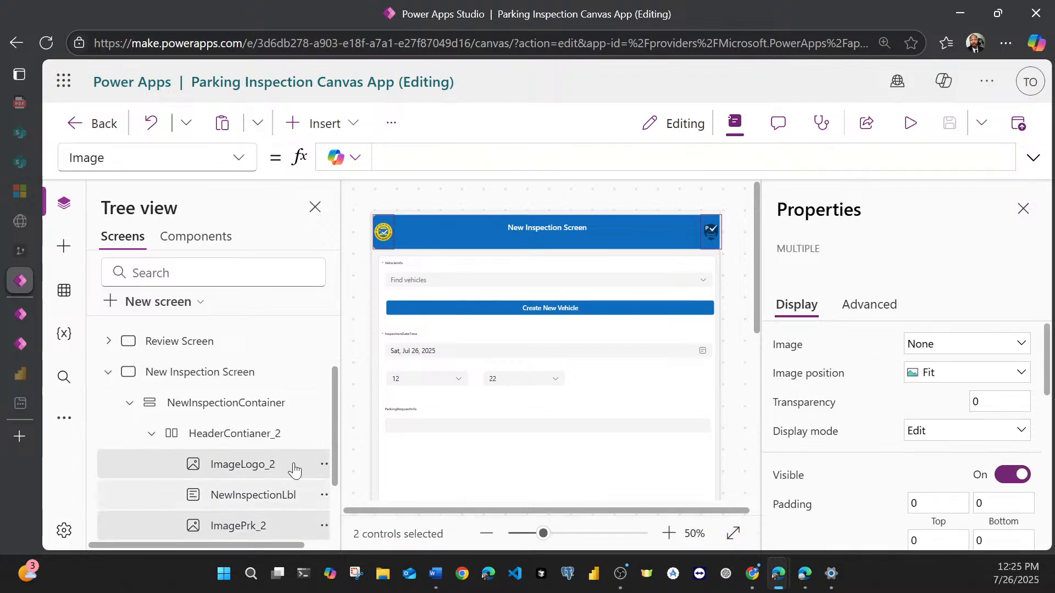
pyautogui.scroll(-5, 832, 405)
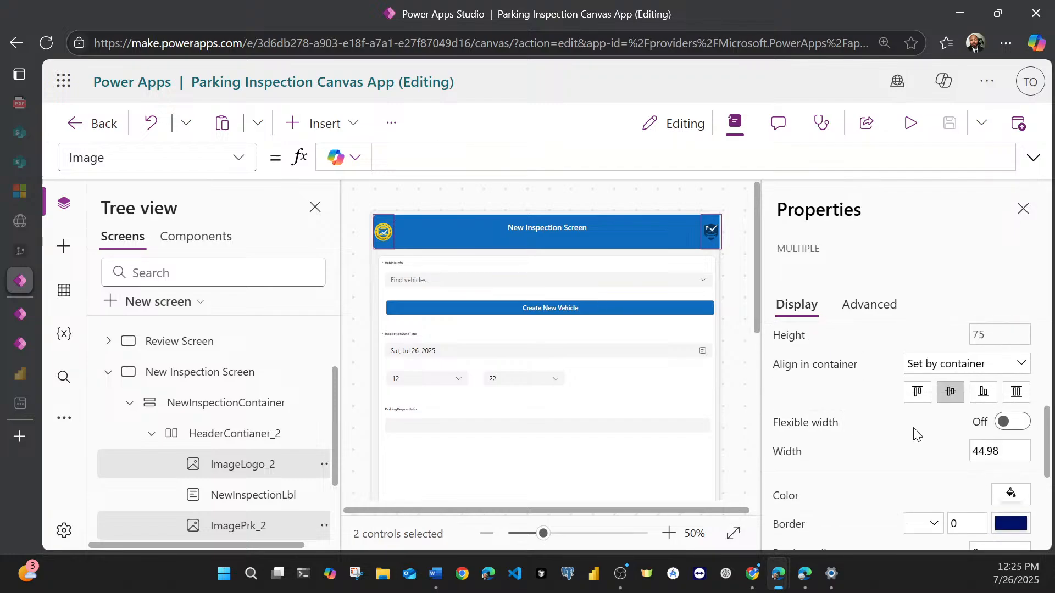
pyautogui.click(977, 445)
pyautogui.doubleClick(979, 446)
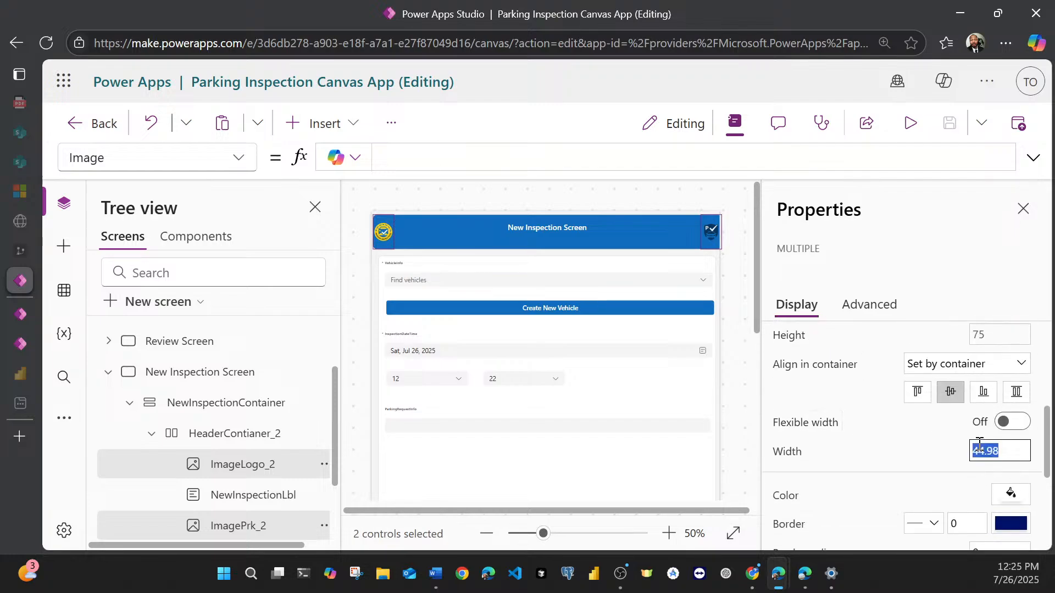
pyautogui.write('75')
pyautogui.click(944, 265)
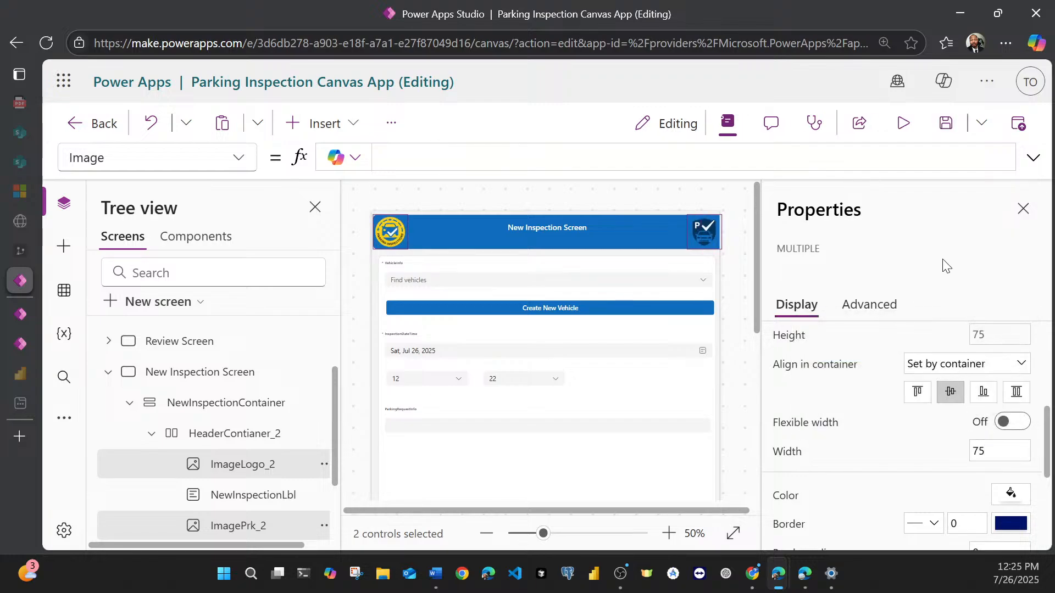
# Step: Set the width of the NewInspectionLbl title in the New Inspection Screen header to 250
pyautogui.click(512, 225)
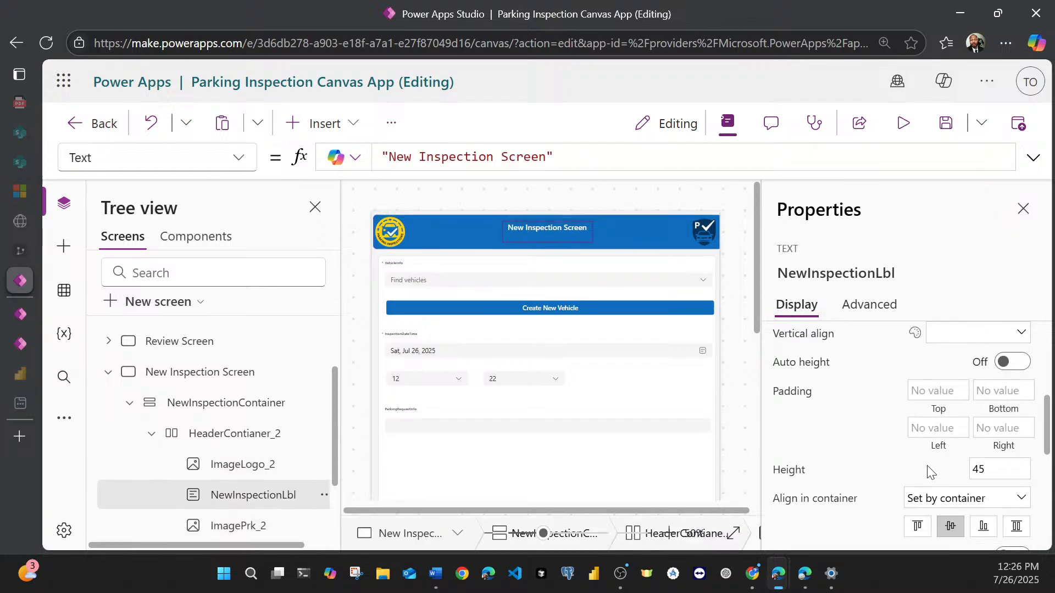
pyautogui.scroll(-3, 928, 471)
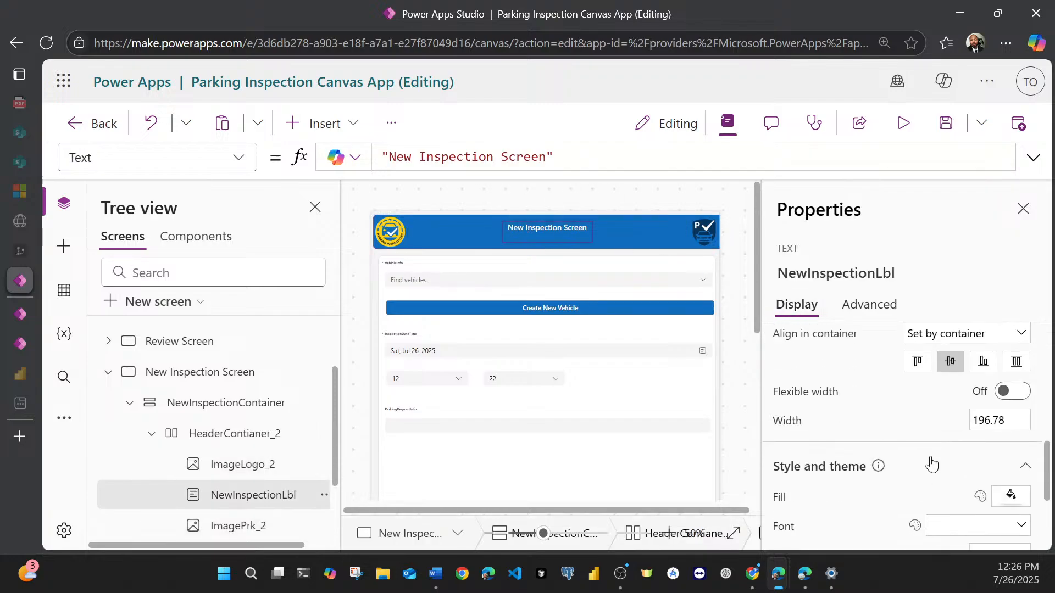
pyautogui.scroll(-2, 931, 465)
pyautogui.doubleClick(996, 338)
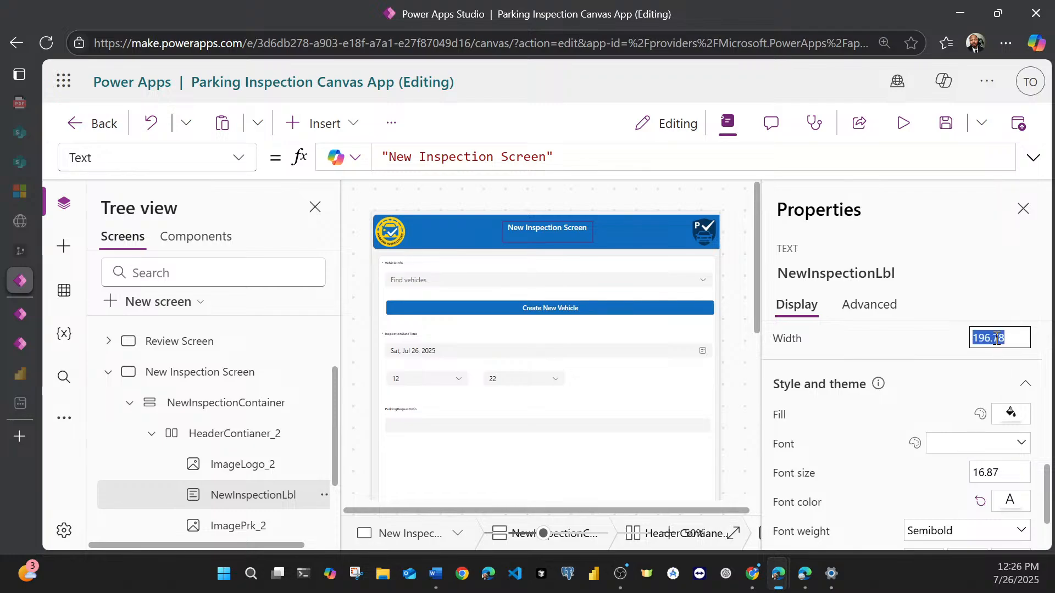
pyautogui.write('250')
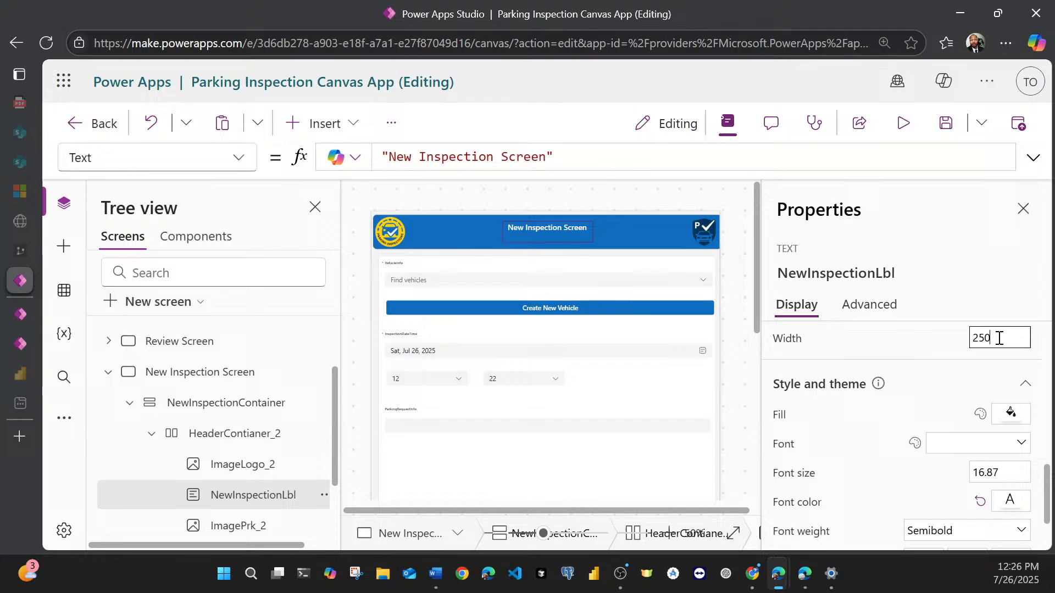
pyautogui.click(981, 264)
# Step: Set the font size of the NewInspectionLbl title to 28
pyautogui.scroll(-2, 975, 434)
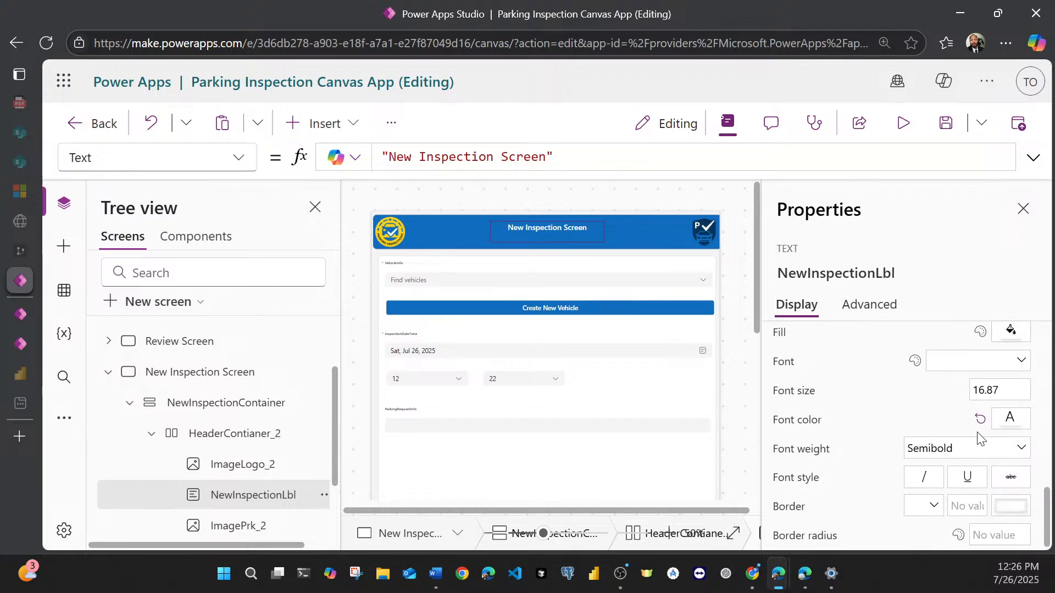
pyautogui.click(990, 389)
pyautogui.write('28')
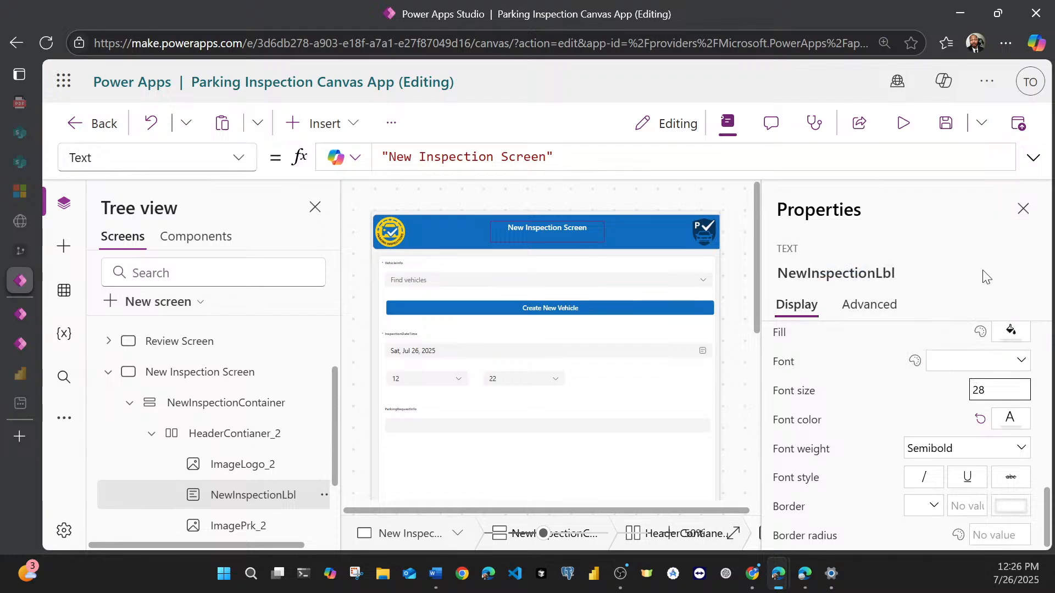
pyautogui.click(984, 267)
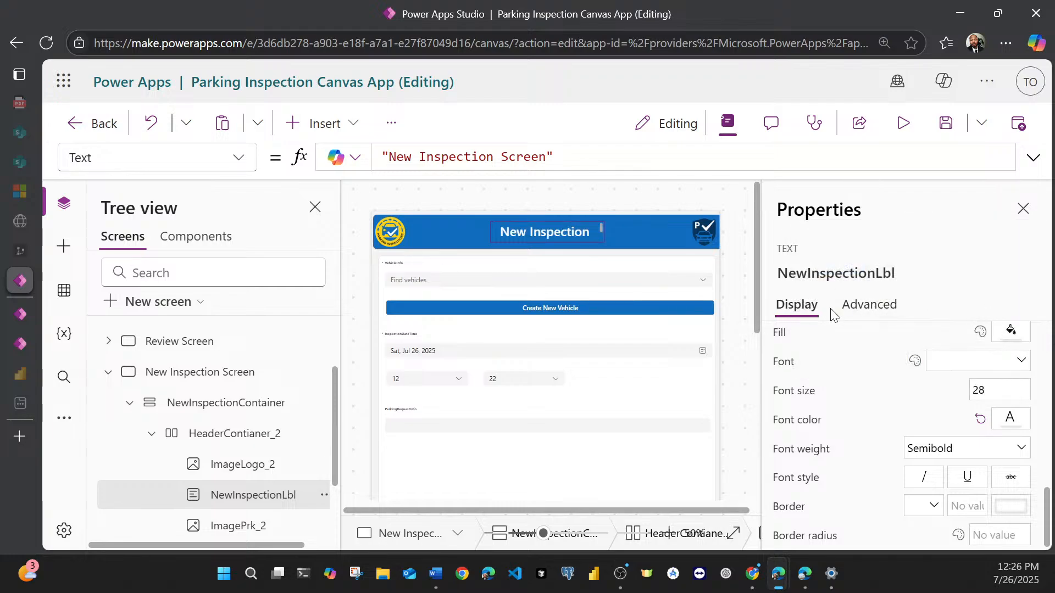
# Step: Widen the NewInspectionLbl title to 300
pyautogui.scroll(2, 936, 390)
pyautogui.scroll(2, 937, 397)
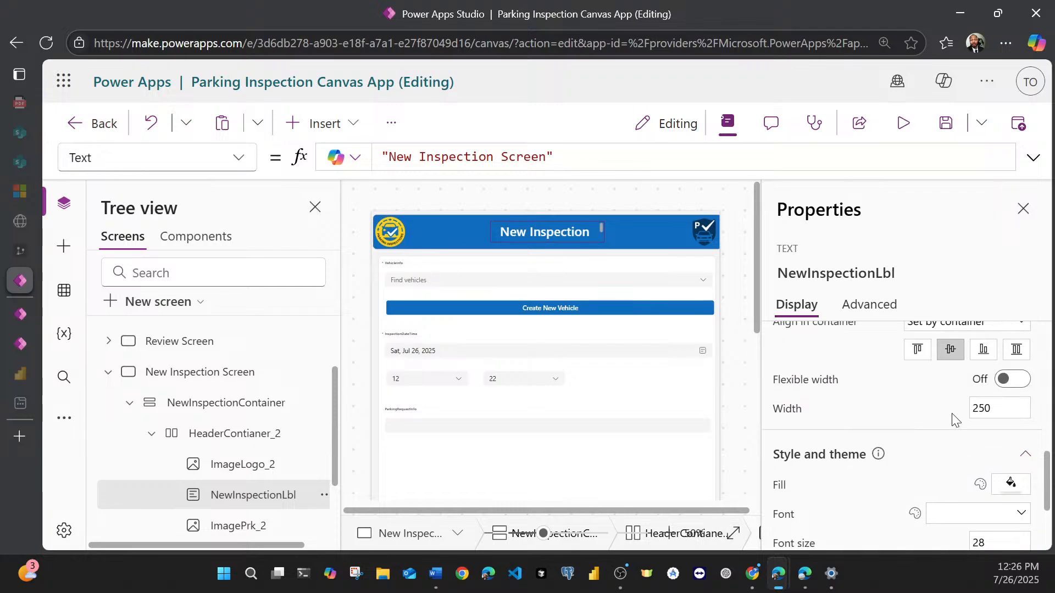
pyautogui.click(986, 422)
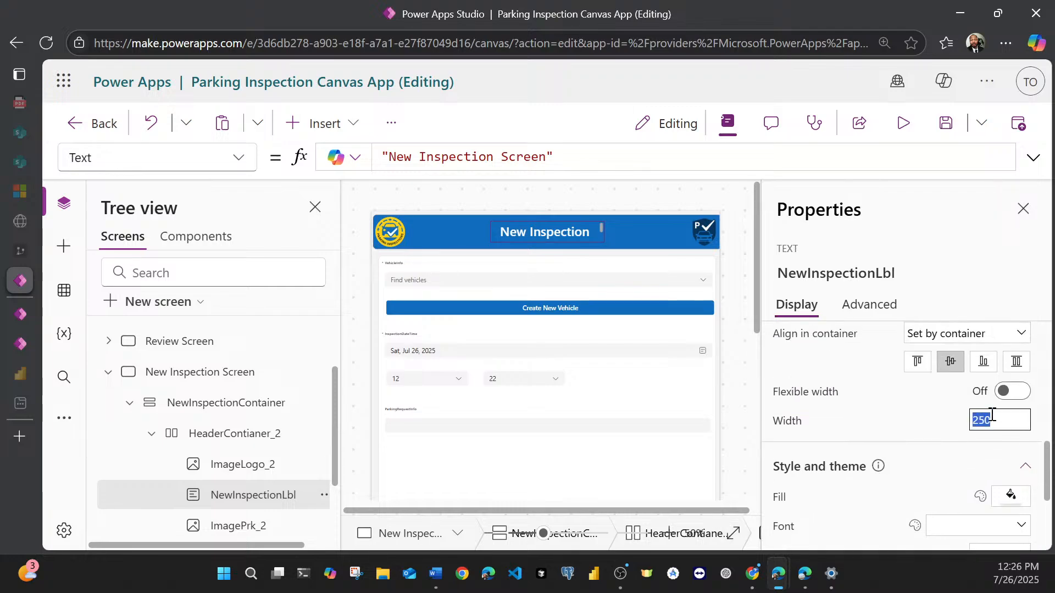
pyautogui.write('300')
pyautogui.click(956, 280)
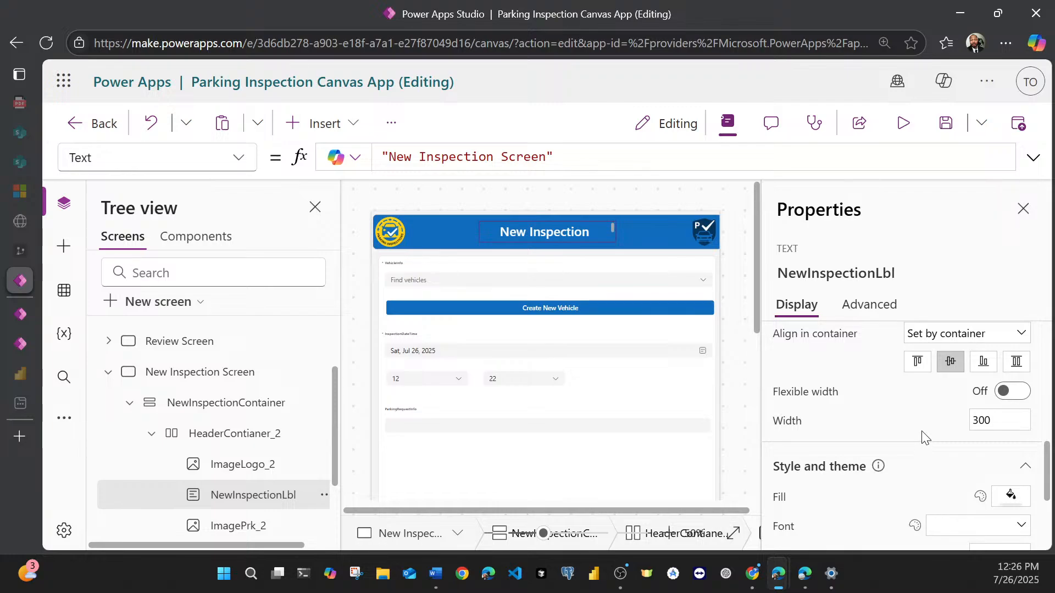
# Step: Set the height of the NewInspectionLbl title to 60
pyautogui.scroll(1, 923, 437)
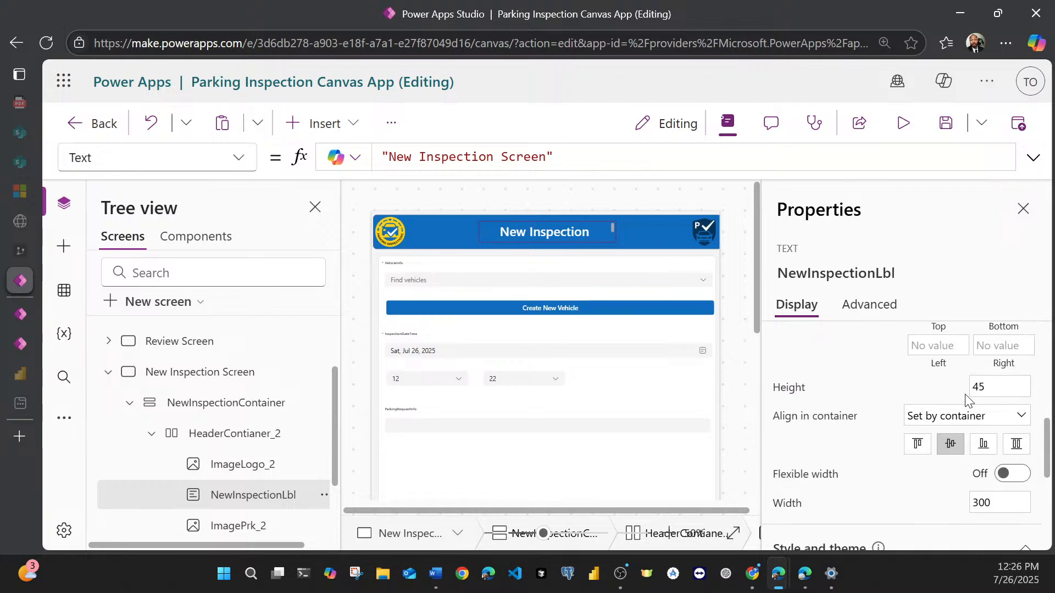
pyautogui.click(983, 388)
pyautogui.write('60')
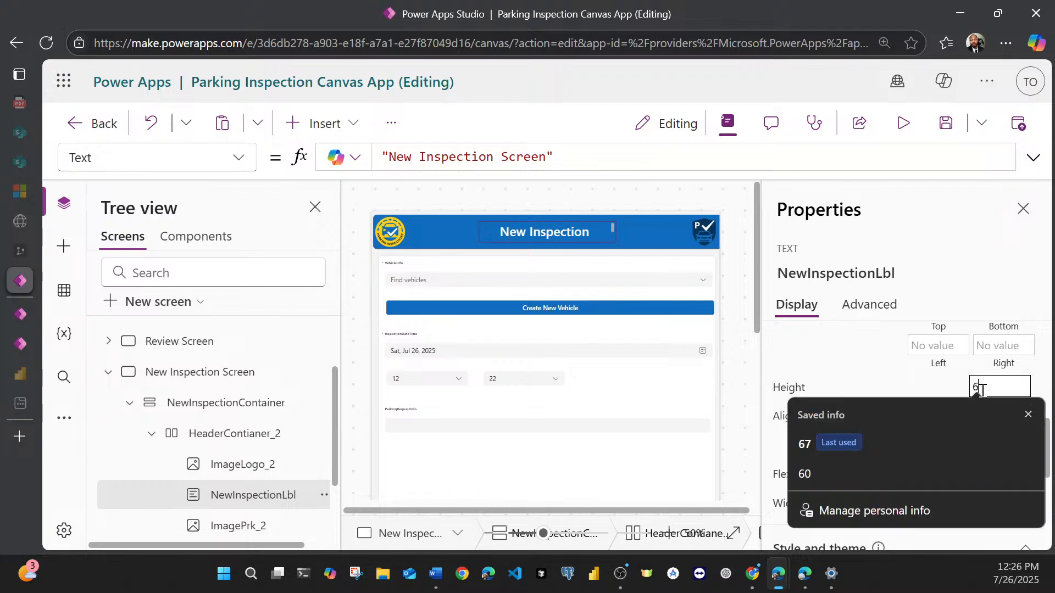
pyautogui.click(983, 283)
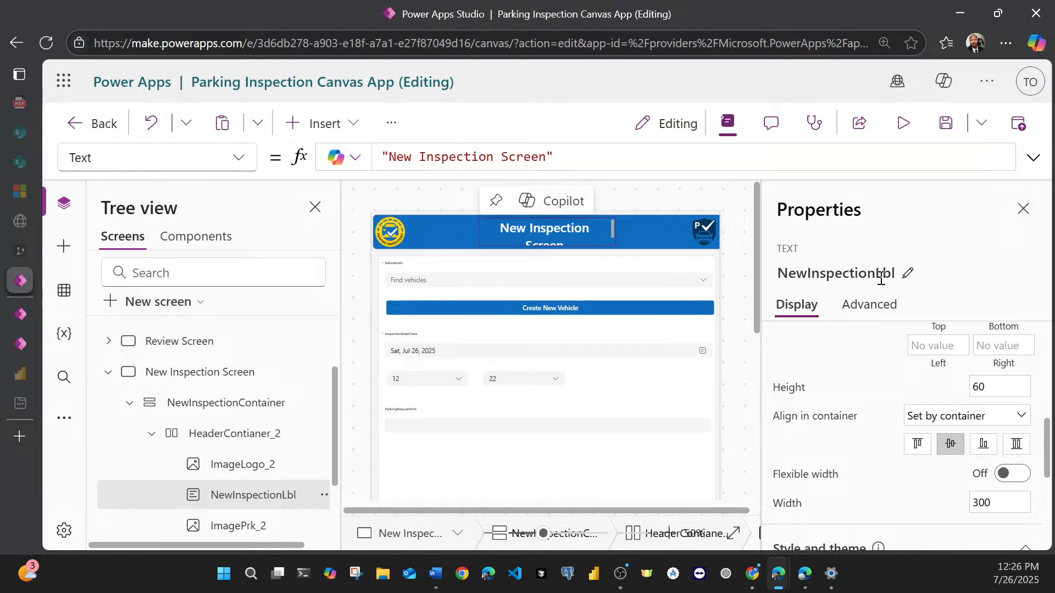
# Step: Change the height of the NewInspectionLbl title to 50
pyautogui.scroll(-5, 1008, 418)
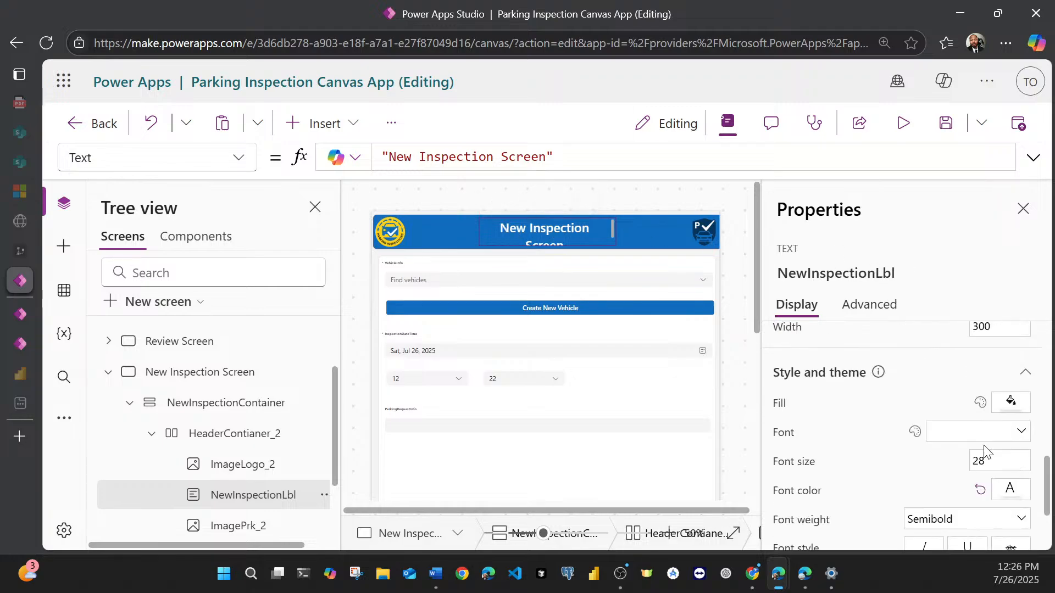
pyautogui.scroll(5, 985, 439)
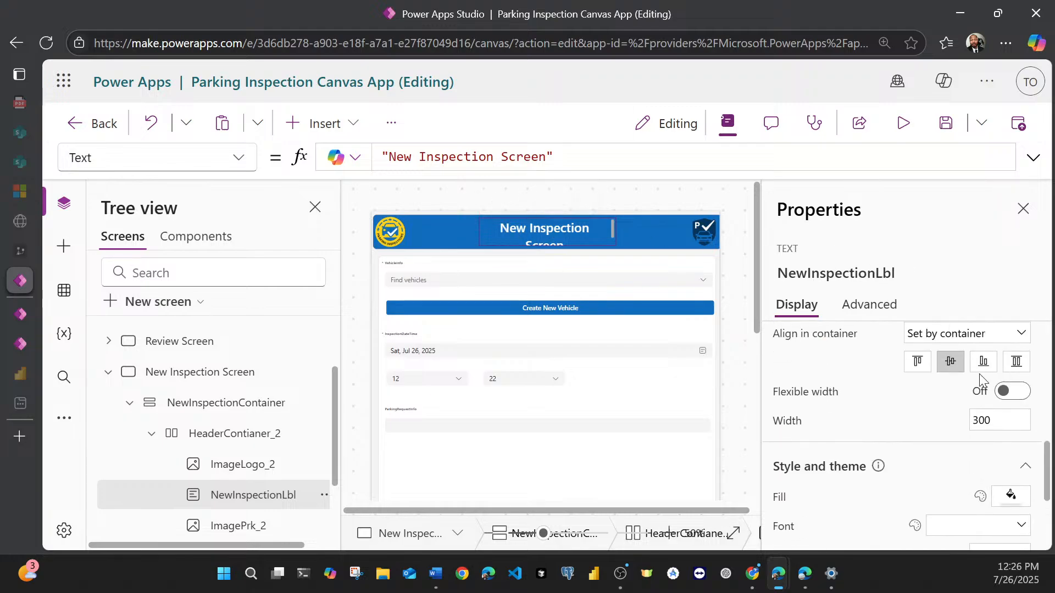
pyautogui.scroll(3, 975, 370)
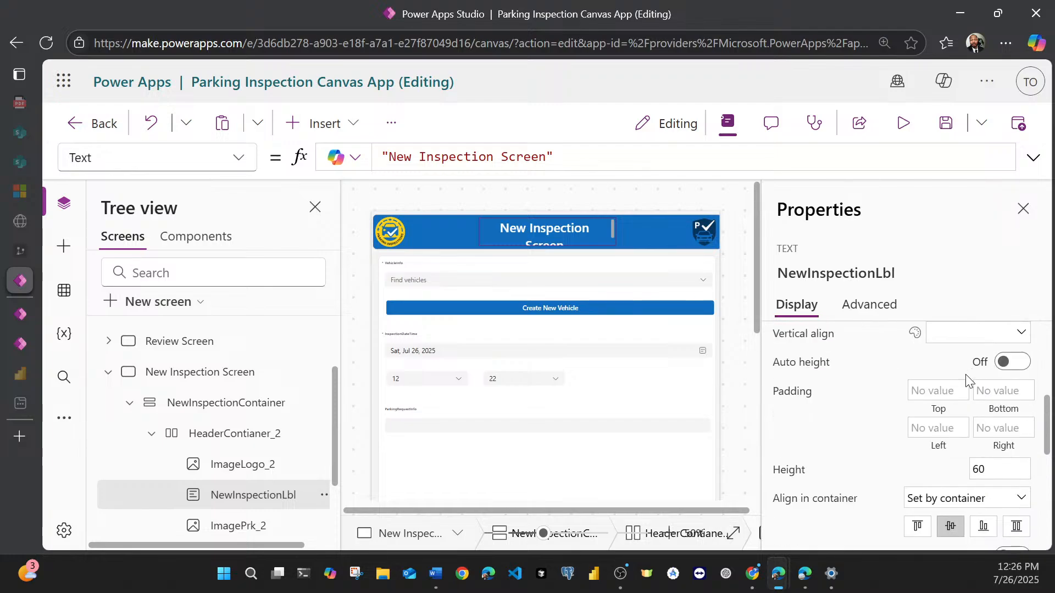
pyautogui.click(979, 467)
pyautogui.click(916, 261)
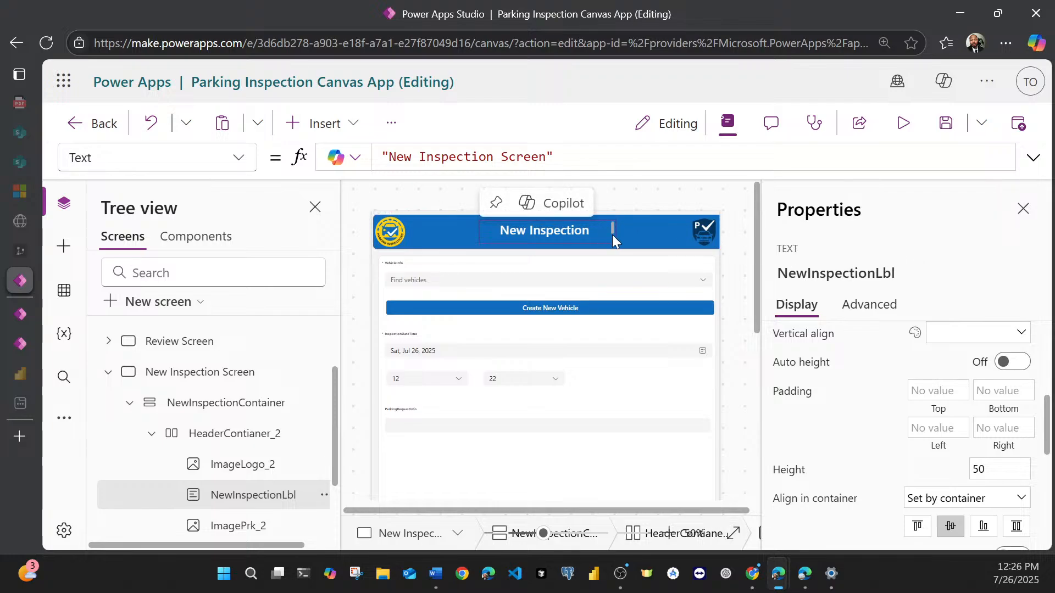
# Step: Reduce the font size of the NewInspectionLbl title to 24
pyautogui.scroll(-6, 864, 454)
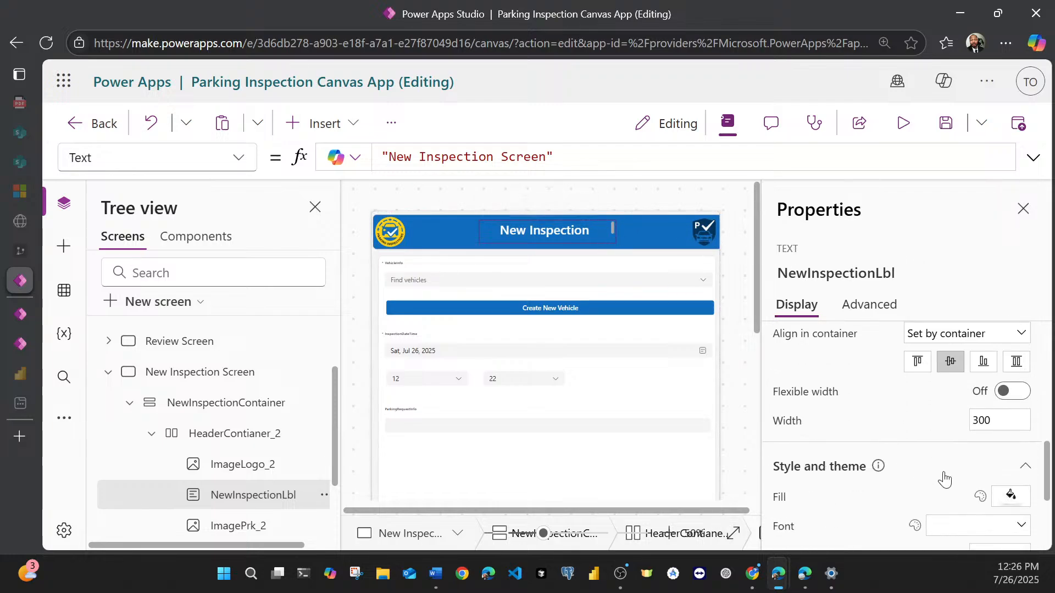
pyautogui.click(999, 391)
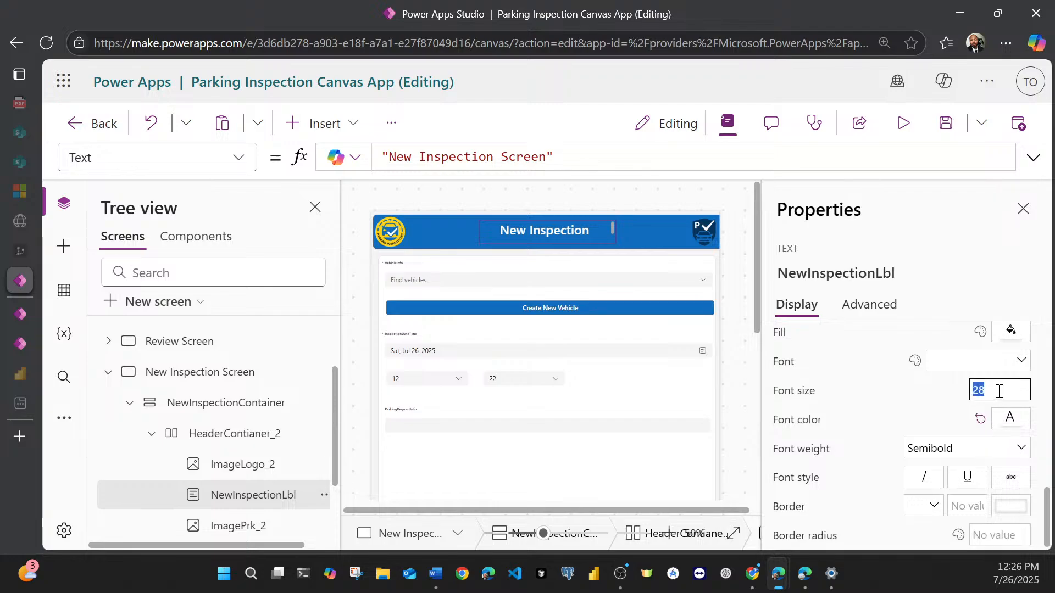
pyautogui.write('24')
pyautogui.click(945, 249)
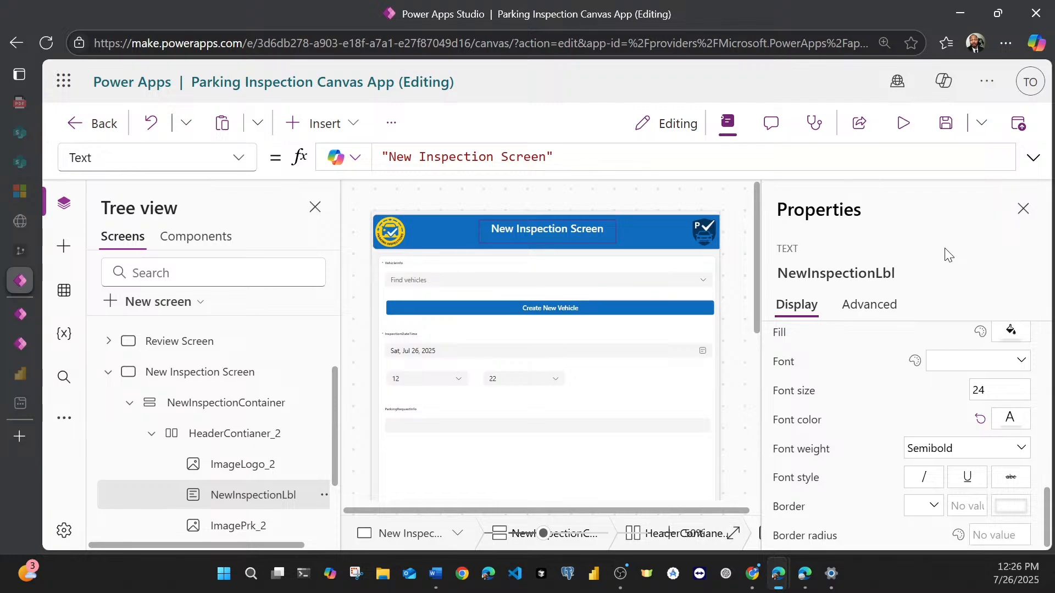
pyautogui.scroll(2, 934, 384)
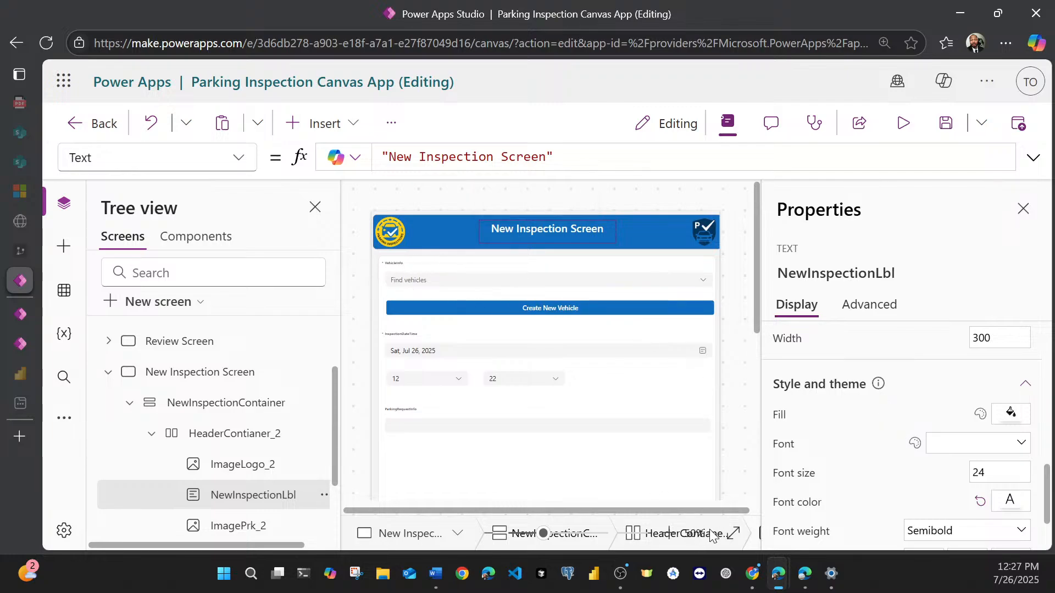
pyautogui.scroll(-2, 731, 493)
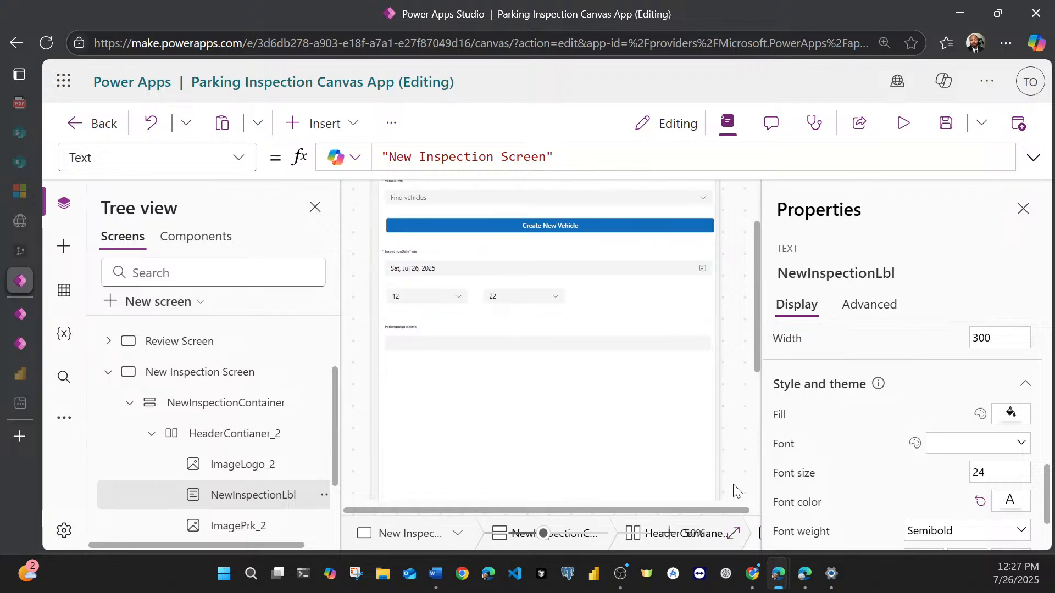
# Step: Save the app and select NewInspectionContainer to check the layout of the New Inspection Screen
pyautogui.click(943, 125)
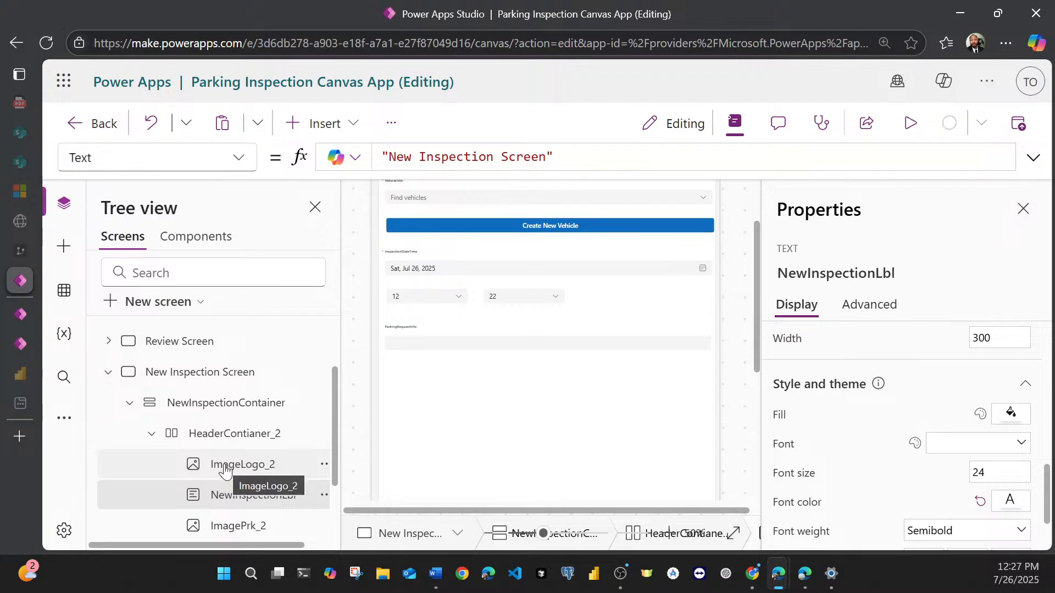
pyautogui.click(222, 435)
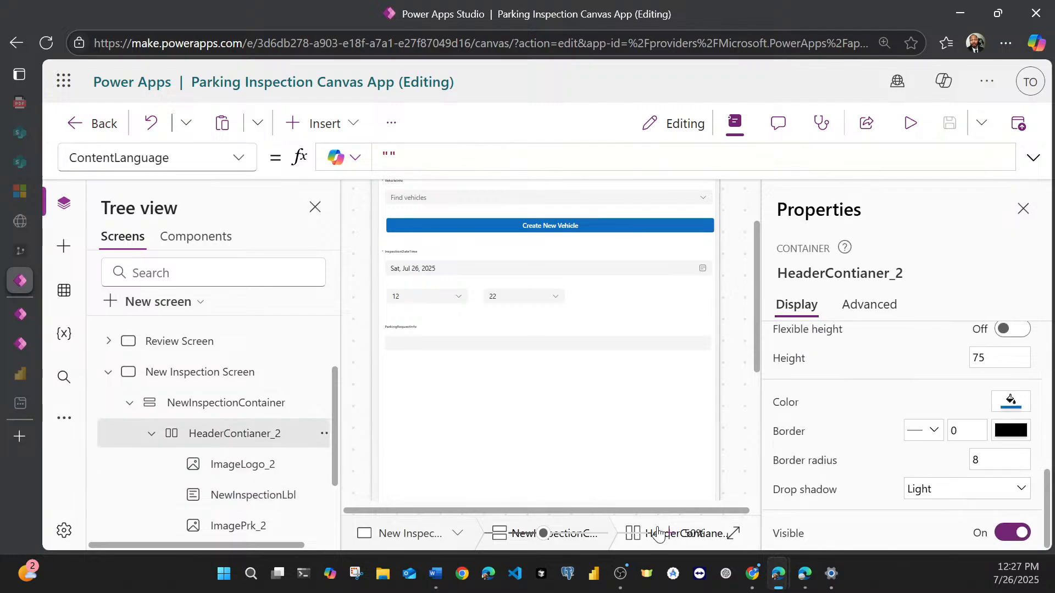
pyautogui.scroll(-2, 629, 439)
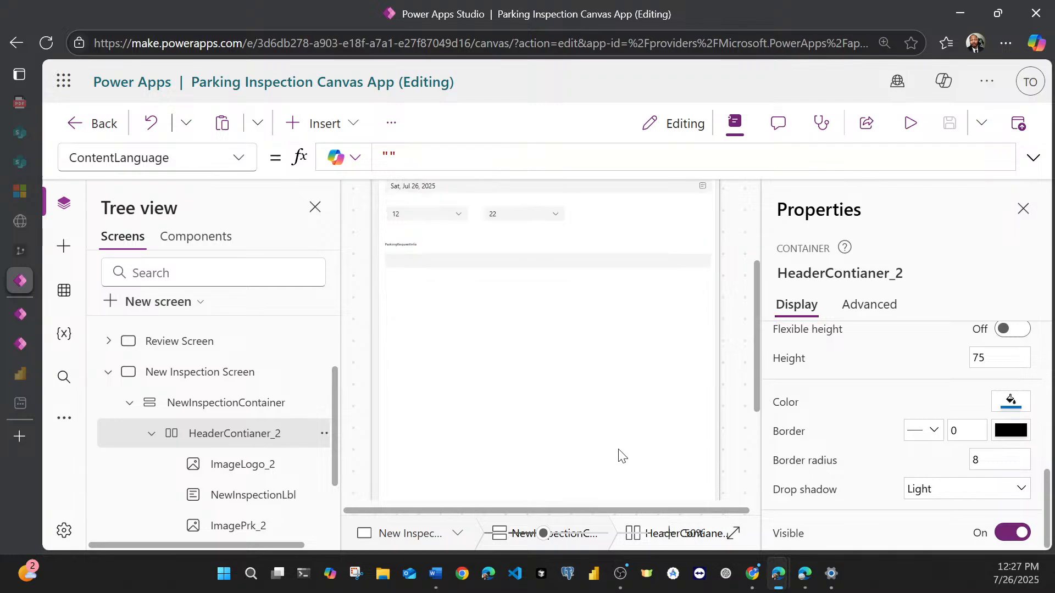
pyautogui.click(156, 378)
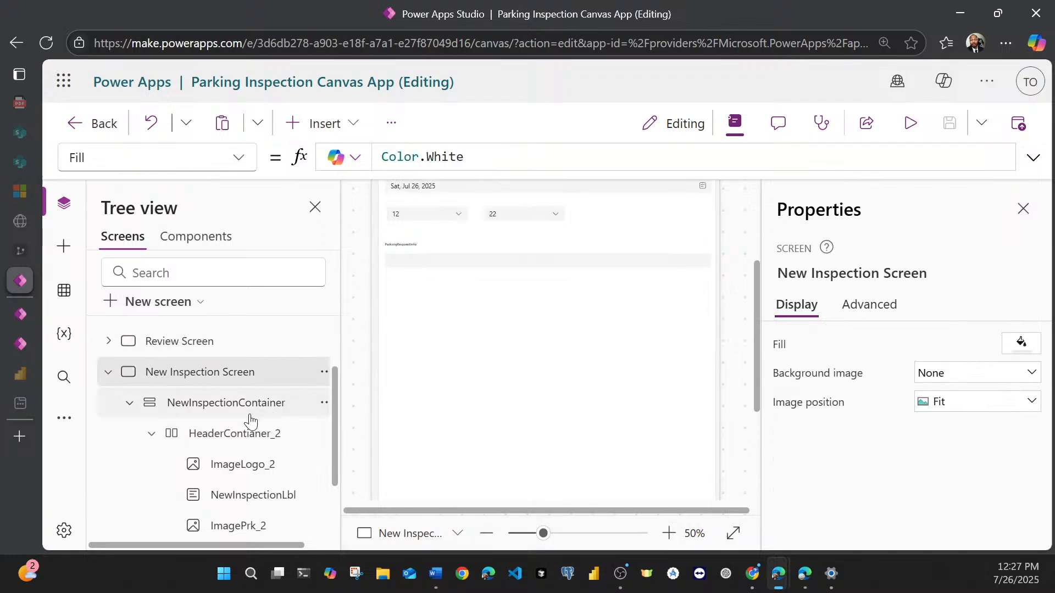
pyautogui.click(226, 414)
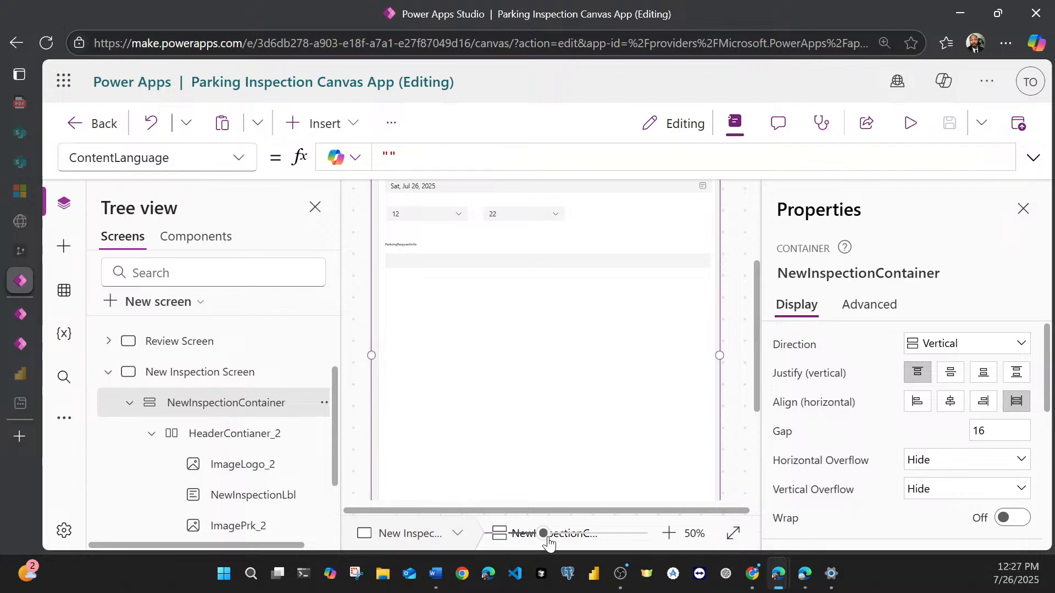
pyautogui.moveTo(542, 533); pyautogui.dragTo(544, 542)
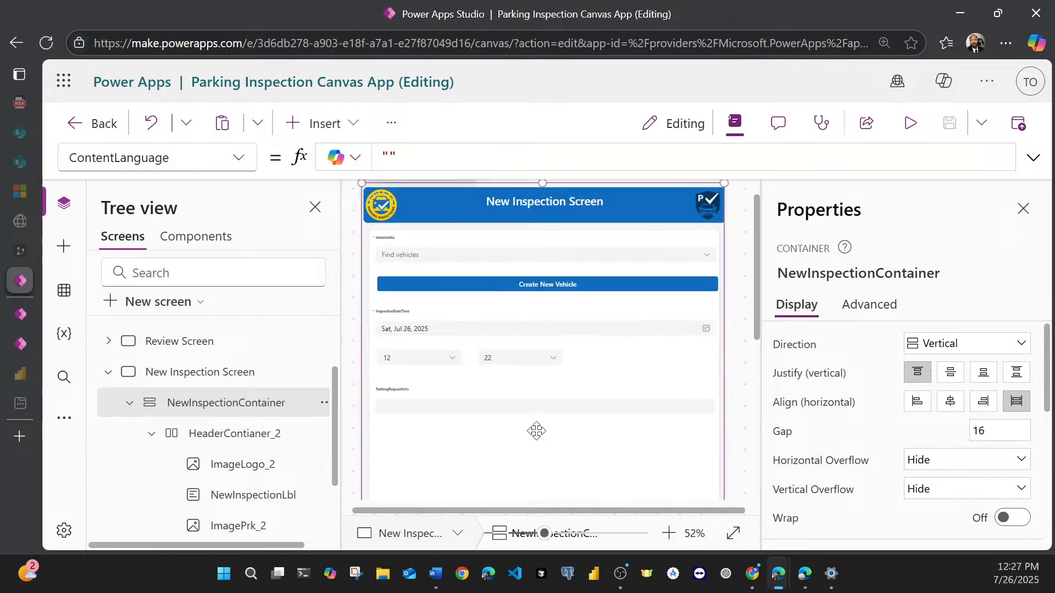
# Step: Select the VehicleInfo card and examine how its width fits the New Inspection Screen's form
pyautogui.click(467, 238)
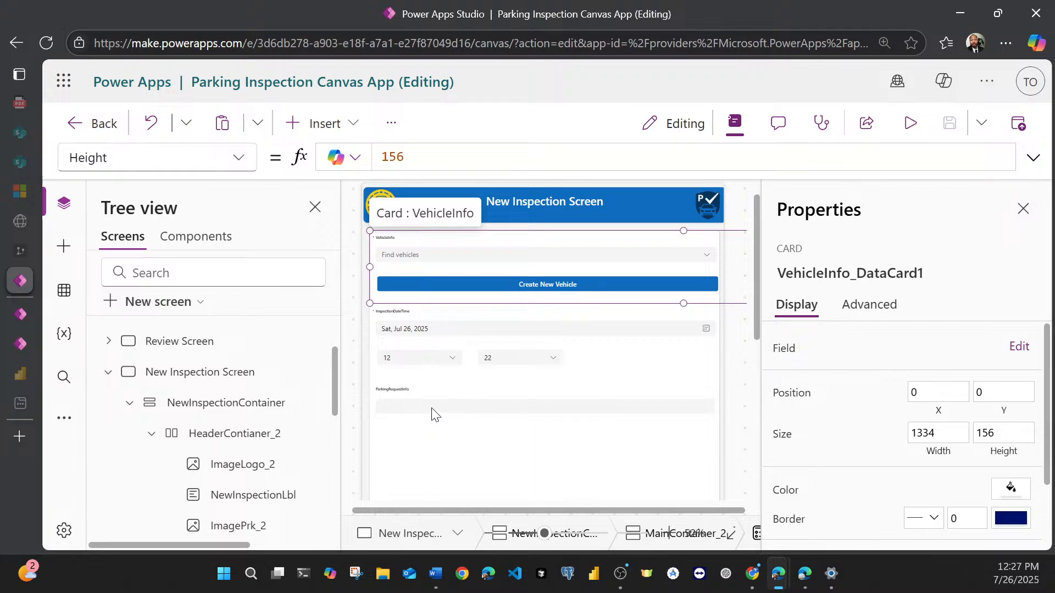
pyautogui.click(670, 538)
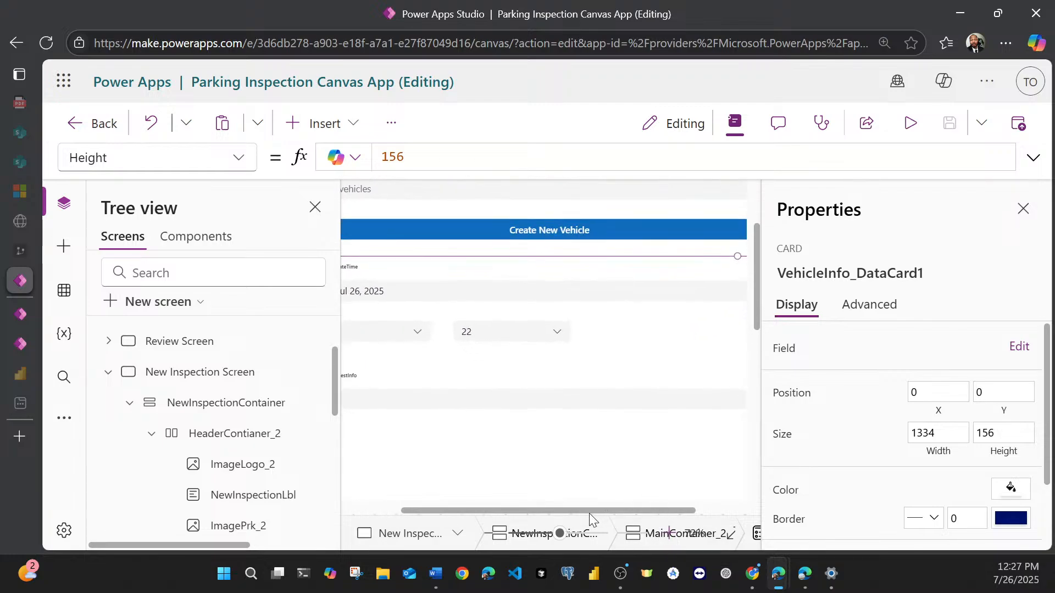
pyautogui.moveTo(591, 508); pyautogui.dragTo(502, 521)
pyautogui.scroll(2, 520, 463)
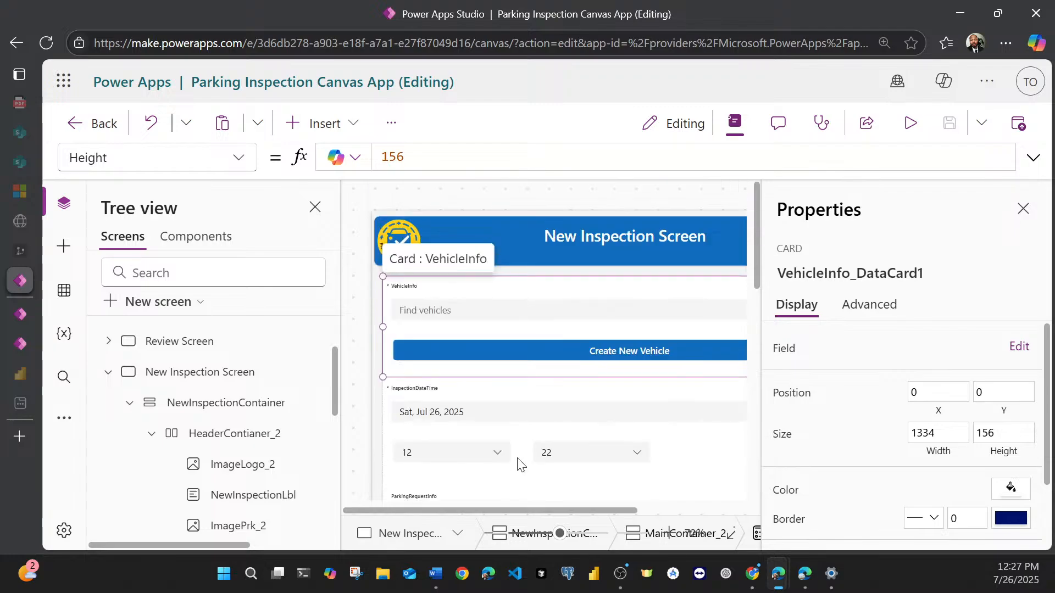
pyautogui.moveTo(462, 509); pyautogui.dragTo(584, 506)
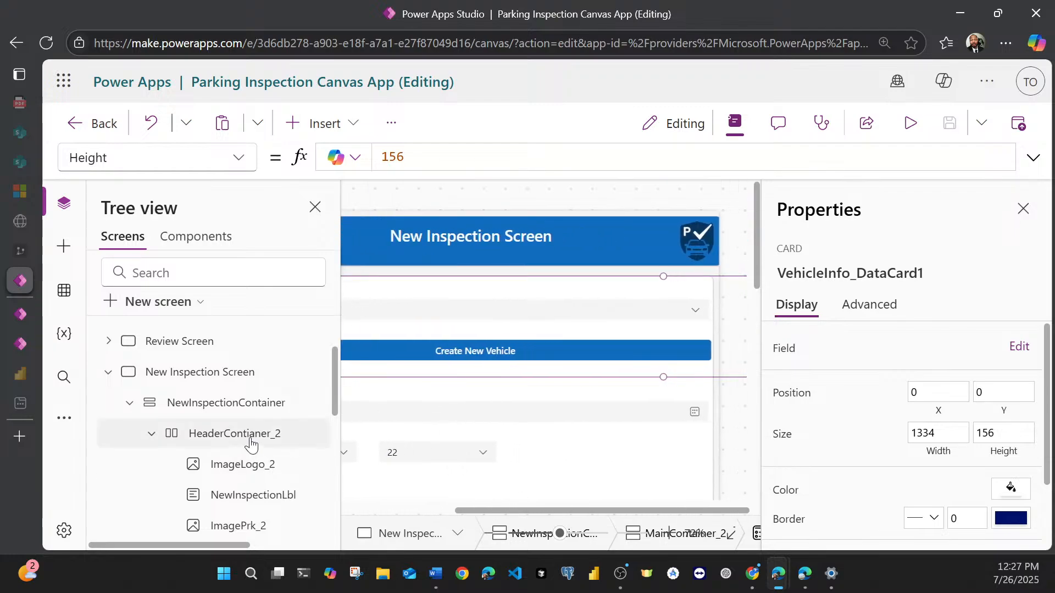
pyautogui.scroll(-10, 222, 440)
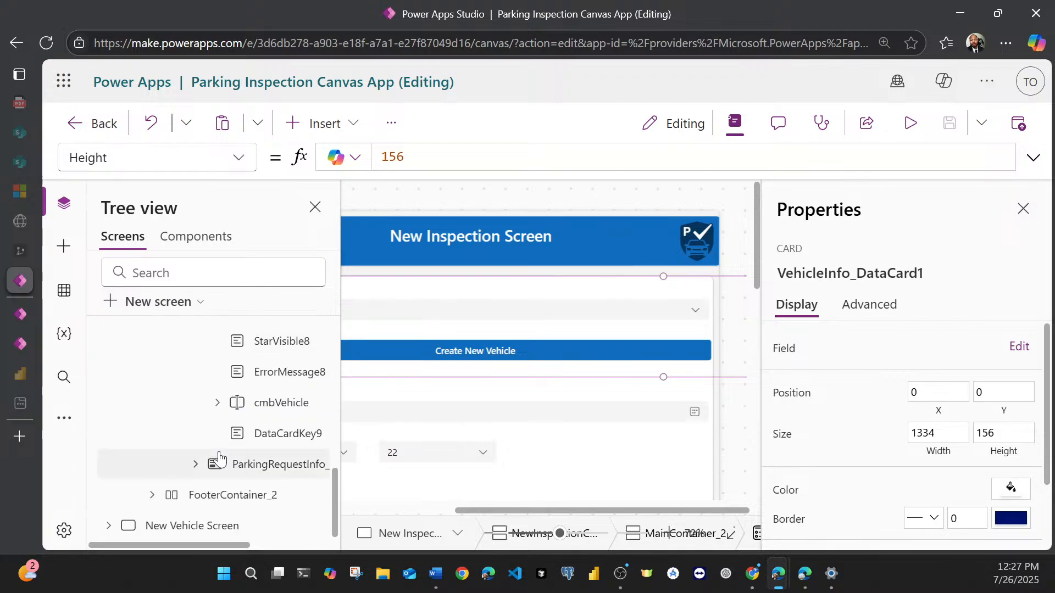
pyautogui.scroll(3, 238, 488)
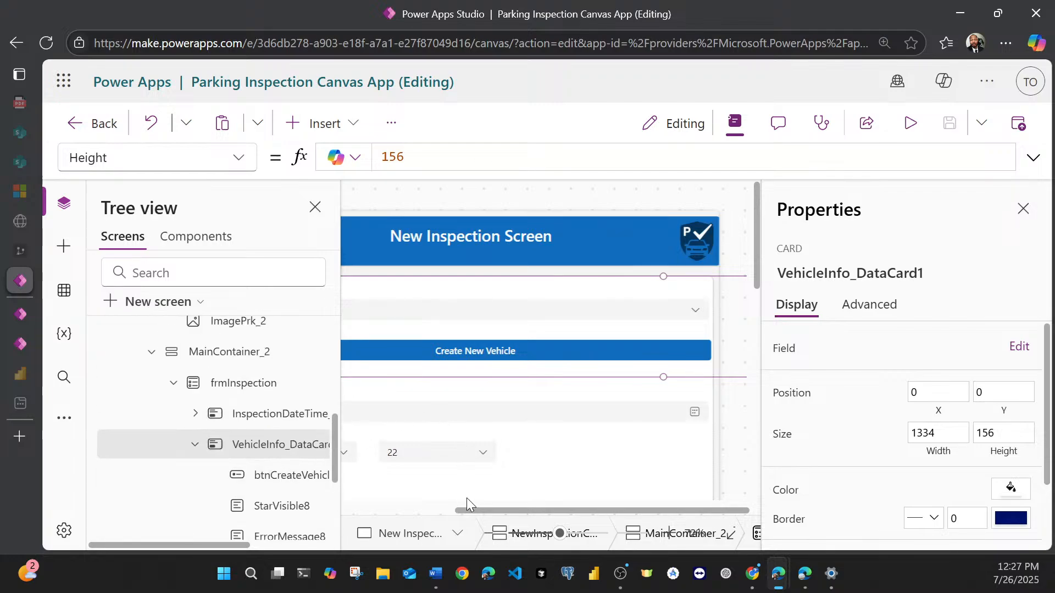
pyautogui.click(1020, 206)
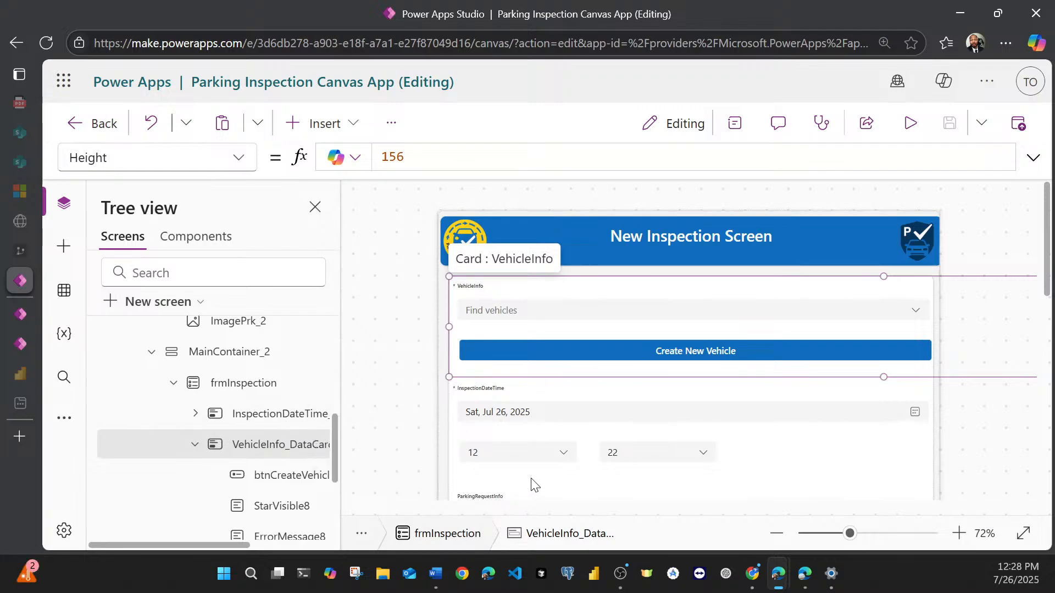
pyautogui.scroll(-2, 476, 467)
pyautogui.scroll(2, 448, 453)
# Step: Set the VehicleInfo card's Width property to Parent.Width and save the app
pyautogui.click(236, 159)
pyautogui.scroll(-3, 170, 329)
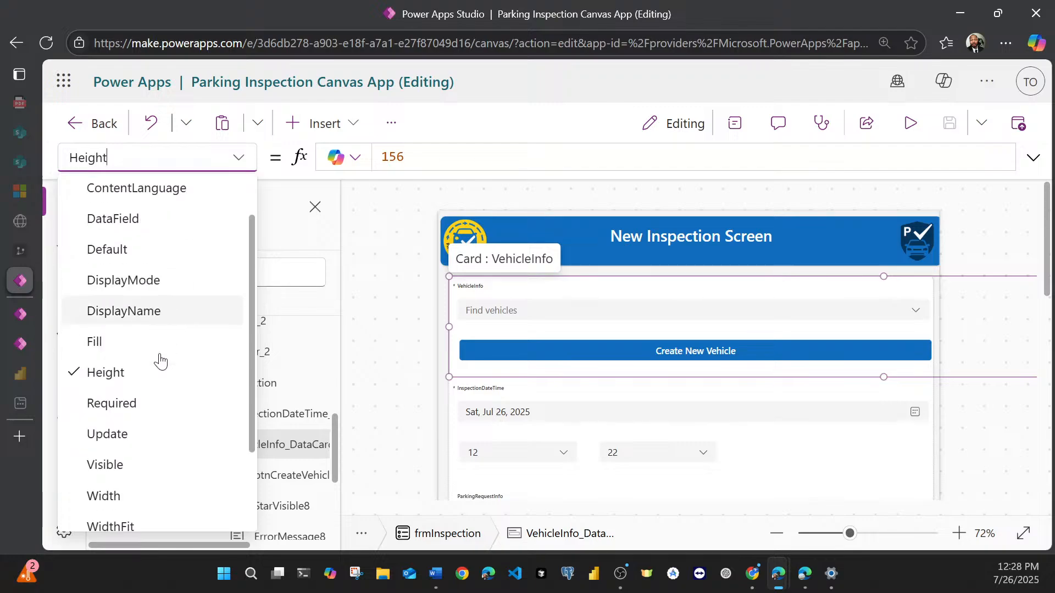
pyautogui.click(134, 429)
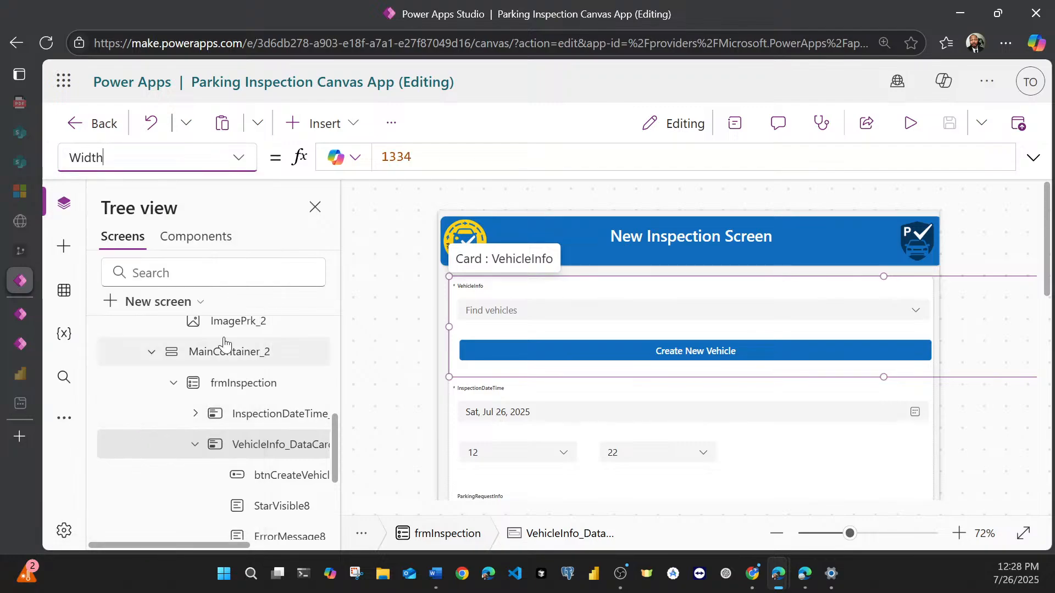
pyautogui.click(423, 160)
pyautogui.doubleClick(426, 160)
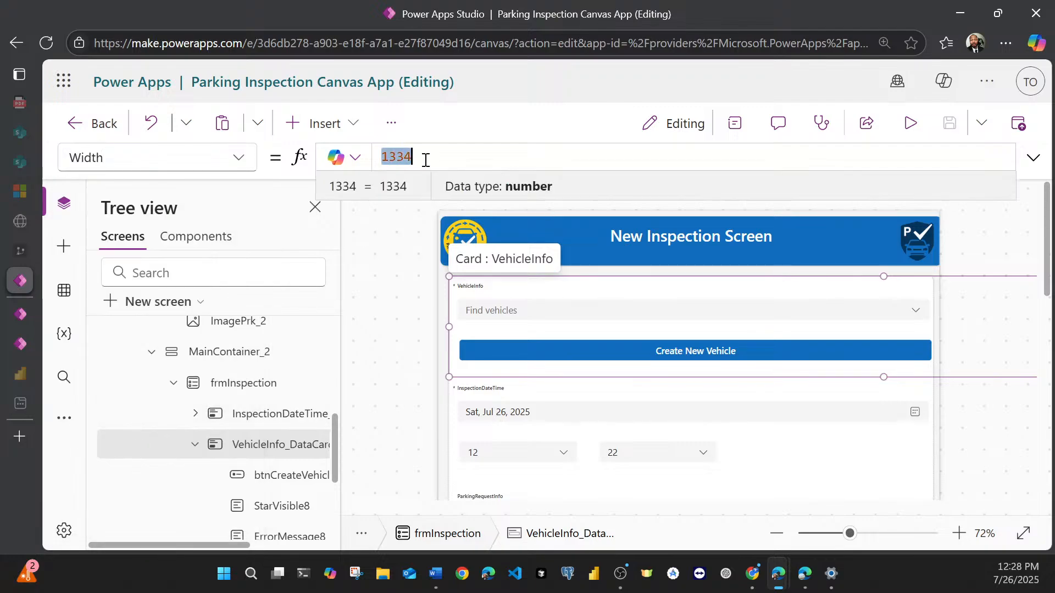
pyautogui.press('BackSpace')
pyautogui.write('pa')
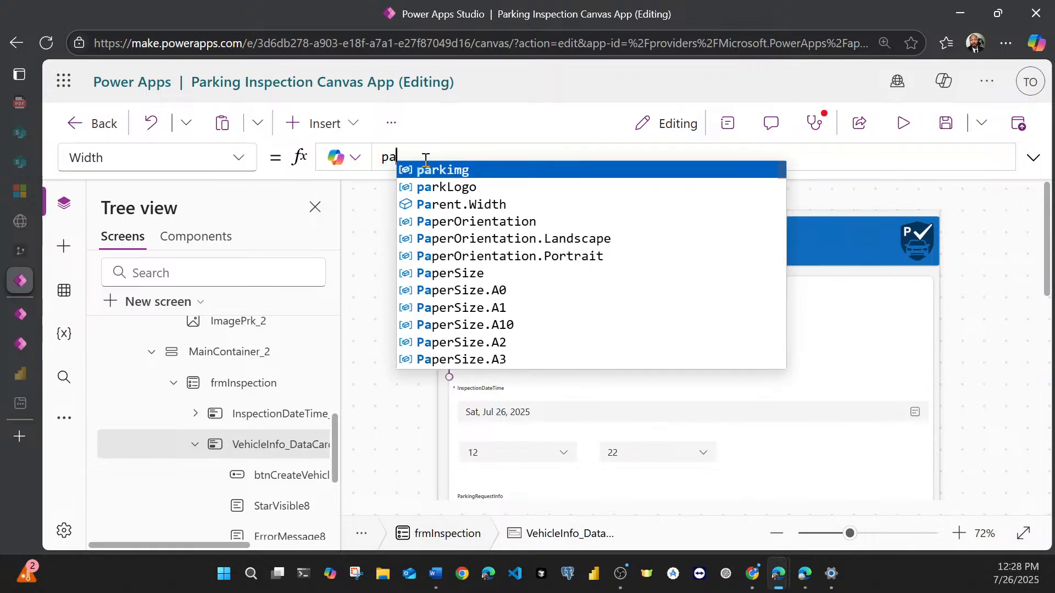
pyautogui.click(454, 204)
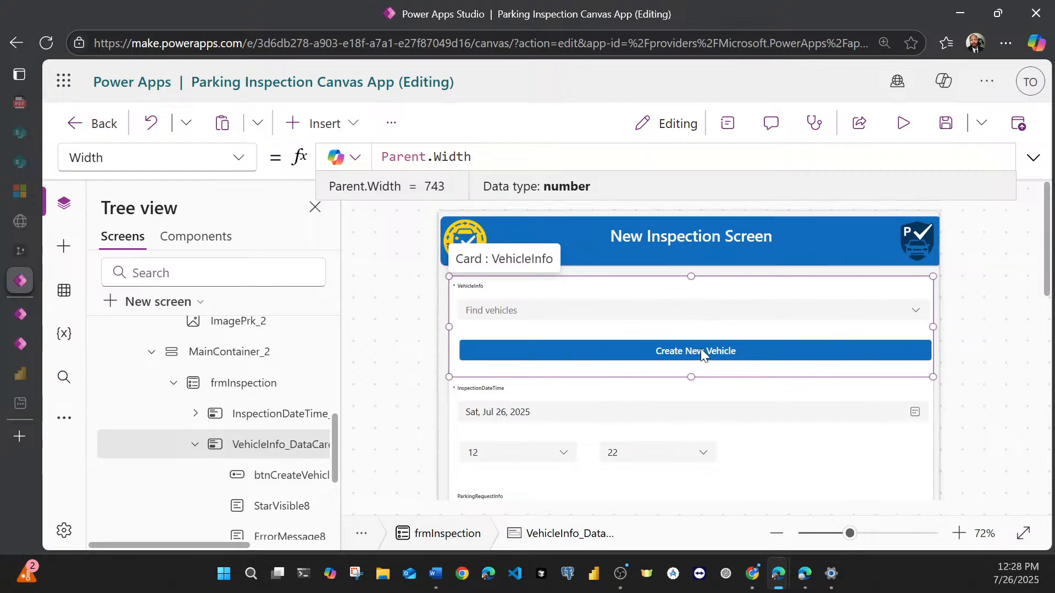
pyautogui.click(944, 128)
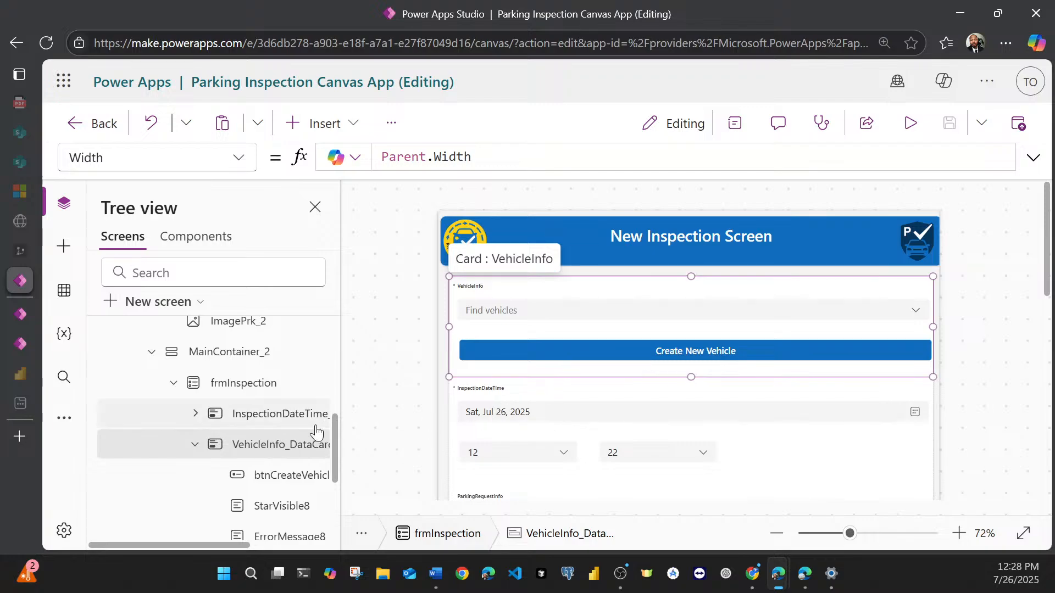
# Step: Set the Width property of the InspectionDateTime and ParkingRequestInfo cards together to Parent.Width
pyautogui.scroll(-2, 489, 381)
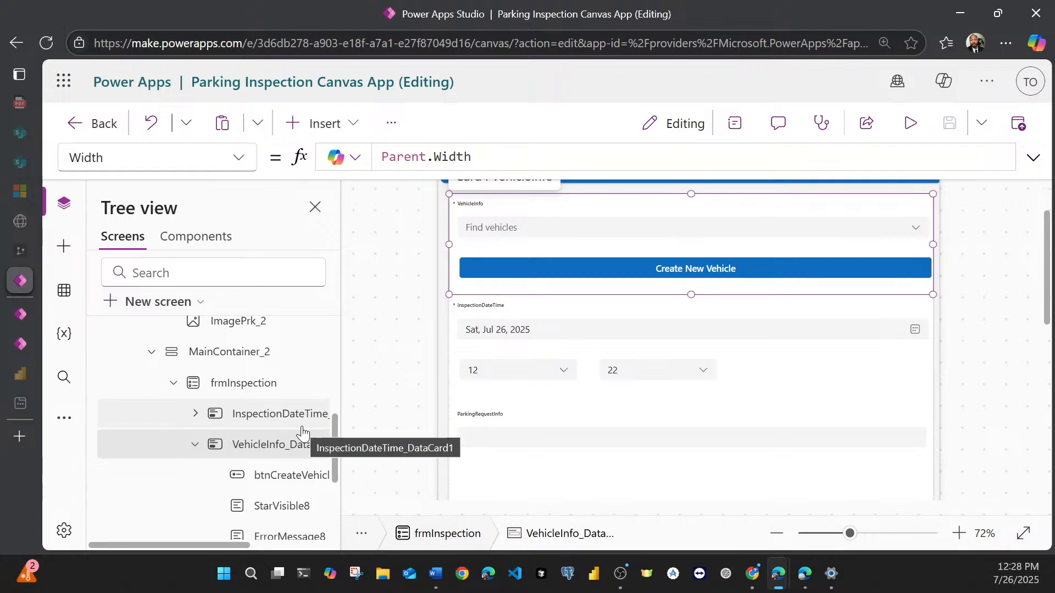
pyautogui.click(195, 444)
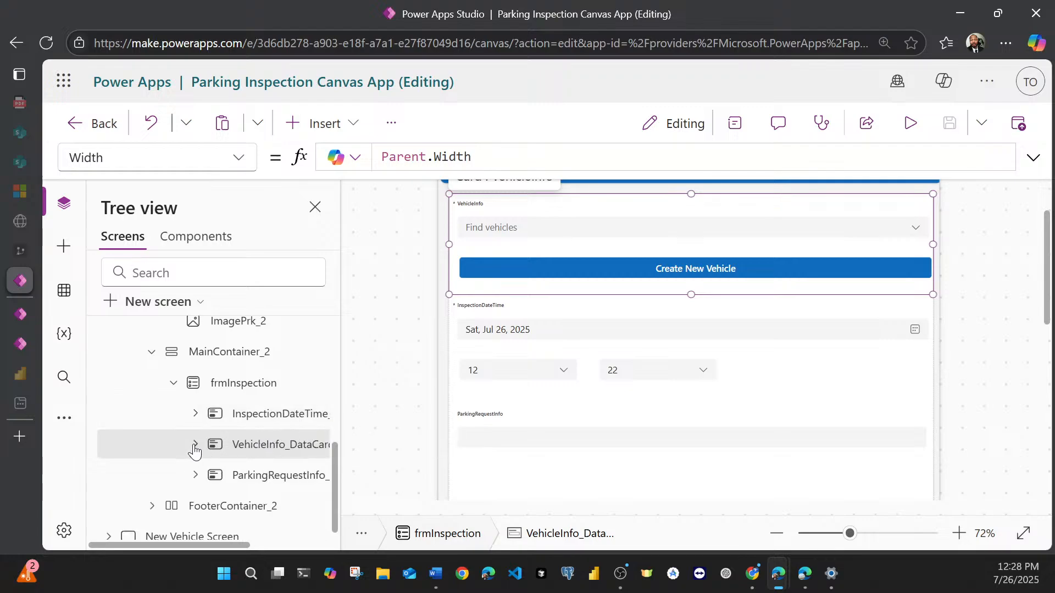
pyautogui.click(228, 423)
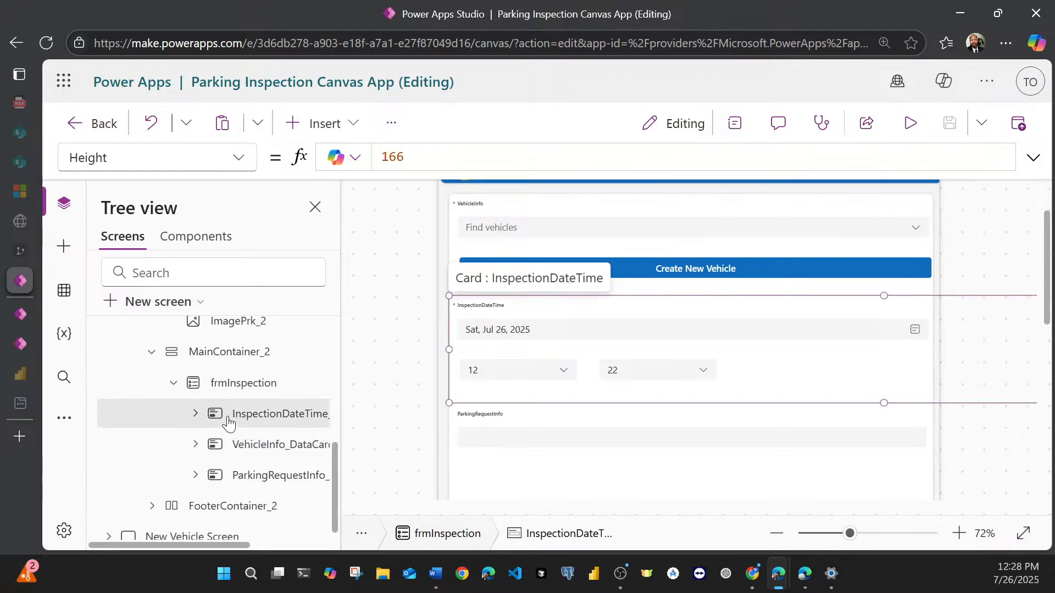
pyautogui.click(237, 476)
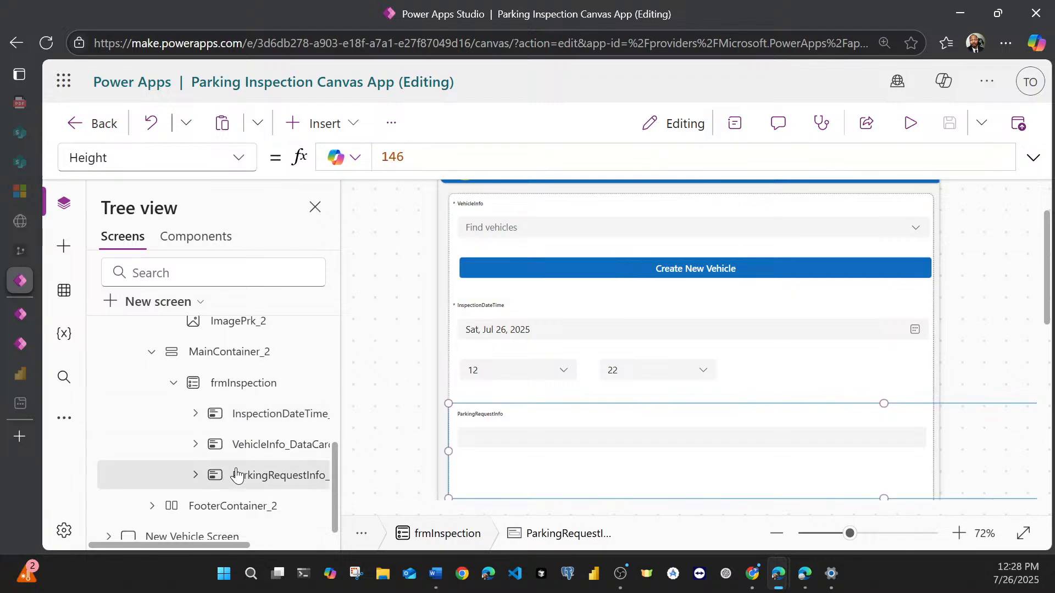
pyautogui.keyDown('ctrl'); pyautogui.click(253, 423); pyautogui.keyUp('ctrl')
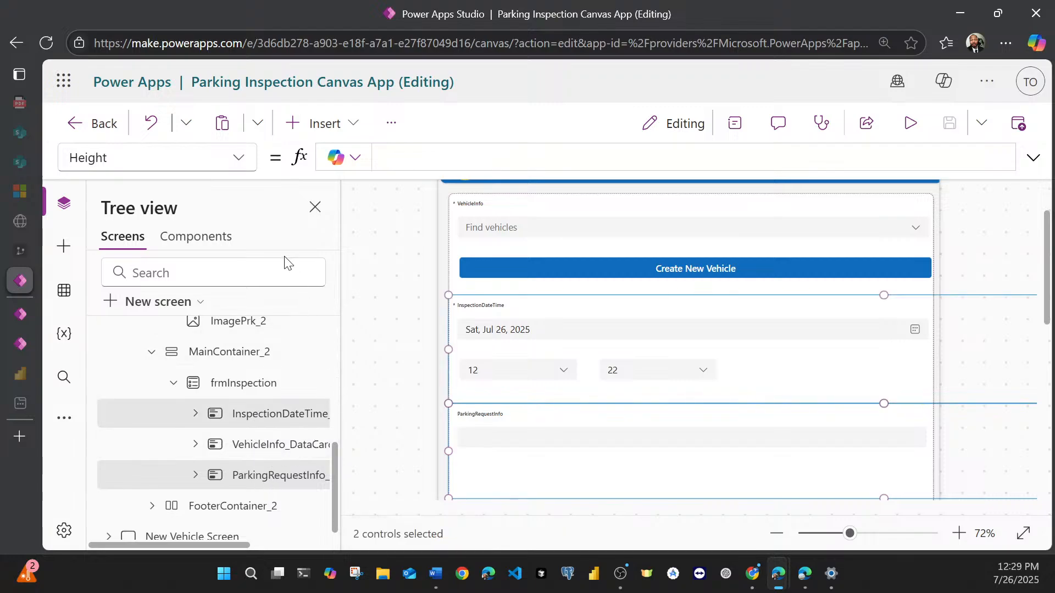
pyautogui.click(240, 165)
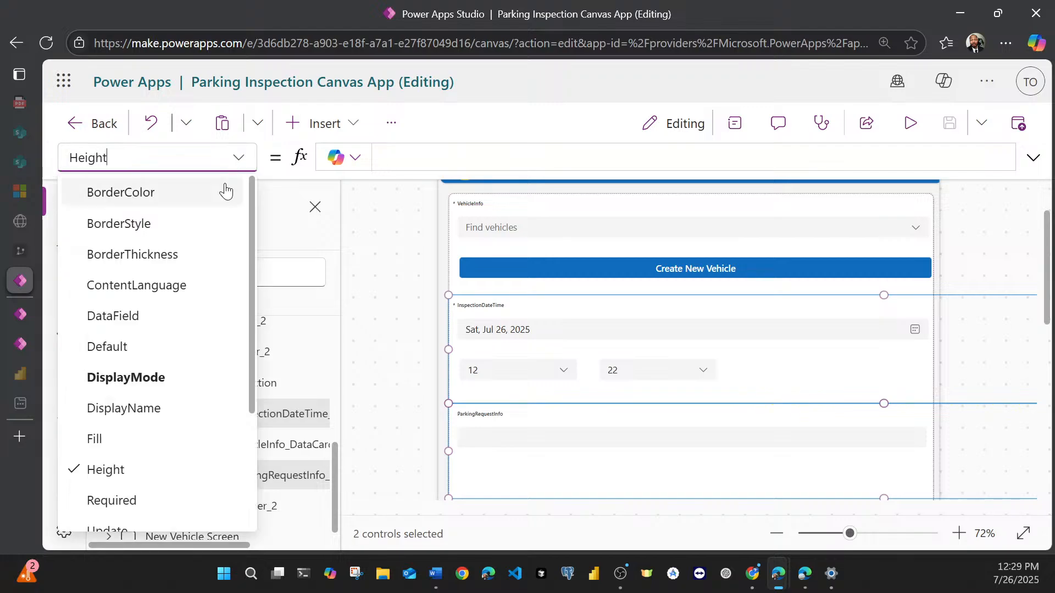
pyautogui.scroll(-3, 144, 443)
pyautogui.click(144, 433)
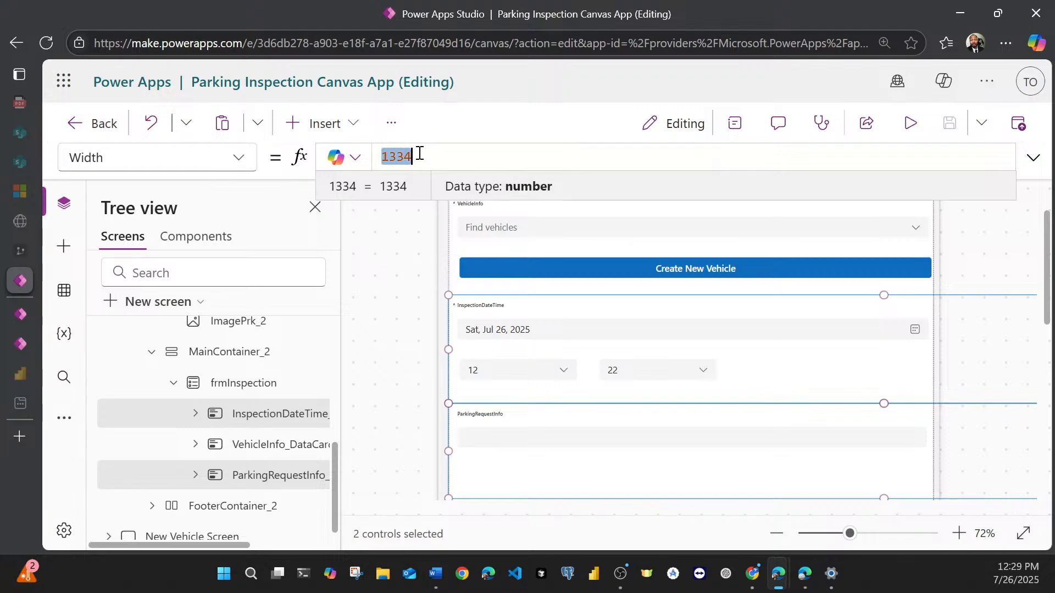
pyautogui.press('BackSpace')
pyautogui.write('pare')
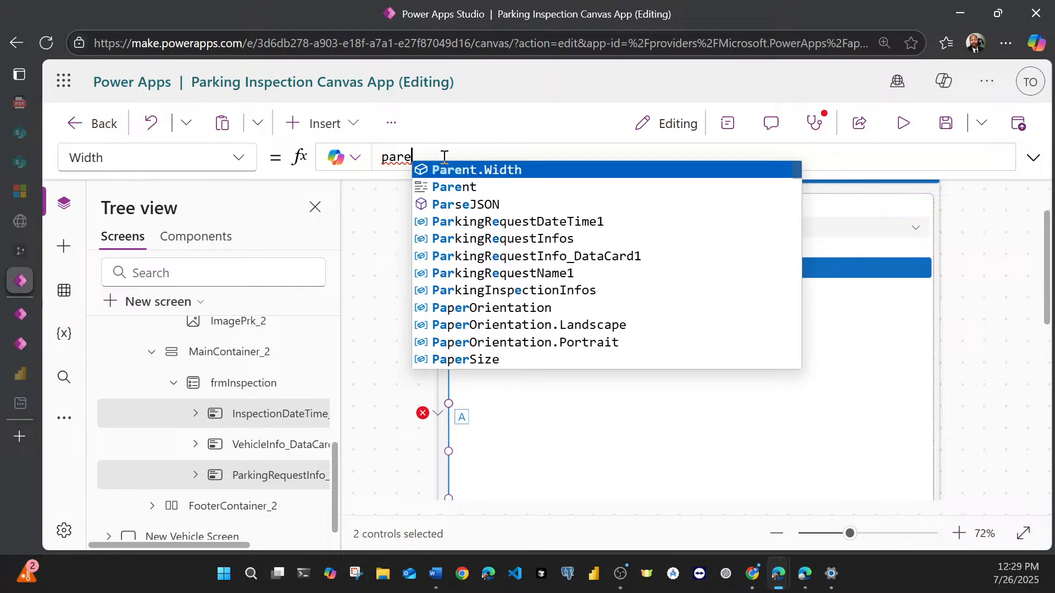
pyautogui.click(442, 169)
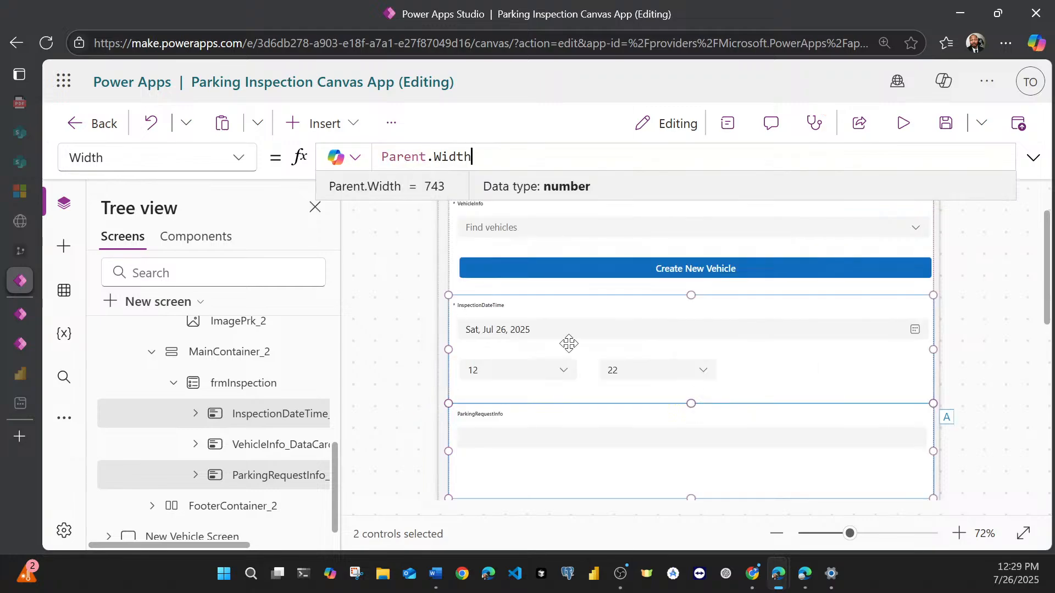
pyautogui.scroll(-3, 471, 412)
pyautogui.scroll(5, 478, 412)
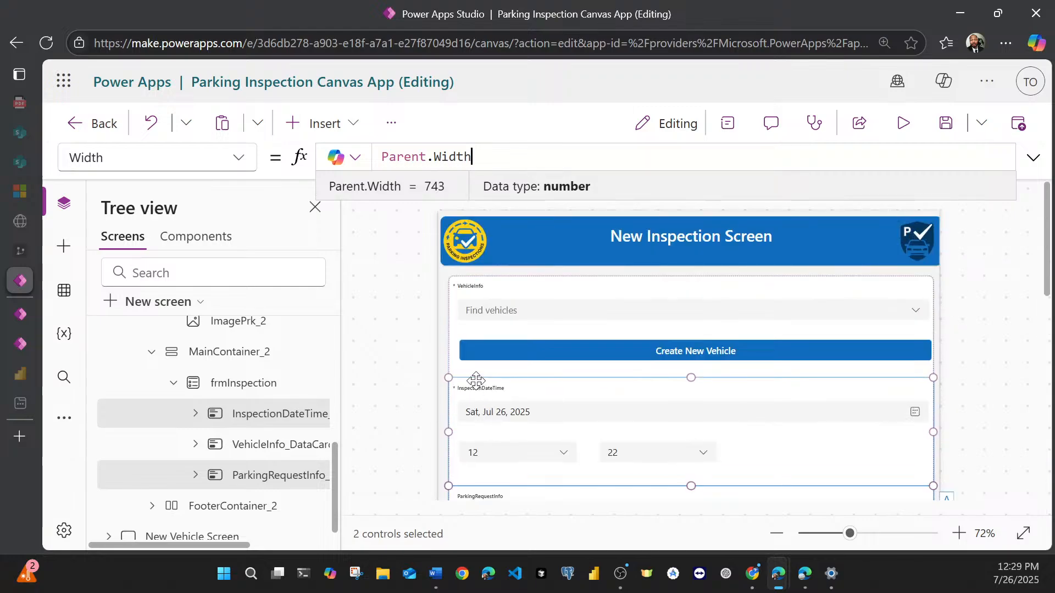
# Step: Select the VehicleInfo card, show its properties and hide the screen tree to make room for the canvas
pyautogui.click(476, 296)
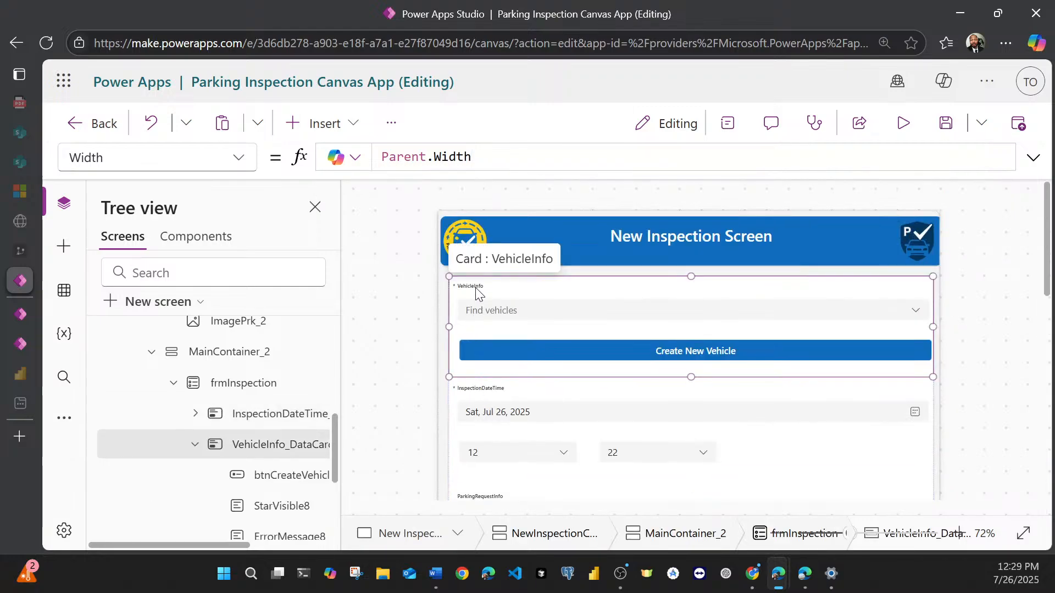
pyautogui.click(475, 286)
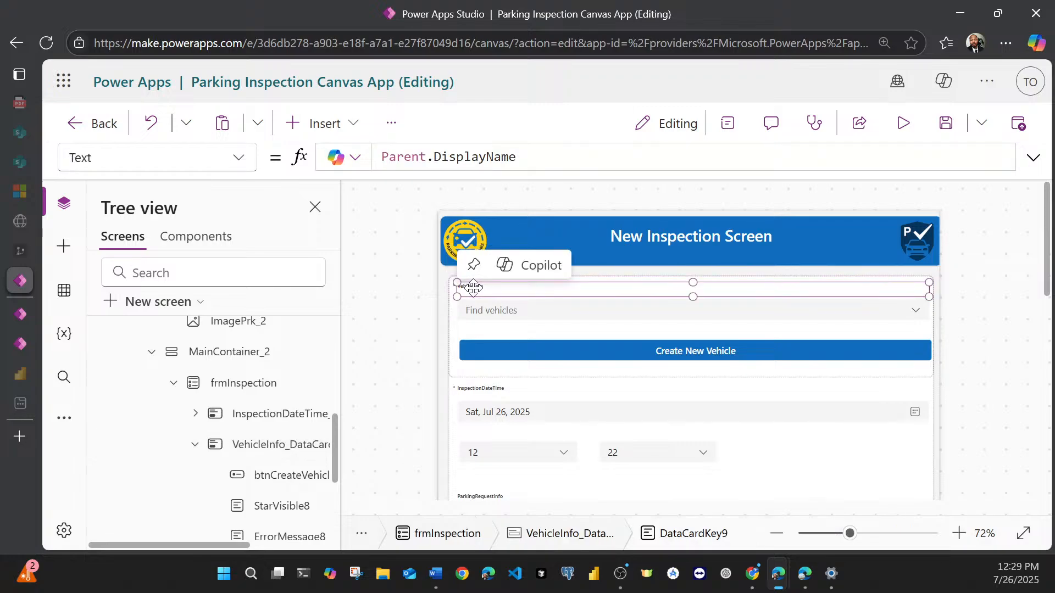
pyautogui.scroll(-1, 266, 472)
pyautogui.scroll(-3, 267, 472)
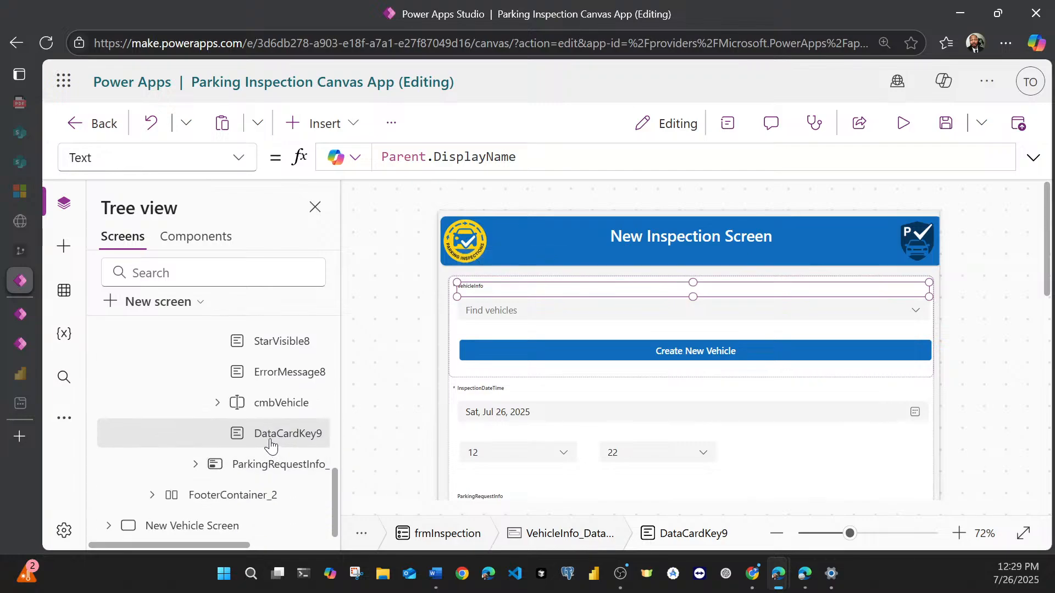
pyautogui.click(494, 287)
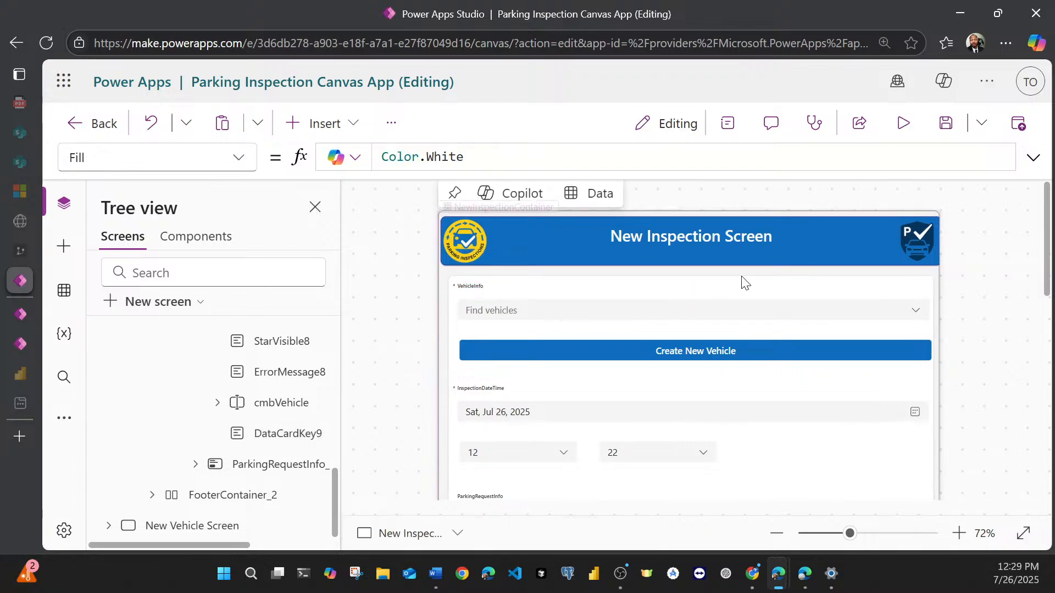
pyautogui.click(476, 295)
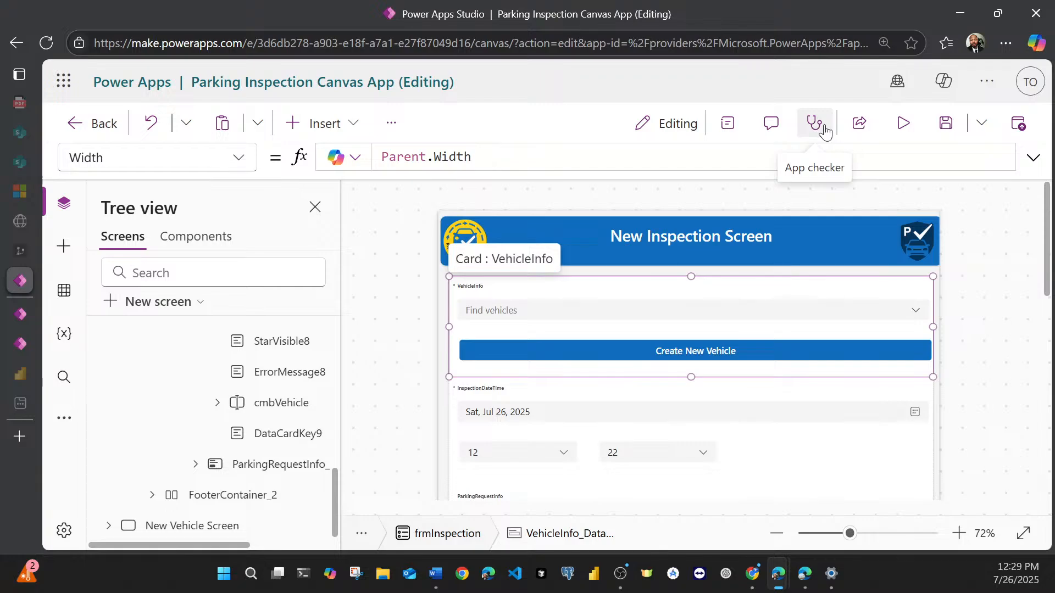
pyautogui.click(728, 126)
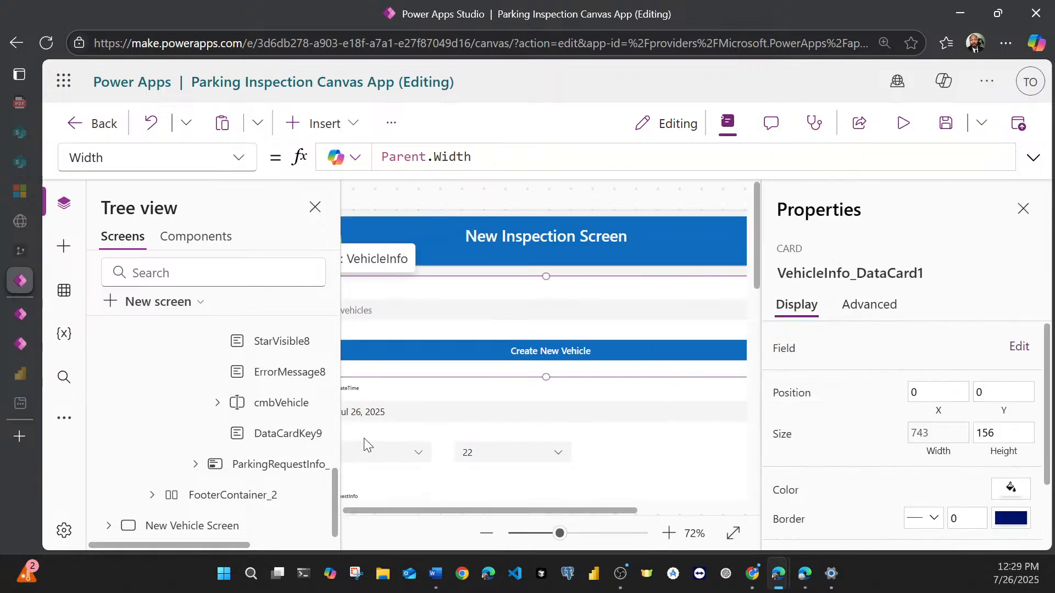
pyautogui.click(313, 207)
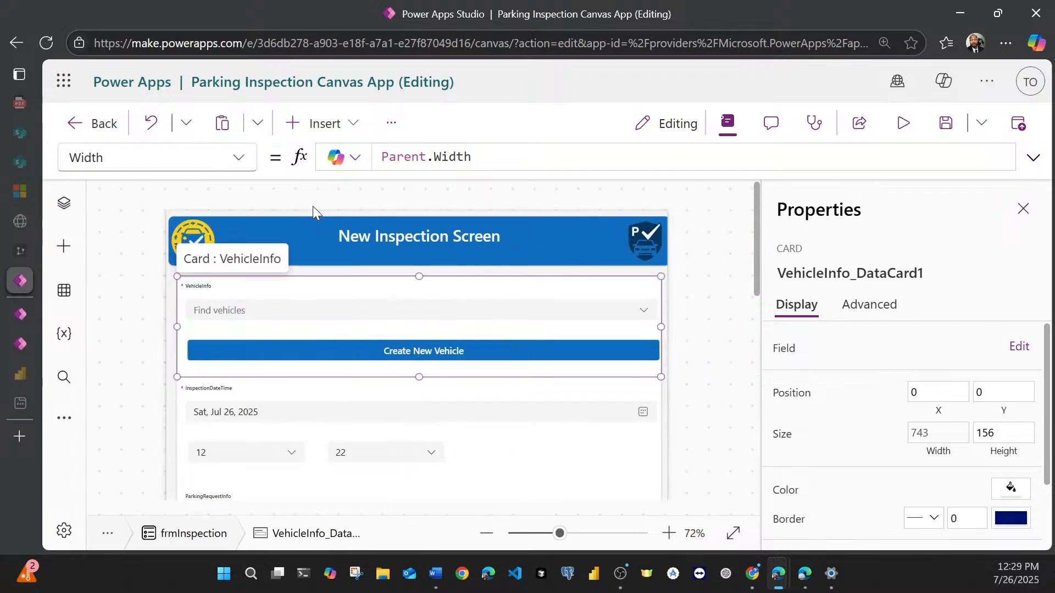
# Step: Set the font size of the VehicleInfo card's title label to 28
pyautogui.click(208, 286)
pyautogui.scroll(-2, 937, 384)
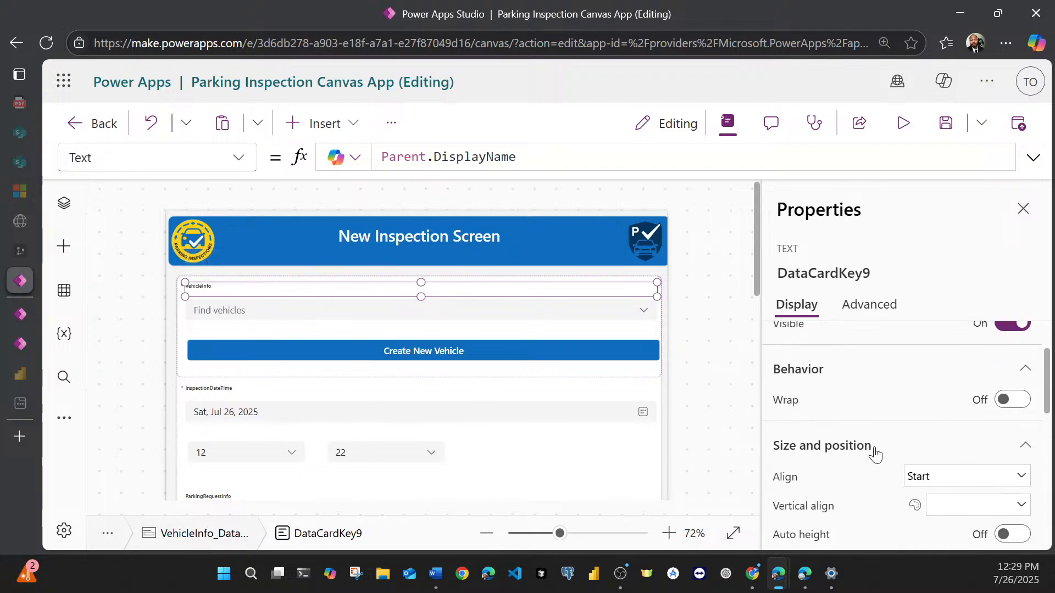
pyautogui.scroll(2, 875, 455)
pyautogui.scroll(-4, 875, 454)
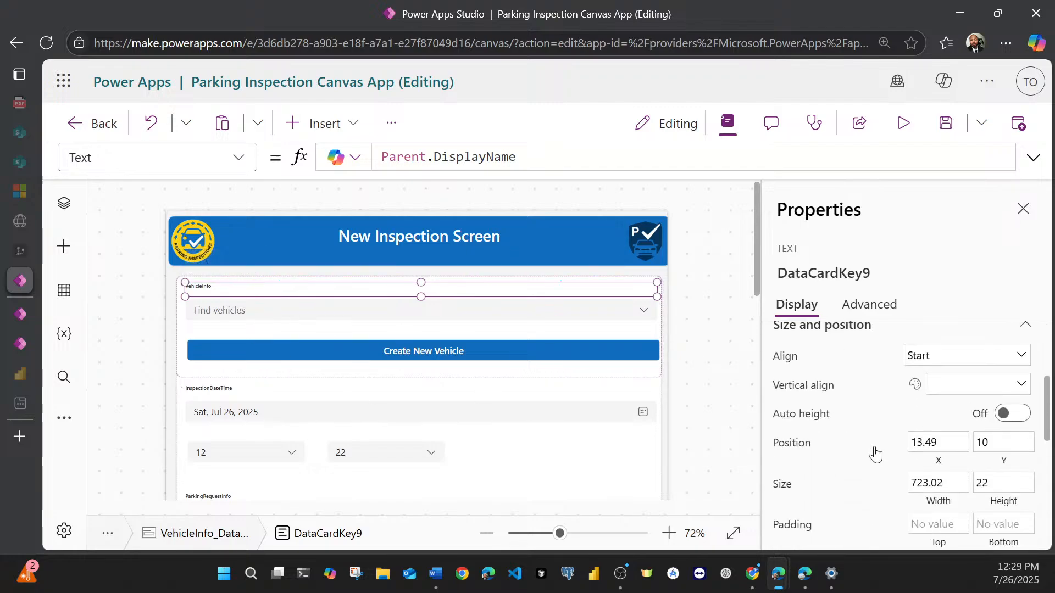
pyautogui.scroll(-1, 875, 454)
pyautogui.scroll(-4, 875, 446)
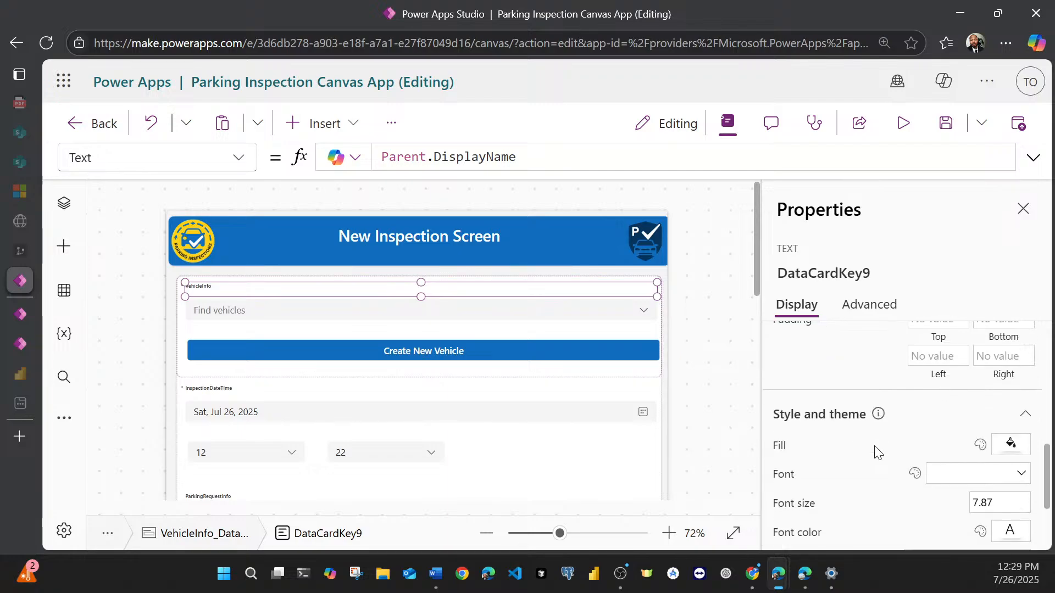
pyautogui.scroll(2, 874, 446)
pyautogui.scroll(-3, 875, 446)
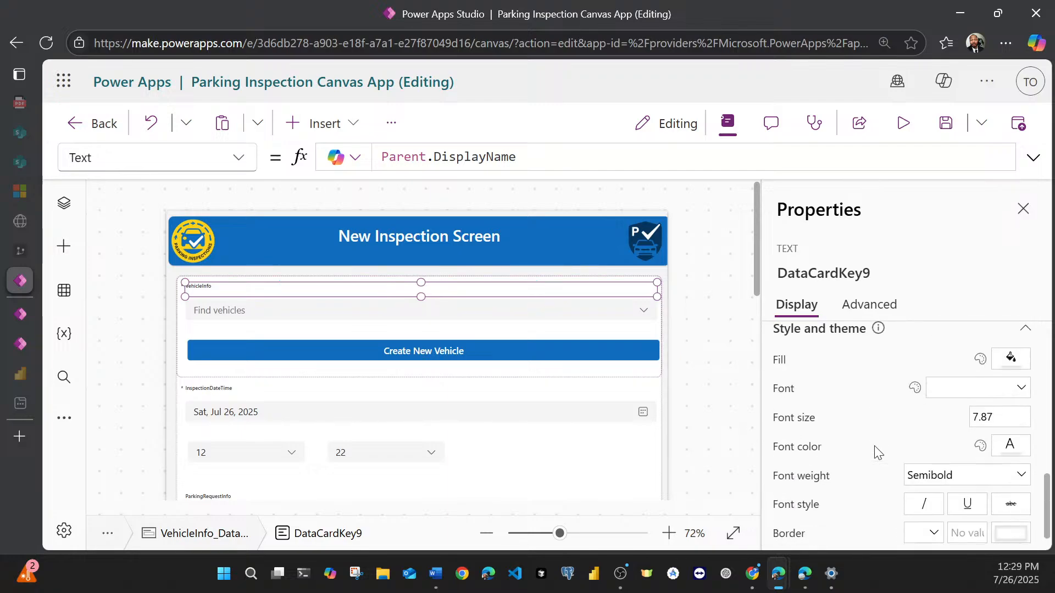
pyautogui.click(993, 417)
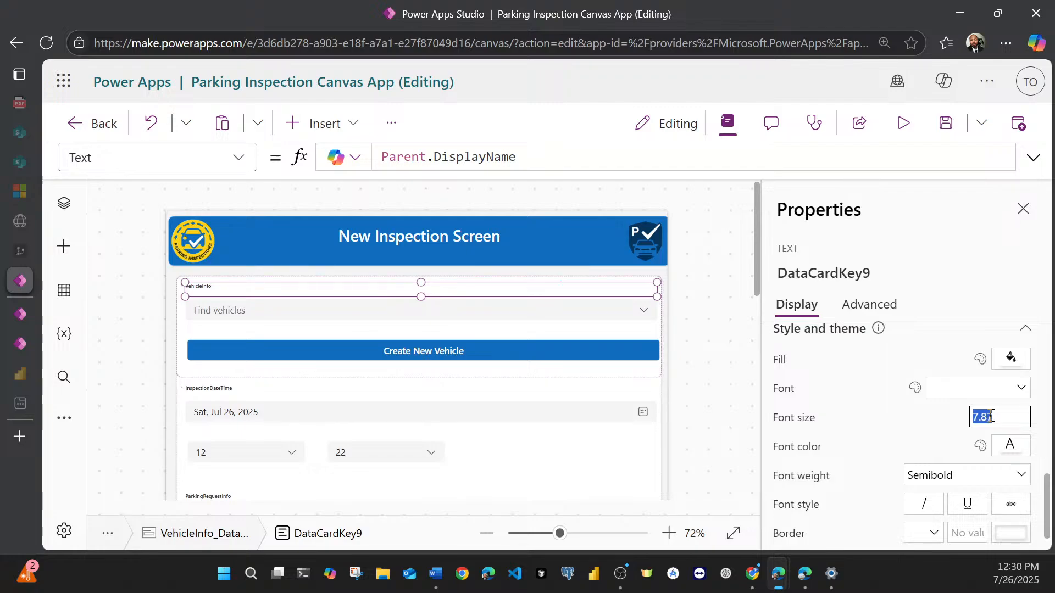
pyautogui.write('28')
pyautogui.click(928, 253)
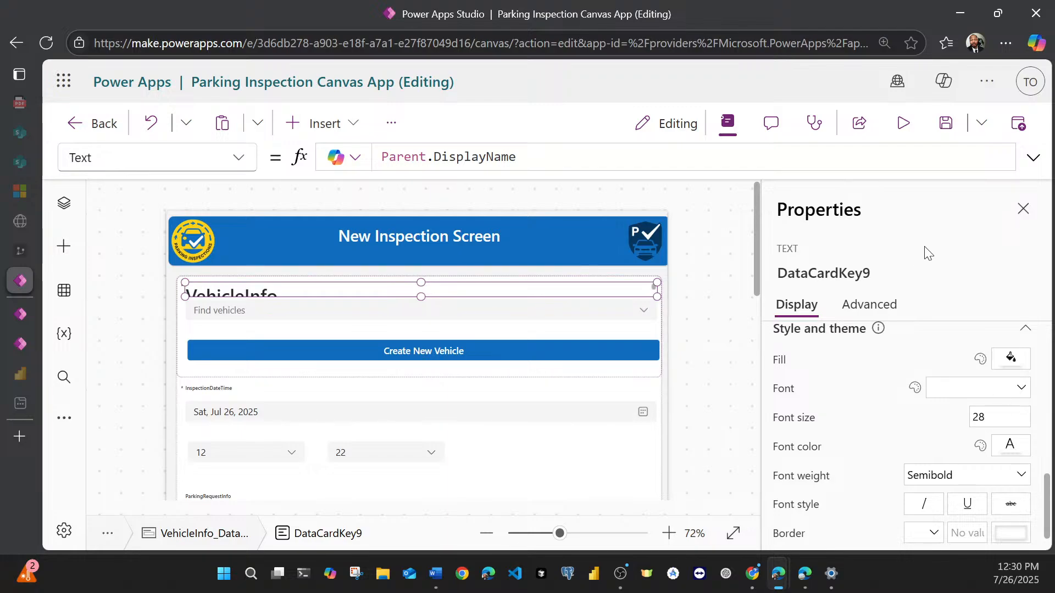
# Step: Reduce the VehicleInfo title label's font size to 18 and check how it fits inside the card
pyautogui.click(993, 413)
pyautogui.write('18')
pyautogui.press('Return')
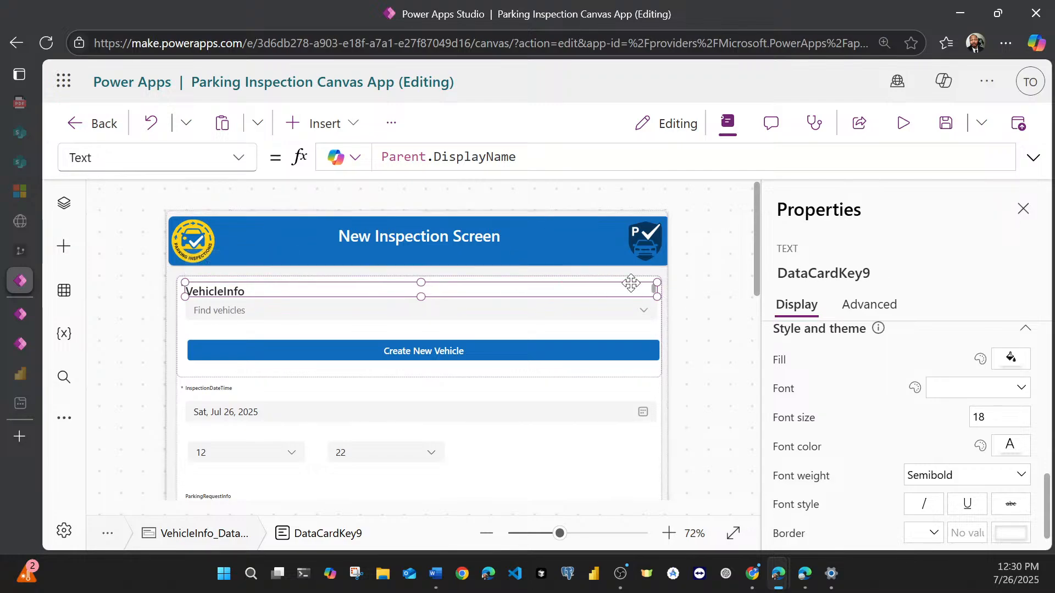
pyautogui.click(725, 356)
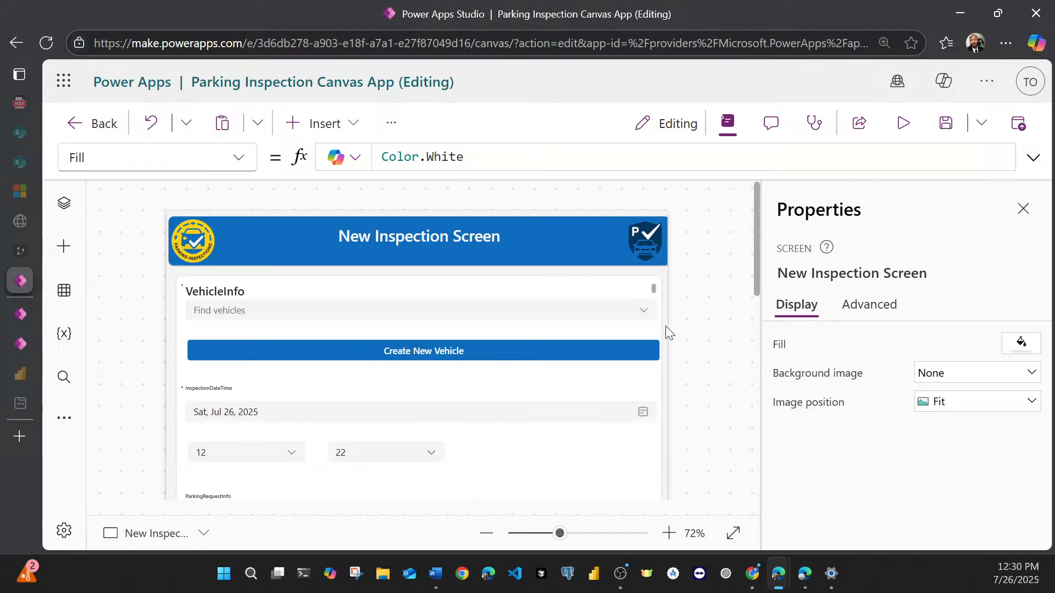
pyautogui.click(637, 292)
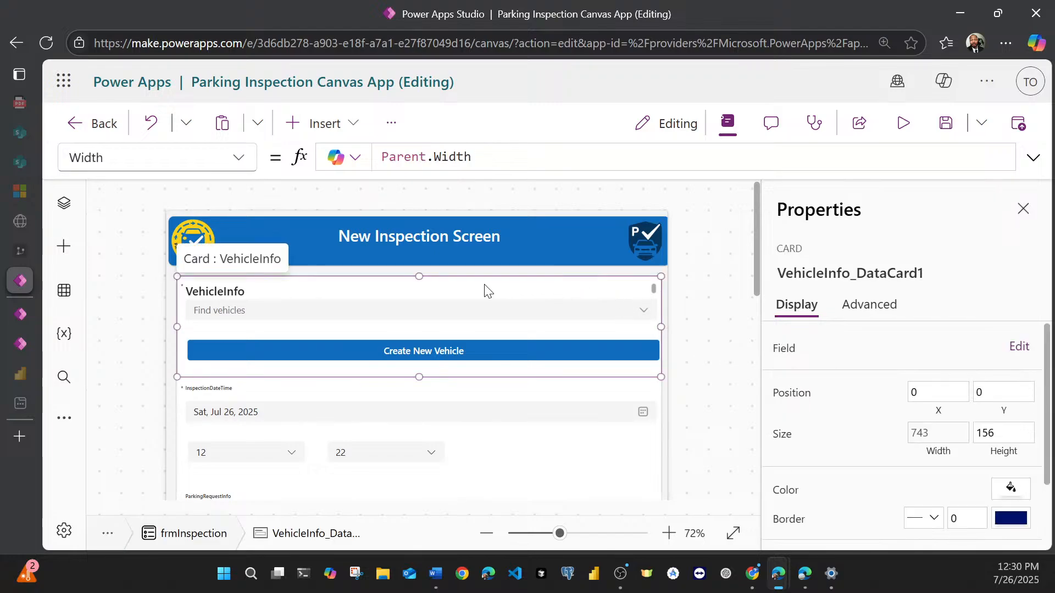
# Step: Select the VehicleInfo card's title label again and set its font size to 16
pyautogui.click(246, 291)
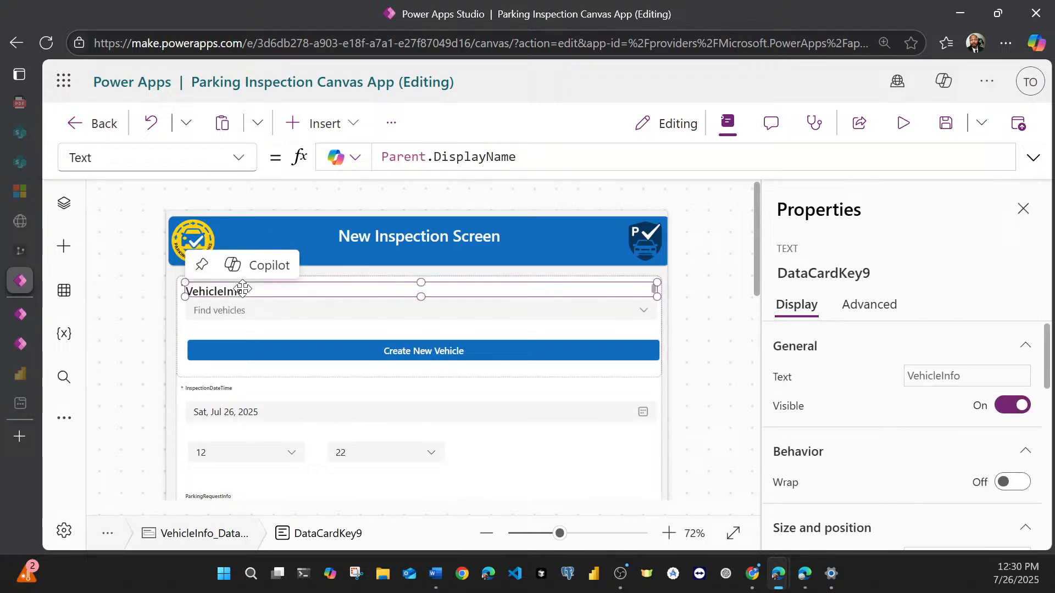
pyautogui.scroll(-5, 906, 431)
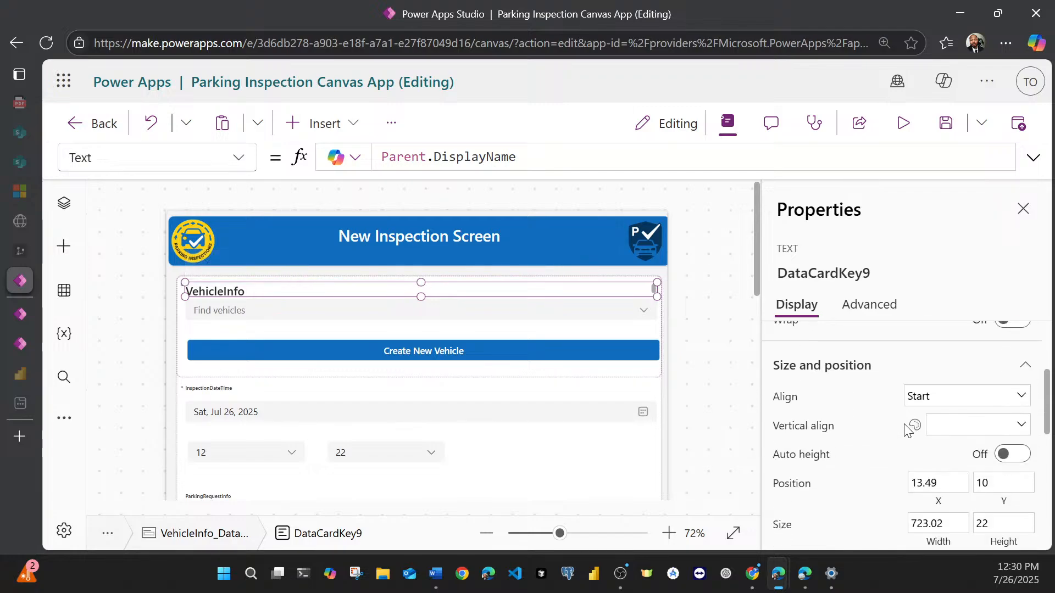
pyautogui.scroll(-3, 953, 488)
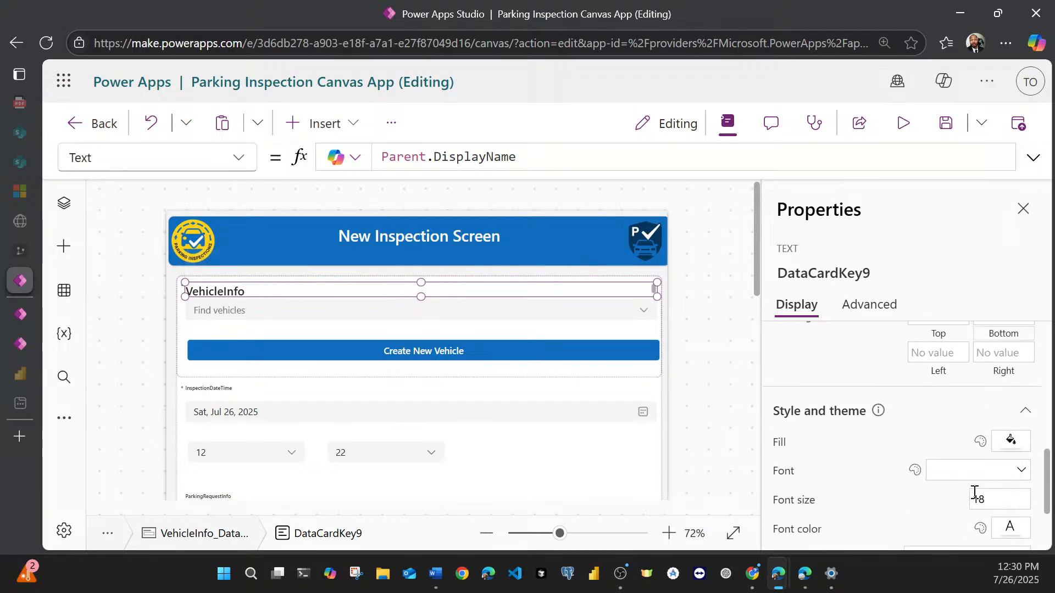
pyautogui.click(987, 498)
pyautogui.press('BackSpace')
pyautogui.write('6')
pyautogui.click(1000, 285)
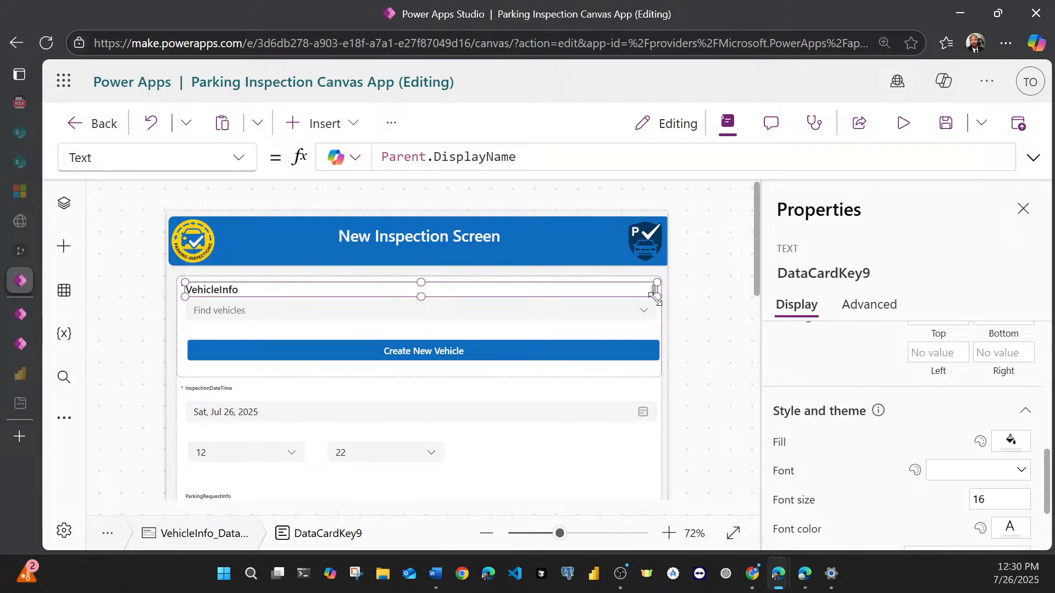
# Step: Stretch the VehicleInfo title label downward to a height of about 26 and check its size values
pyautogui.moveTo(655, 298); pyautogui.dragTo(655, 304)
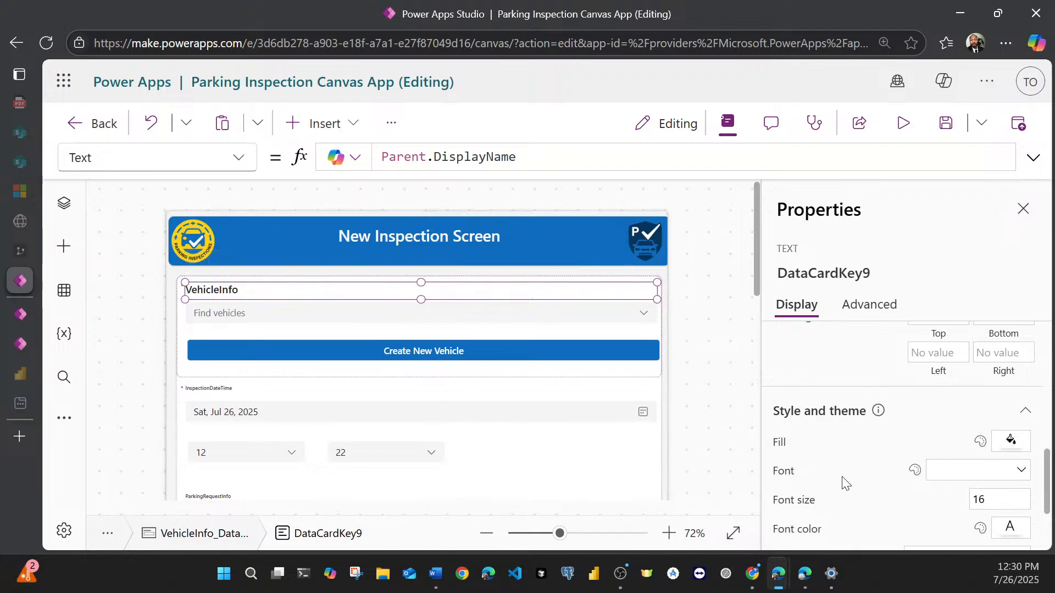
pyautogui.scroll(2, 879, 471)
pyautogui.scroll(3, 881, 471)
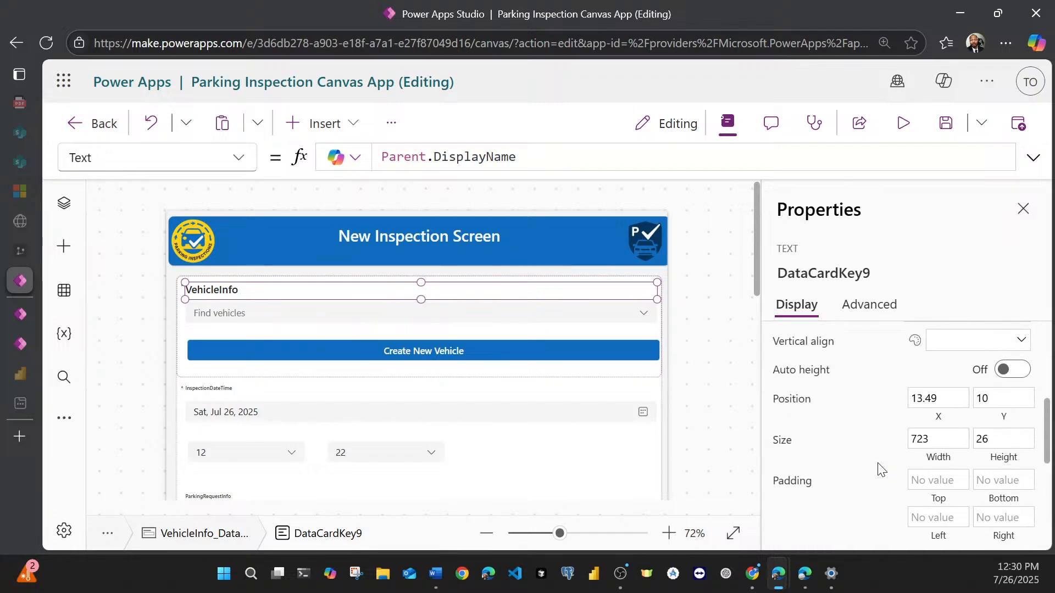
pyautogui.scroll(-2, 881, 471)
pyautogui.scroll(-2, 250, 330)
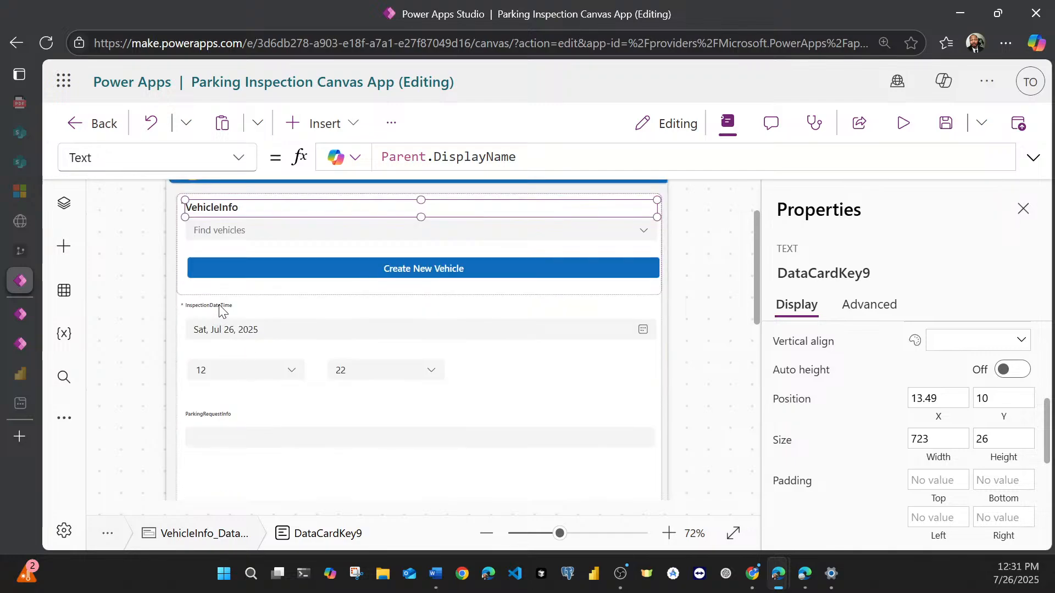
# Step: Set the font size of the Create New Vehicle button to 18
pyautogui.click(392, 266)
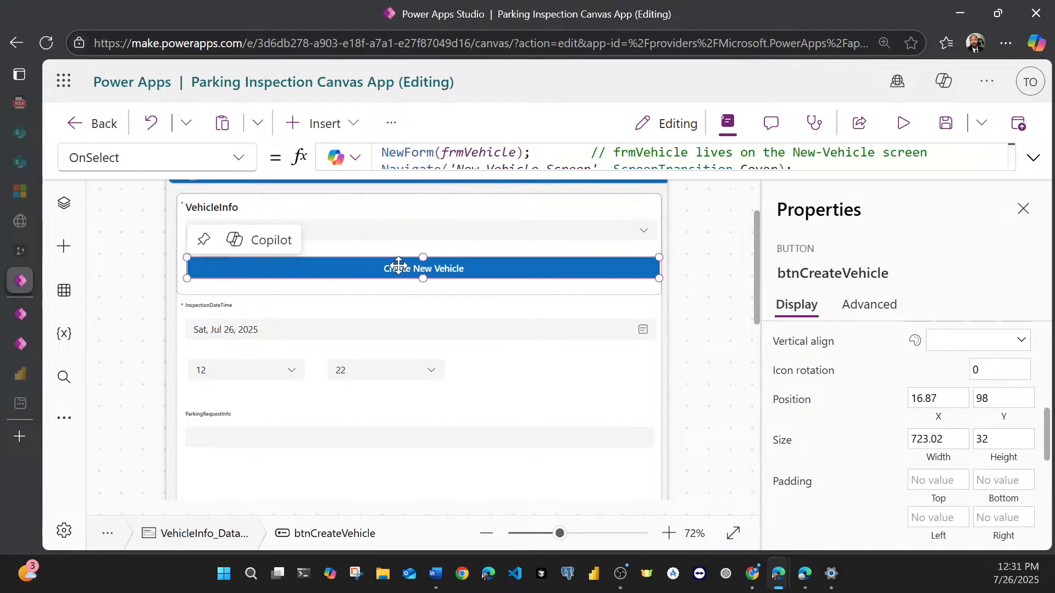
pyautogui.scroll(-6, 857, 434)
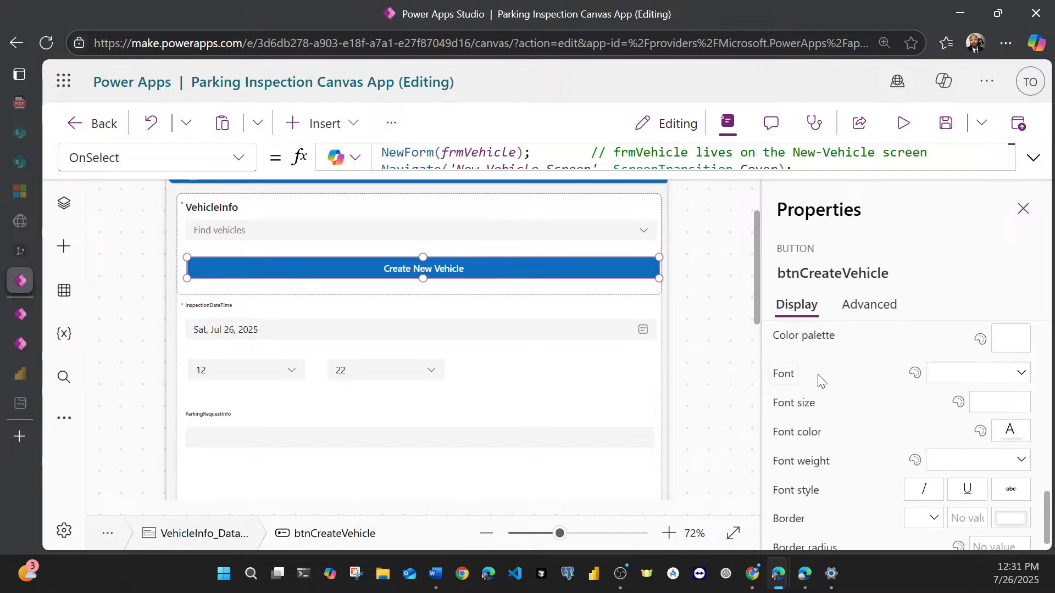
pyautogui.click(961, 373)
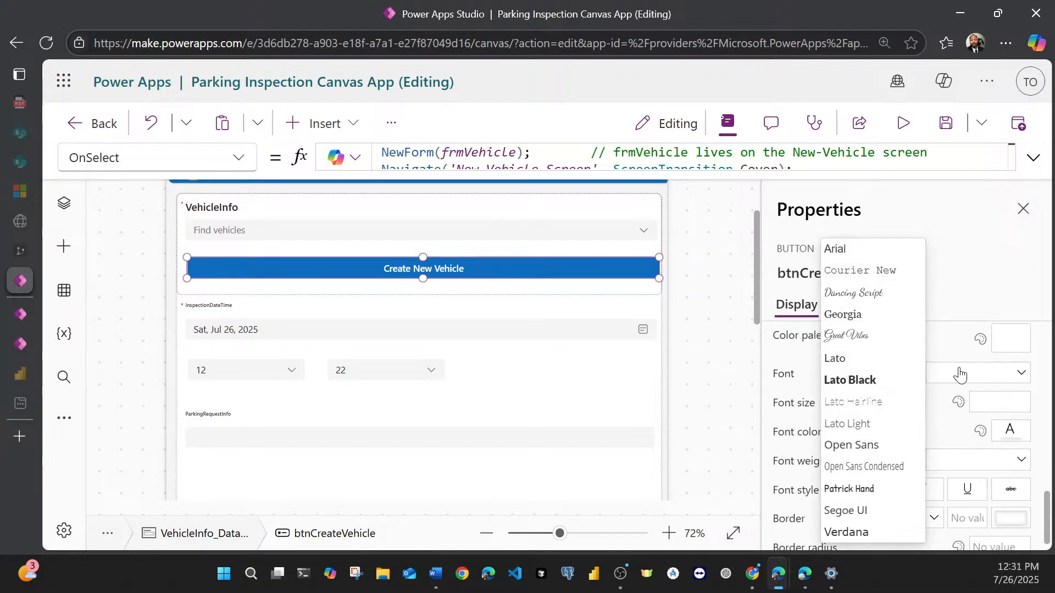
pyautogui.click(991, 278)
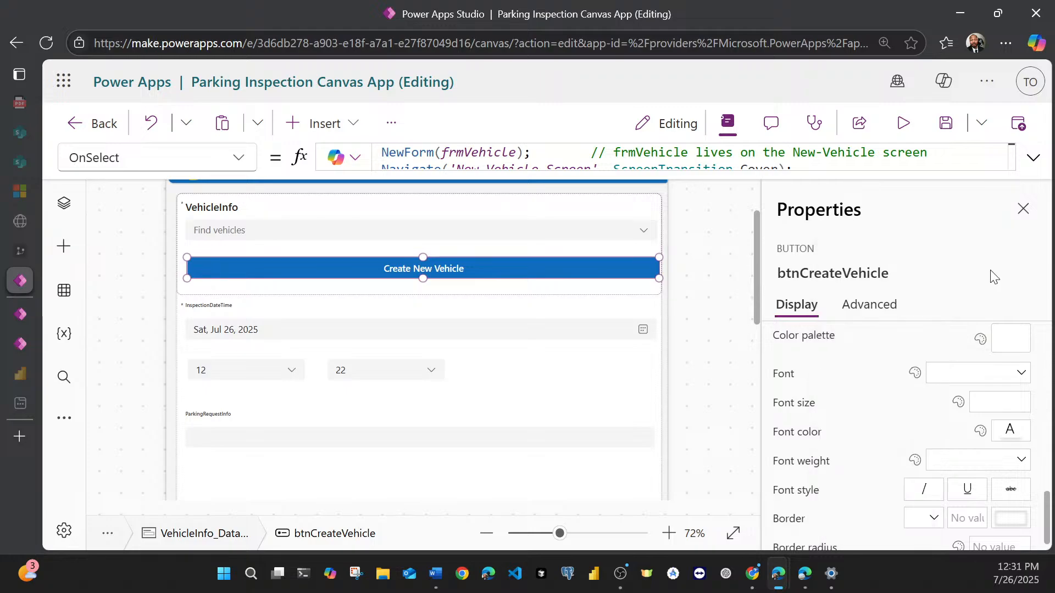
pyautogui.click(997, 399)
pyautogui.scroll(-1, 879, 308)
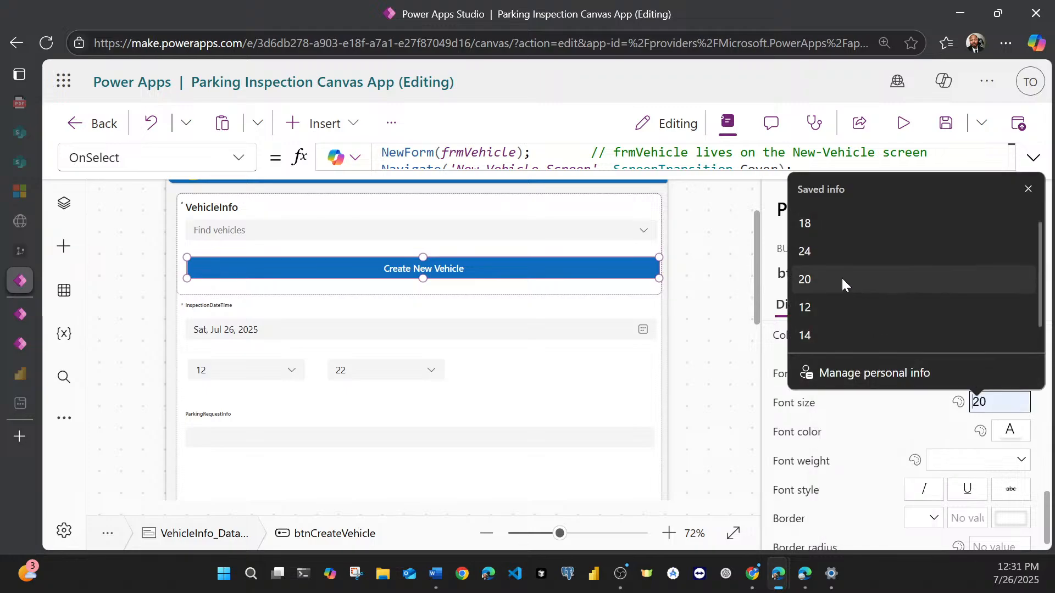
pyautogui.click(822, 227)
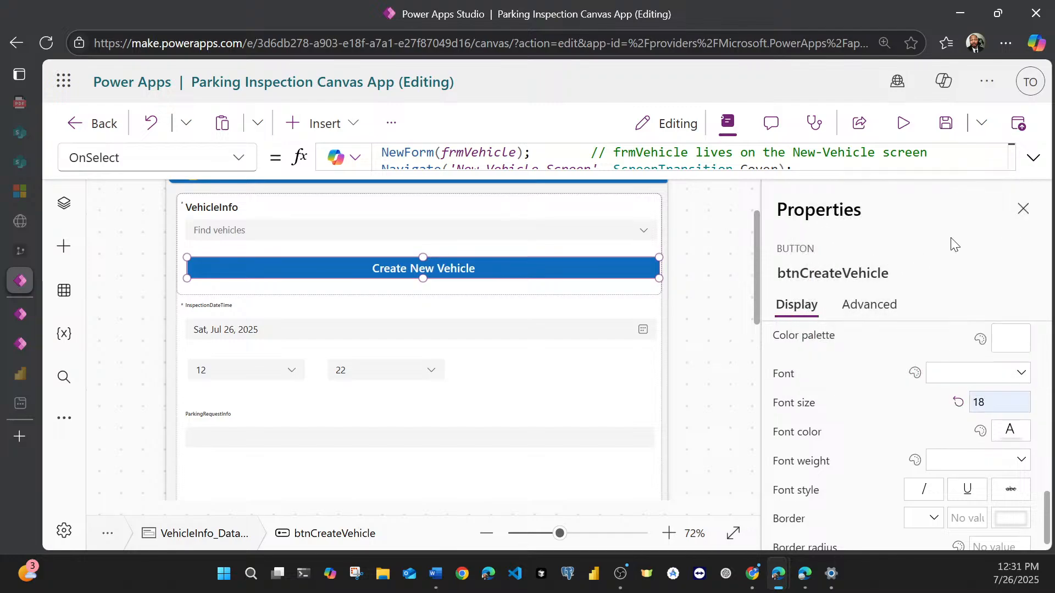
# Step: Compare the font size of the InspectionDateTime title label with that of the VehicleInfo title label
pyautogui.click(217, 305)
pyautogui.click(216, 305)
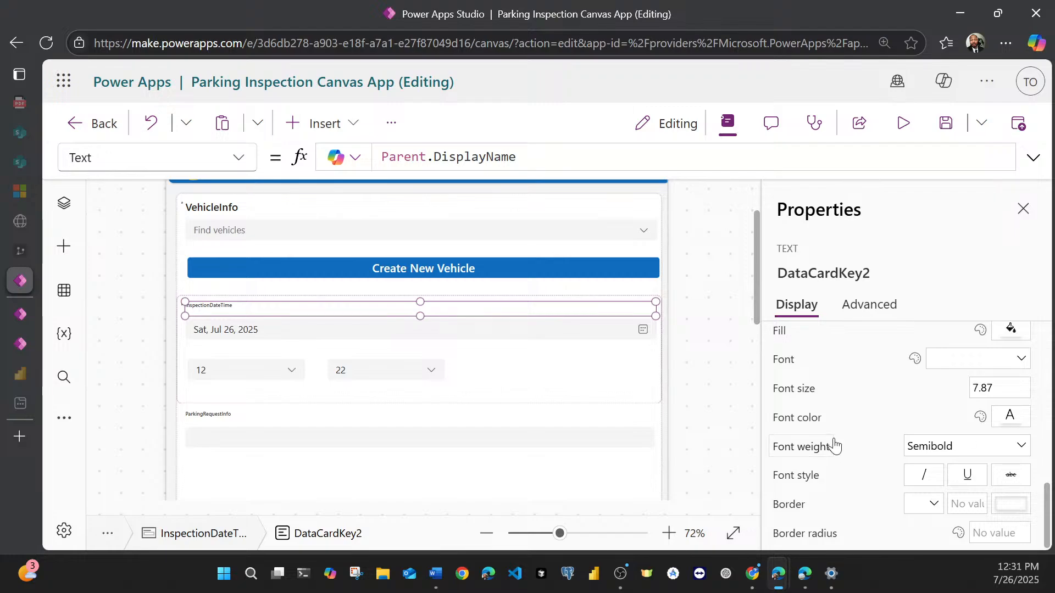
pyautogui.doubleClick(973, 390)
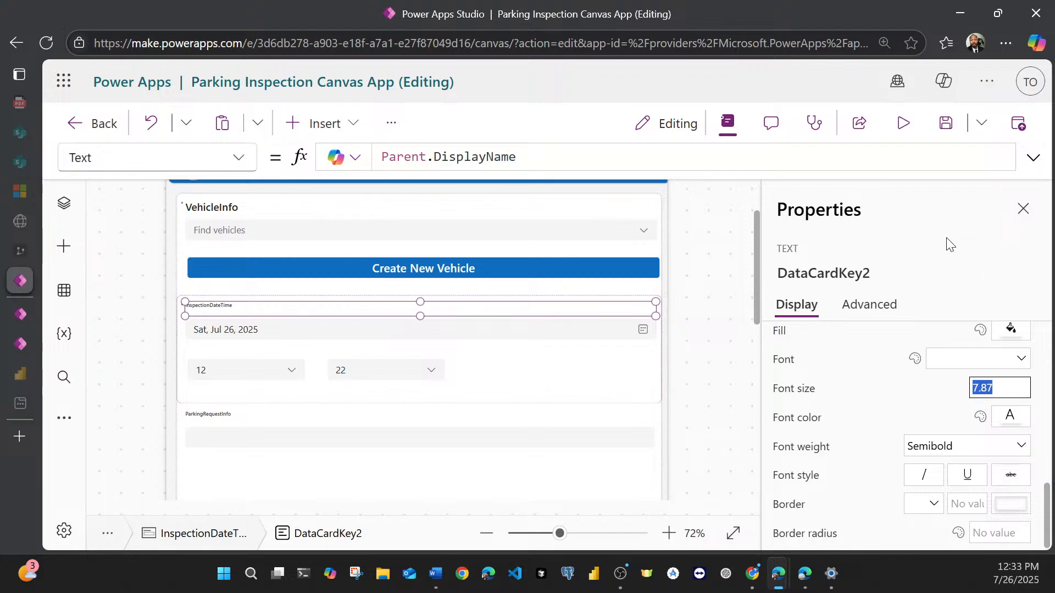
pyautogui.moveTo(434, 308)
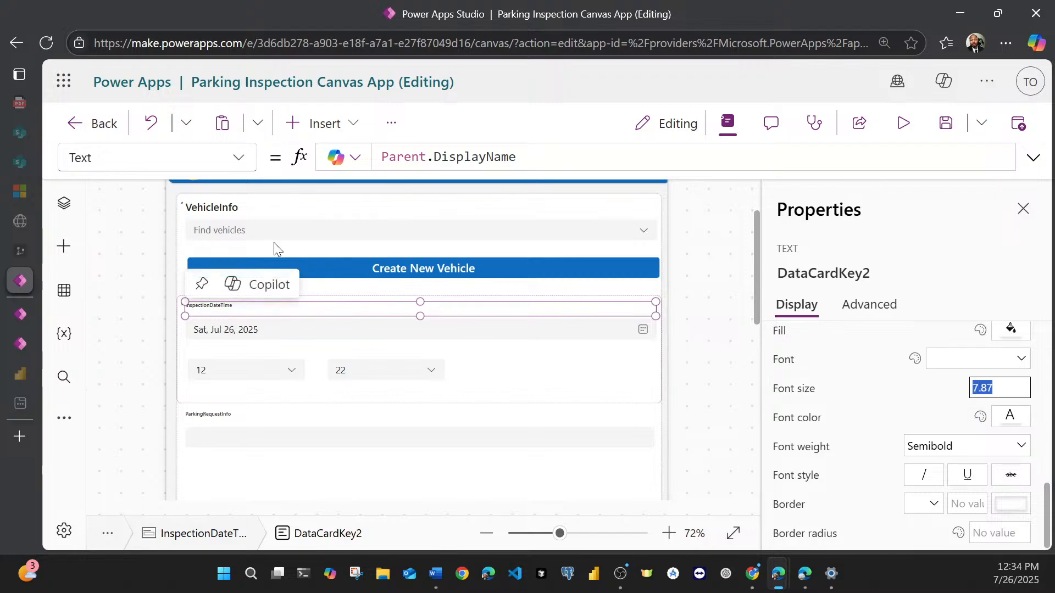
pyautogui.click(226, 208)
pyautogui.click(225, 206)
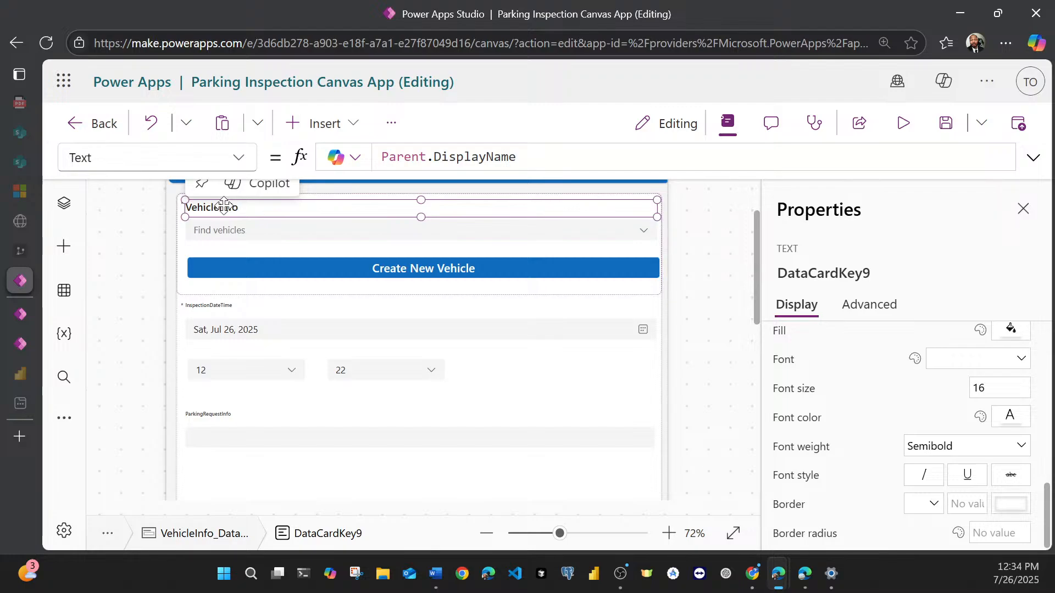
# Step: Set the font size of the InspectionDateTime card's title label to 16
pyautogui.click(199, 311)
pyautogui.click(198, 306)
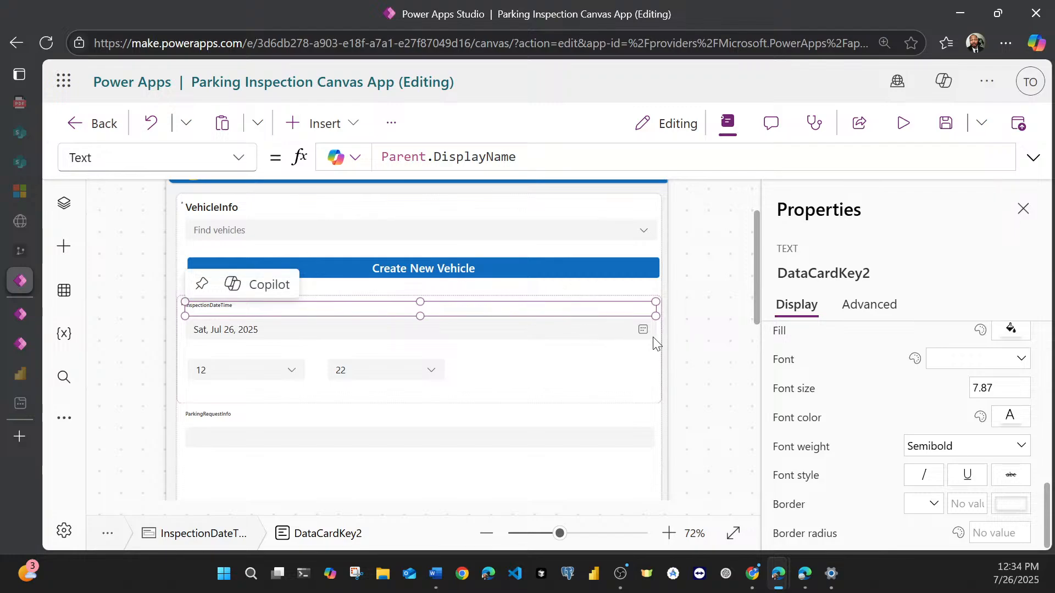
pyautogui.click(1015, 394)
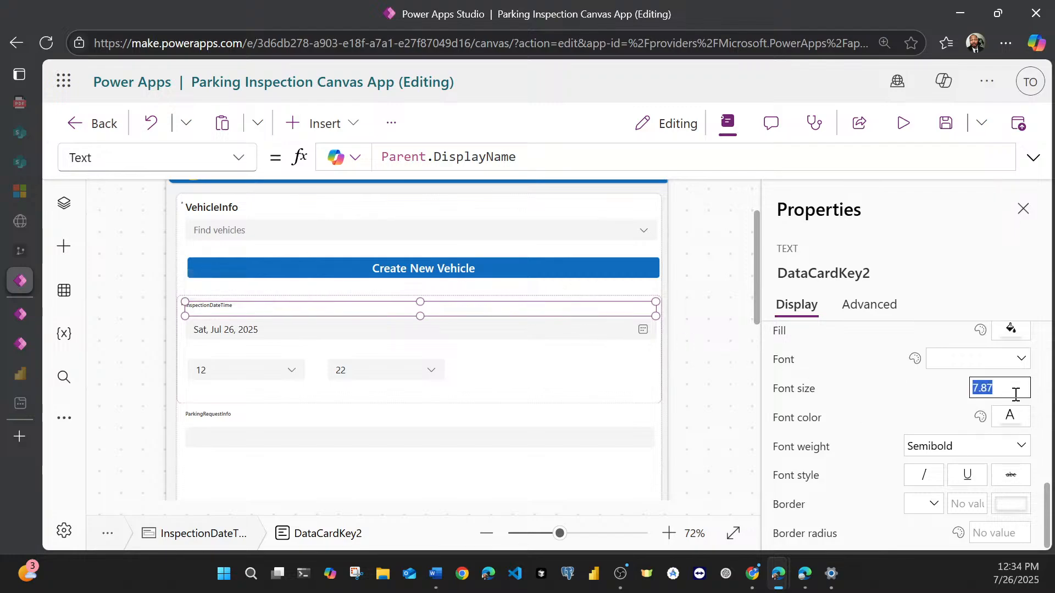
pyautogui.write('16')
pyautogui.click(954, 246)
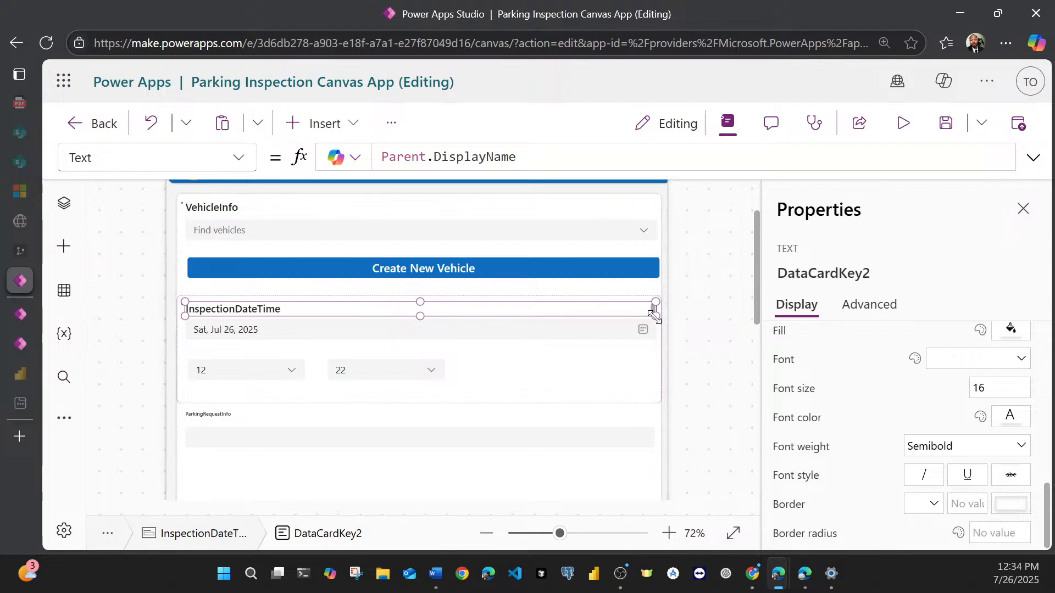
# Step: Stretch the InspectionDateTime title label downward to a height of about 28, check its size values, and select its card
pyautogui.moveTo(654, 316); pyautogui.dragTo(660, 333)
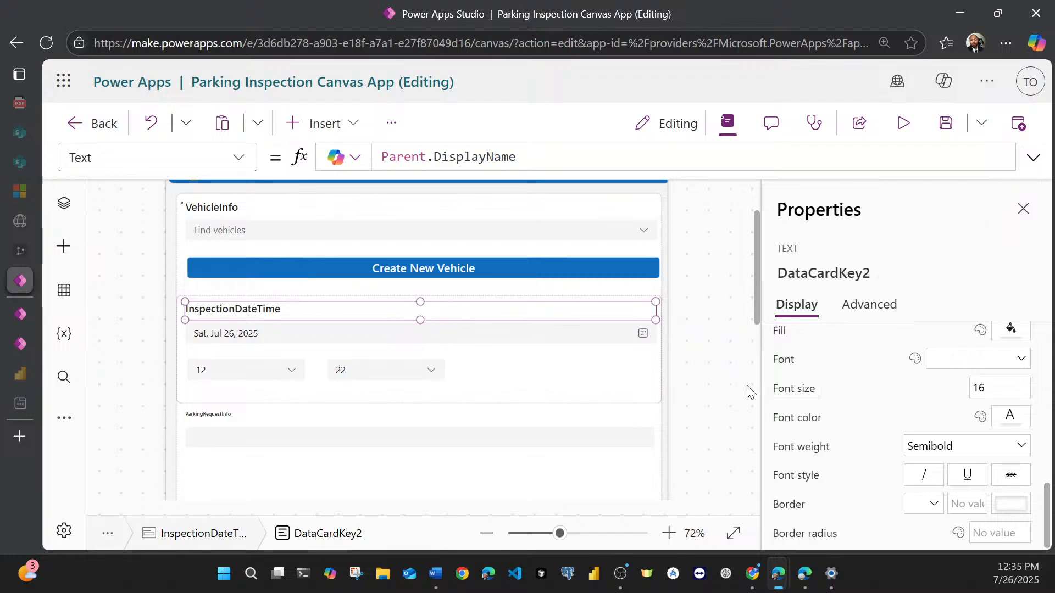
pyautogui.scroll(2, 908, 423)
pyautogui.scroll(3, 907, 423)
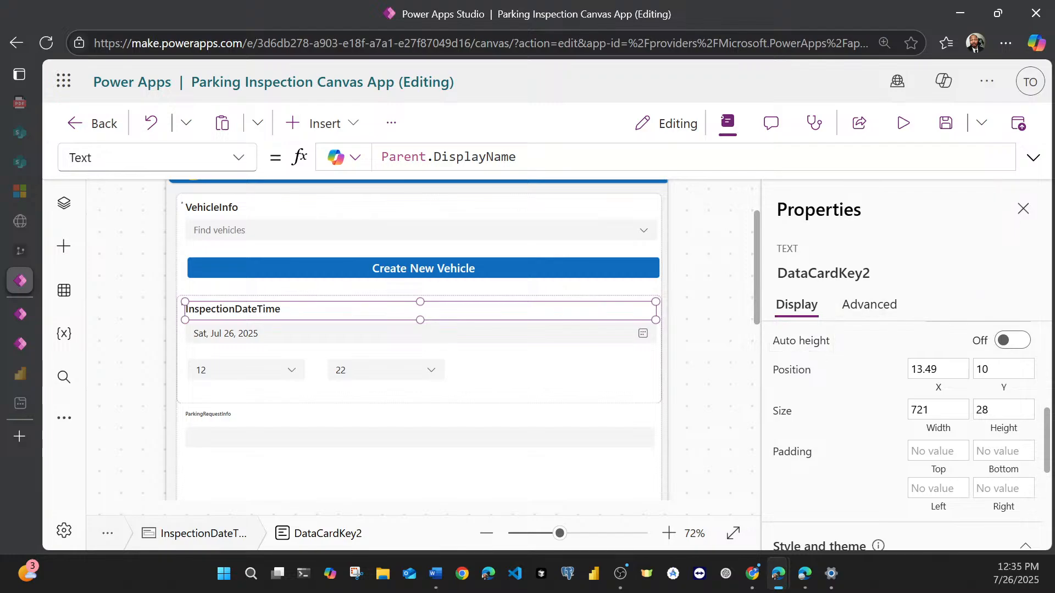
pyautogui.click(473, 397)
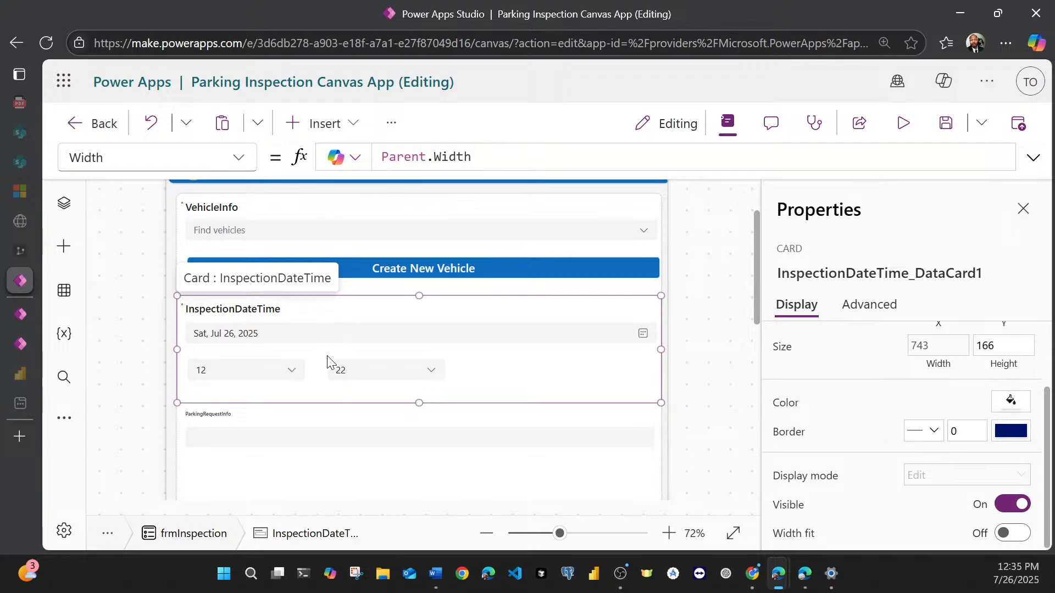
# Step: Set the font size of the ParkingRequestInfo card's title label to 16
pyautogui.scroll(-2, 328, 364)
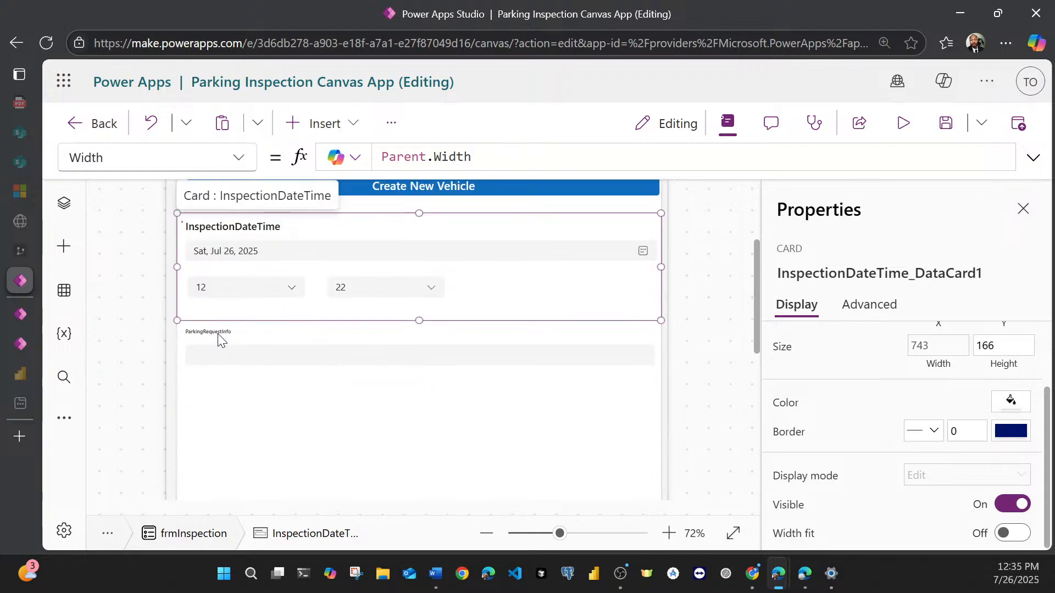
pyautogui.scroll(4, 219, 339)
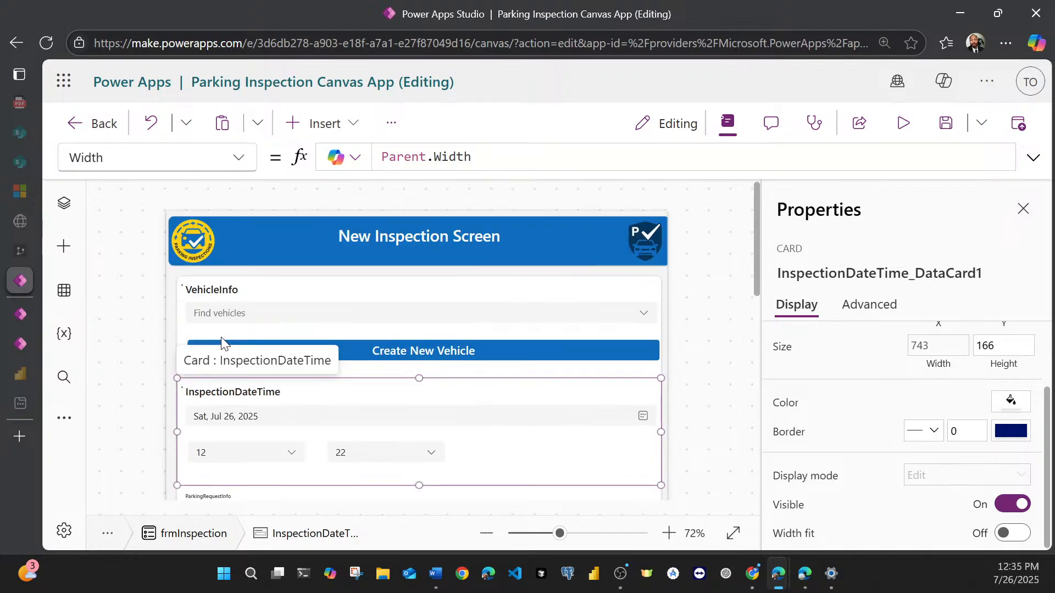
pyautogui.scroll(-4, 221, 343)
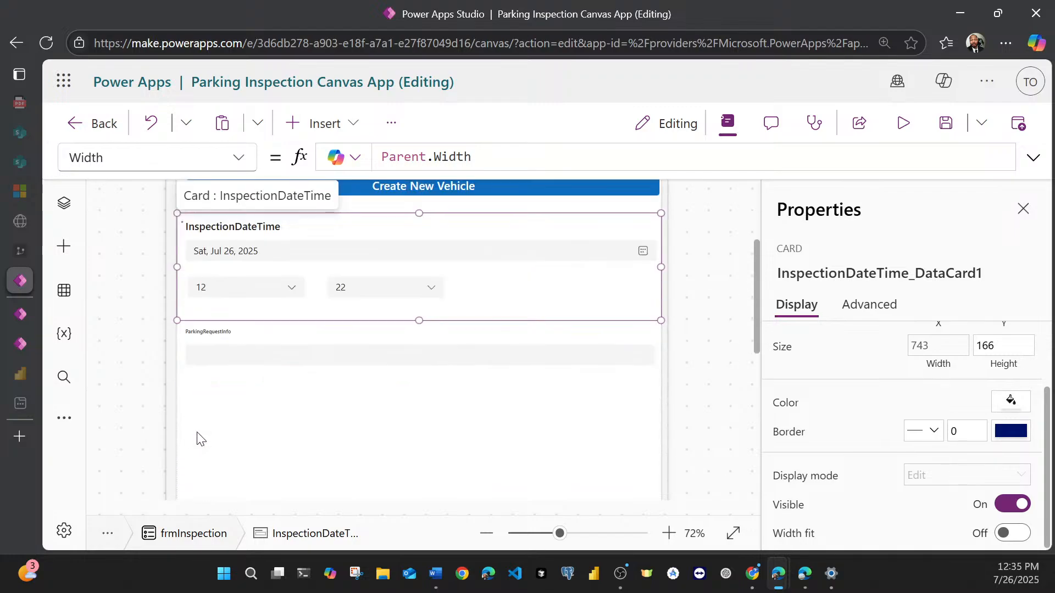
pyautogui.click(205, 334)
pyautogui.click(204, 333)
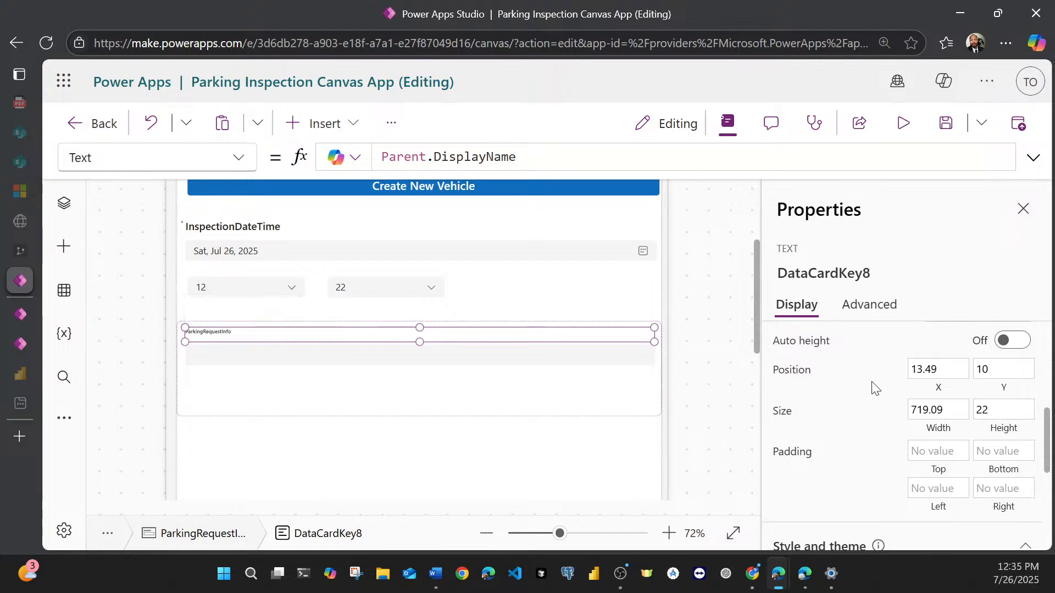
pyautogui.scroll(-2, 878, 390)
pyautogui.scroll(-4, 923, 412)
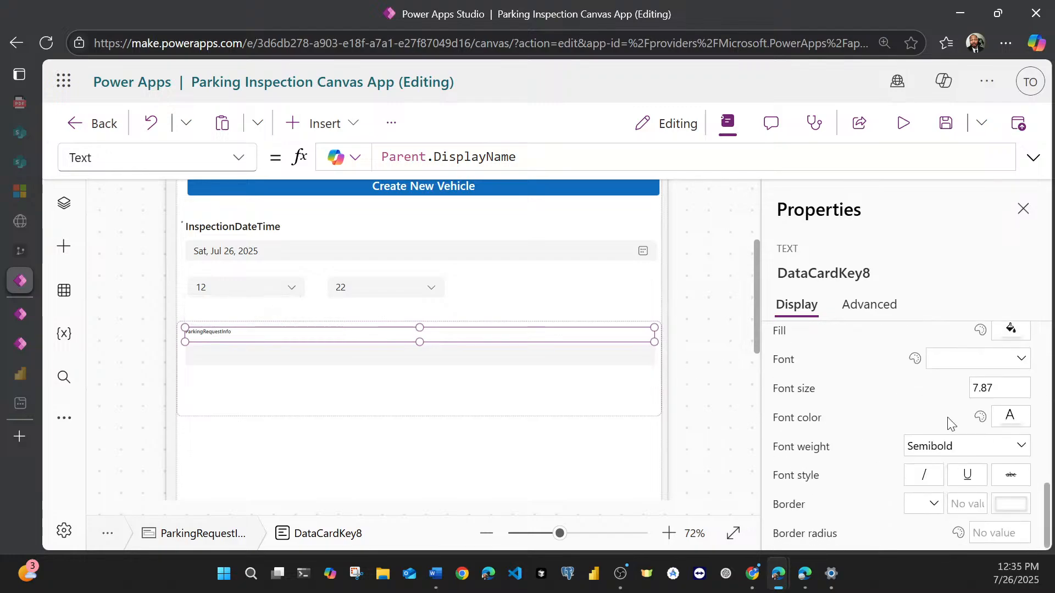
pyautogui.click(986, 390)
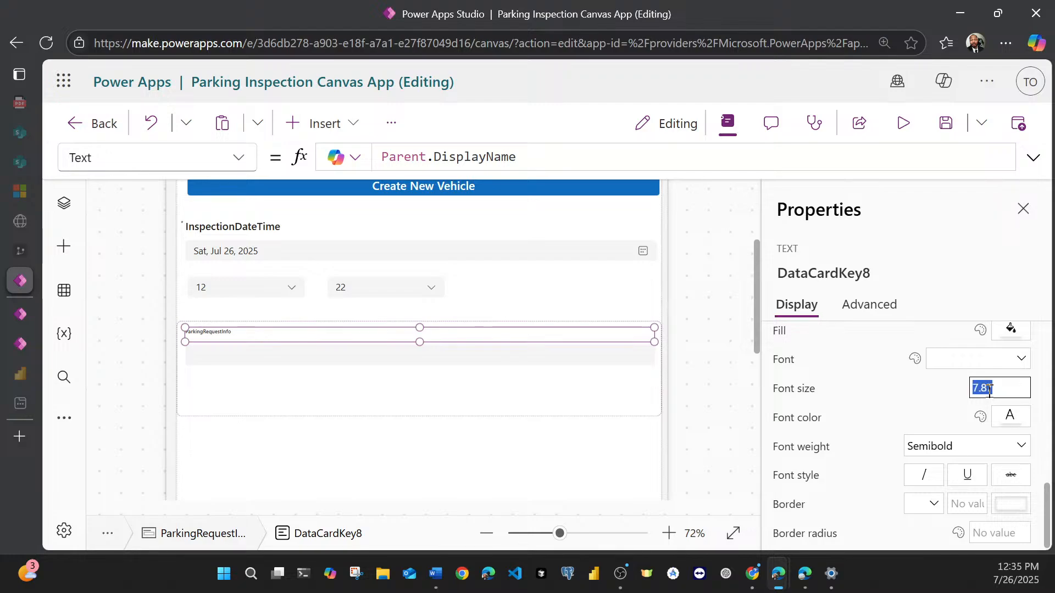
pyautogui.write('16')
pyautogui.click(992, 255)
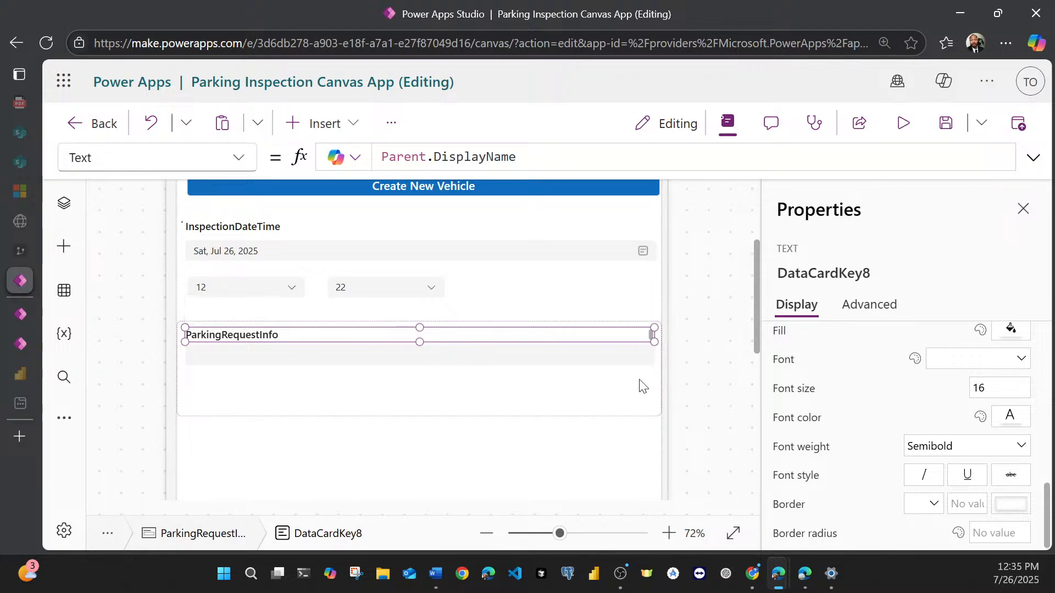
# Step: Set the height of the ParkingRequestInfo title label to 28
pyautogui.scroll(2, 873, 389)
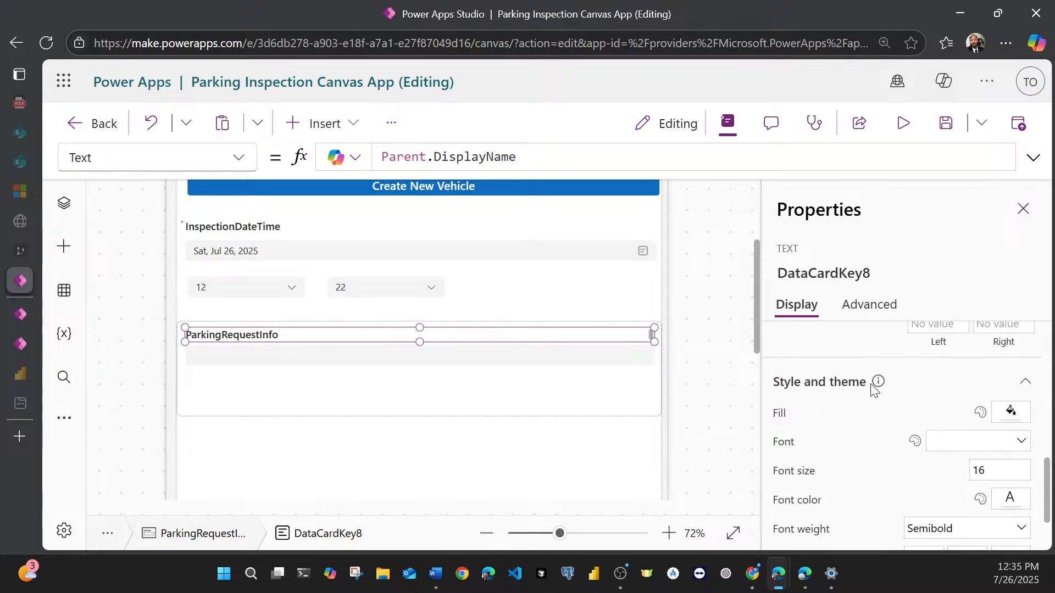
pyautogui.scroll(3, 874, 389)
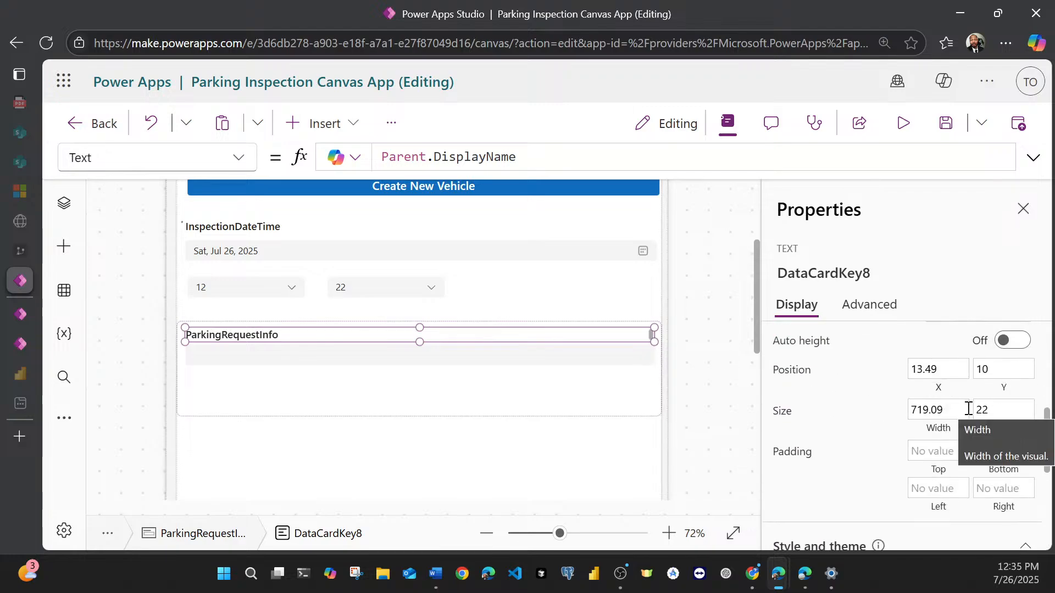
pyautogui.click(991, 407)
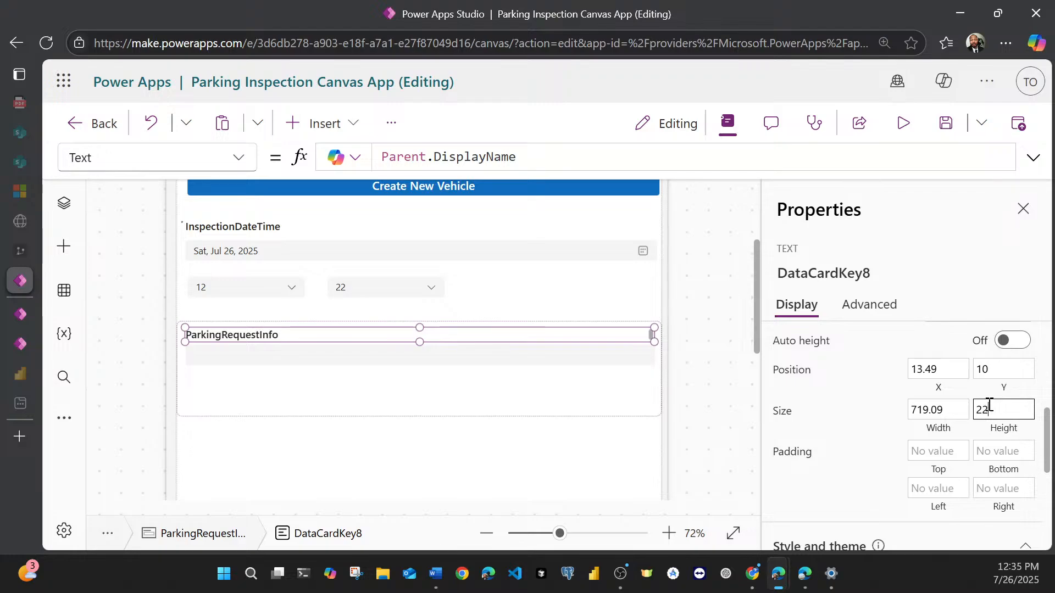
pyautogui.press('BackSpace')
pyautogui.write('8')
pyautogui.click(963, 288)
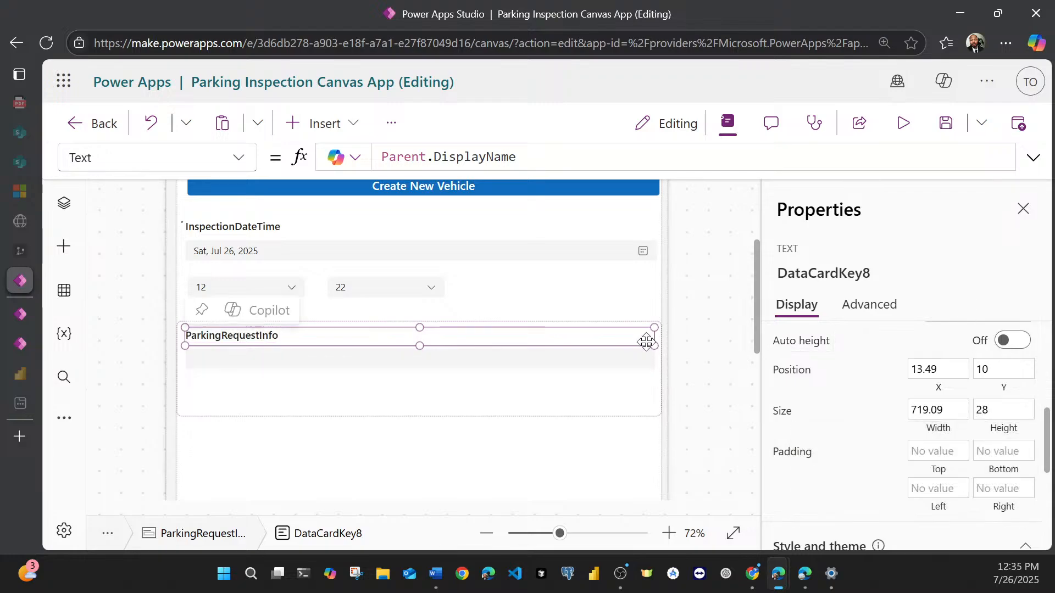
# Step: Review the whole New Inspection Screen layout, from the header and form fields down to the Back and Submit buttons
pyautogui.scroll(-5, 432, 430)
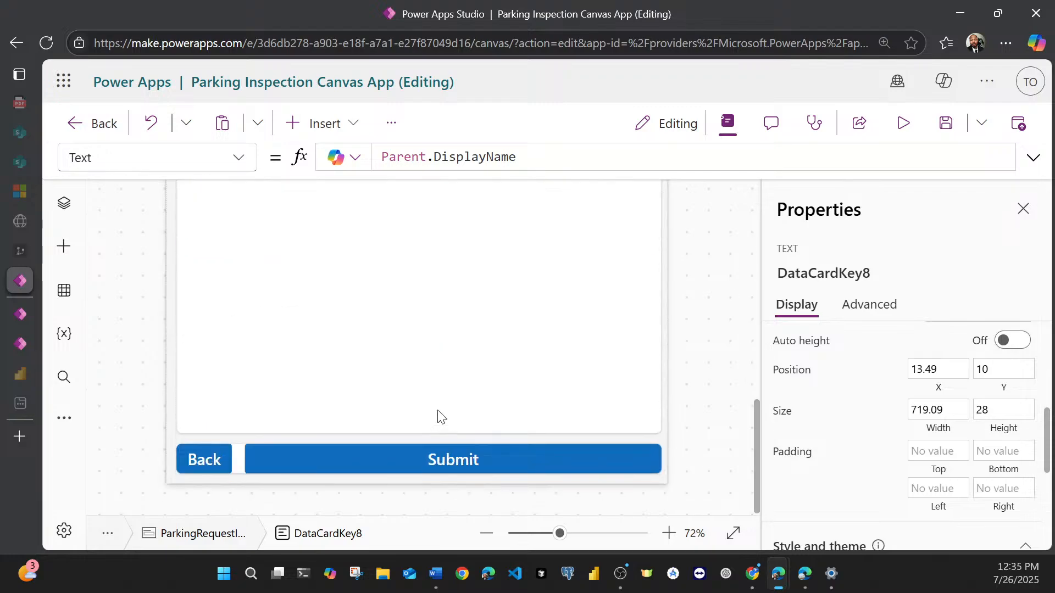
pyautogui.scroll(5, 341, 407)
pyautogui.scroll(5, 340, 407)
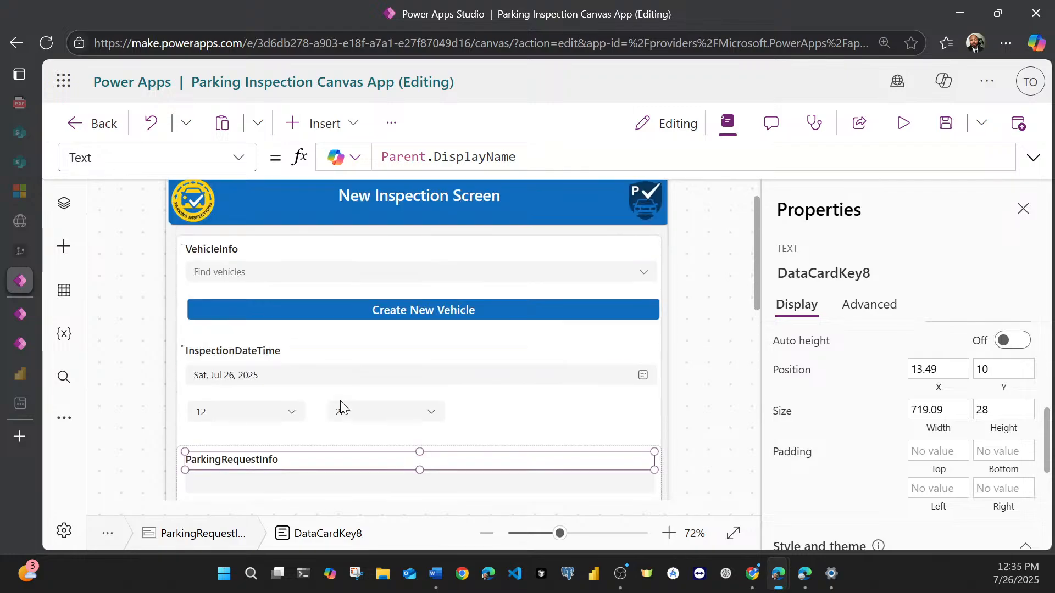
pyautogui.scroll(-10, 342, 381)
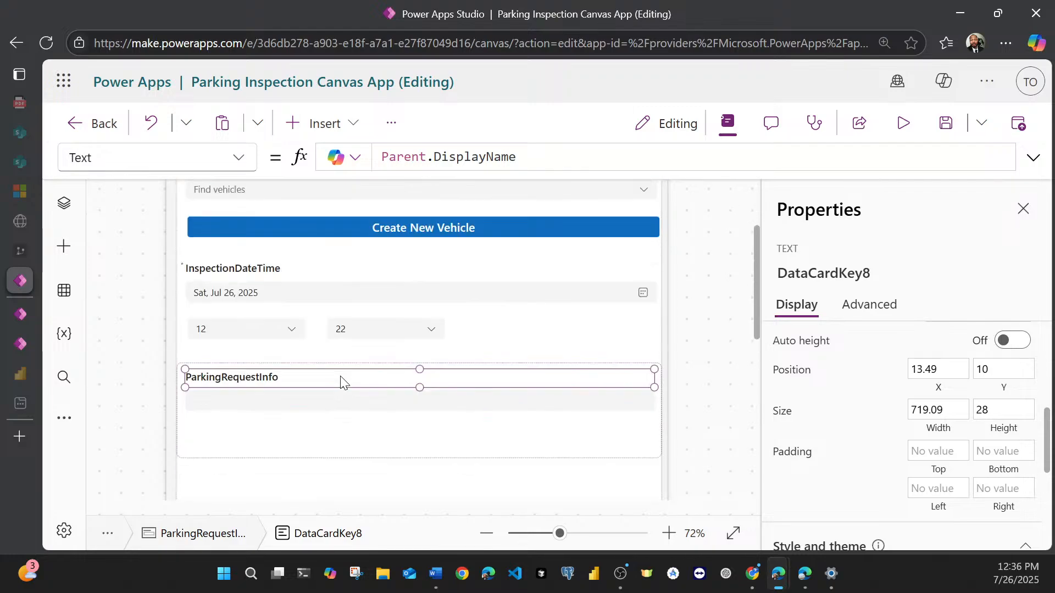
pyautogui.click(725, 539)
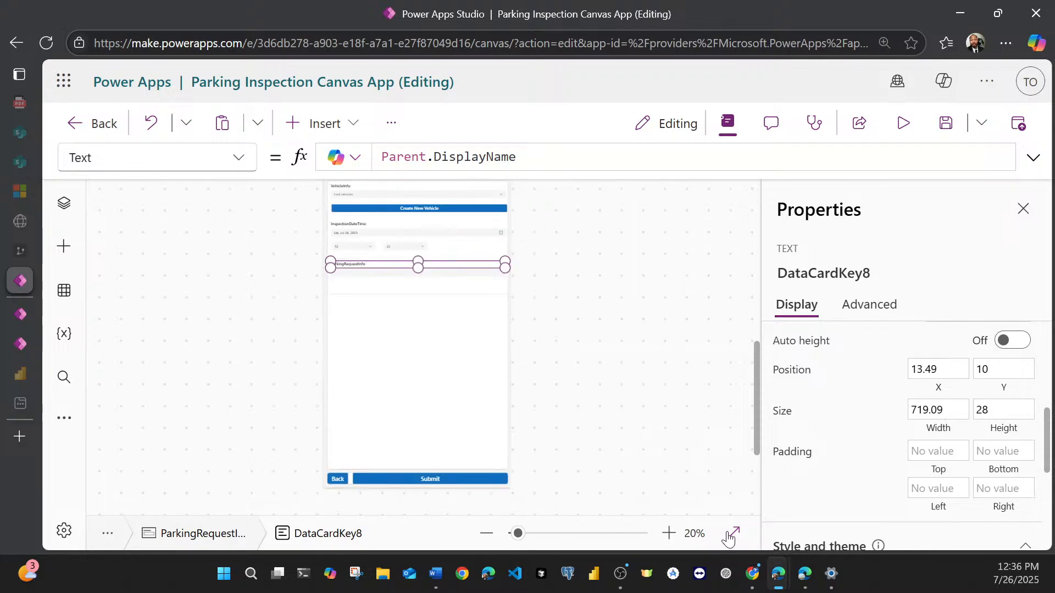
pyautogui.click(570, 358)
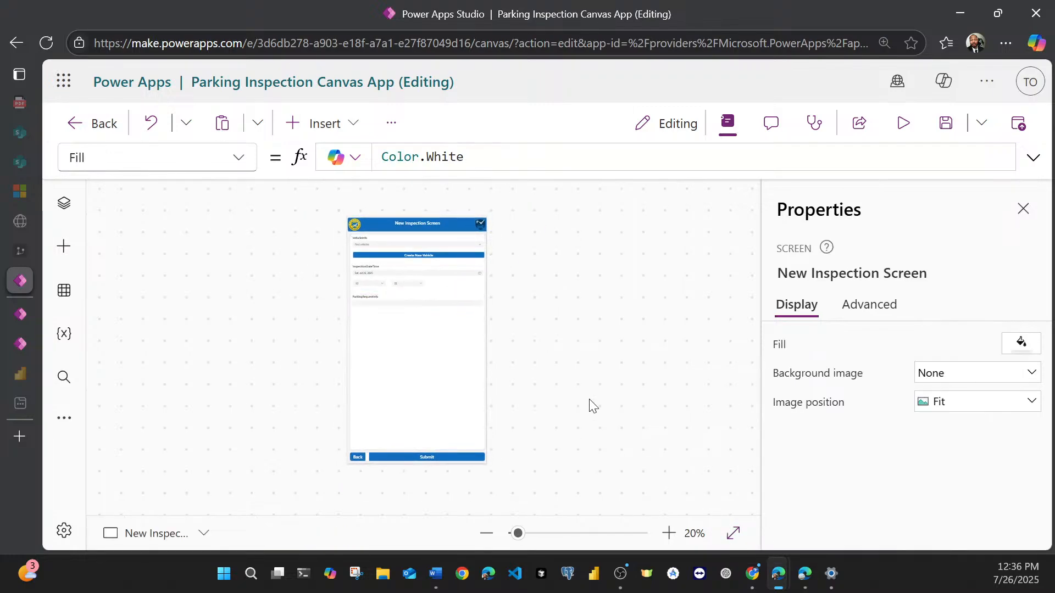
pyautogui.click(669, 533)
pyautogui.click(670, 534)
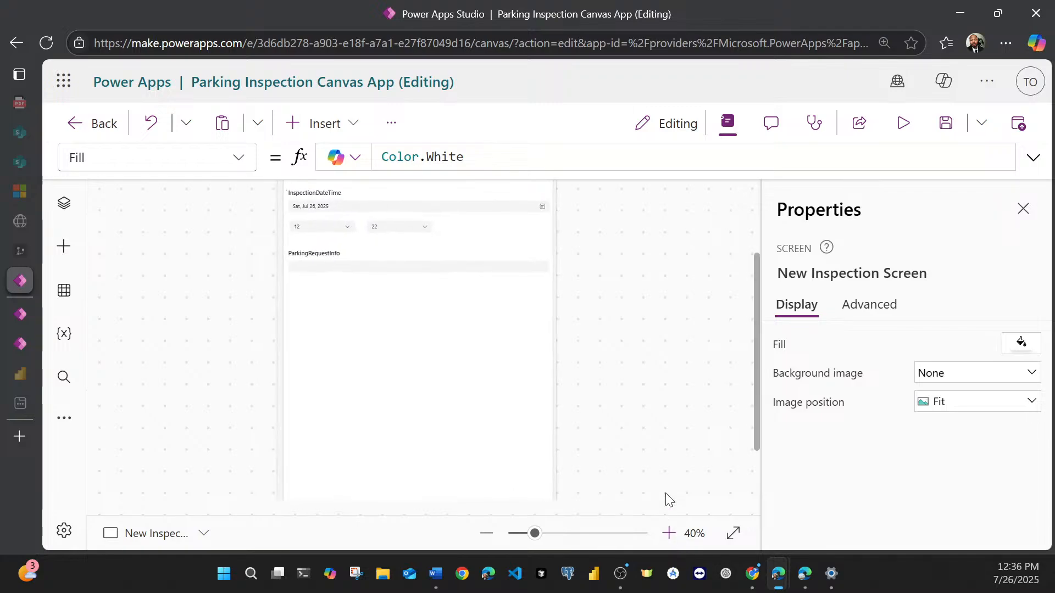
pyautogui.scroll(-5, 665, 437)
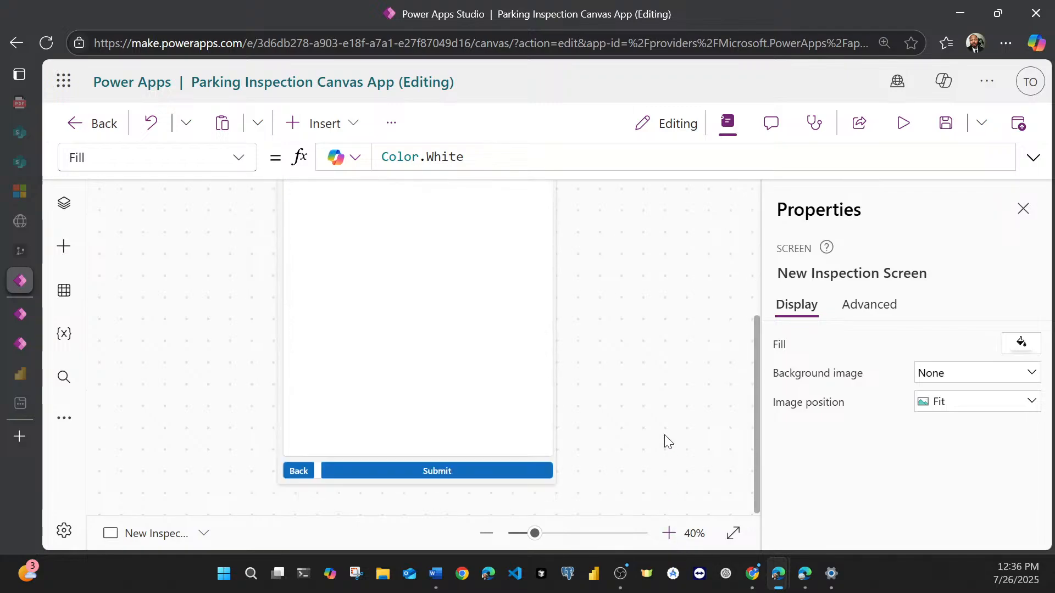
pyautogui.scroll(5, 665, 437)
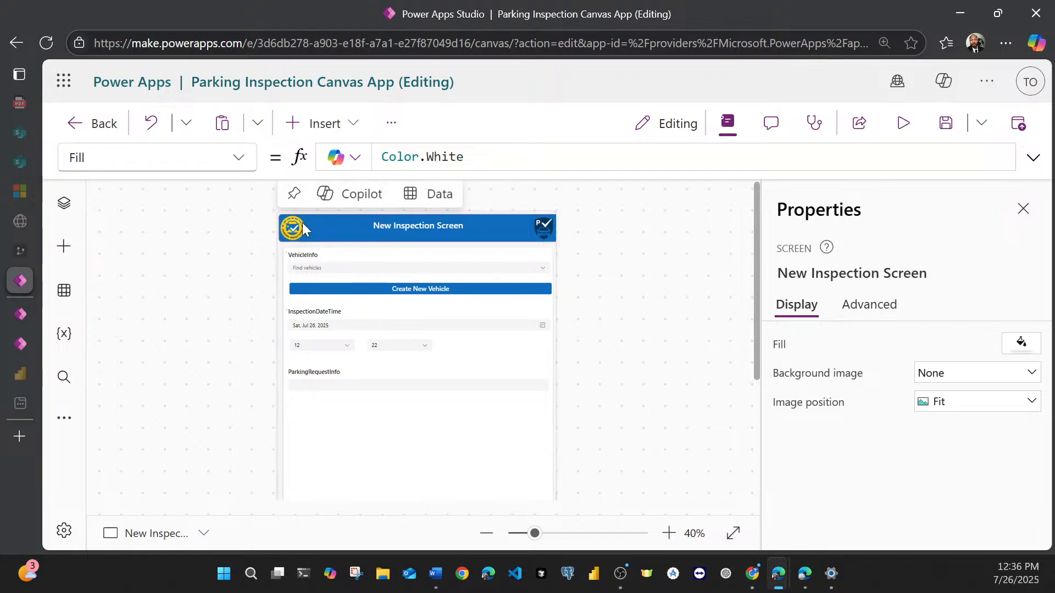
# Step: Collapse the New Inspection Screen in the screen hierarchy and open the New Vehicle Screen for editing
pyautogui.click(64, 203)
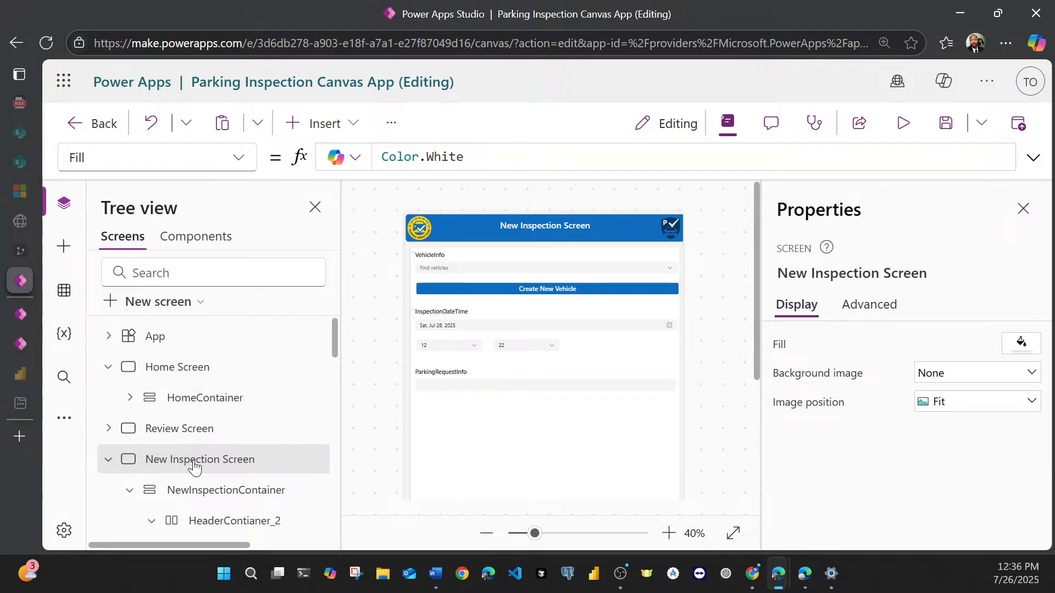
pyautogui.scroll(-3, 109, 473)
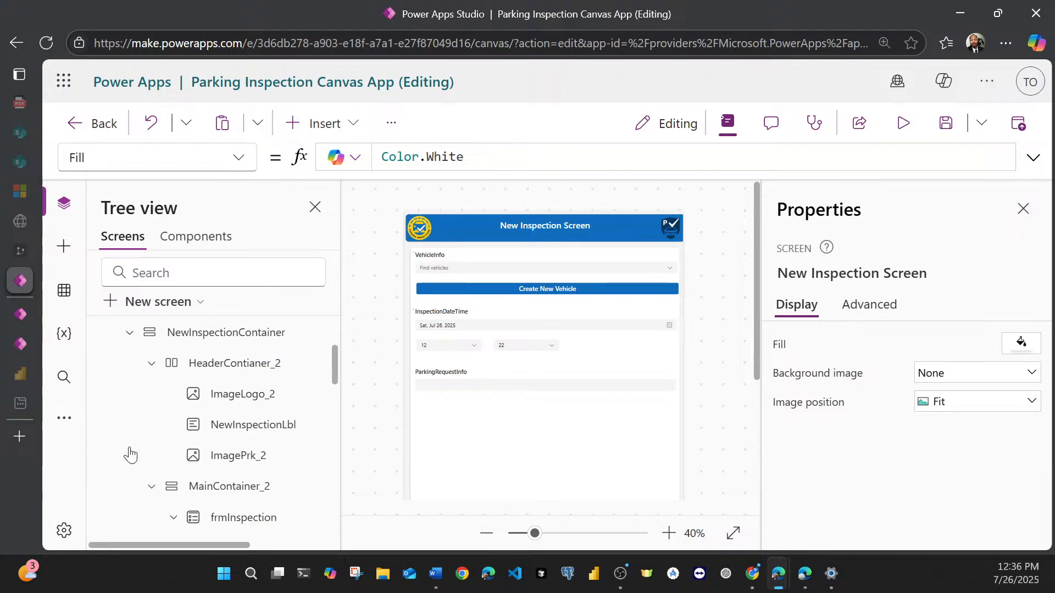
pyautogui.scroll(2, 118, 391)
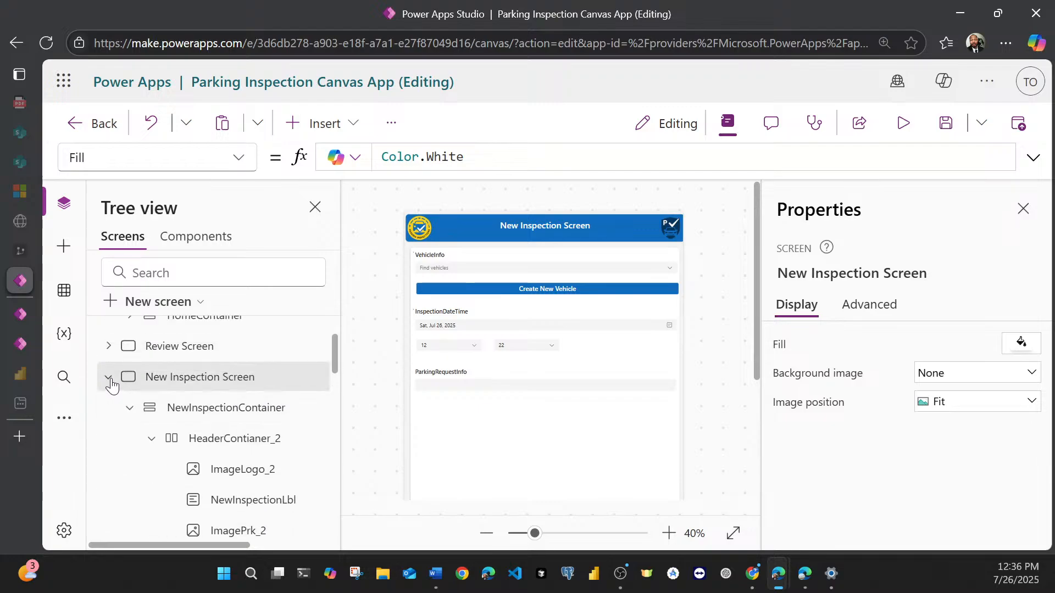
pyautogui.click(107, 377)
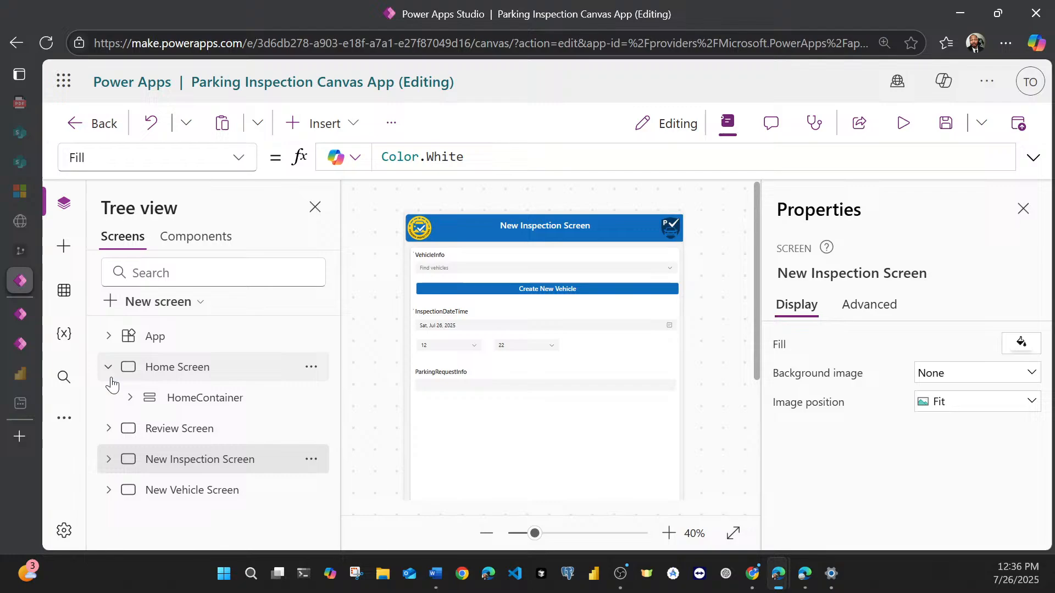
pyautogui.click(152, 495)
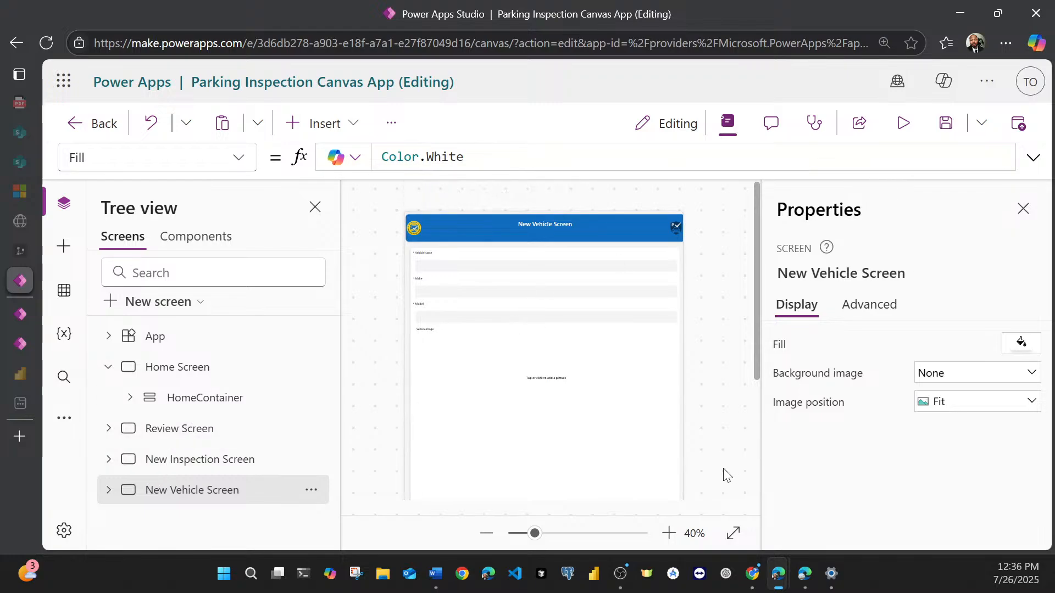
# Step: Set the width of both header images, the park logo and the parking icon, to 75 on the New Vehicle Screen
pyautogui.click(678, 533)
pyautogui.click(678, 532)
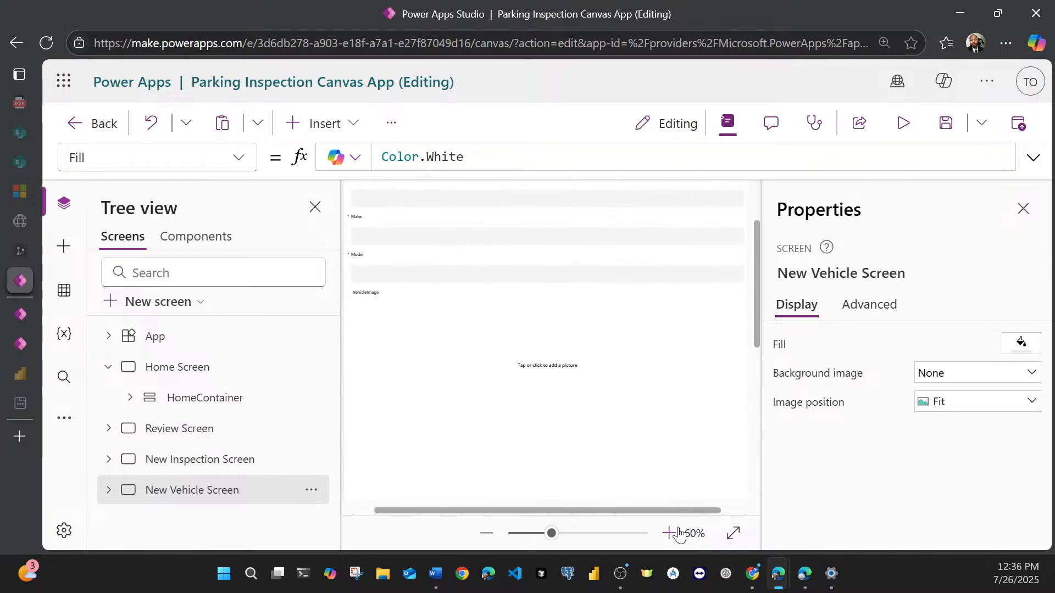
pyautogui.click(666, 533)
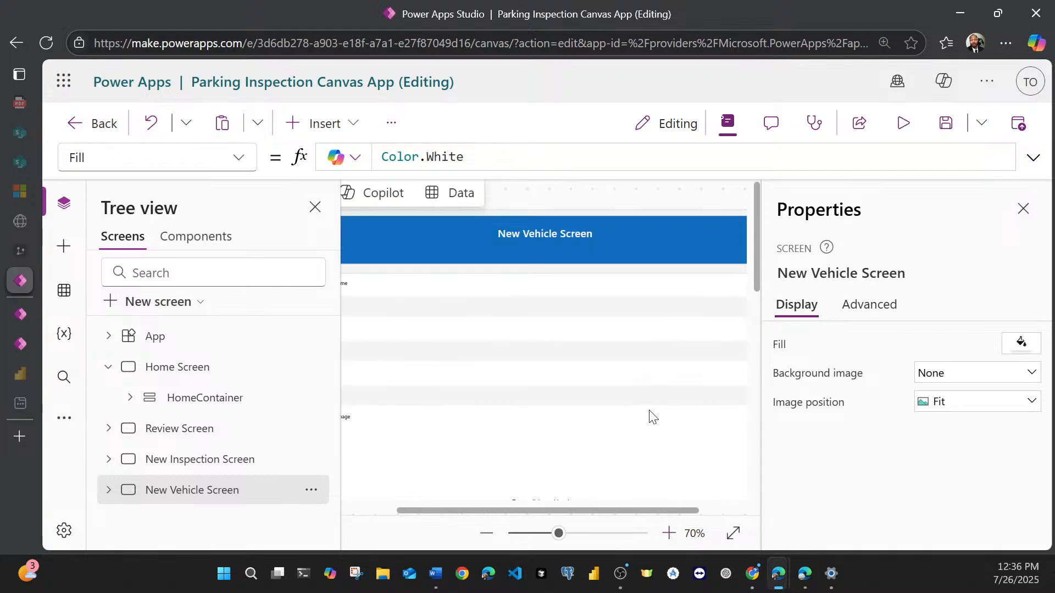
pyautogui.moveTo(583, 510); pyautogui.dragTo(458, 510)
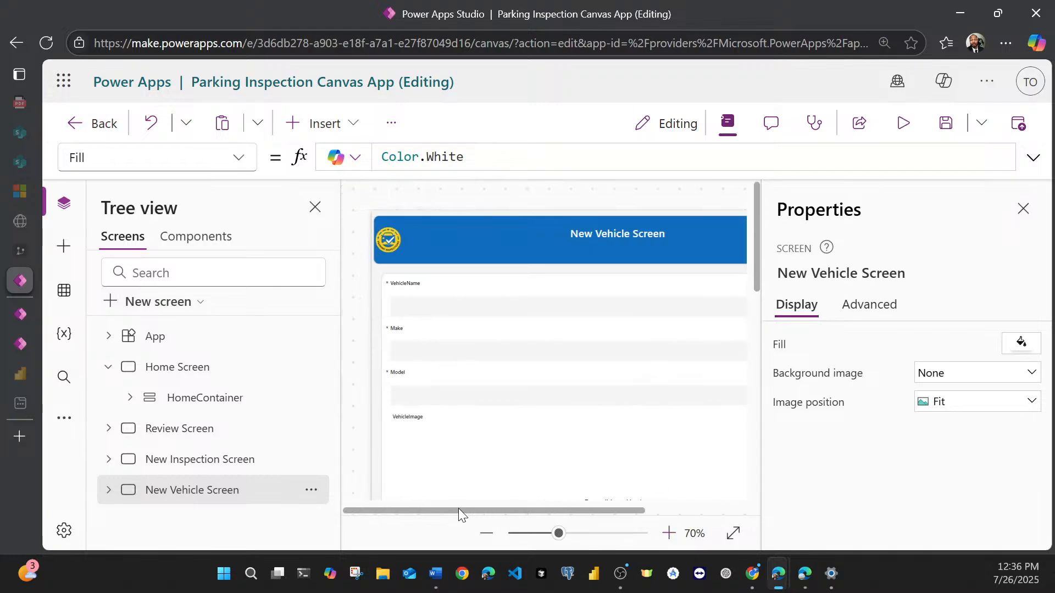
pyautogui.click(394, 245)
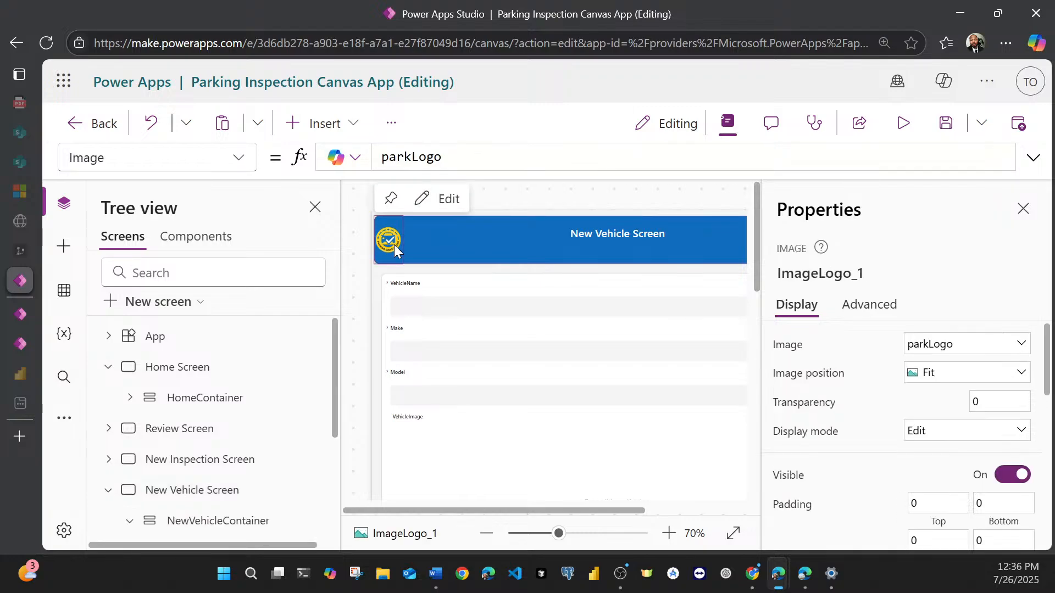
pyautogui.scroll(-1, 128, 487)
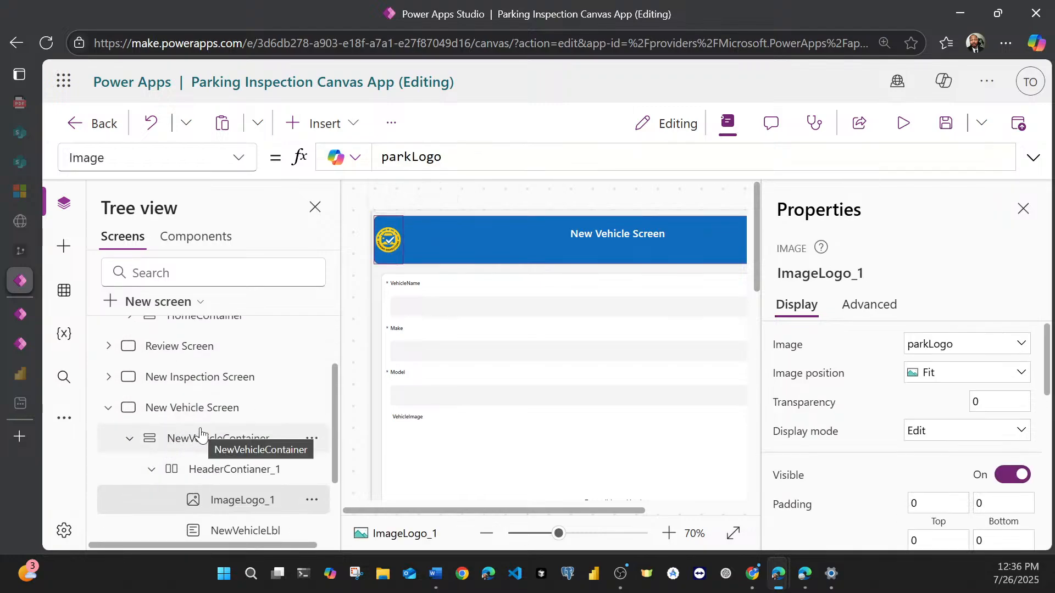
pyautogui.scroll(-1, 201, 434)
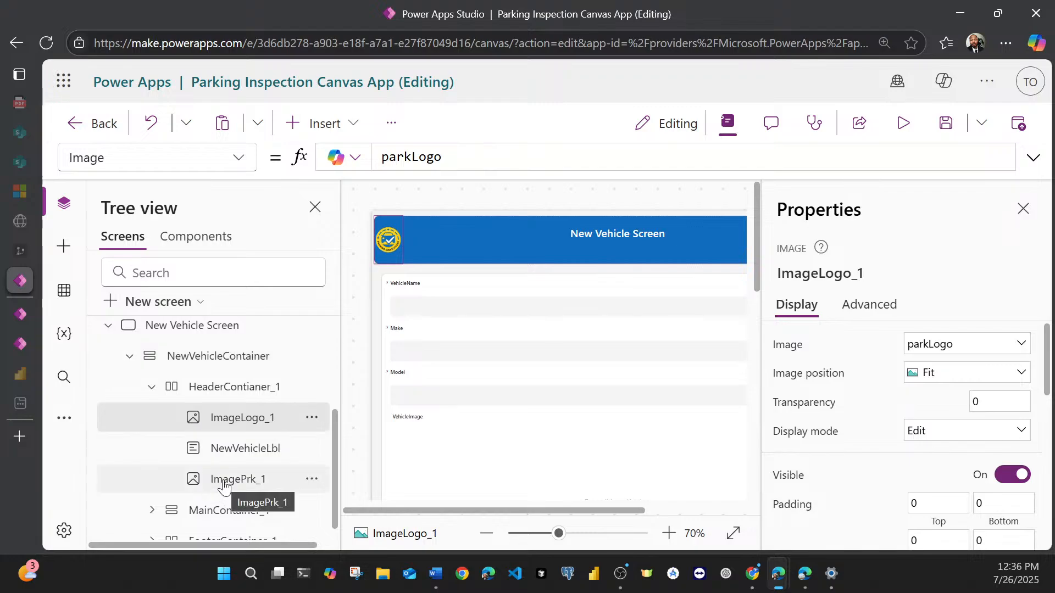
pyautogui.keyDown('ctrl'); pyautogui.click(223, 480); pyautogui.keyUp('ctrl')
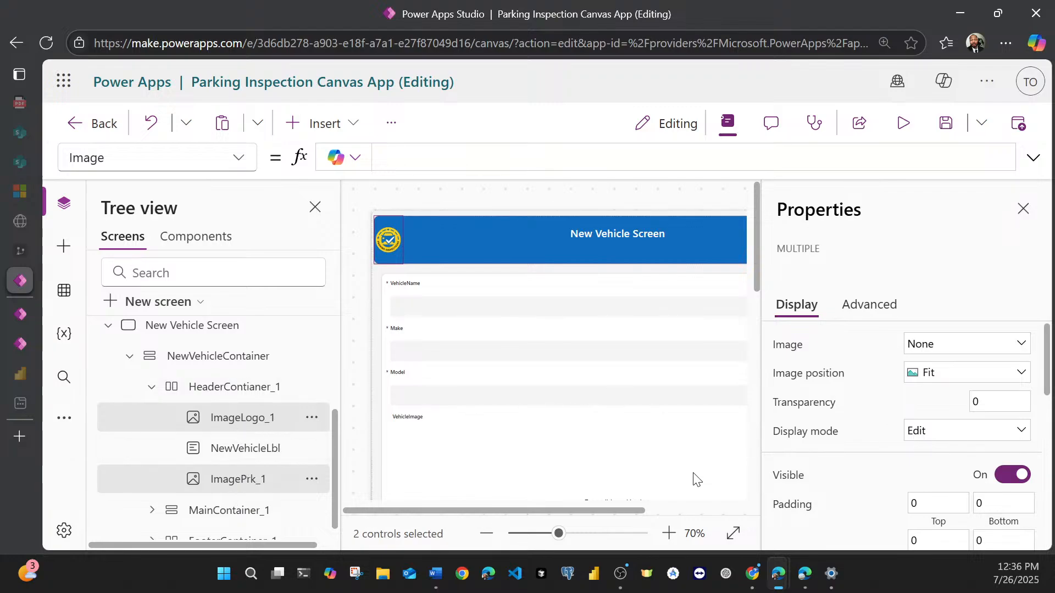
pyautogui.moveTo(639, 509); pyautogui.dragTo(617, 521)
pyautogui.scroll(-5, 834, 451)
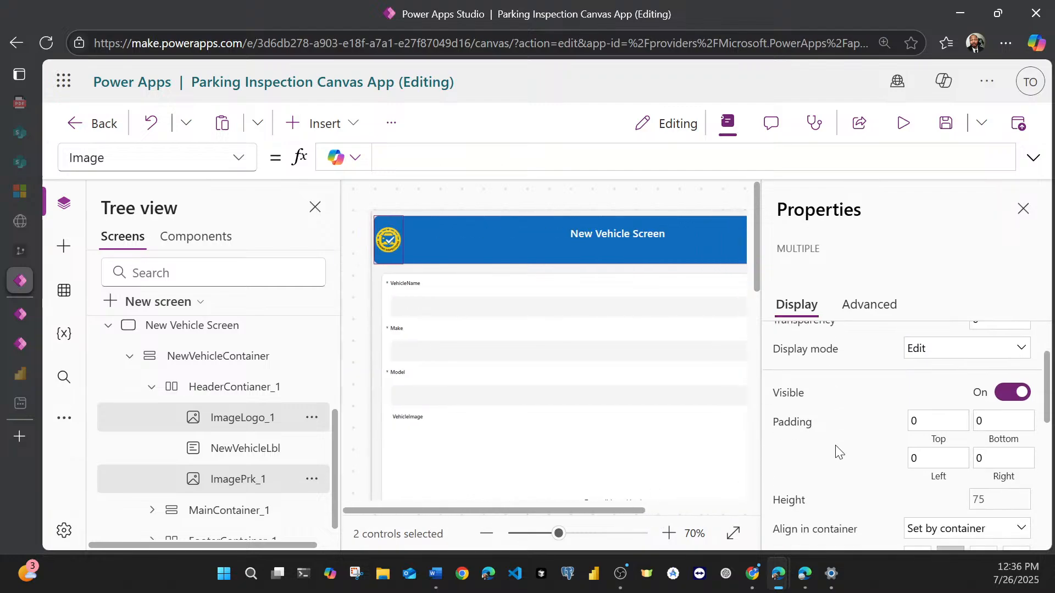
pyautogui.click(1005, 454)
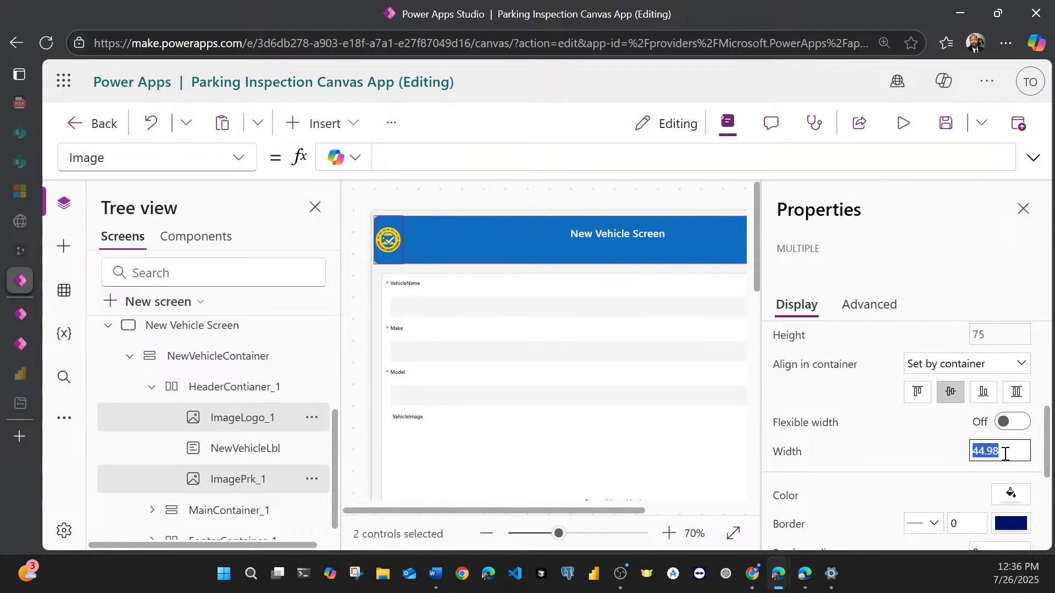
pyautogui.write('75')
pyautogui.click(979, 268)
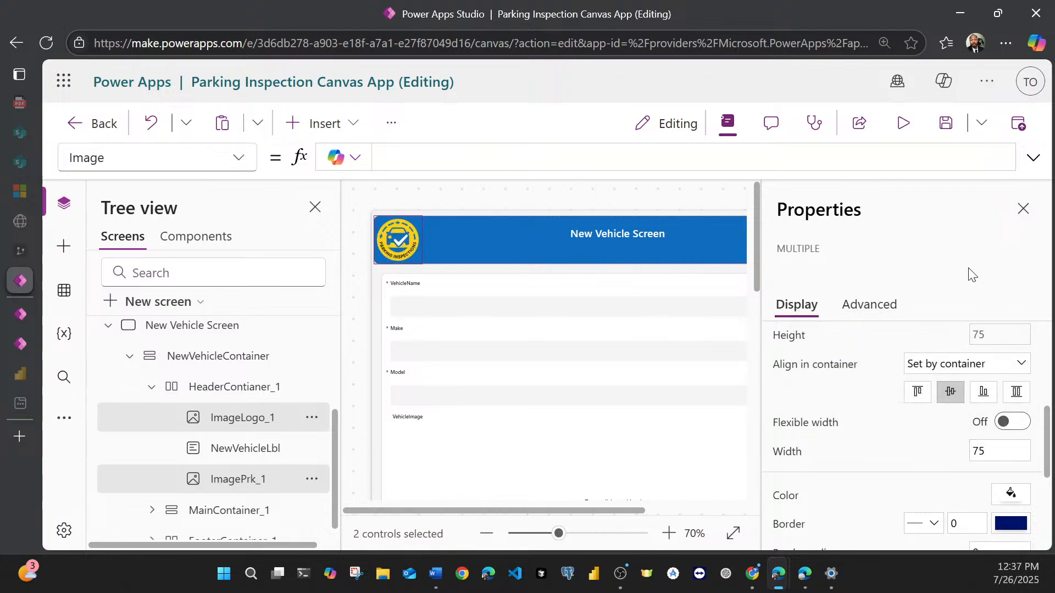
# Step: Set the width of the New Vehicle Screen's header title label to 250
pyautogui.click(622, 236)
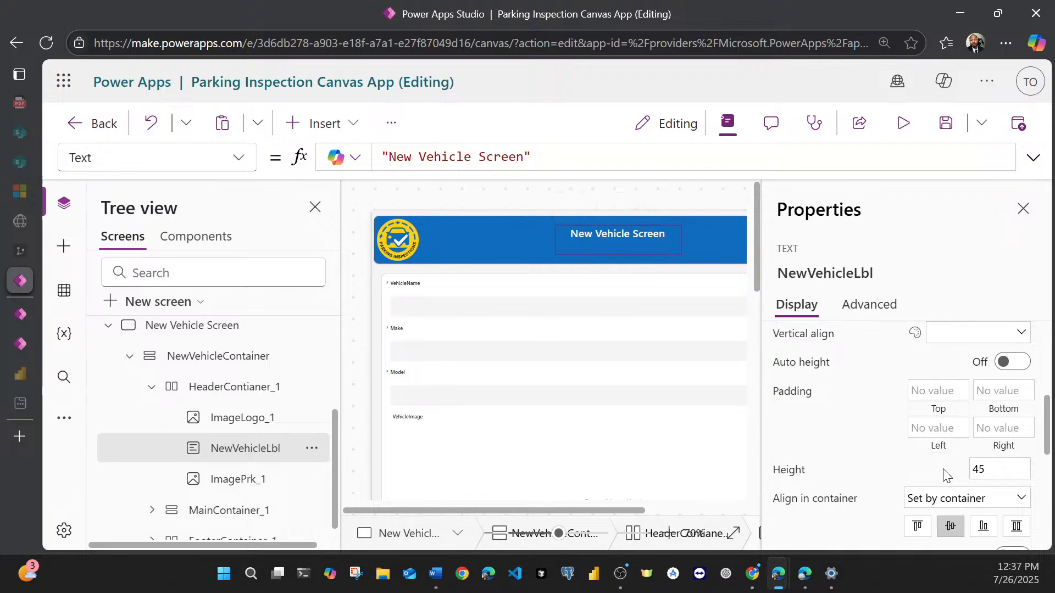
pyautogui.scroll(-3, 953, 467)
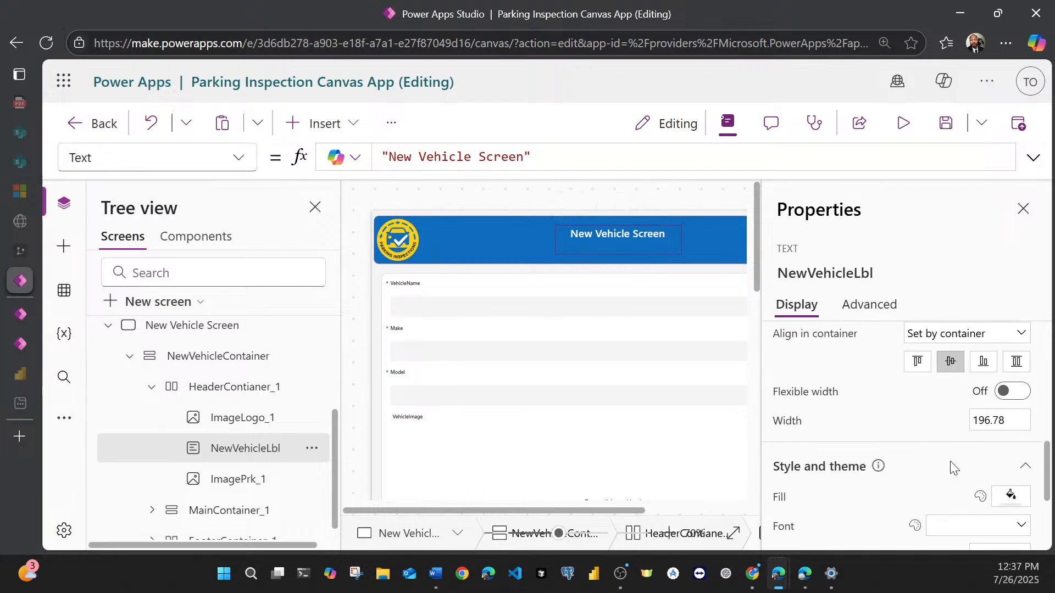
pyautogui.click(997, 428)
pyautogui.write('2')
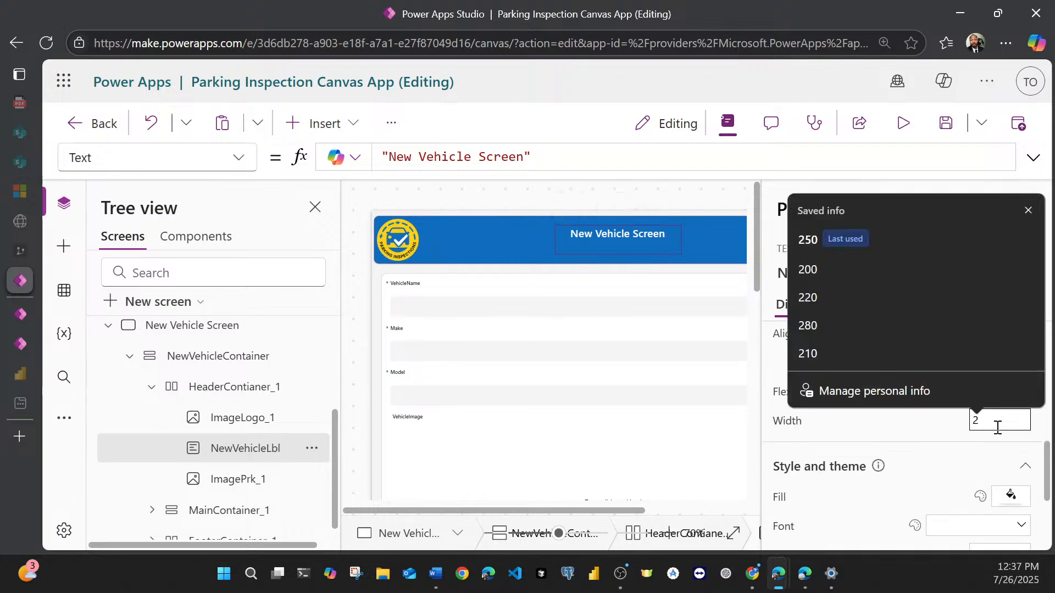
pyautogui.write('50')
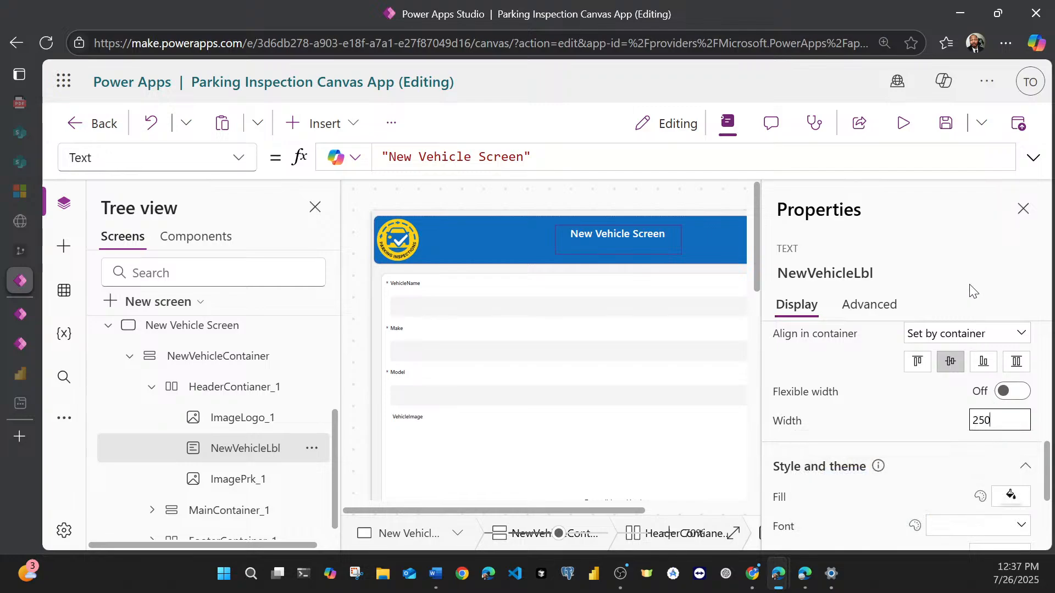
# Step: Set the font size of the New Vehicle Screen's header title to 24
pyautogui.scroll(-3, 942, 379)
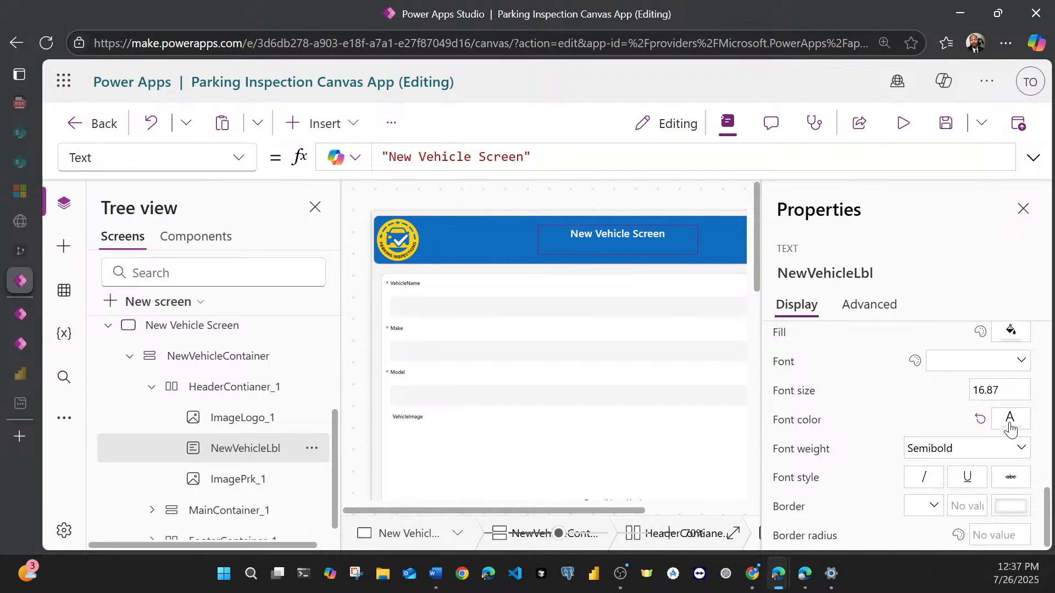
pyautogui.click(1013, 388)
pyautogui.write('22')
pyautogui.press('BackSpace')
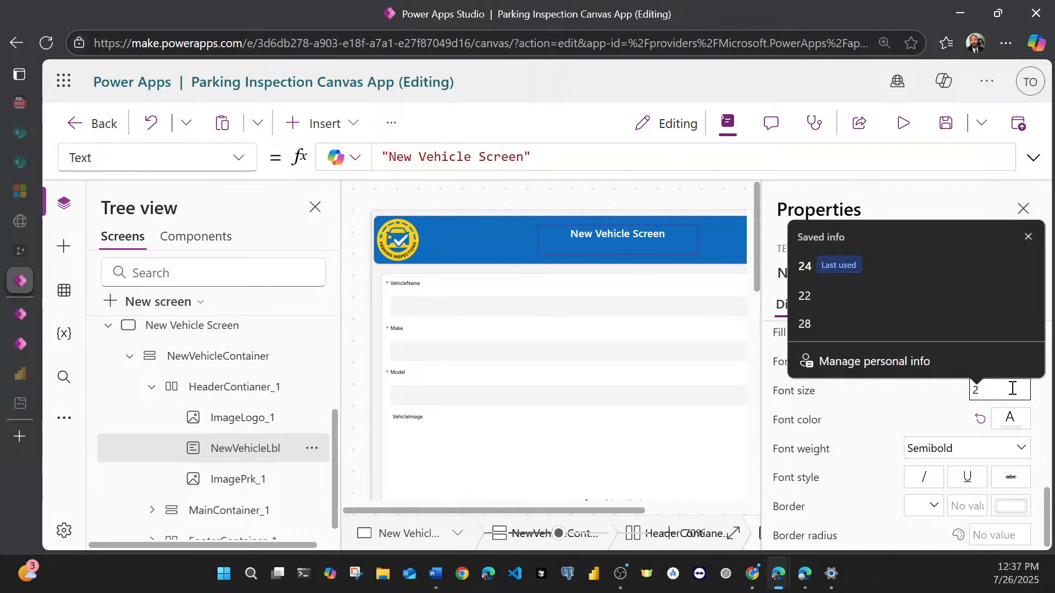
pyautogui.write('4')
pyautogui.click(965, 269)
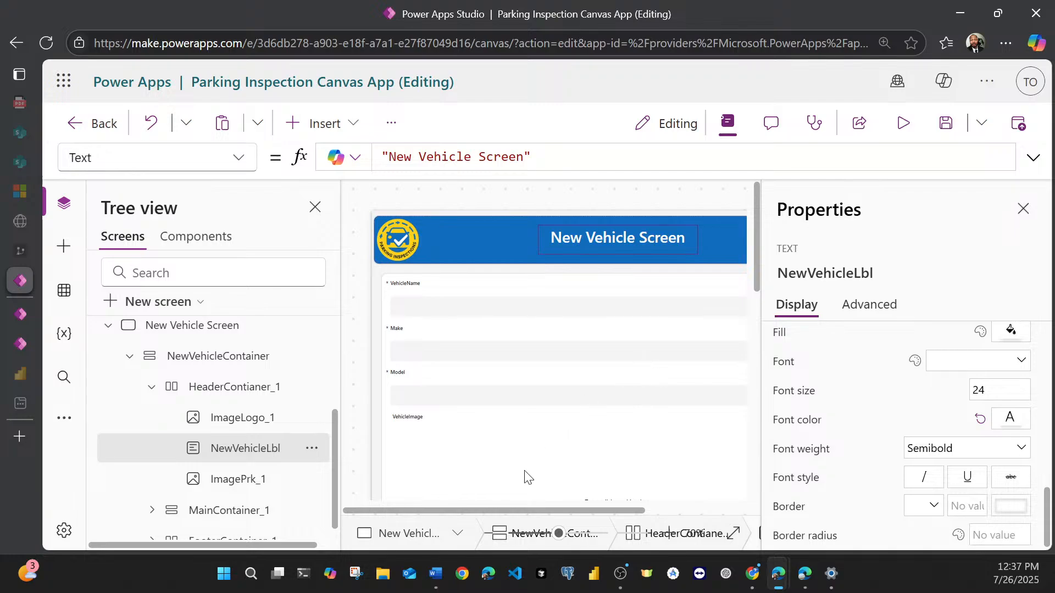
# Step: Set the font size of the VehicleName card's title label to 18
pyautogui.moveTo(518, 511)
pyautogui.mouseDown()
pyautogui.moveTo(641, 508)
pyautogui.moveTo(506, 512)
pyautogui.mouseUp()
pyautogui.click(416, 292)
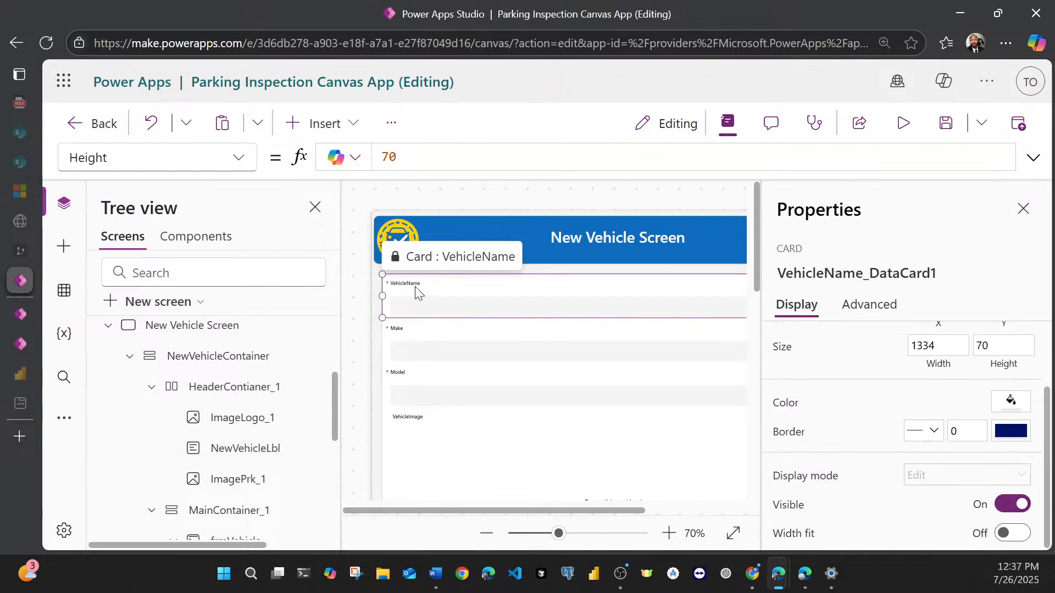
pyautogui.click(414, 282)
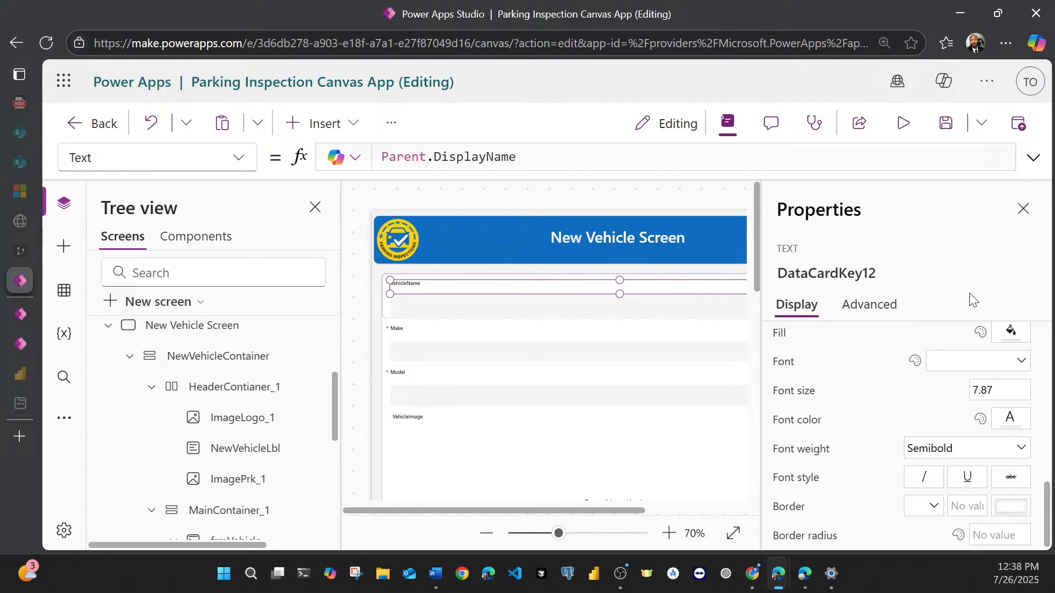
pyautogui.doubleClick(983, 388)
pyautogui.write('18')
pyautogui.press('Return')
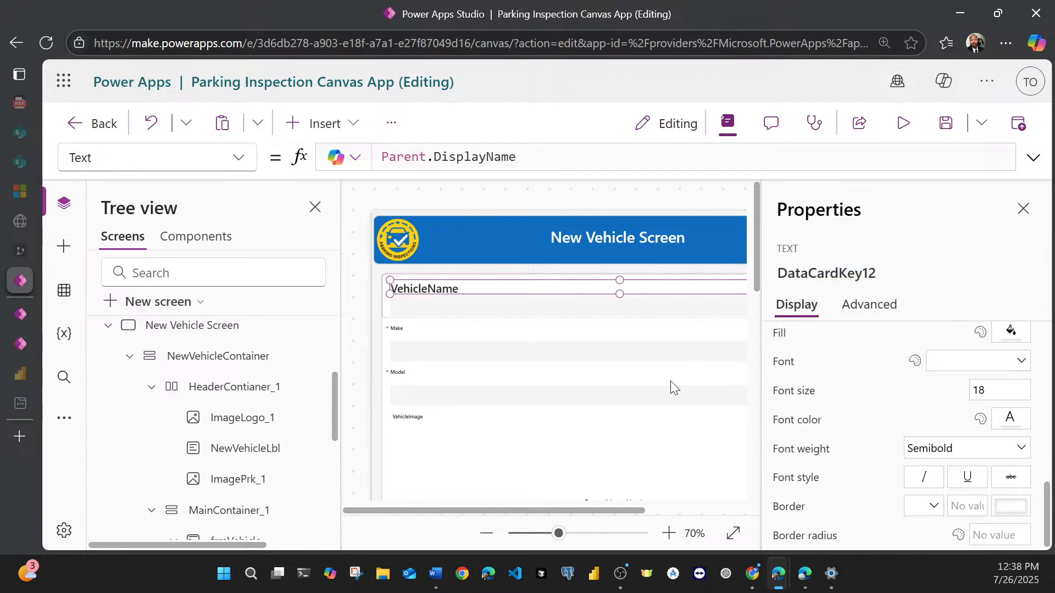
# Step: Set the height of the VehicleName title label to 28
pyautogui.moveTo(470, 512); pyautogui.dragTo(746, 365)
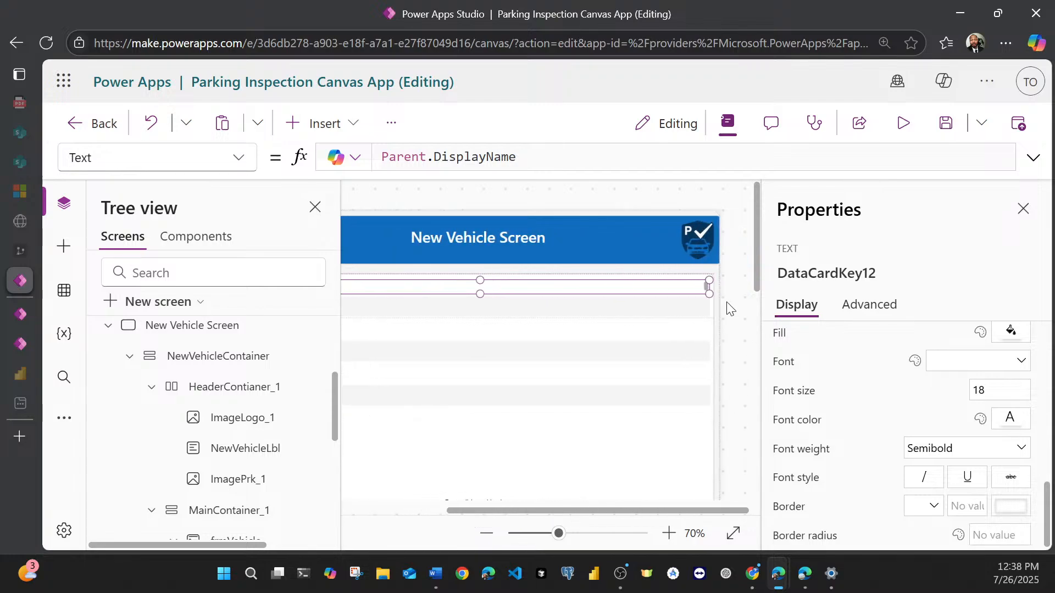
pyautogui.scroll(3, 961, 412)
pyautogui.scroll(3, 971, 403)
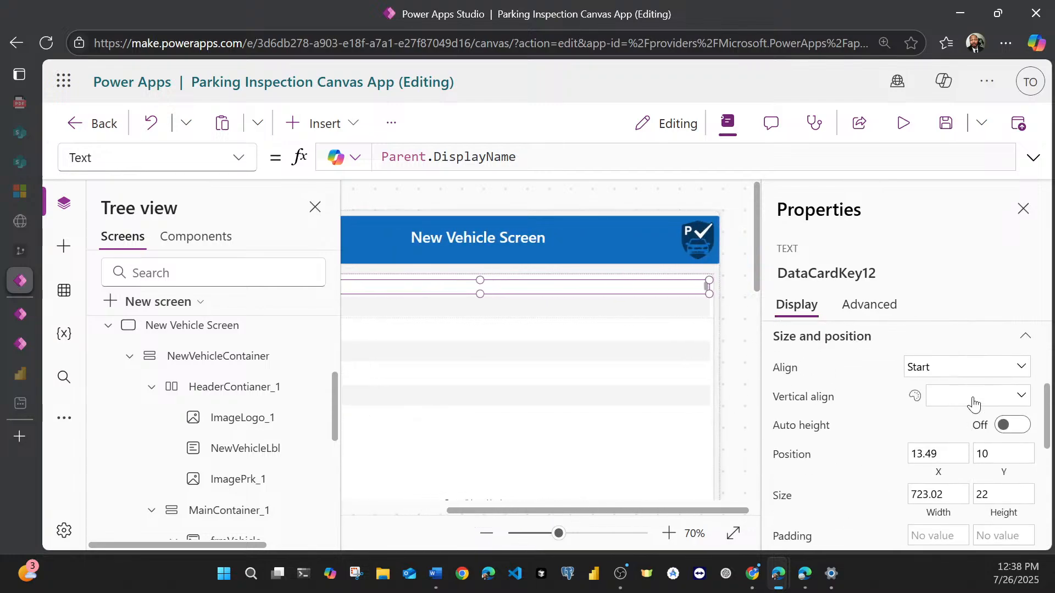
pyautogui.click(992, 495)
pyautogui.press('BackSpace')
pyautogui.write('8')
pyautogui.click(952, 285)
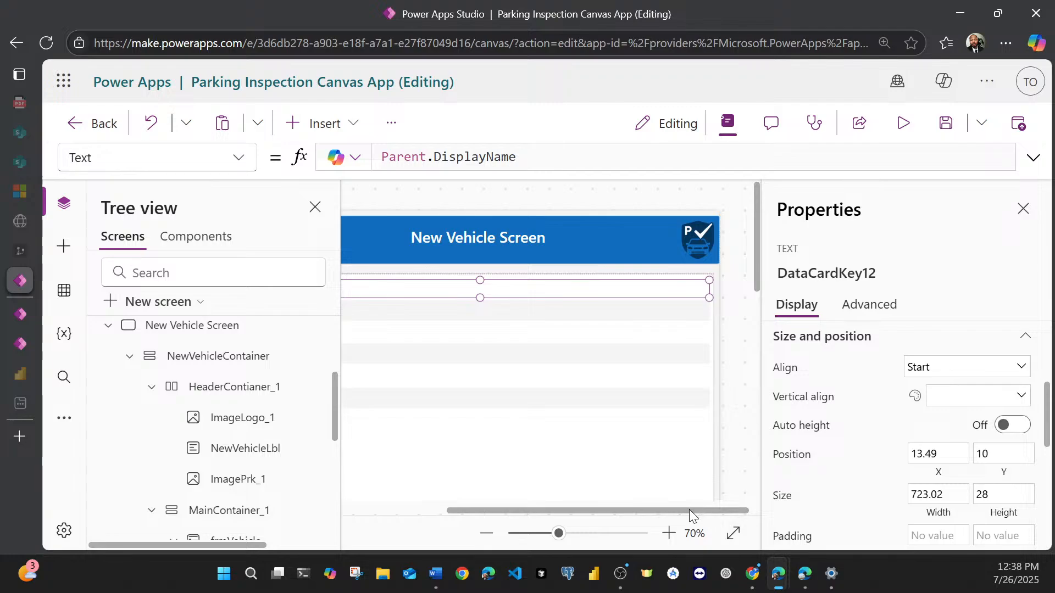
# Step: Enlarge the VehicleName card downward to a height of about 99
pyautogui.moveTo(689, 510); pyautogui.dragTo(587, 511)
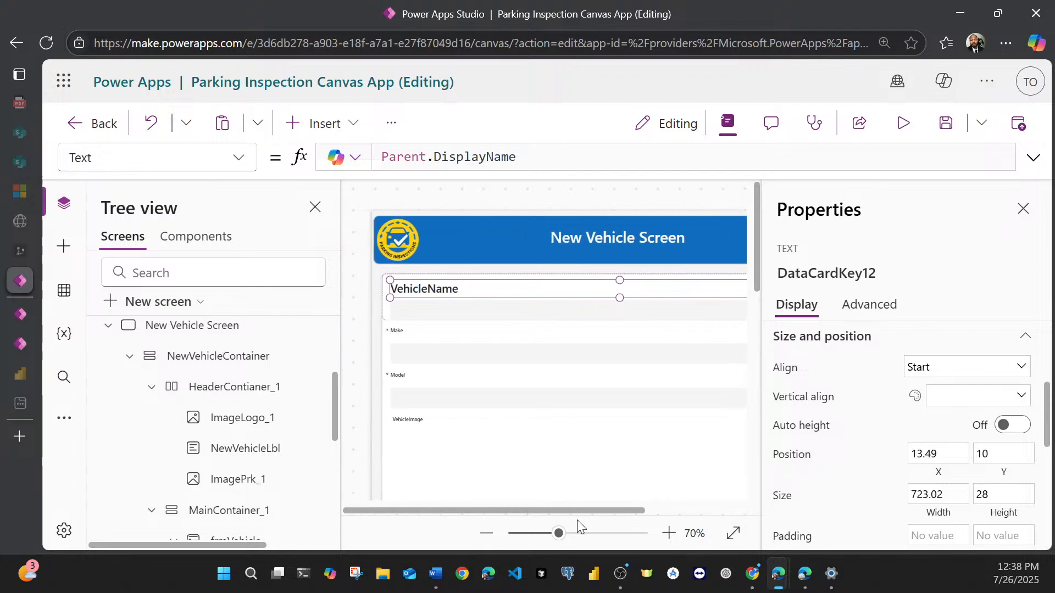
pyautogui.click(398, 338)
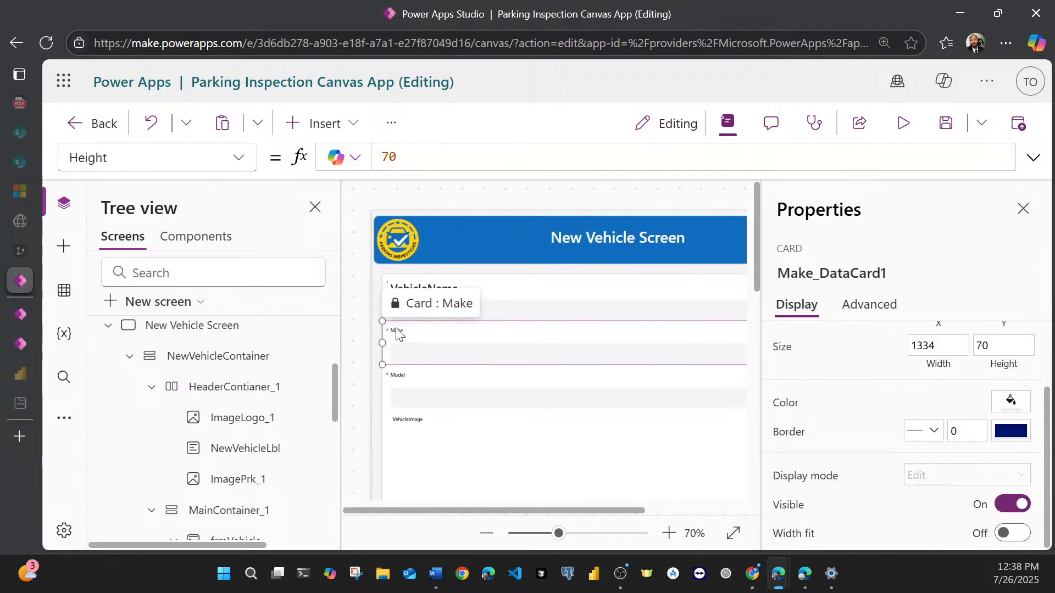
pyautogui.click(487, 282)
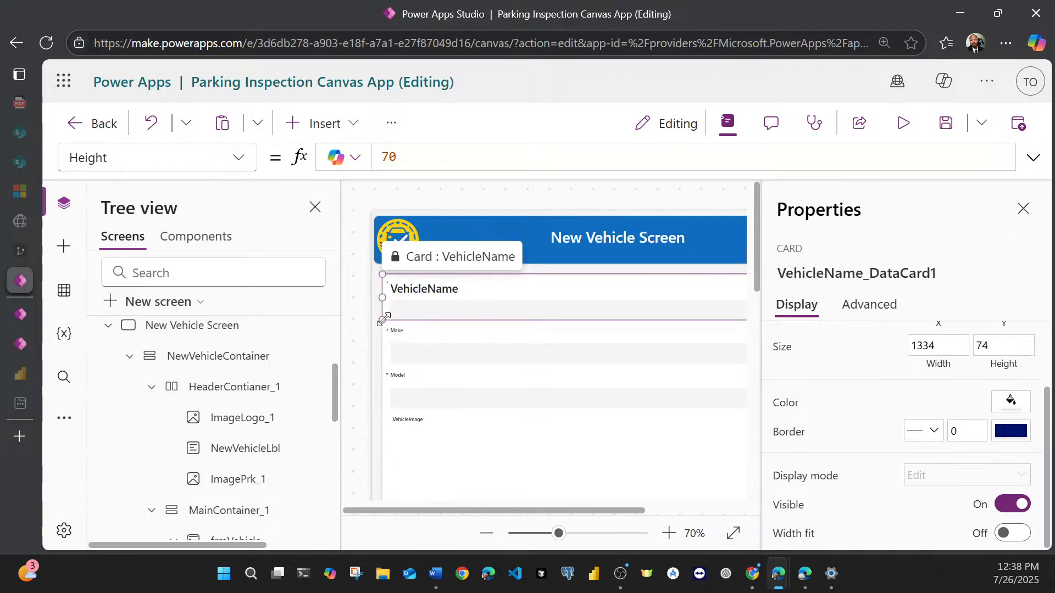
pyautogui.moveTo(380, 320); pyautogui.dragTo(383, 338)
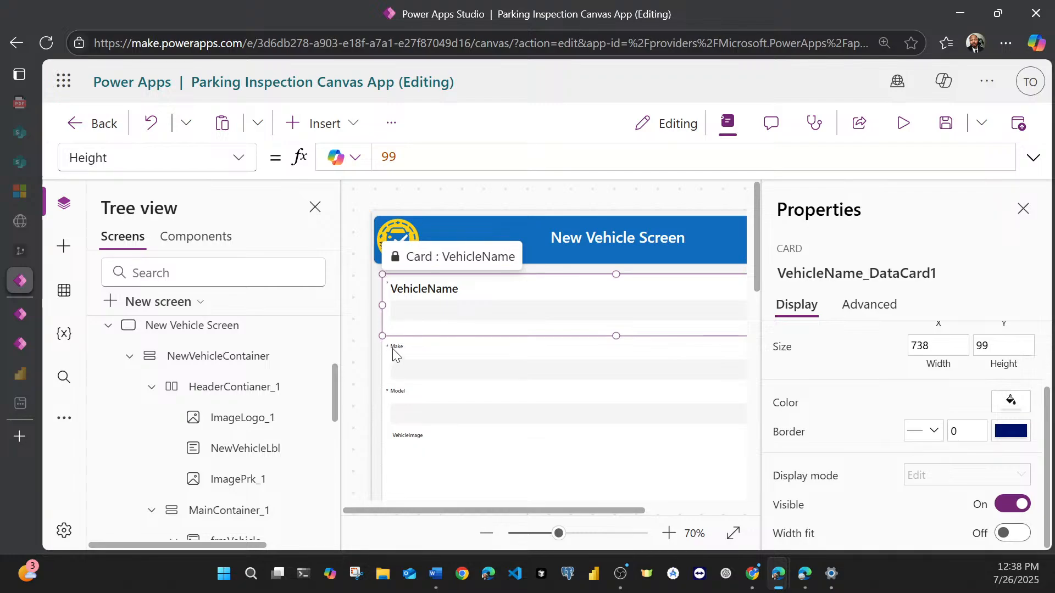
# Step: Set the height of the Make card's title label to 28
pyautogui.click(395, 354)
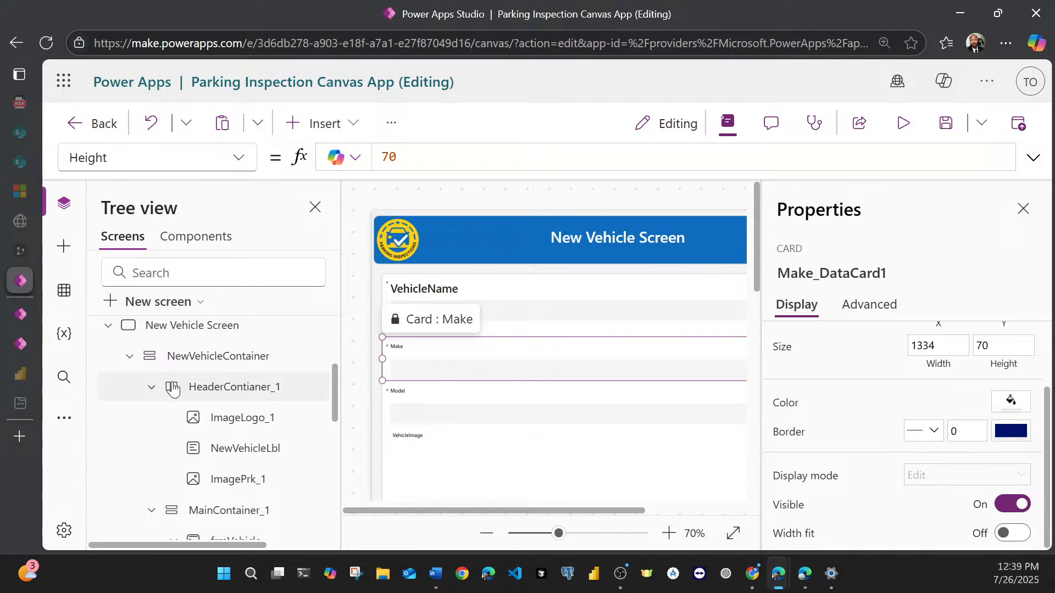
pyautogui.scroll(-5, 212, 431)
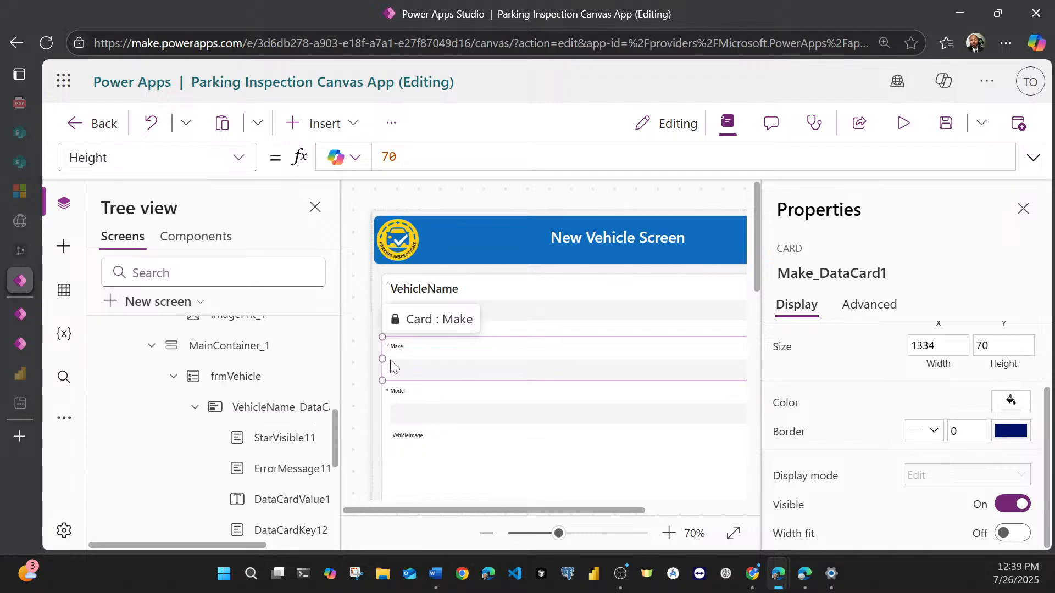
pyautogui.scroll(-3, 283, 438)
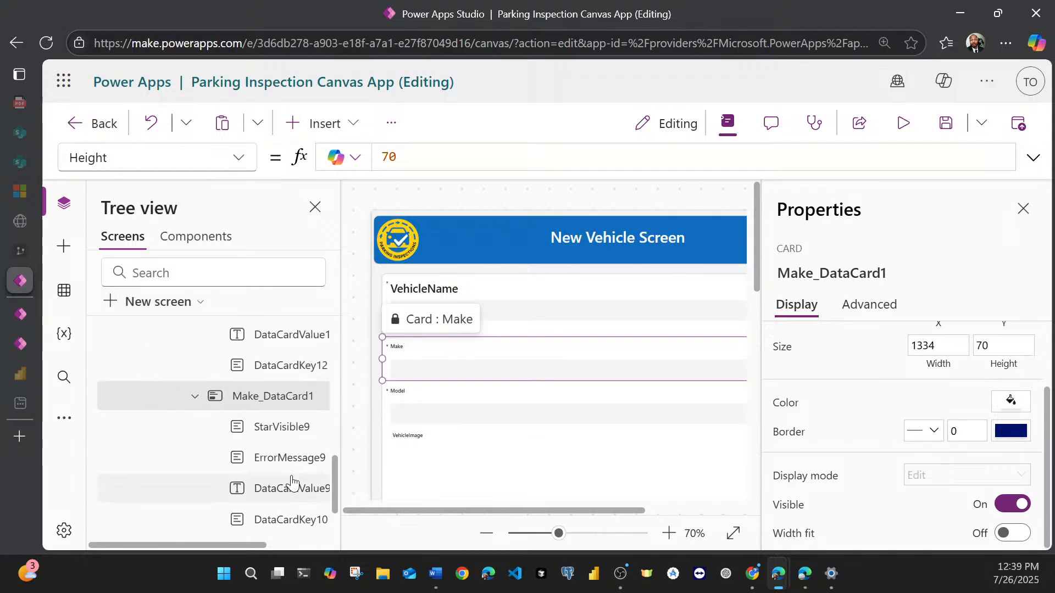
pyautogui.click(397, 351)
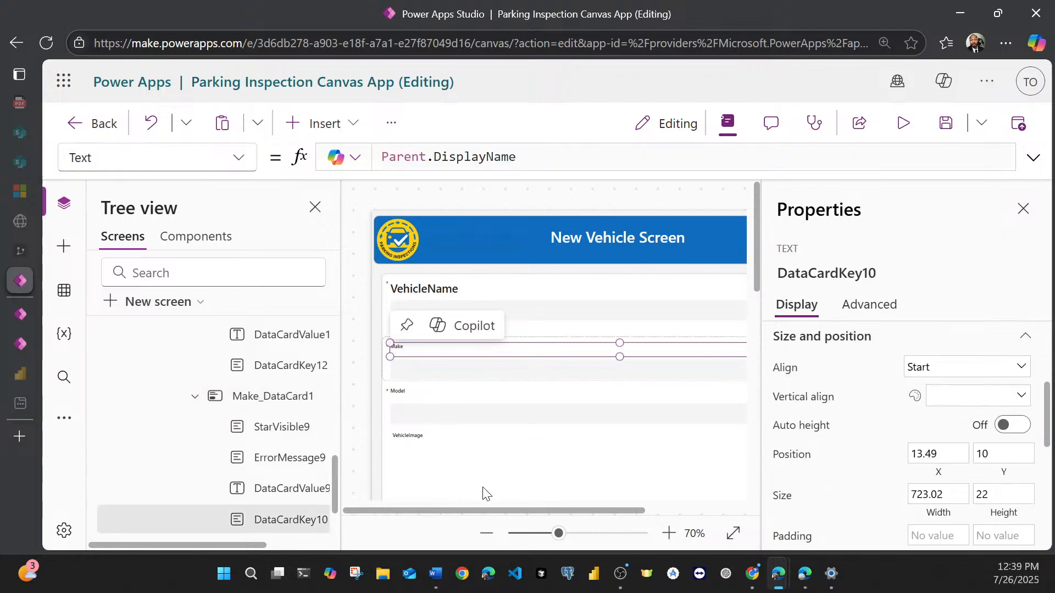
pyautogui.moveTo(483, 506); pyautogui.dragTo(523, 499)
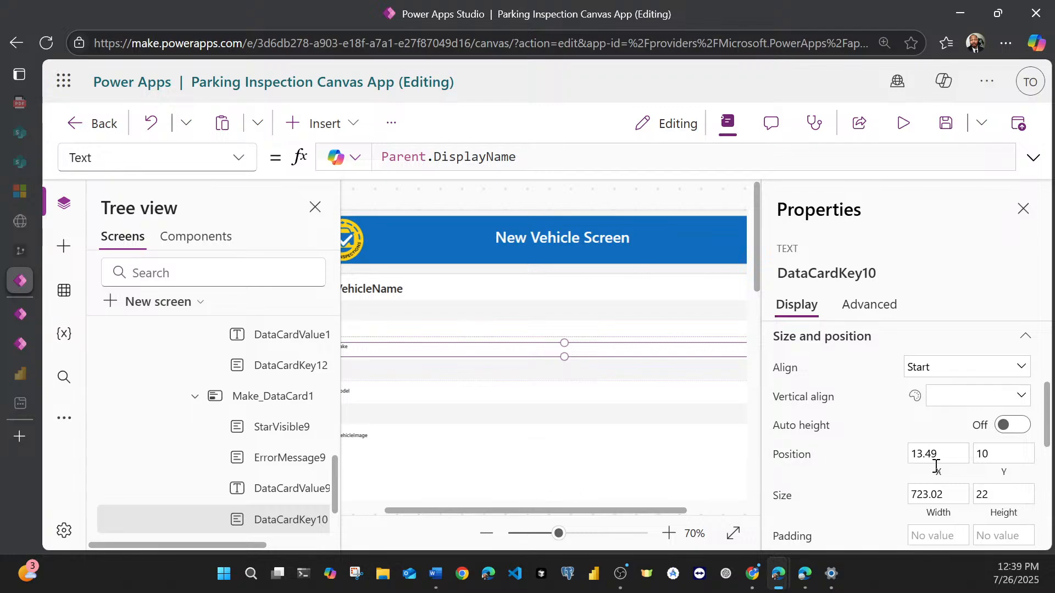
pyautogui.click(1002, 496)
pyautogui.press('BackSpace')
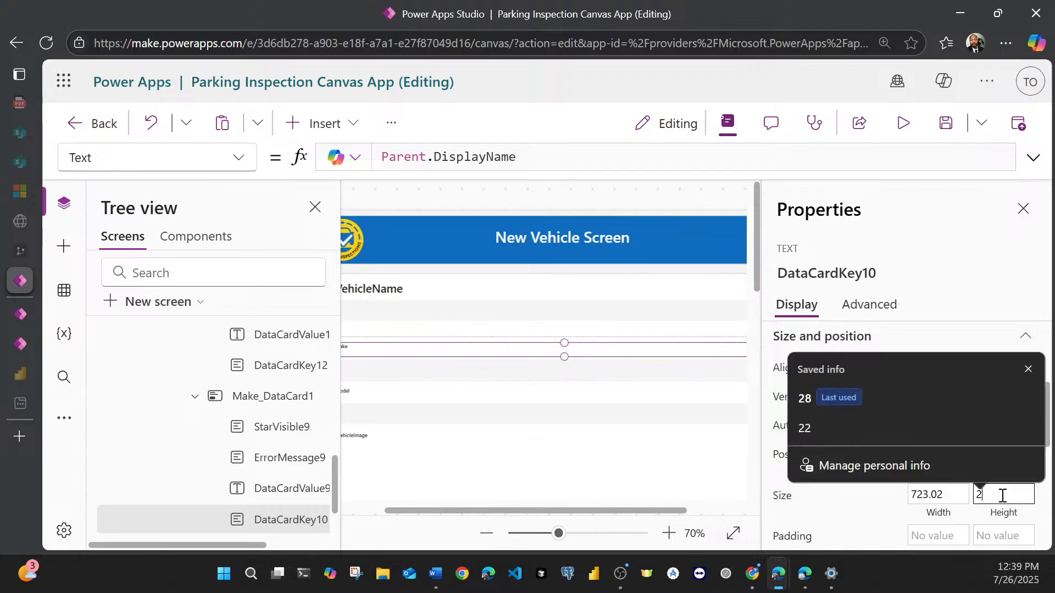
pyautogui.write('8')
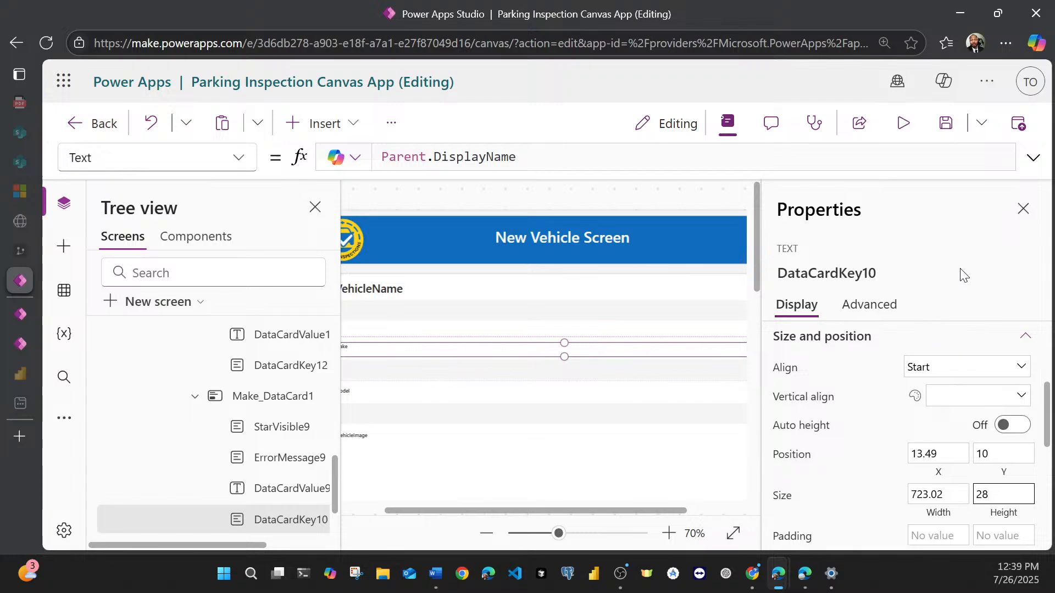
# Step: Set the Make title label's font size to 18 and enlarge the Make card downward to a height of about 96
pyautogui.scroll(-4, 940, 426)
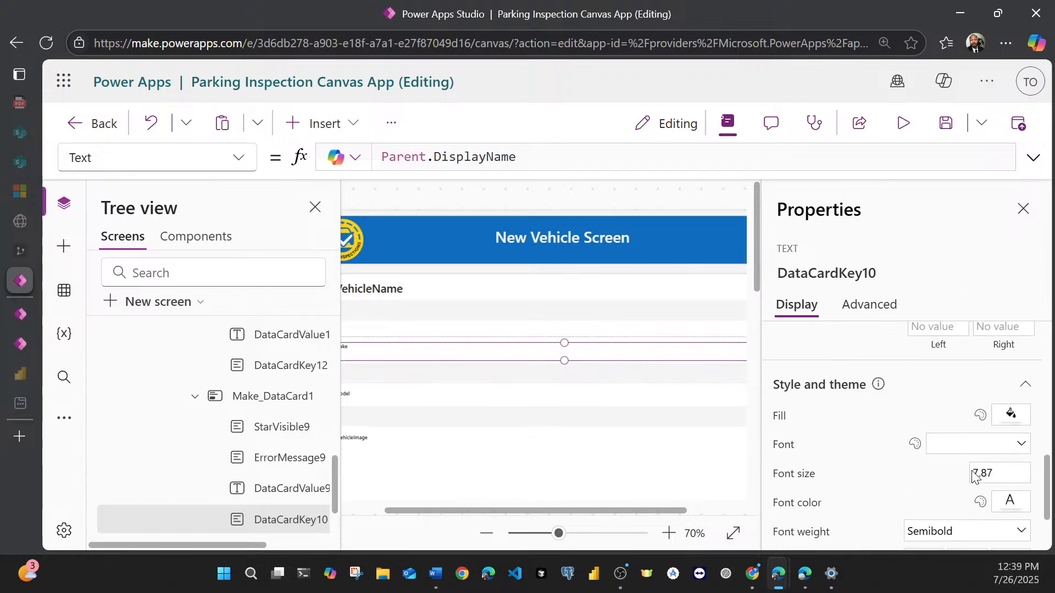
pyautogui.moveTo(555, 507); pyautogui.dragTo(513, 511)
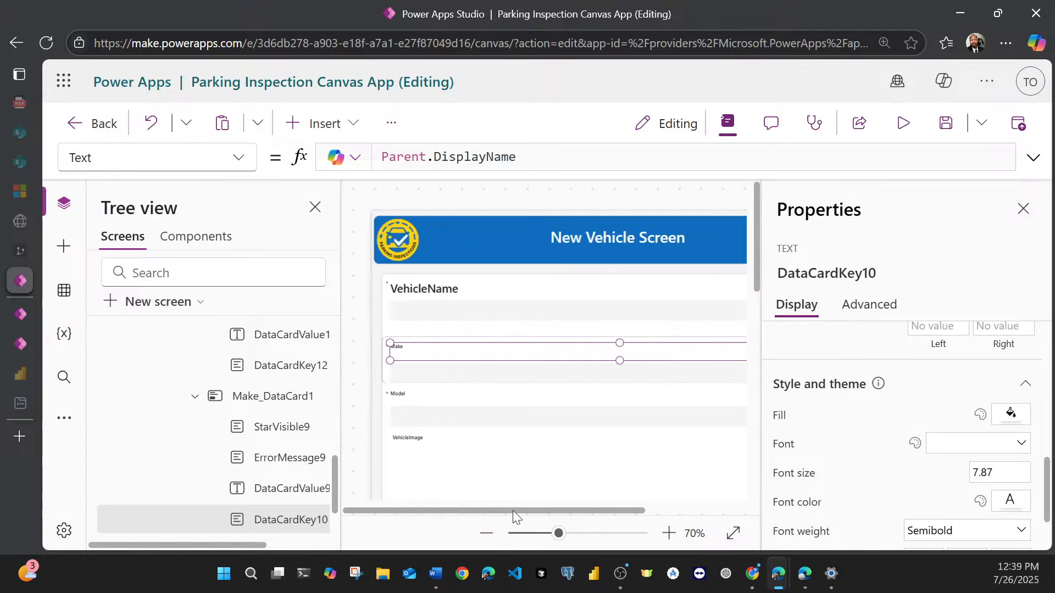
pyautogui.doubleClick(1015, 474)
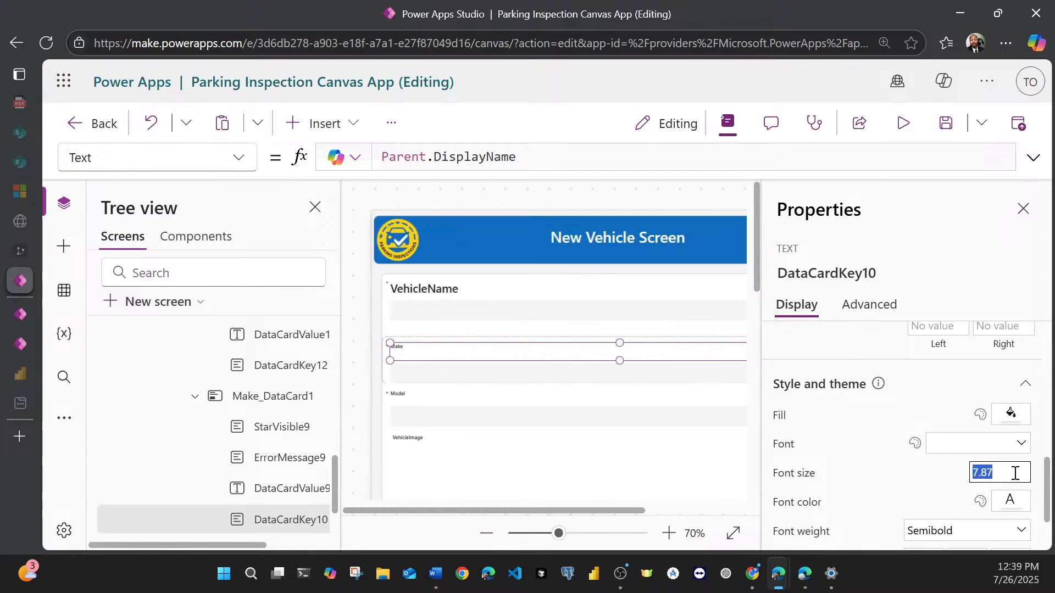
pyautogui.write('18')
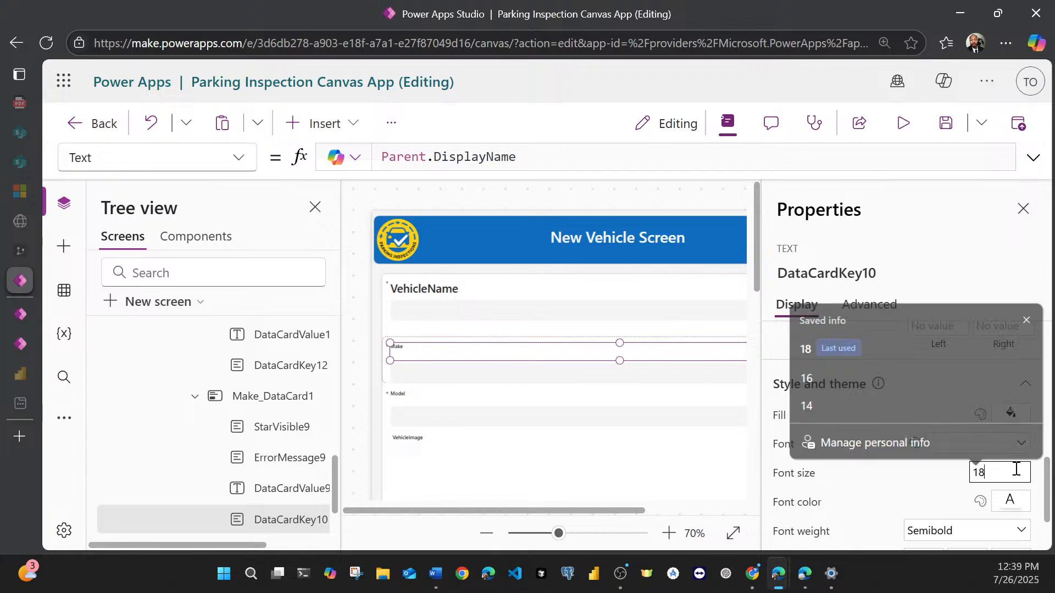
pyautogui.click(977, 266)
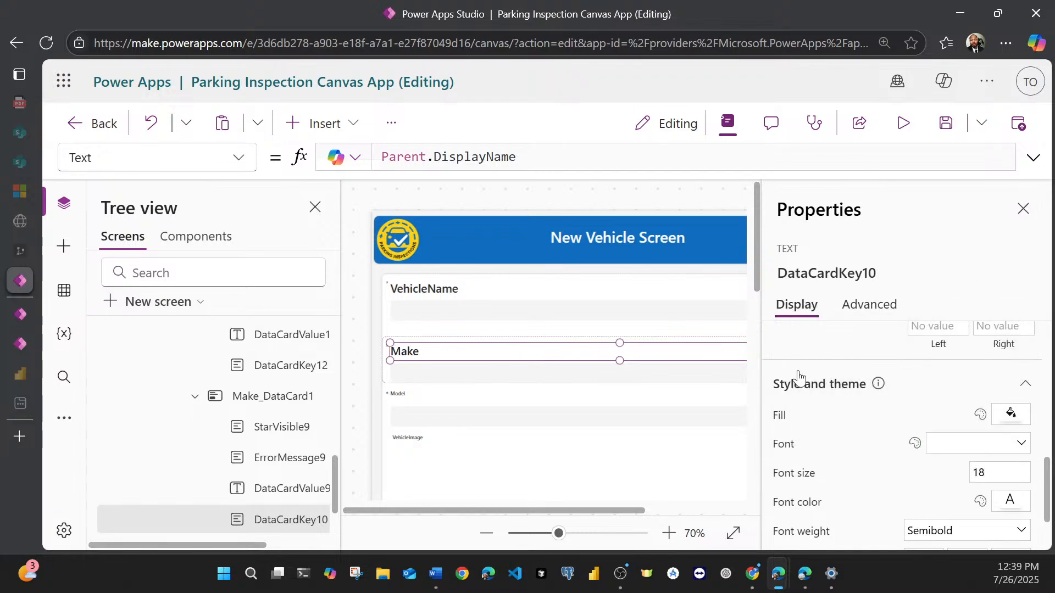
pyautogui.click(385, 377)
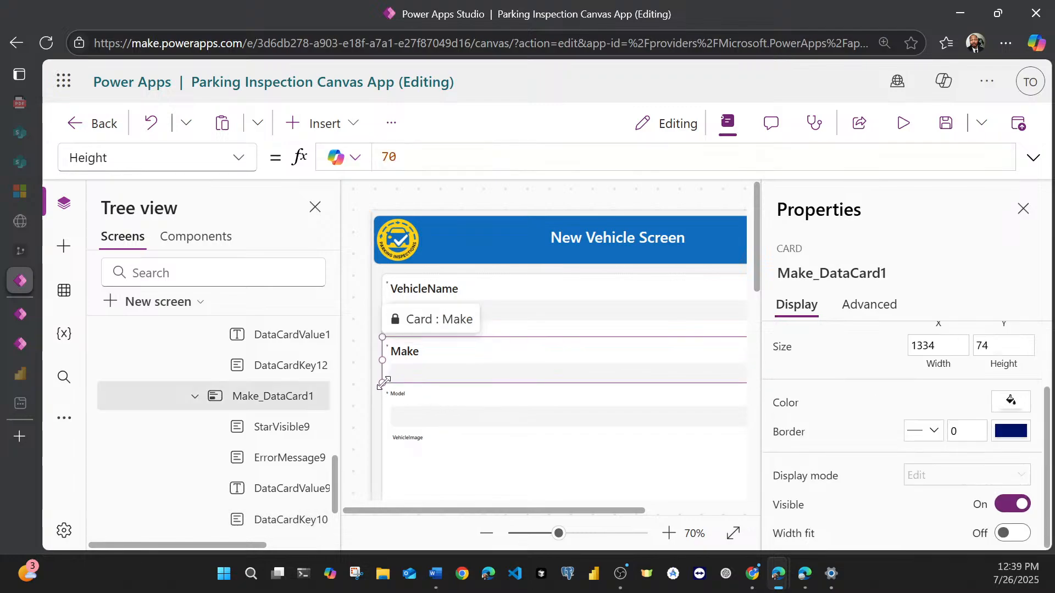
pyautogui.moveTo(384, 383); pyautogui.dragTo(385, 396)
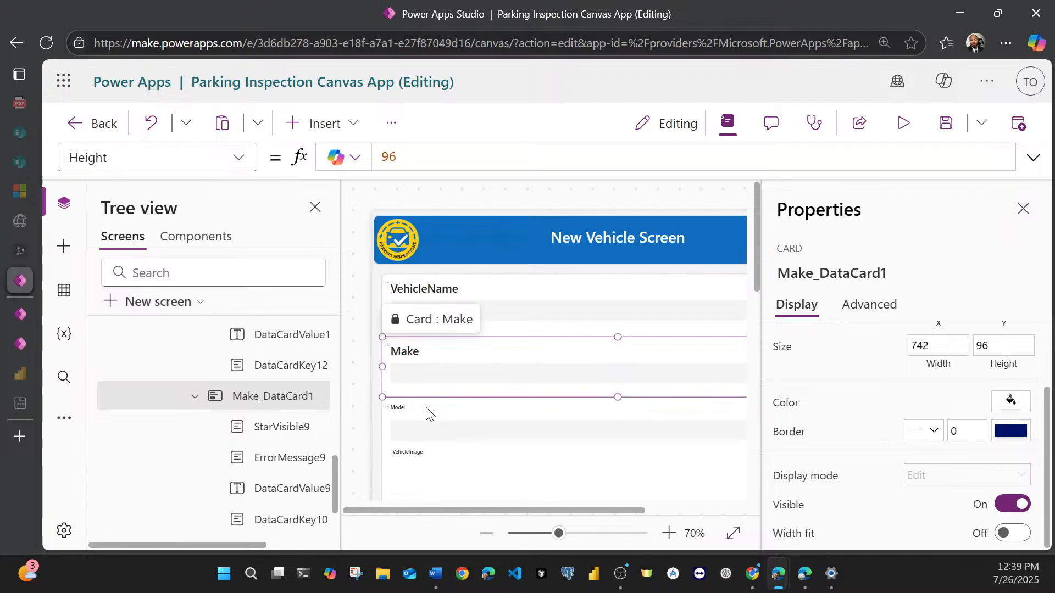
# Step: Set the font size of the Model card's title label to 18
pyautogui.click(404, 414)
pyautogui.click(403, 412)
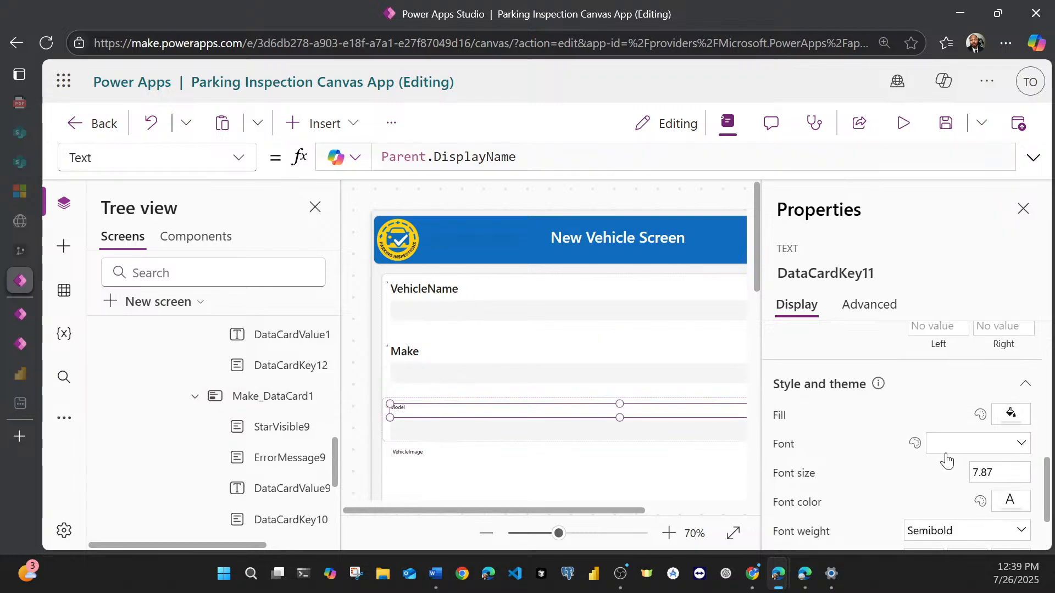
pyautogui.click(992, 474)
pyautogui.write('18')
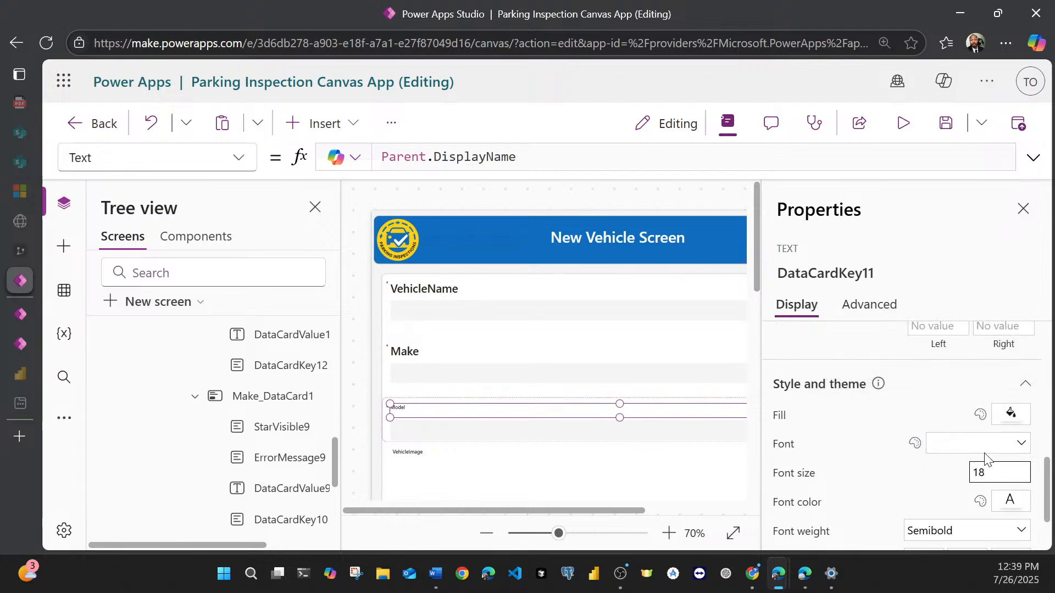
# Step: Set the Model title label's height to 28 and enlarge the Model card downward to a height of about 96
pyautogui.scroll(5, 985, 457)
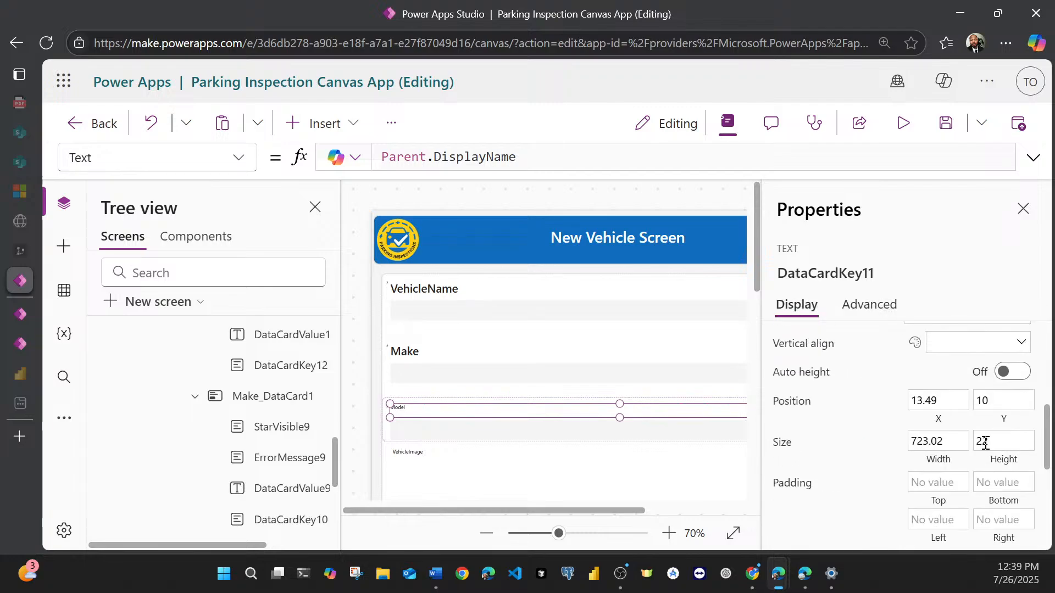
pyautogui.scroll(2, 992, 433)
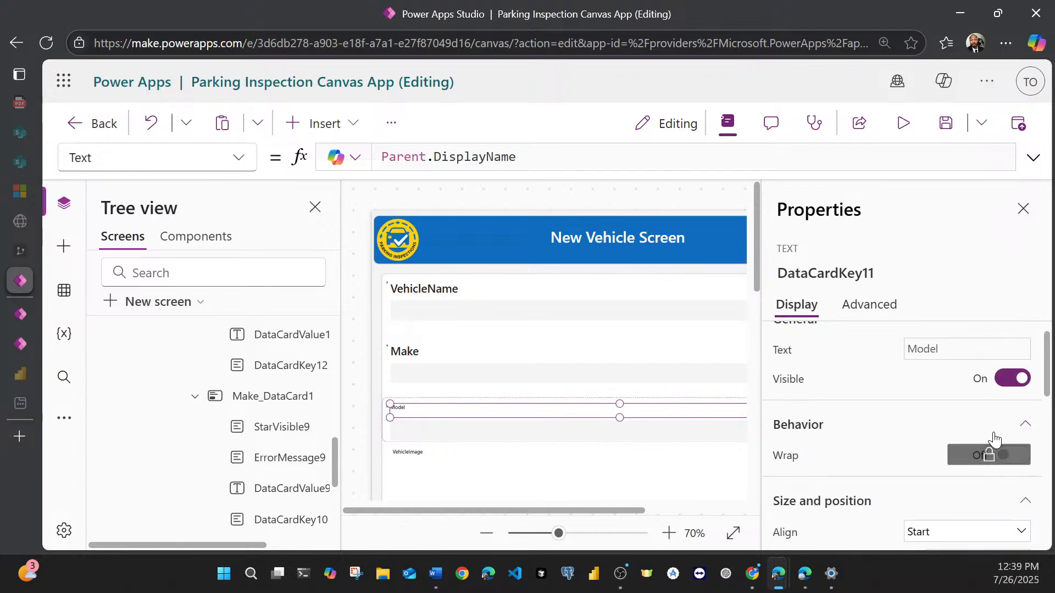
pyautogui.scroll(-5, 934, 423)
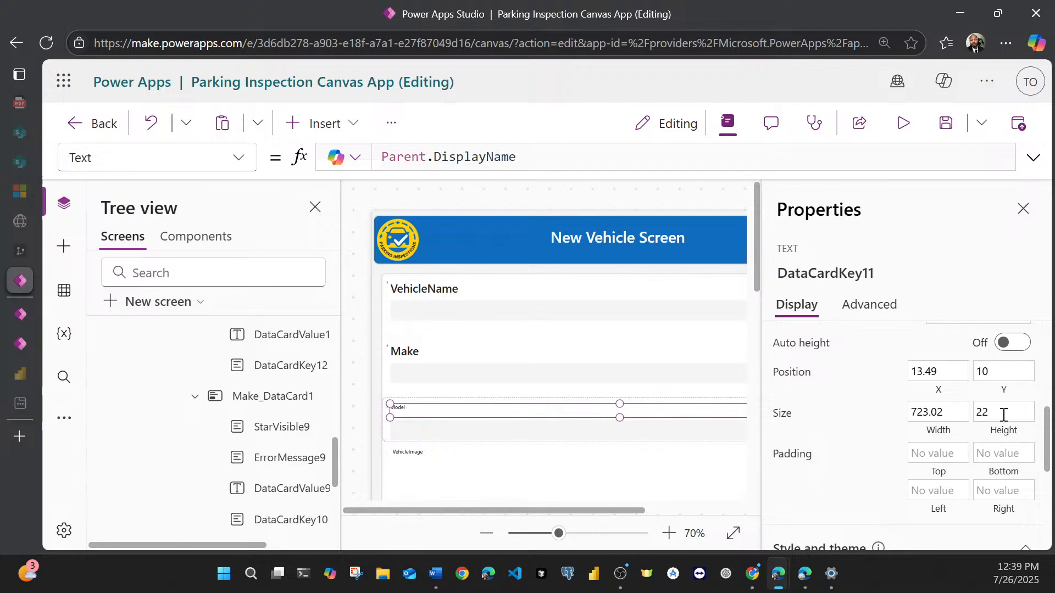
pyautogui.click(1004, 415)
pyautogui.press('BackSpace')
pyautogui.write('8')
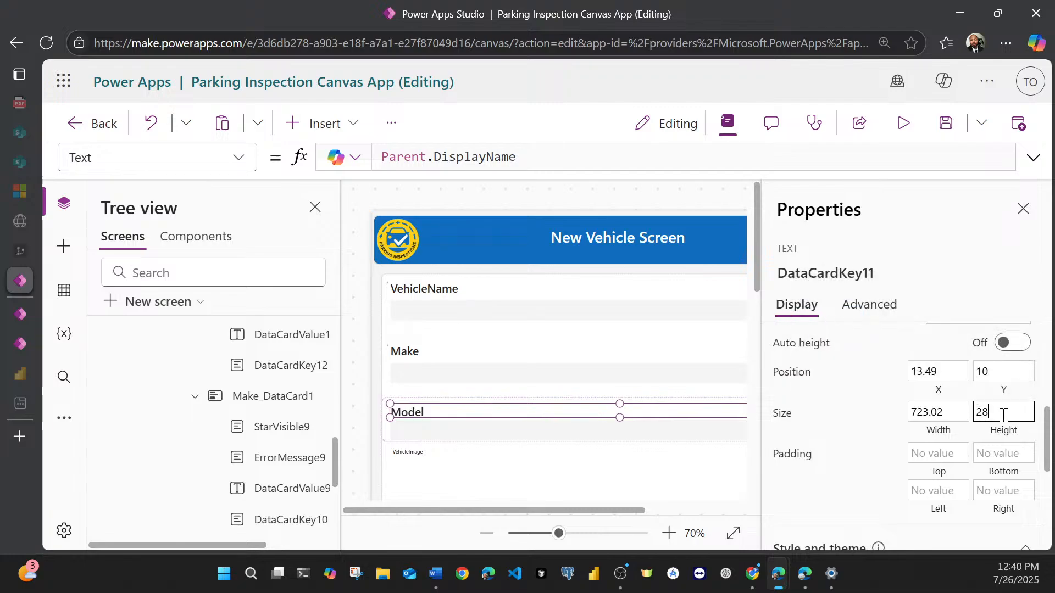
pyautogui.press('Return')
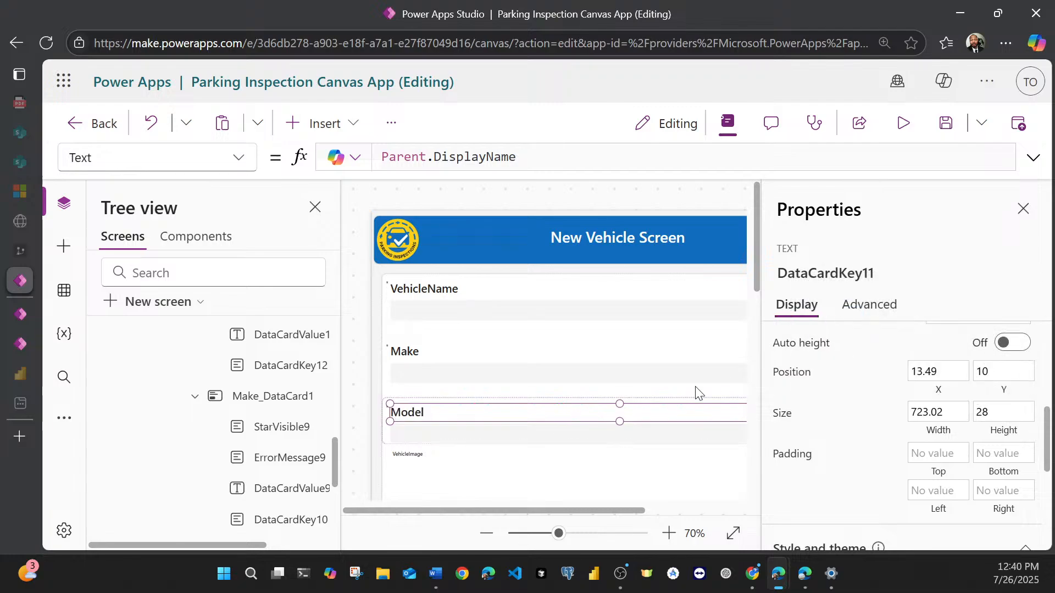
pyautogui.click(387, 442)
pyautogui.moveTo(380, 446); pyautogui.dragTo(383, 462)
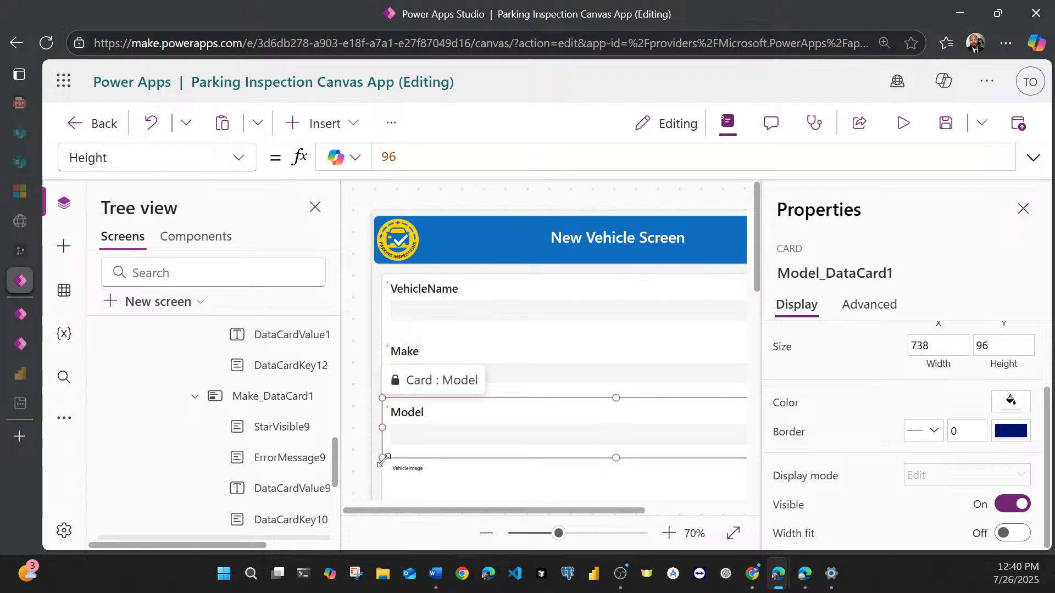
# Step: Set the font size of the VehicleImage card's title label to 18
pyautogui.scroll(-2, 469, 416)
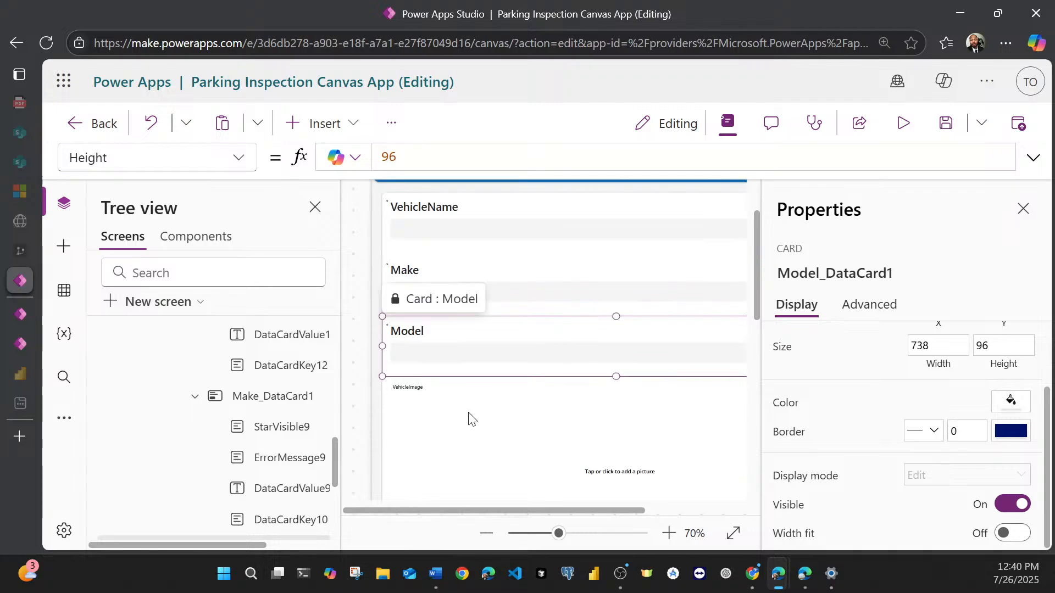
pyautogui.click(402, 395)
pyautogui.click(406, 392)
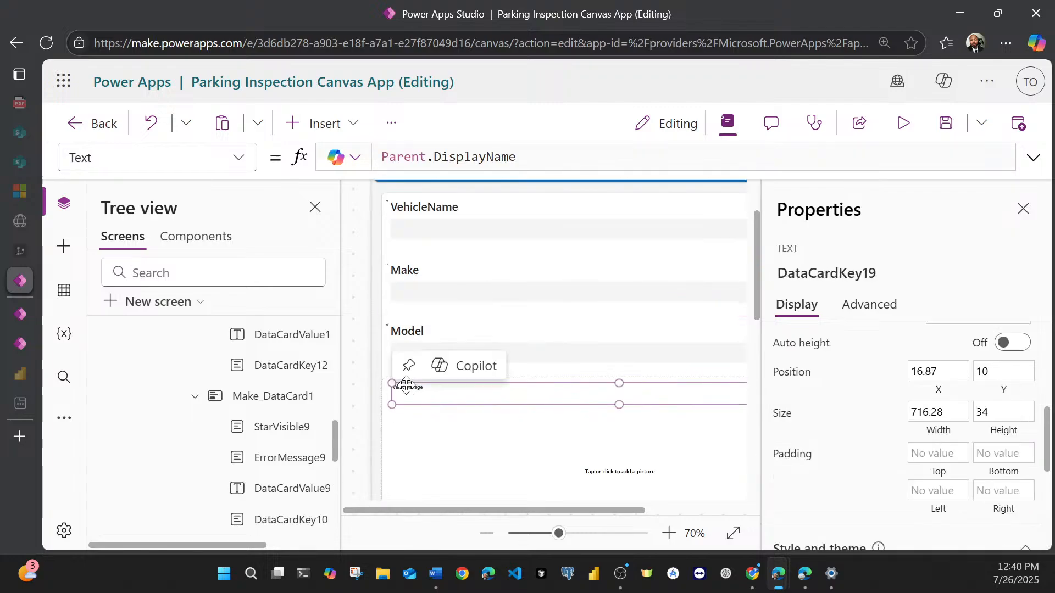
pyautogui.scroll(-5, 984, 423)
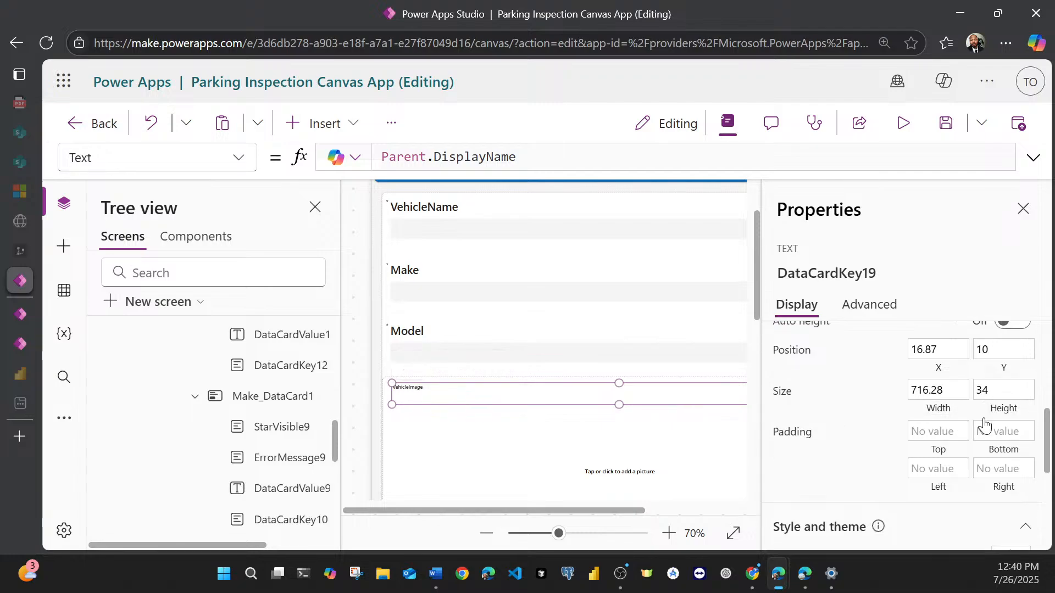
pyautogui.click(994, 396)
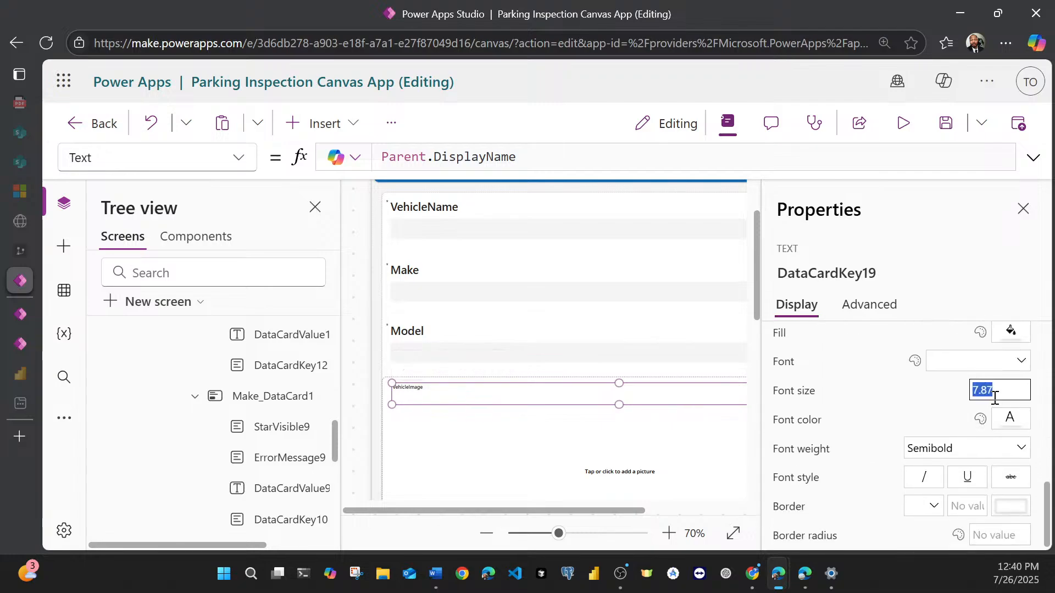
pyautogui.write('18')
pyautogui.scroll(5, 944, 391)
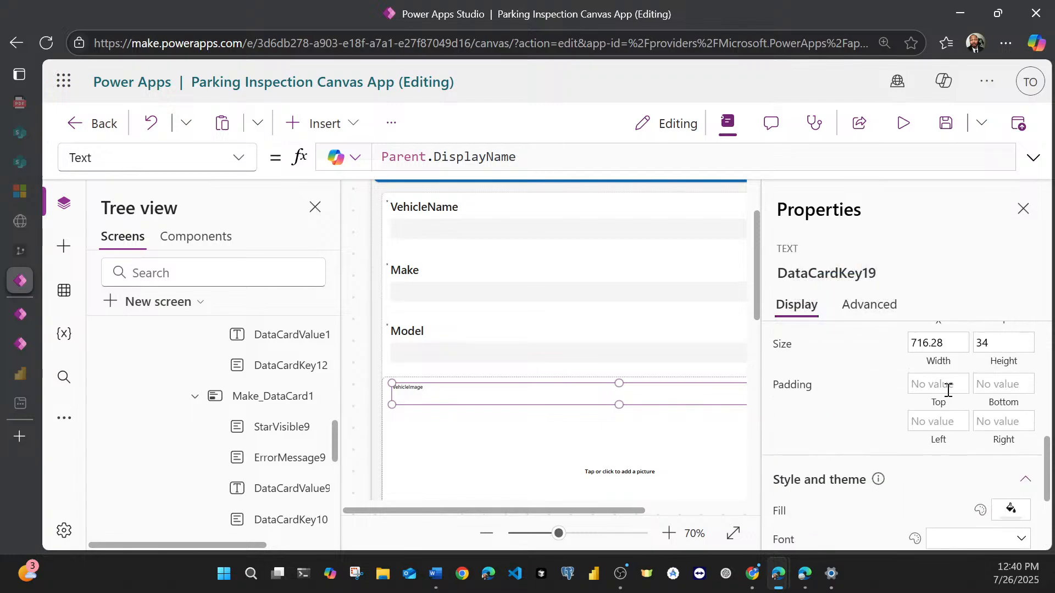
pyautogui.scroll(2, 952, 393)
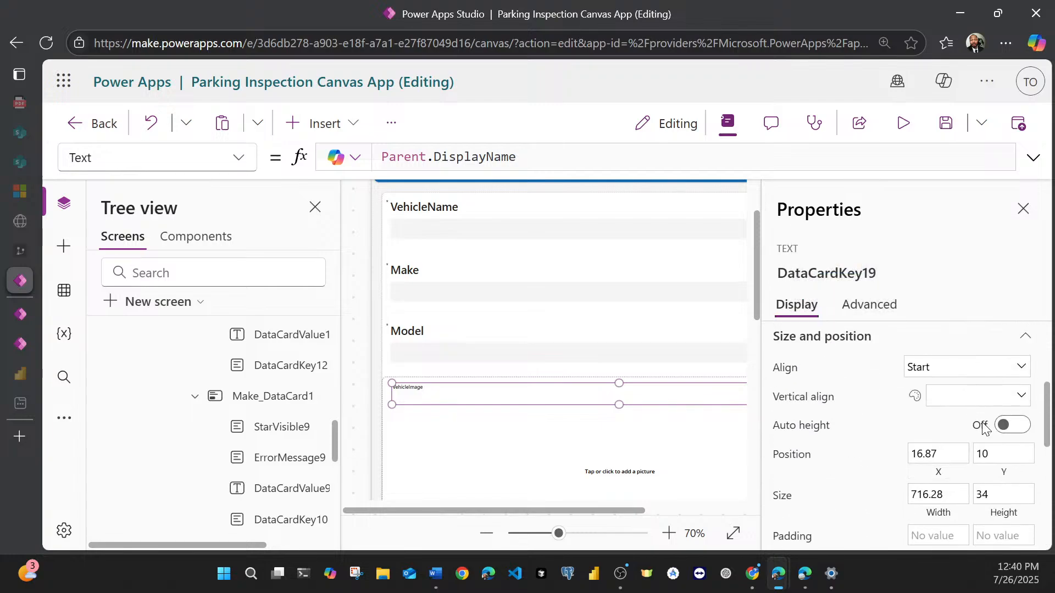
pyautogui.click(1000, 271)
pyautogui.moveTo(517, 509)
pyautogui.mouseDown()
pyautogui.moveTo(632, 506)
pyautogui.moveTo(504, 506)
pyautogui.mouseUp()
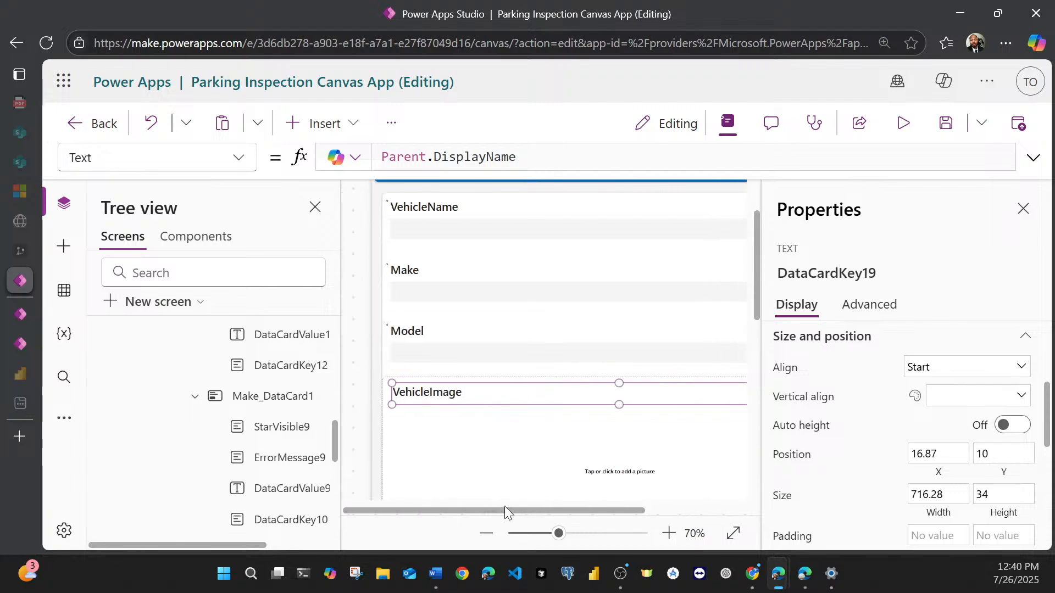
# Step: Enlarge the VehicleImage card slightly downward
pyautogui.scroll(-3, 406, 423)
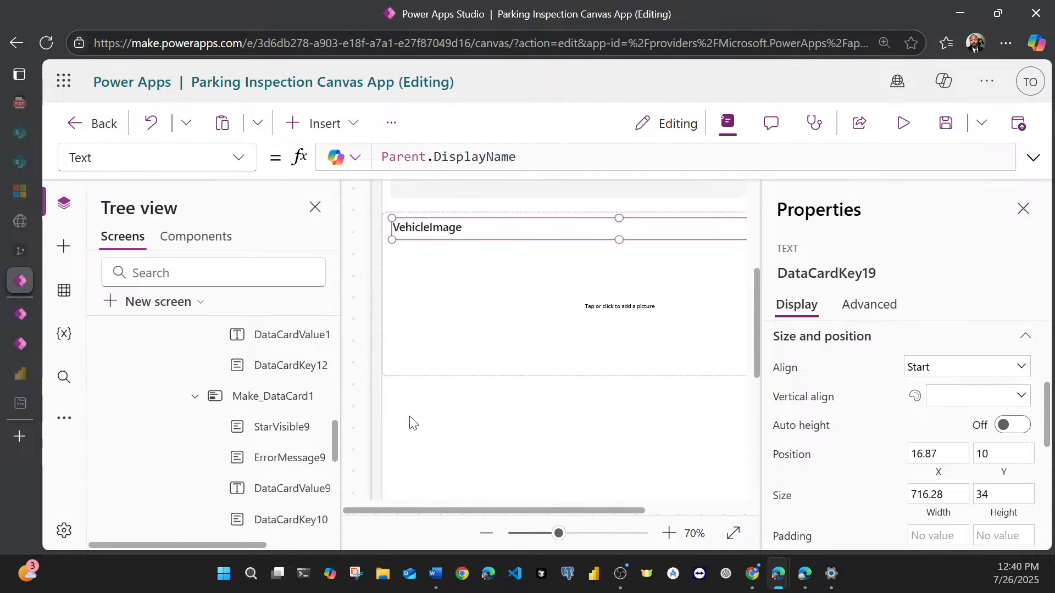
pyautogui.click(419, 363)
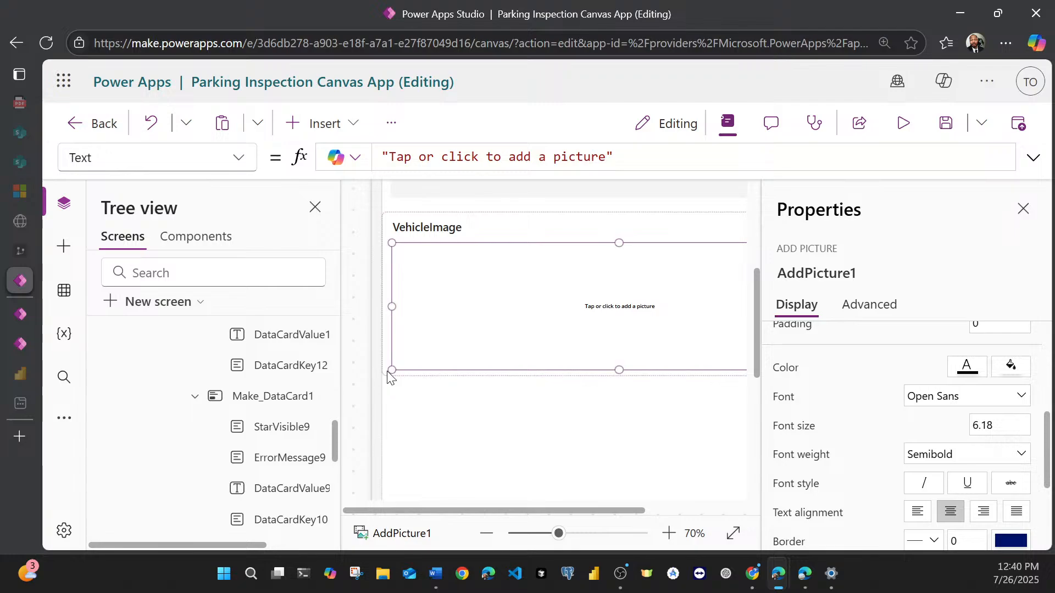
pyautogui.click(384, 225)
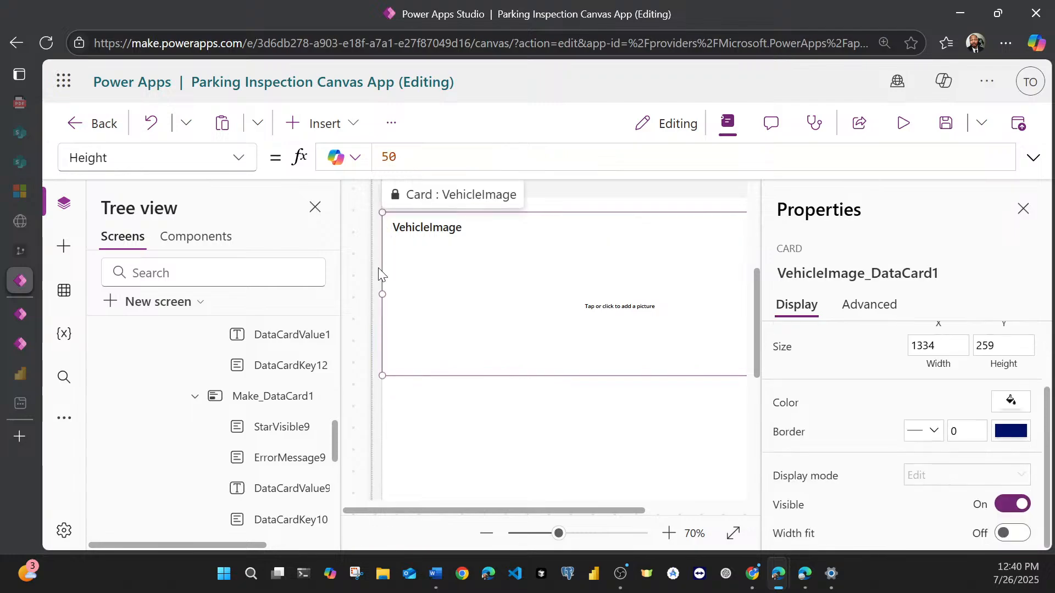
pyautogui.moveTo(385, 376); pyautogui.dragTo(384, 396)
# Step: Fit the whole New Vehicle Screen in the canvas view and deselect the form to check the layout
pyautogui.click(552, 441)
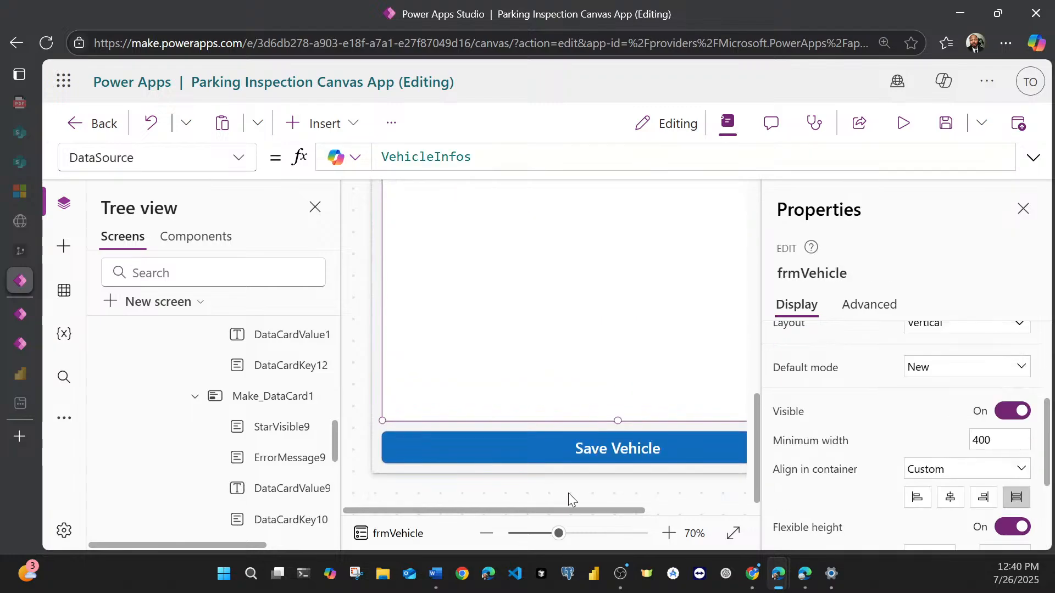
pyautogui.click(734, 534)
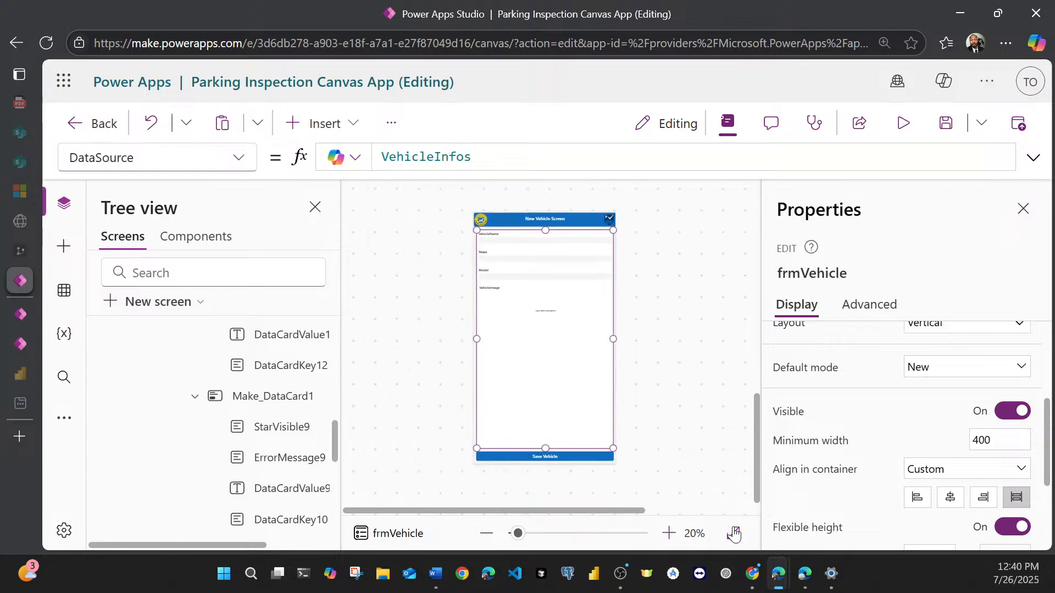
pyautogui.click(691, 401)
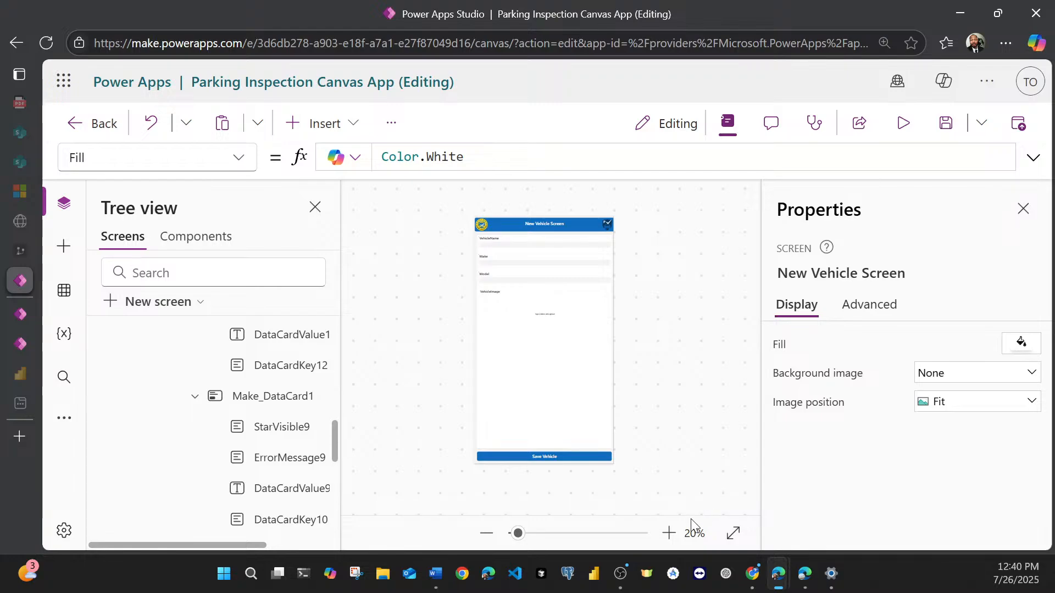
# Step: Check the New Vehicle Screen's layout down to the Save Vehicle button and save the app
pyautogui.click(669, 533)
pyautogui.click(668, 533)
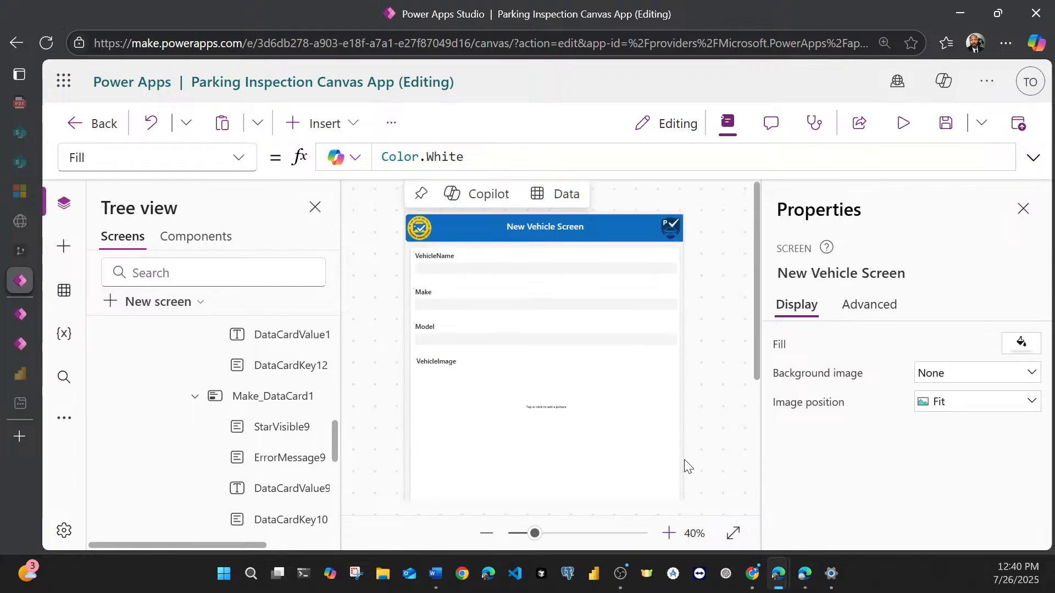
pyautogui.scroll(-4, 687, 464)
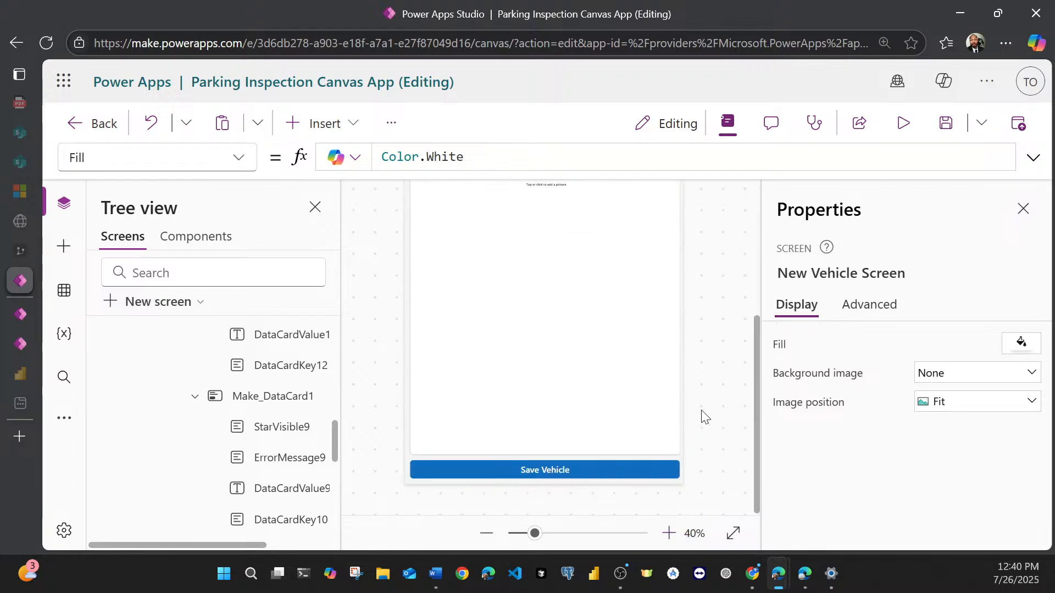
pyautogui.scroll(4, 725, 341)
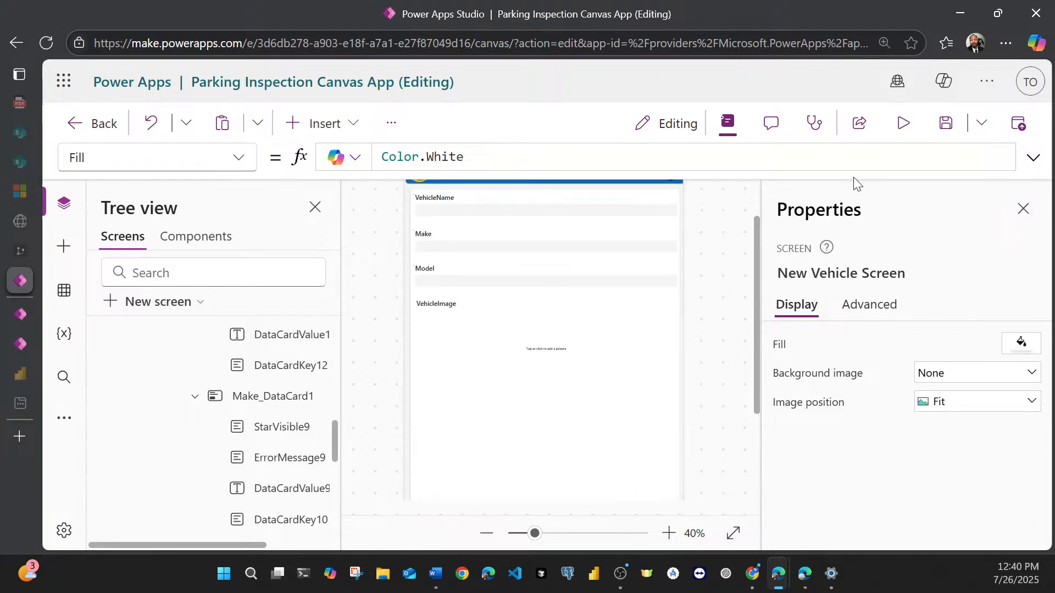
pyautogui.click(945, 124)
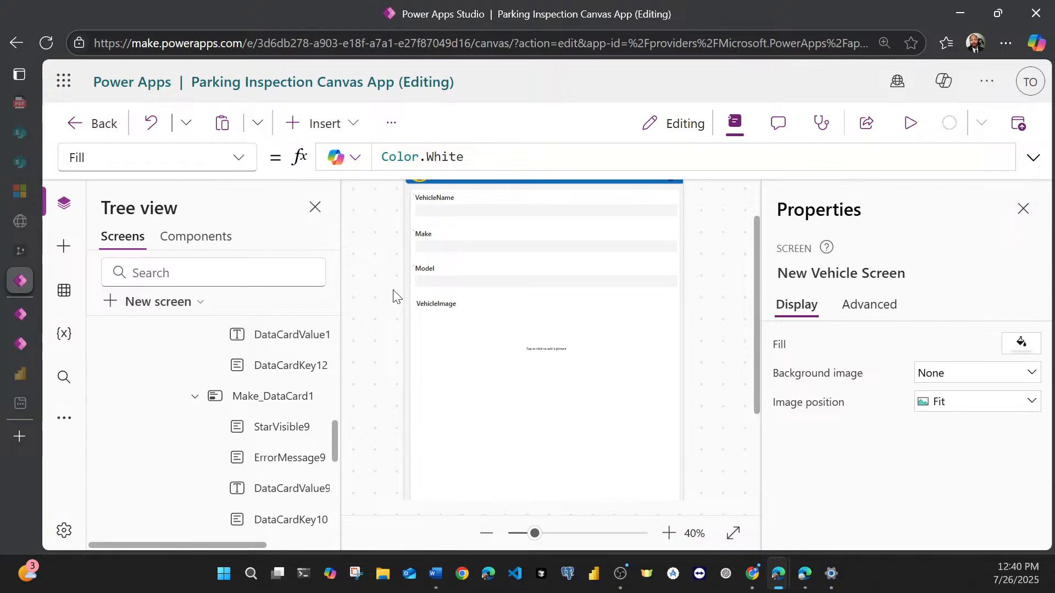
# Step: Collapse the New Vehicle Screen and Home Screen in the tree and publish this version of the app
pyautogui.scroll(5, 174, 391)
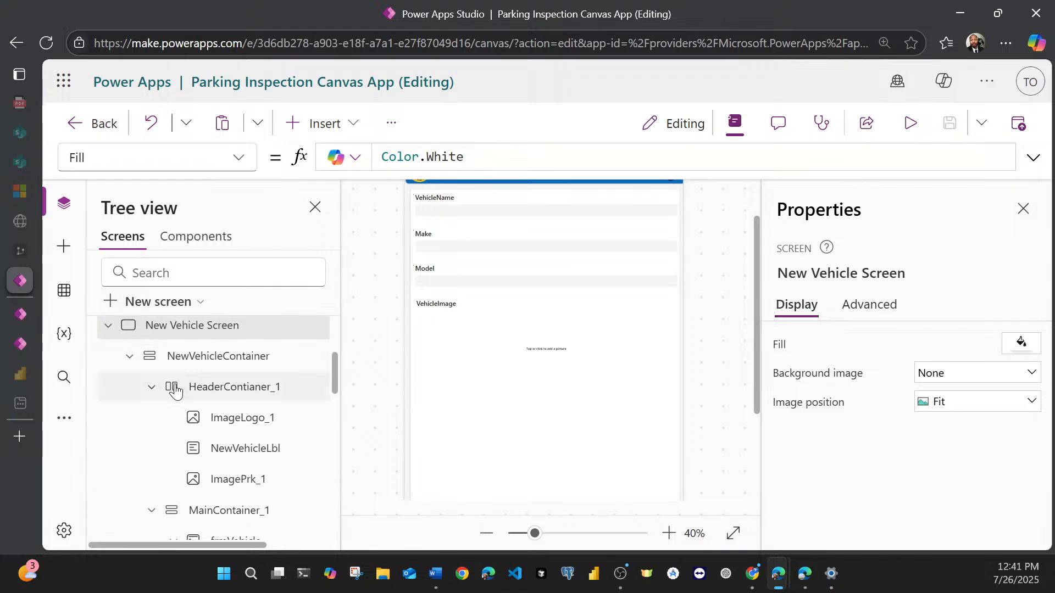
pyautogui.click(108, 326)
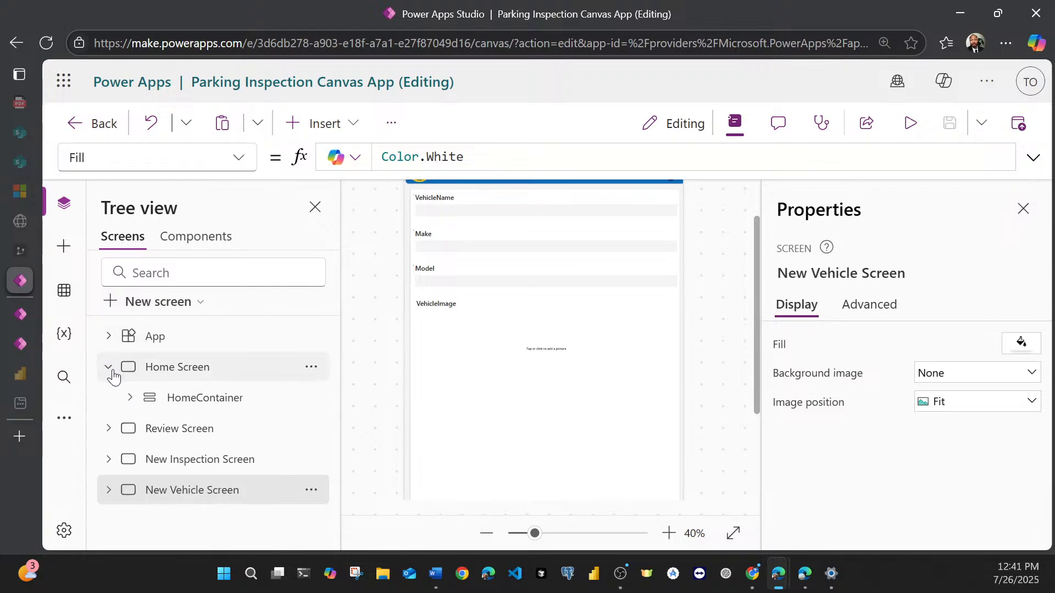
pyautogui.click(110, 370)
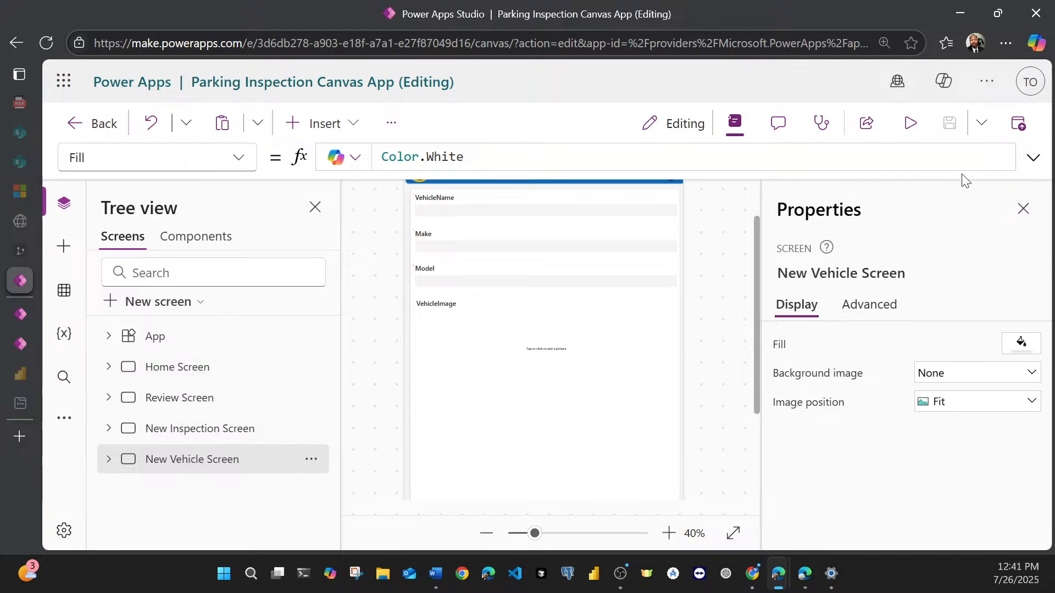
pyautogui.click(1017, 123)
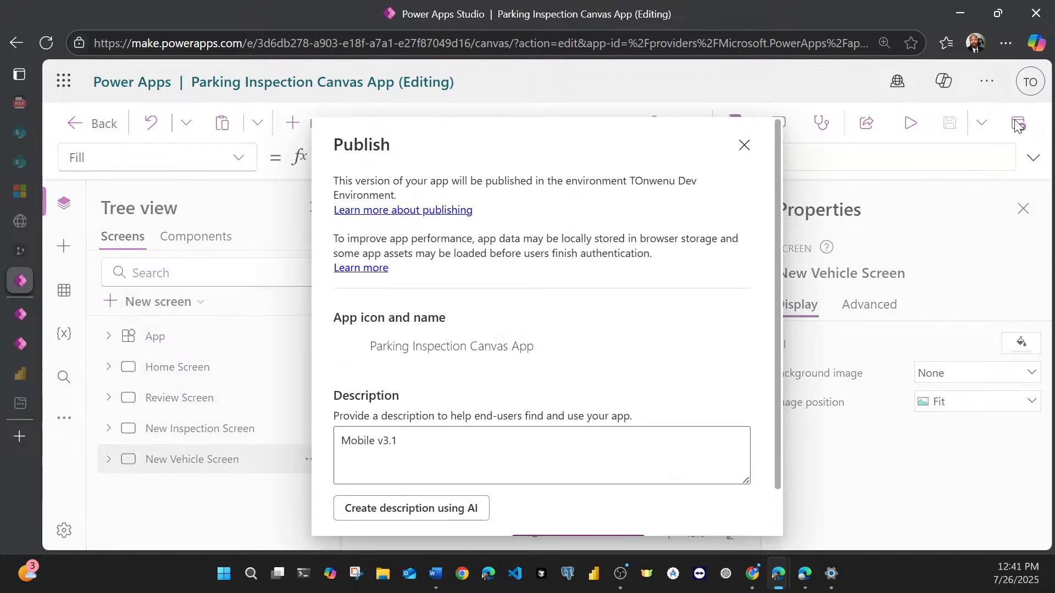
pyautogui.scroll(-2, 626, 406)
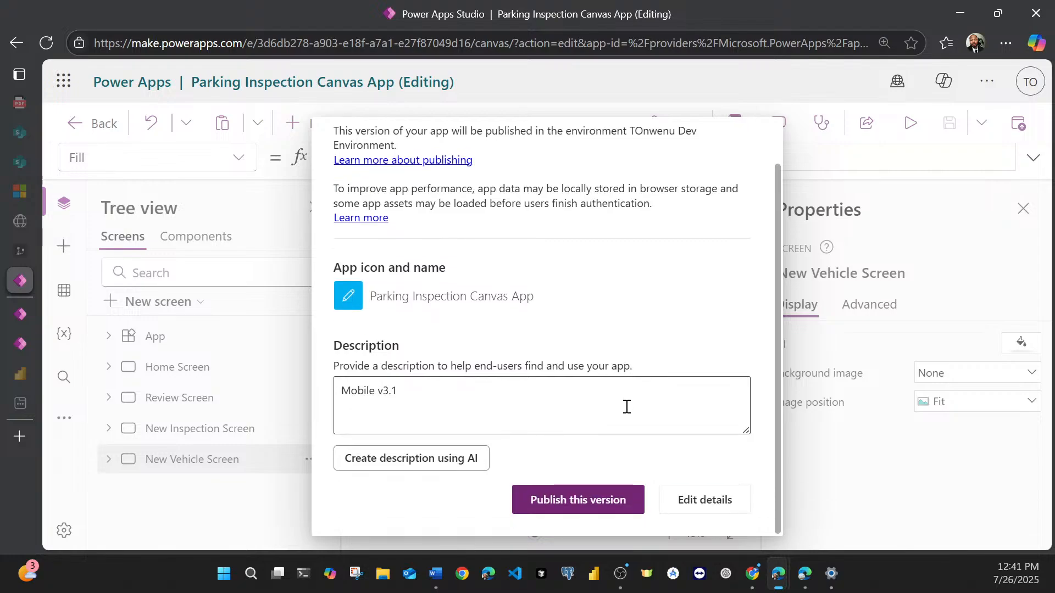
pyautogui.click(572, 502)
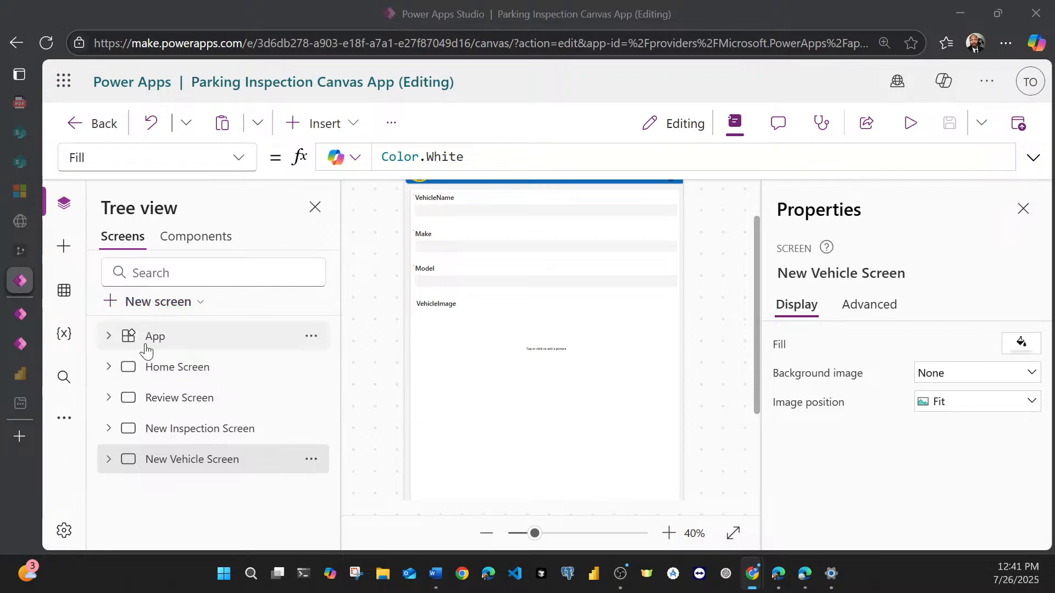
# Step: Review the Home, Review, New Inspection and New Vehicle screens in turn, ending on the Home Screen's full layout
pyautogui.click(154, 364)
pyautogui.click(155, 369)
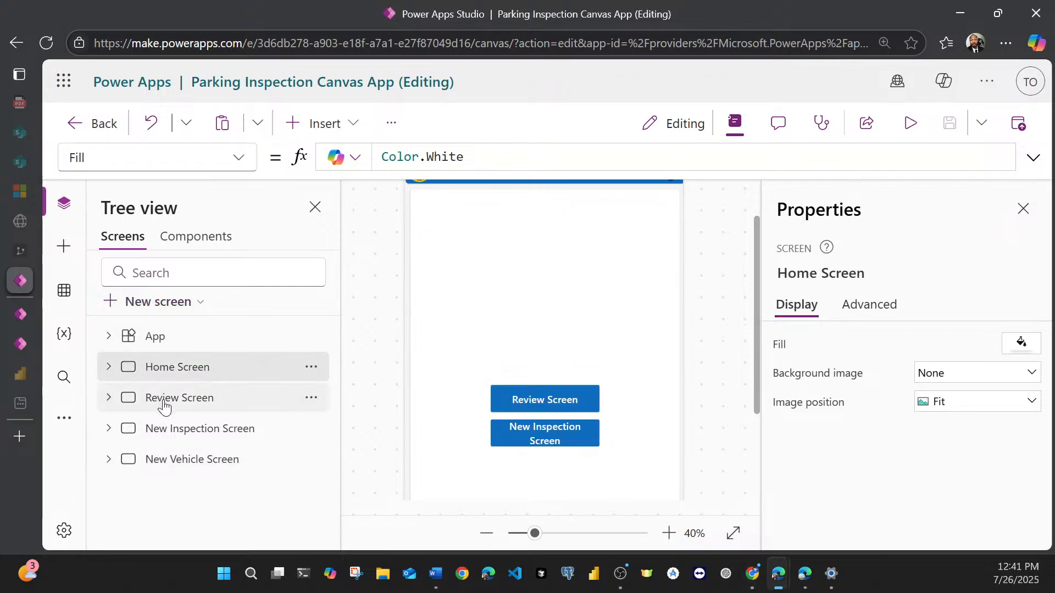
pyautogui.click(164, 405)
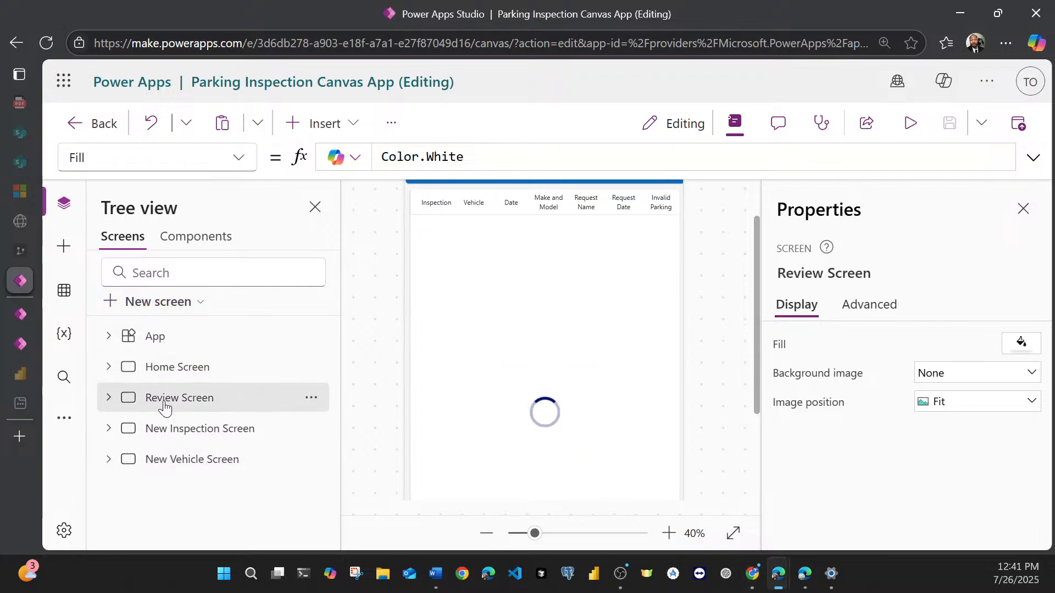
pyautogui.click(172, 442)
pyautogui.click(172, 464)
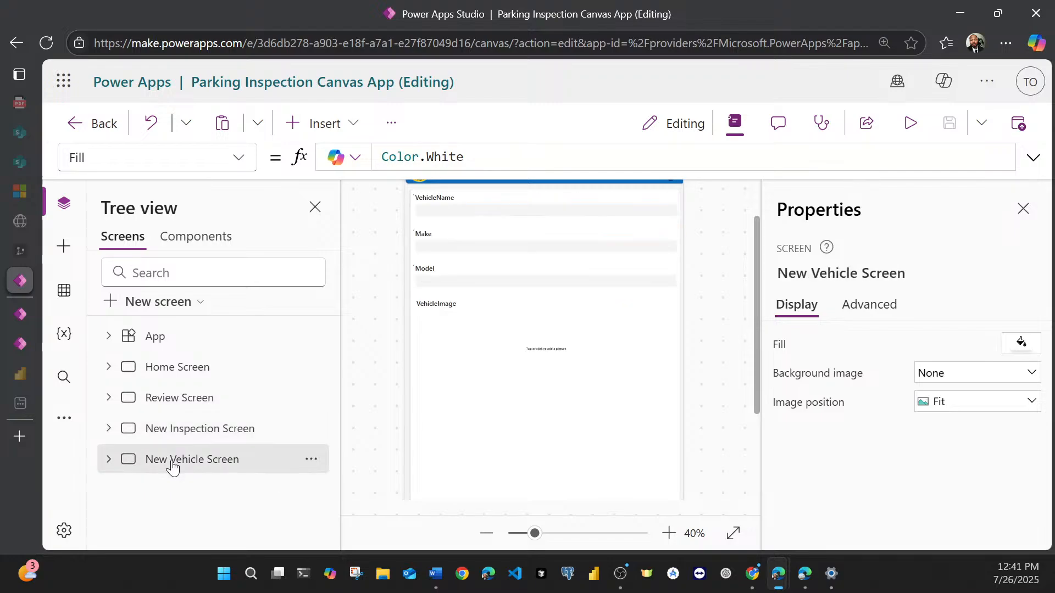
pyautogui.click(182, 367)
pyautogui.scroll(2, 574, 368)
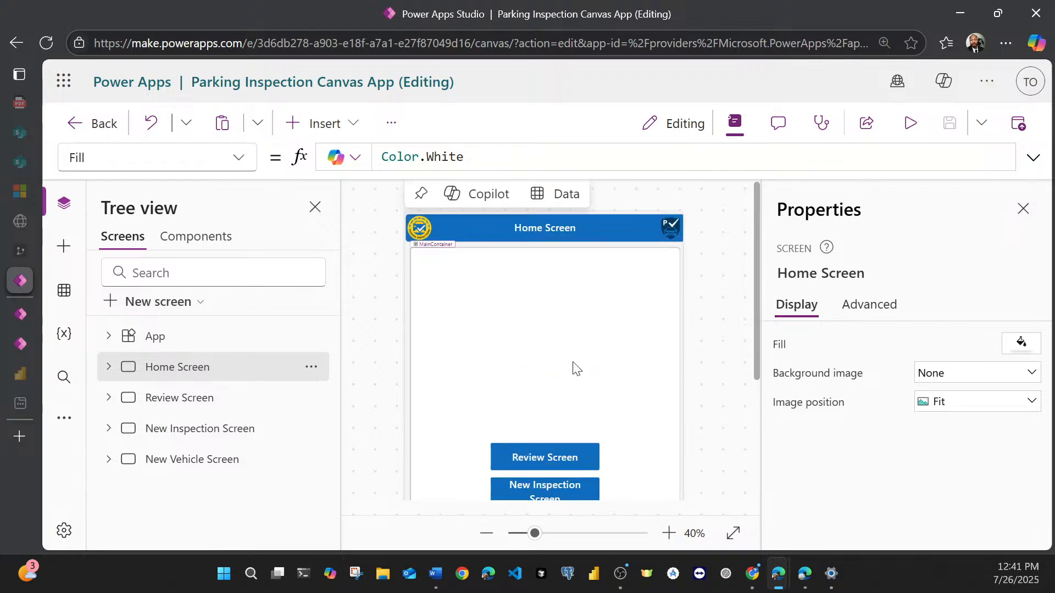
pyautogui.scroll(-6, 553, 366)
pyautogui.scroll(4, 552, 365)
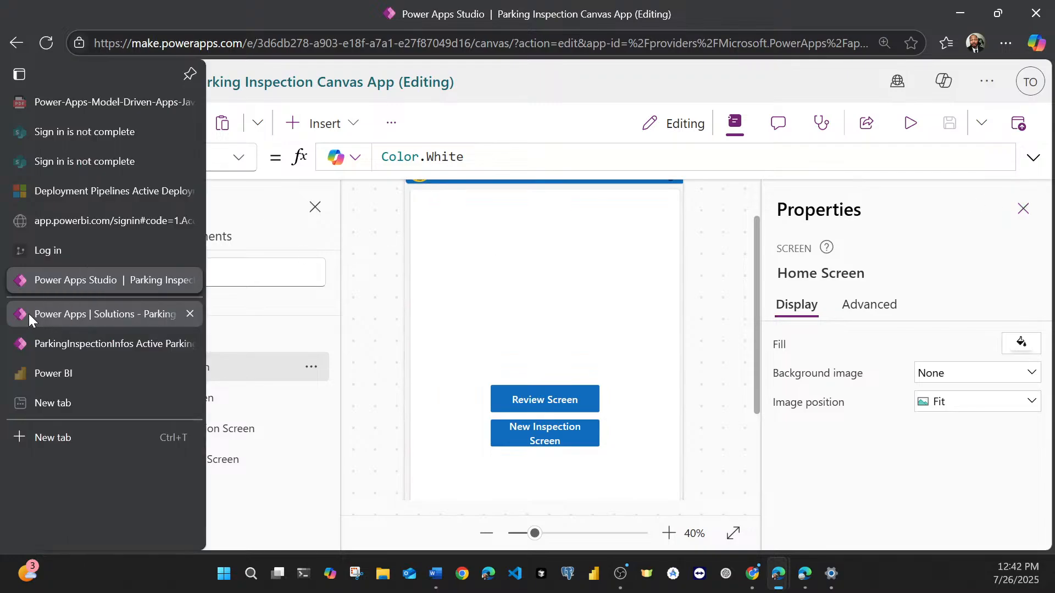
# Step: View the Parking Review Model App's list of today's active inspections and return to the canvas app's Home Screen
pyautogui.click(29, 313)
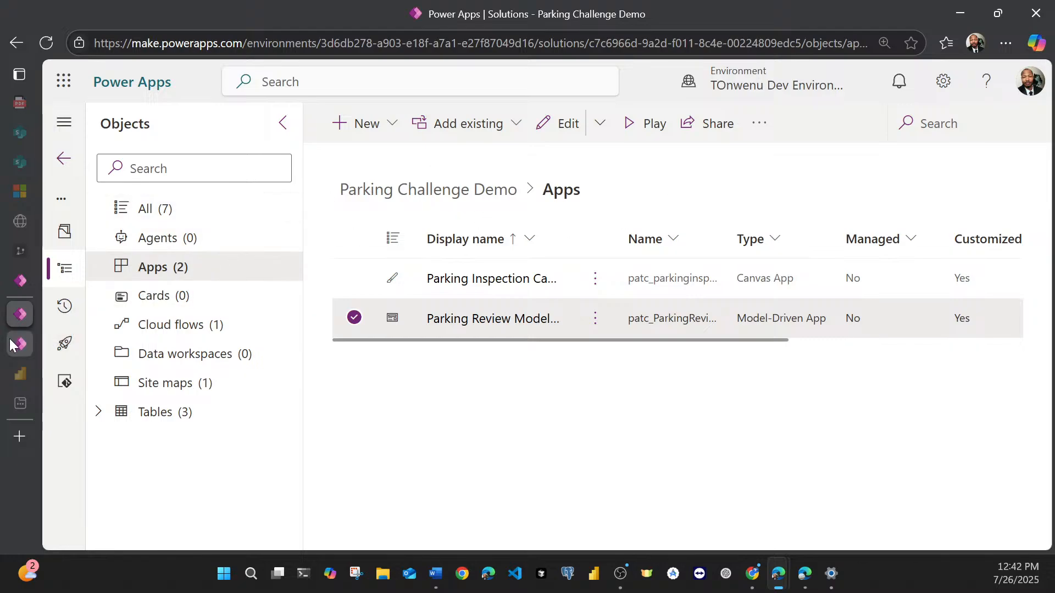
pyautogui.click(29, 342)
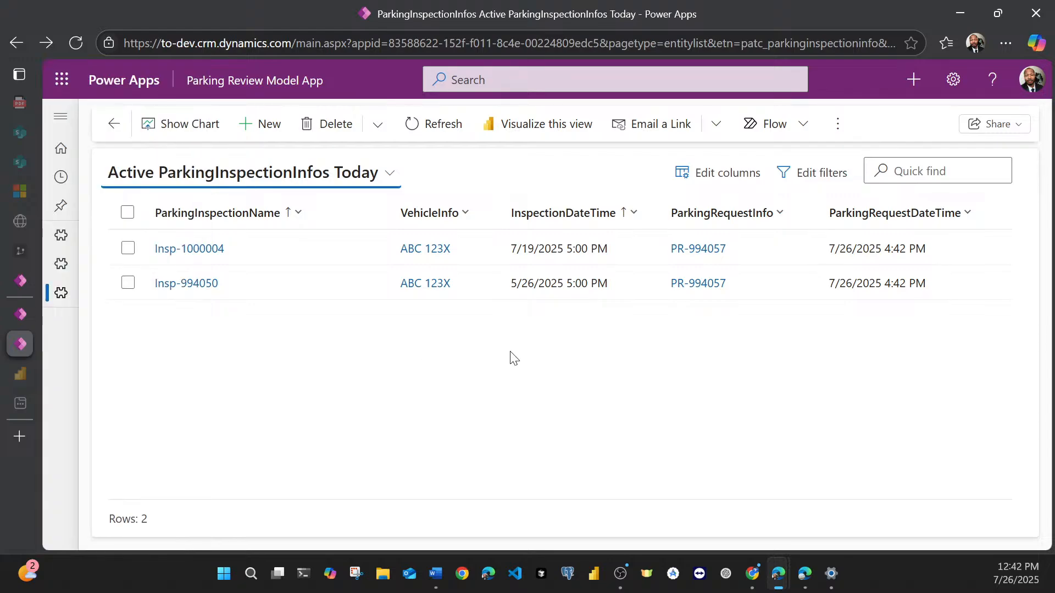
pyautogui.click(24, 281)
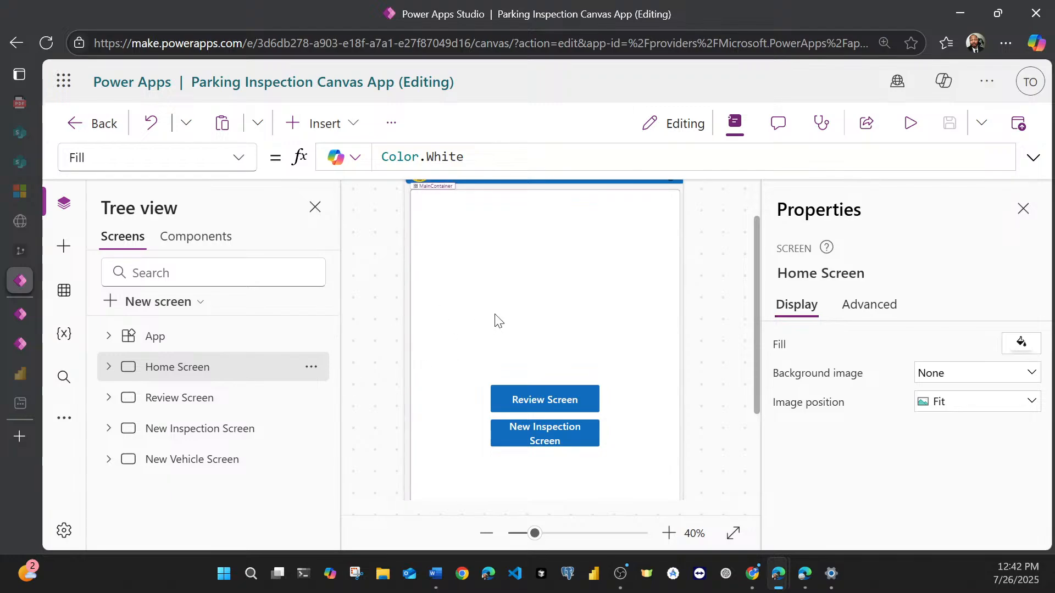
pyautogui.scroll(2, 484, 365)
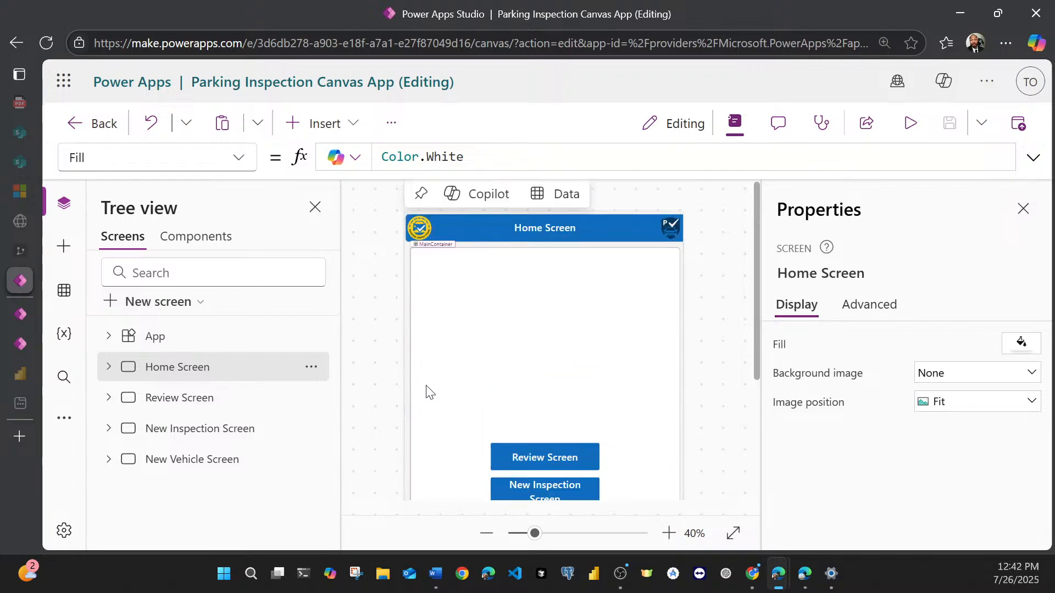
# Step: Show the canvas app's App object properties and switch to the apps list of the Parking Challenge Demo solution
pyautogui.click(172, 344)
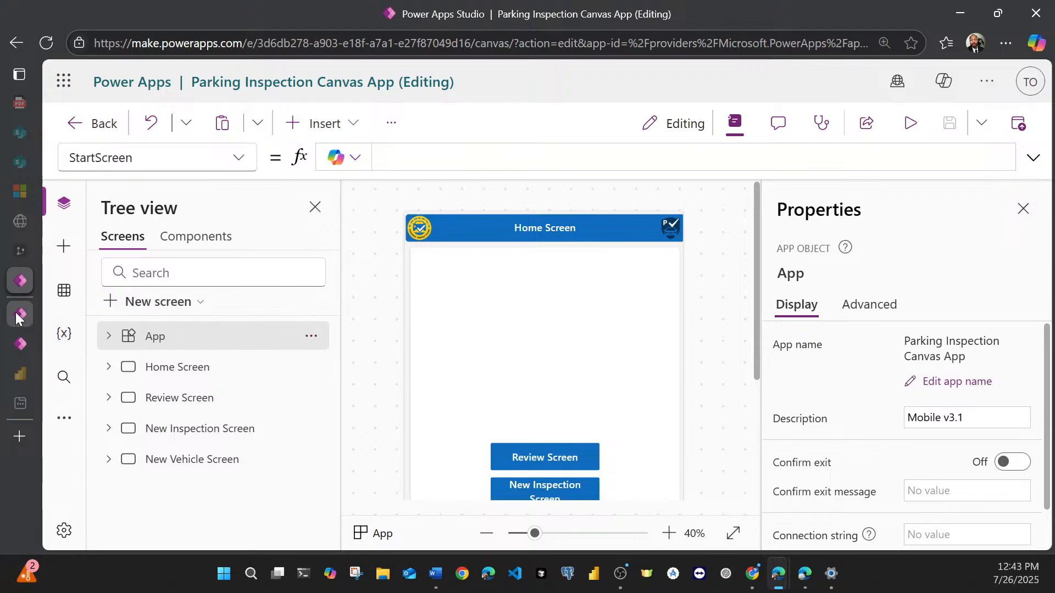
pyautogui.moveTo(16, 317)
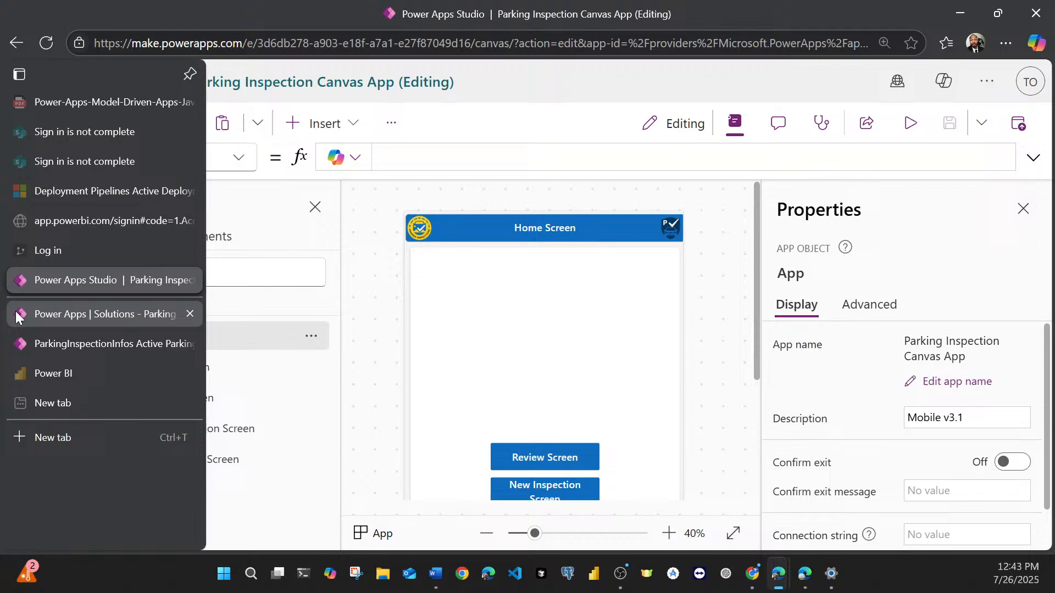
pyautogui.click(22, 338)
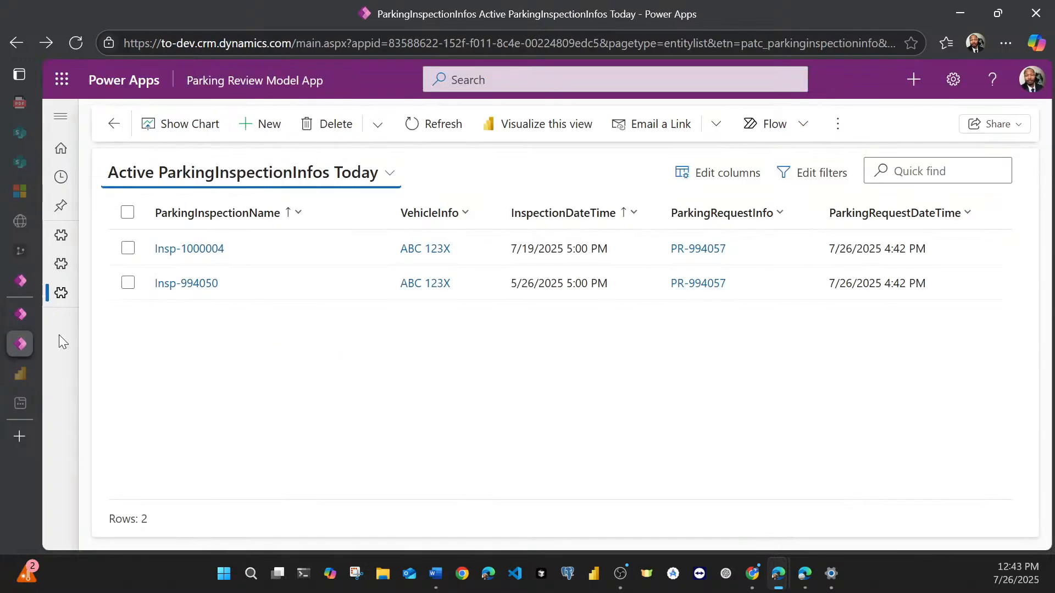
pyautogui.click(17, 316)
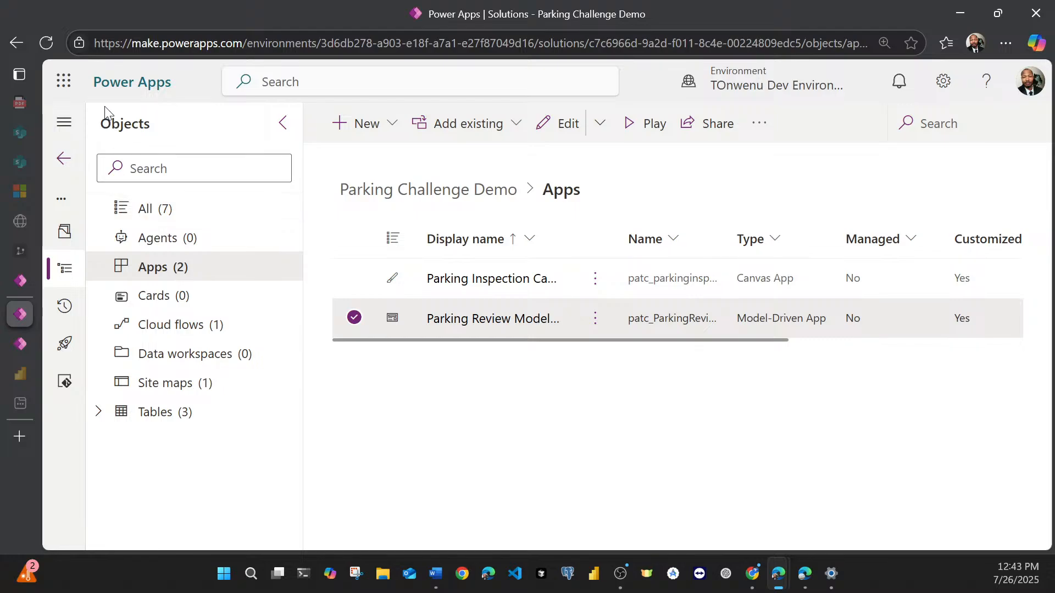
# Step: Return to the list of solutions, open the Animal Management Solution and show only its apps
pyautogui.click(57, 157)
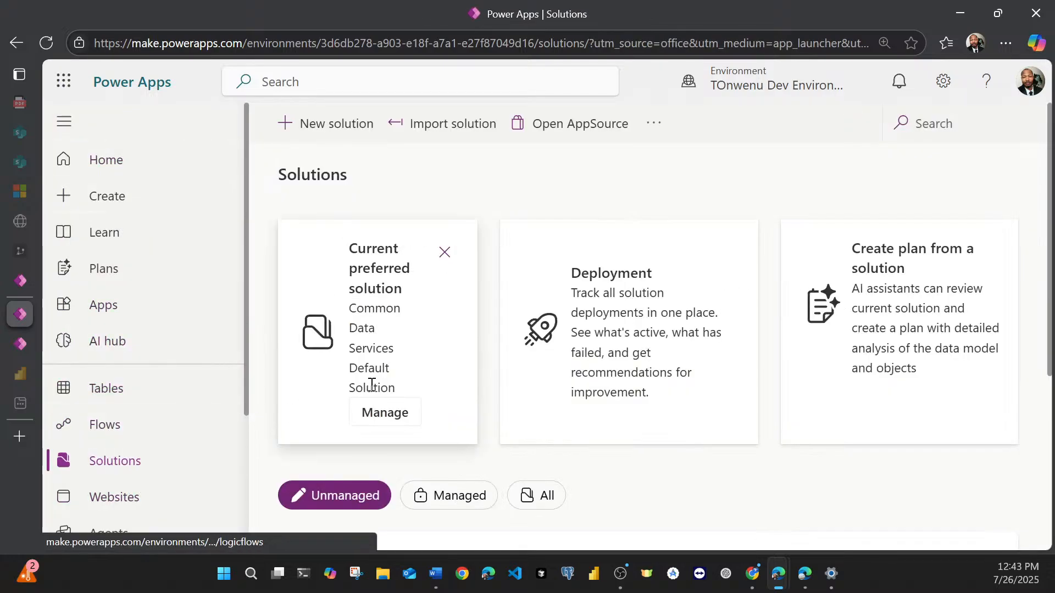
pyautogui.scroll(-3, 370, 390)
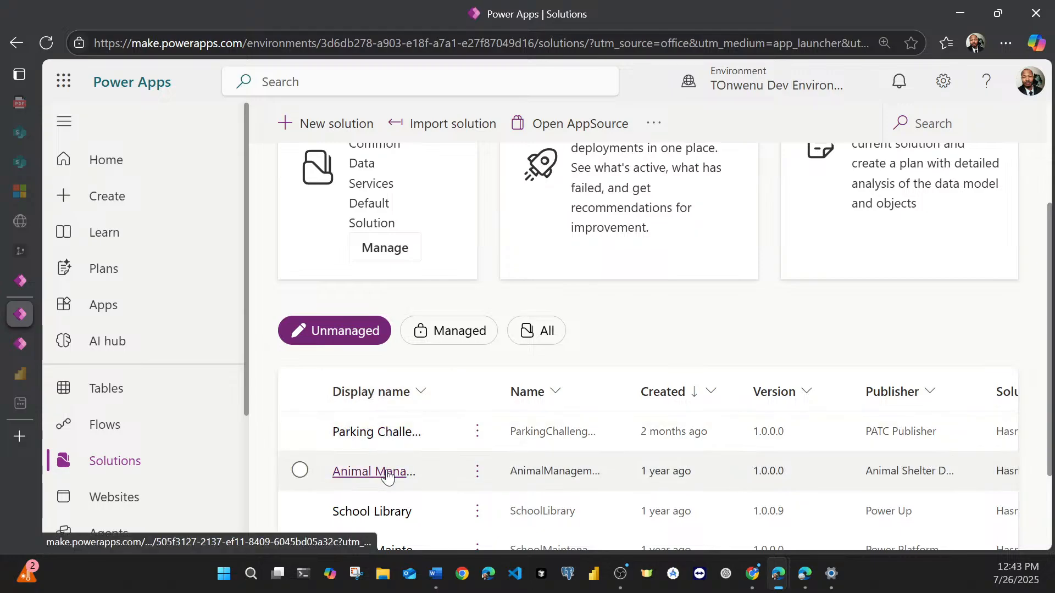
pyautogui.scroll(-2, 387, 470)
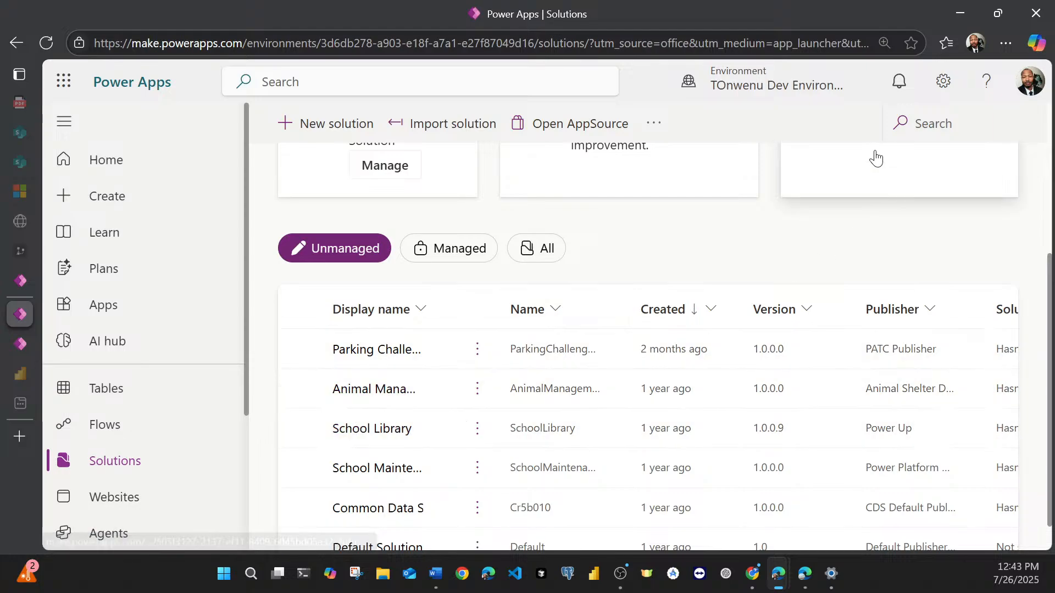
pyautogui.click(840, 100)
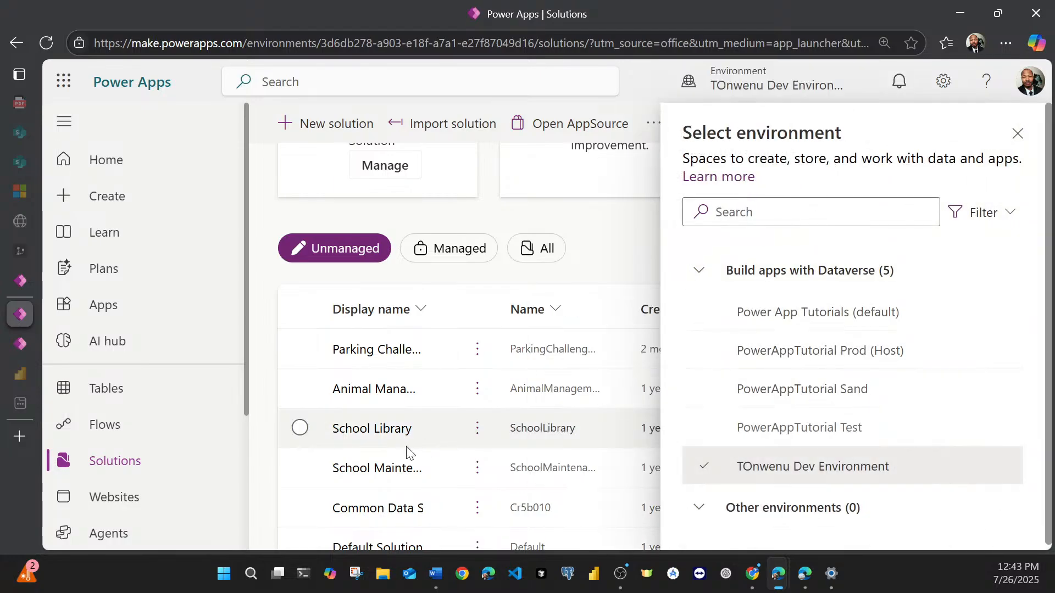
pyautogui.click(363, 391)
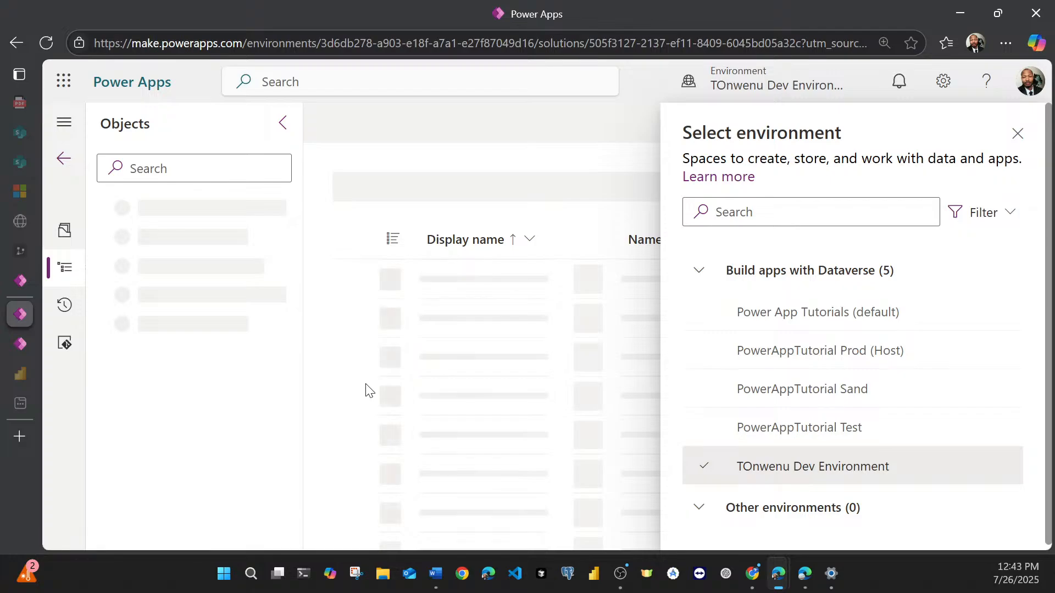
pyautogui.click(1013, 131)
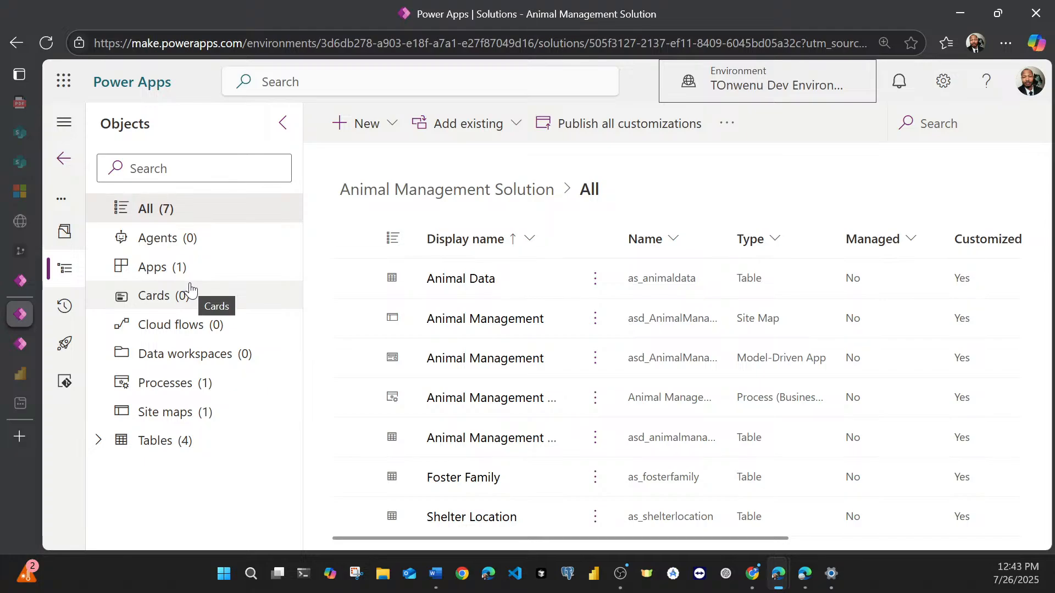
pyautogui.click(171, 271)
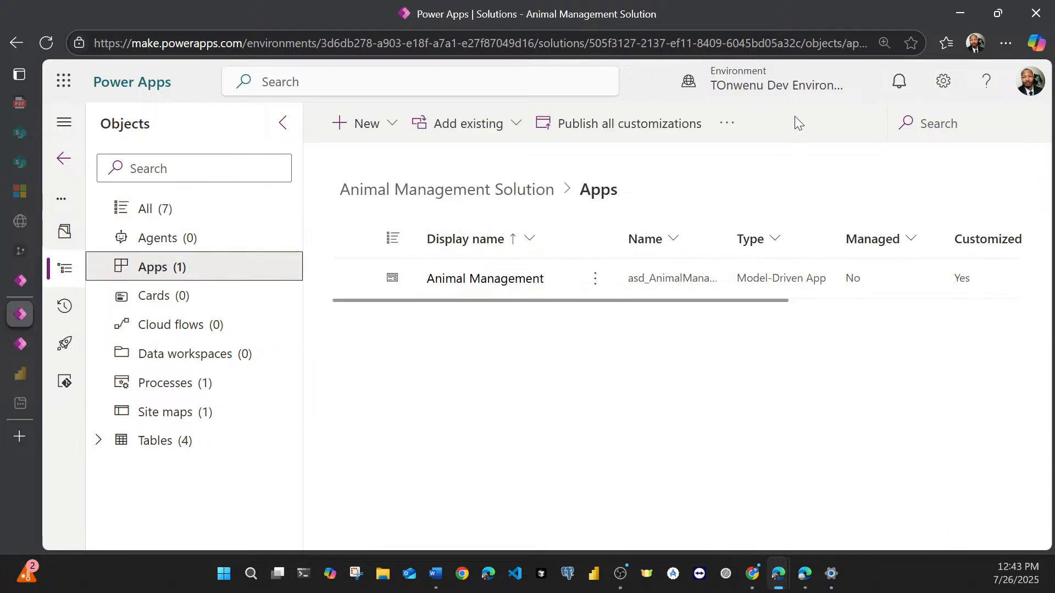
# Step: Switch to the PowerAppTutorial Sand environment and open My Animal Shelter Solution from its unmanaged solutions
pyautogui.click(795, 93)
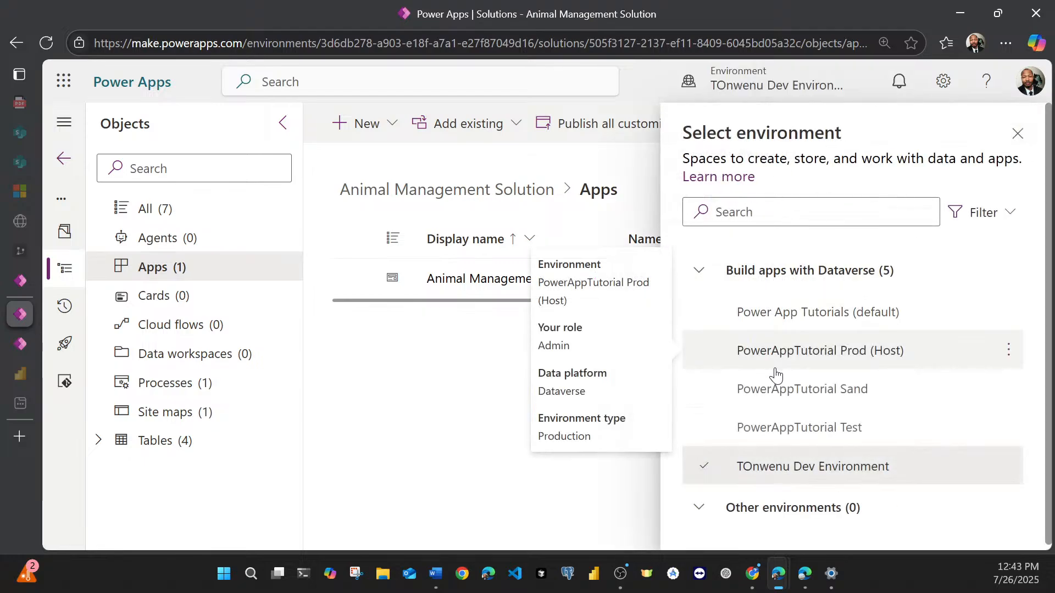
pyautogui.click(764, 403)
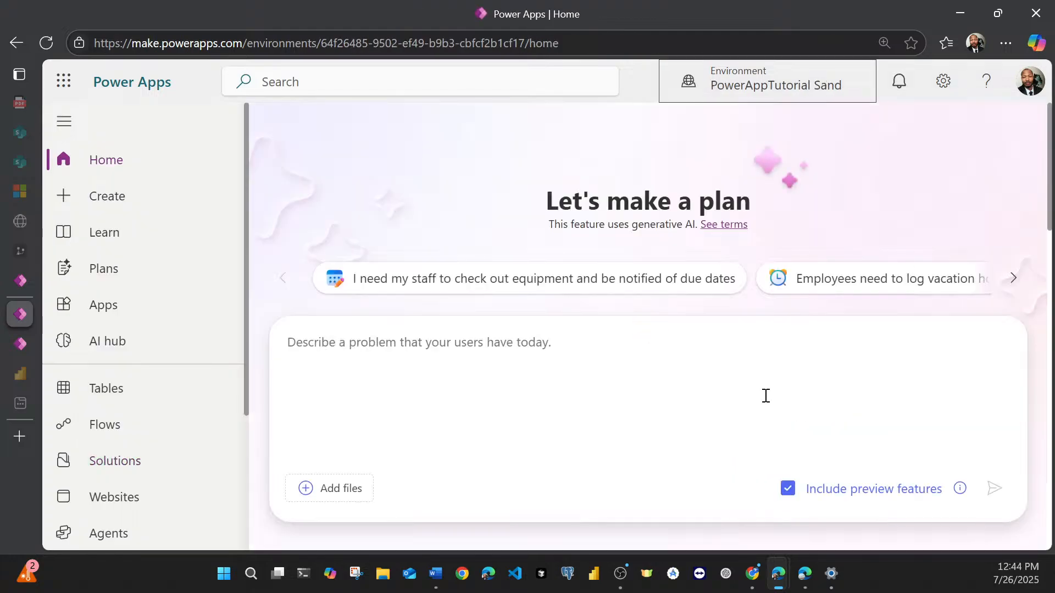
pyautogui.click(99, 459)
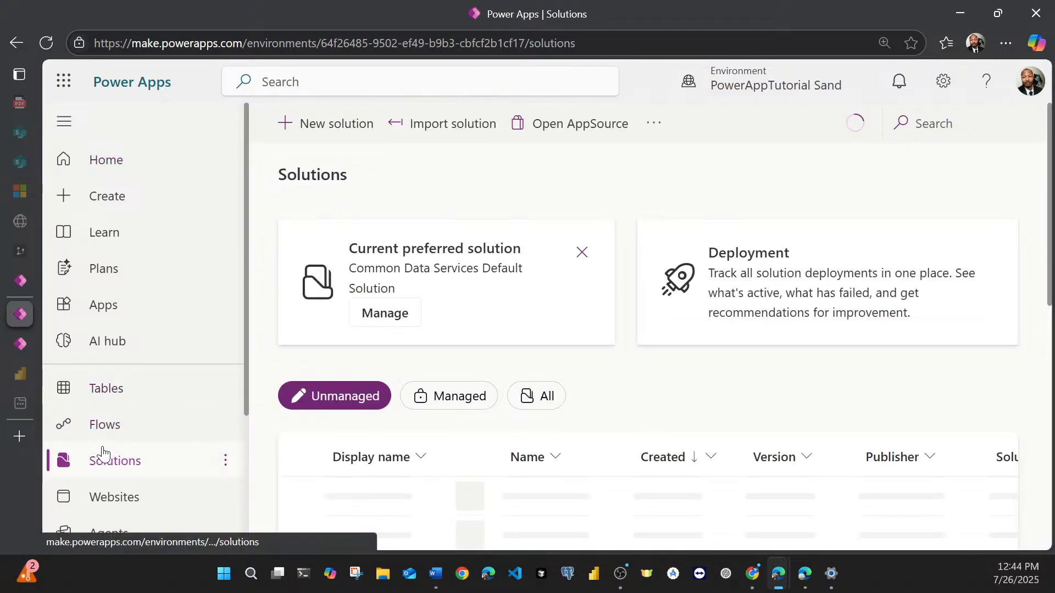
pyautogui.scroll(-3, 354, 371)
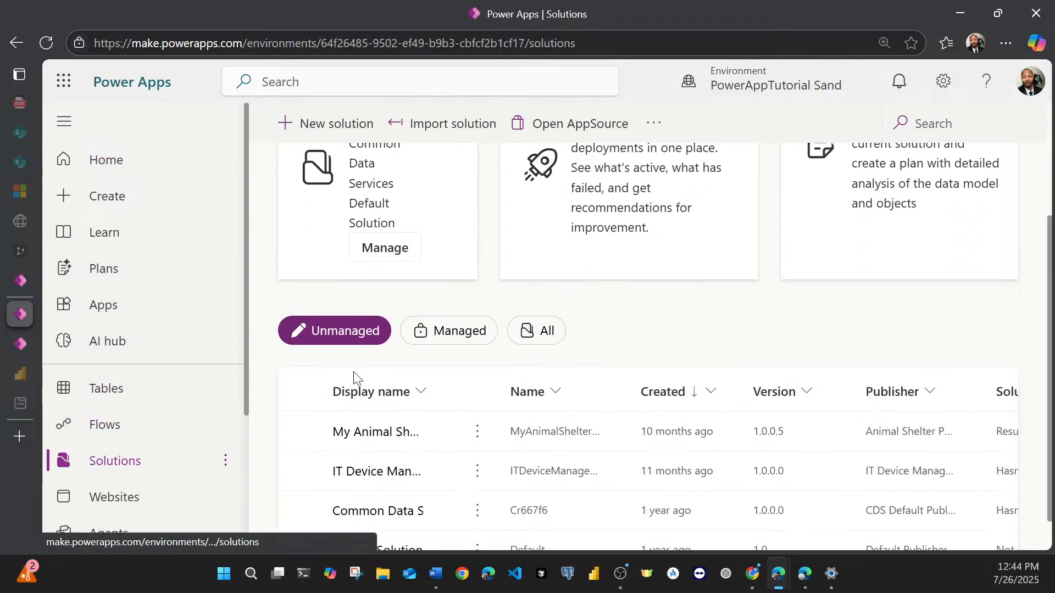
pyautogui.click(367, 433)
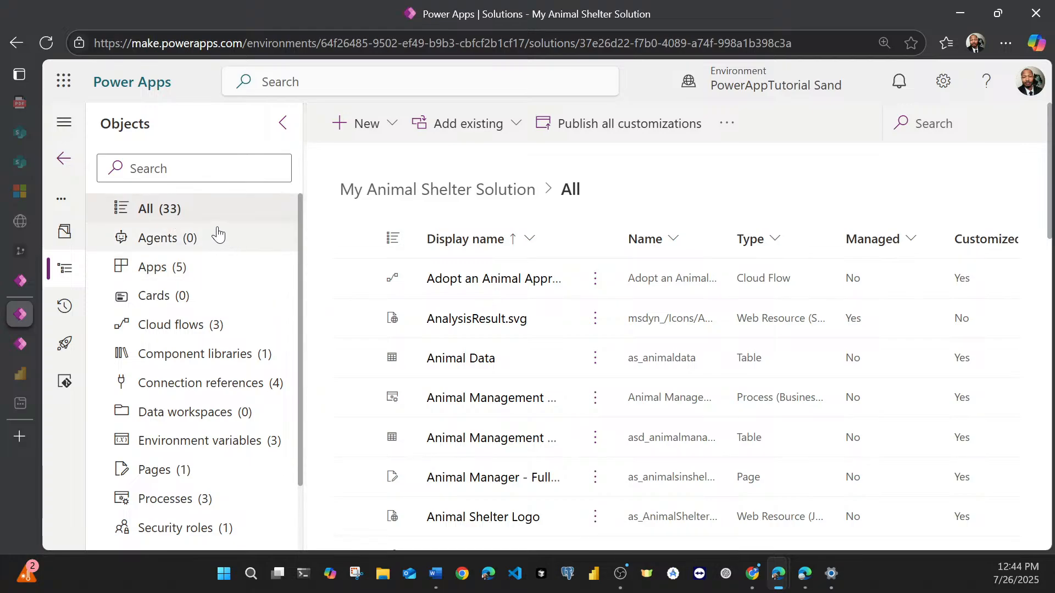
# Step: Look through all objects of My Animal Shelter Solution and show only its apps
pyautogui.scroll(-2, 213, 322)
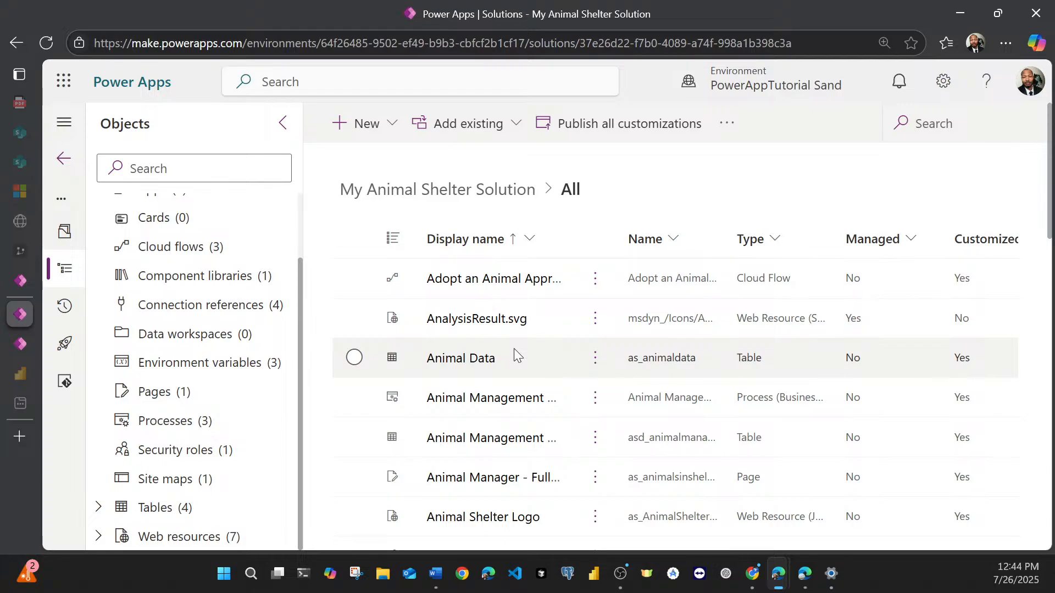
pyautogui.scroll(-5, 514, 350)
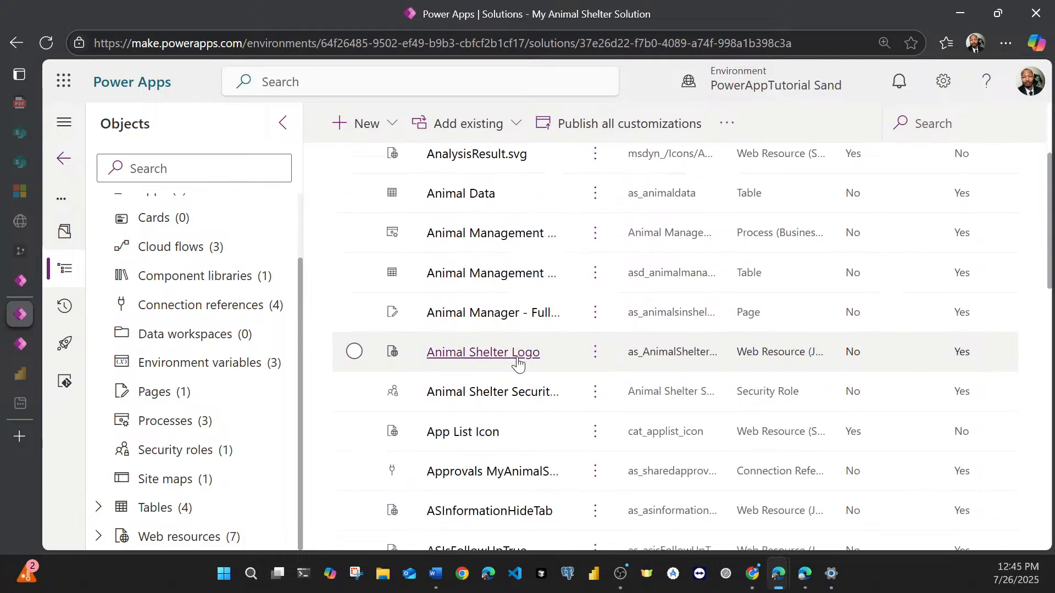
pyautogui.scroll(-6, 520, 362)
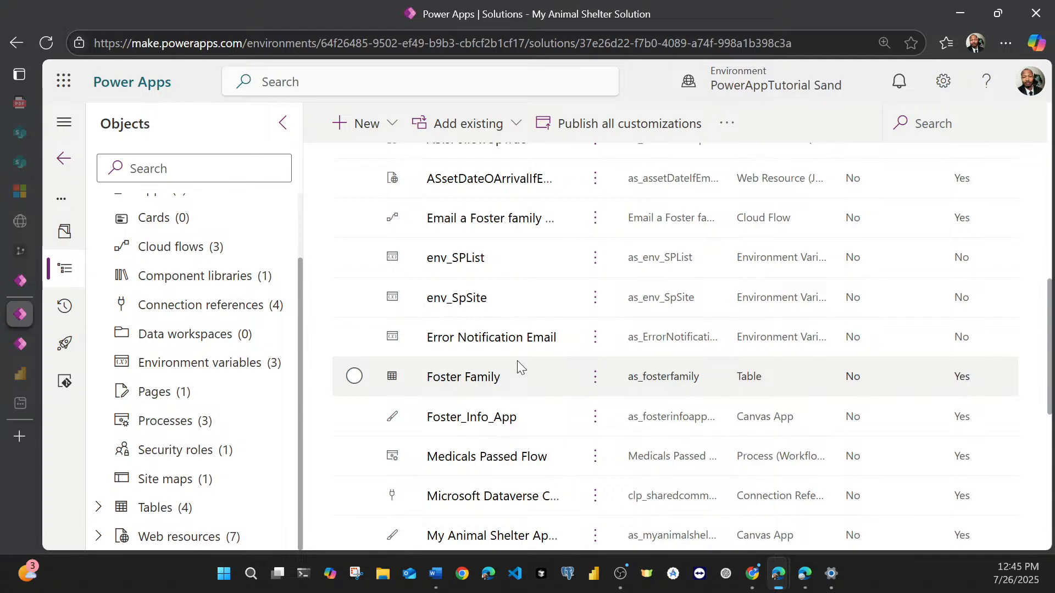
pyautogui.scroll(10, 516, 360)
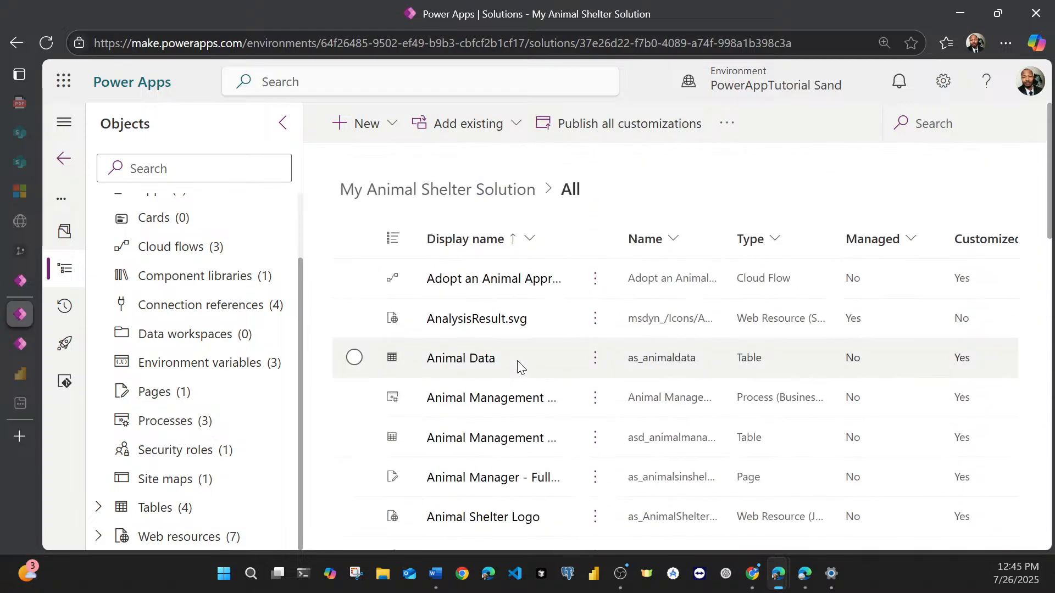
pyautogui.scroll(3, 220, 329)
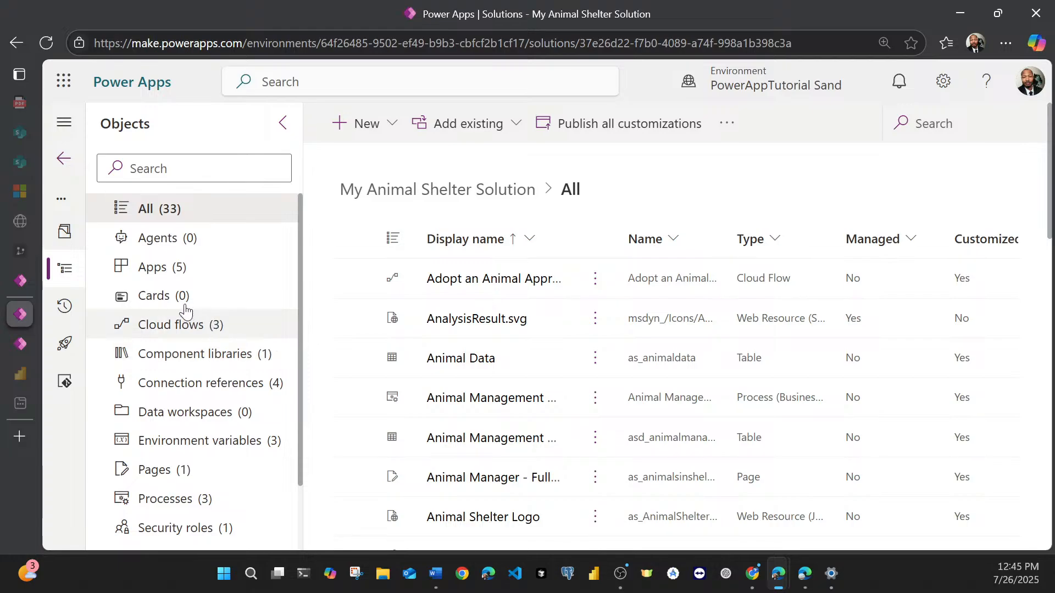
pyautogui.click(174, 270)
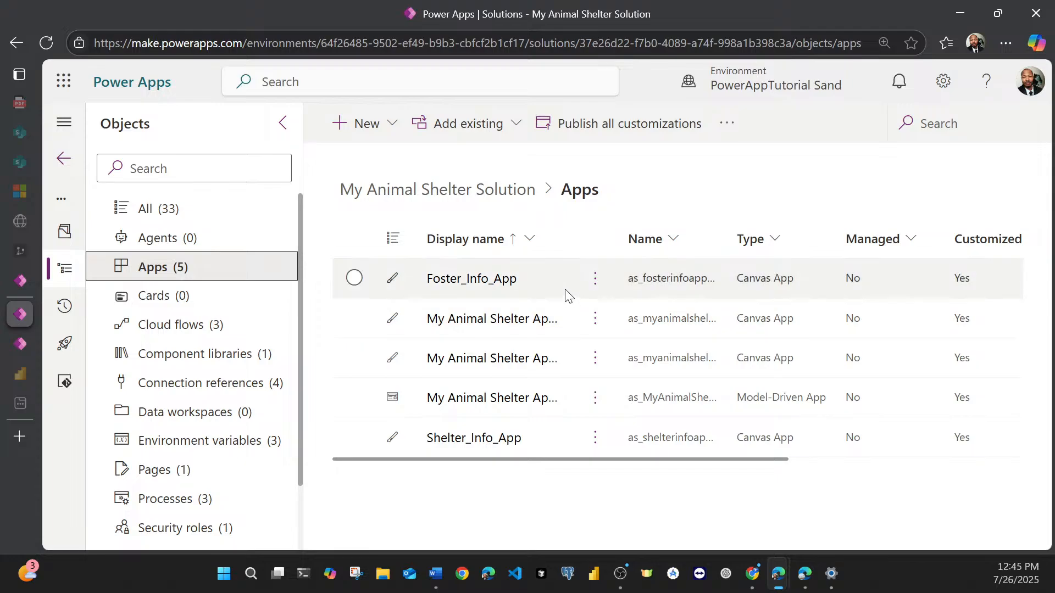
# Step: Leave the Parking Inspection Canvas App editor and open the Parking Challenge Demo solution from the unmanaged solutions
pyautogui.click(21, 283)
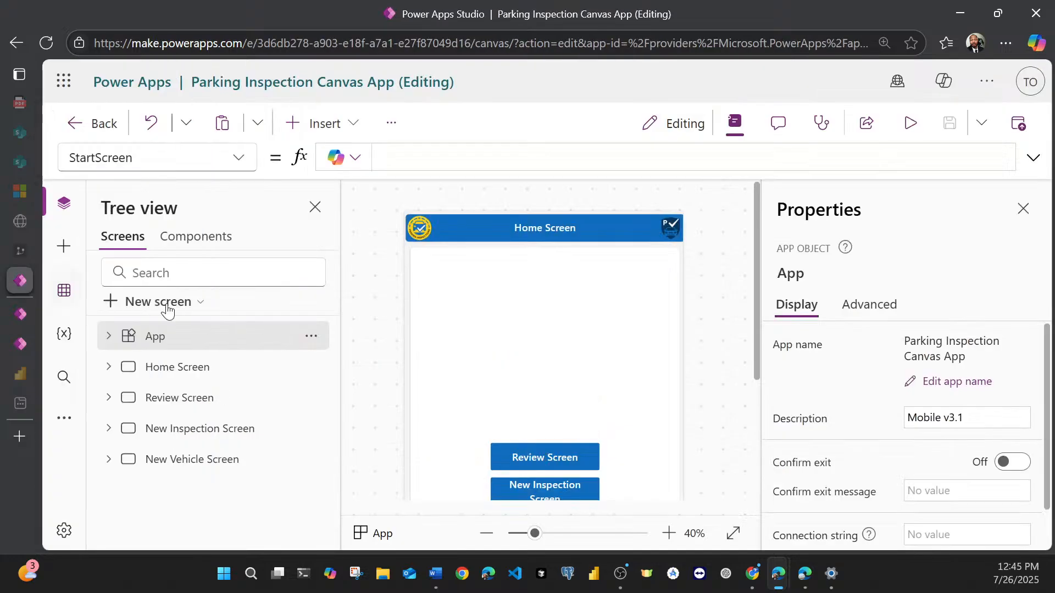
pyautogui.click(102, 125)
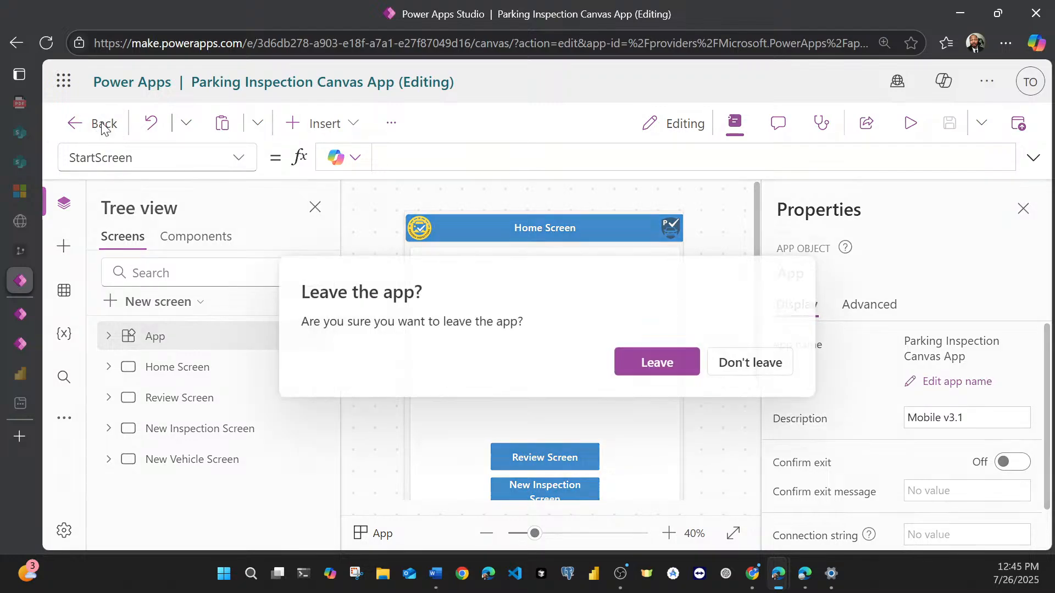
pyautogui.click(652, 364)
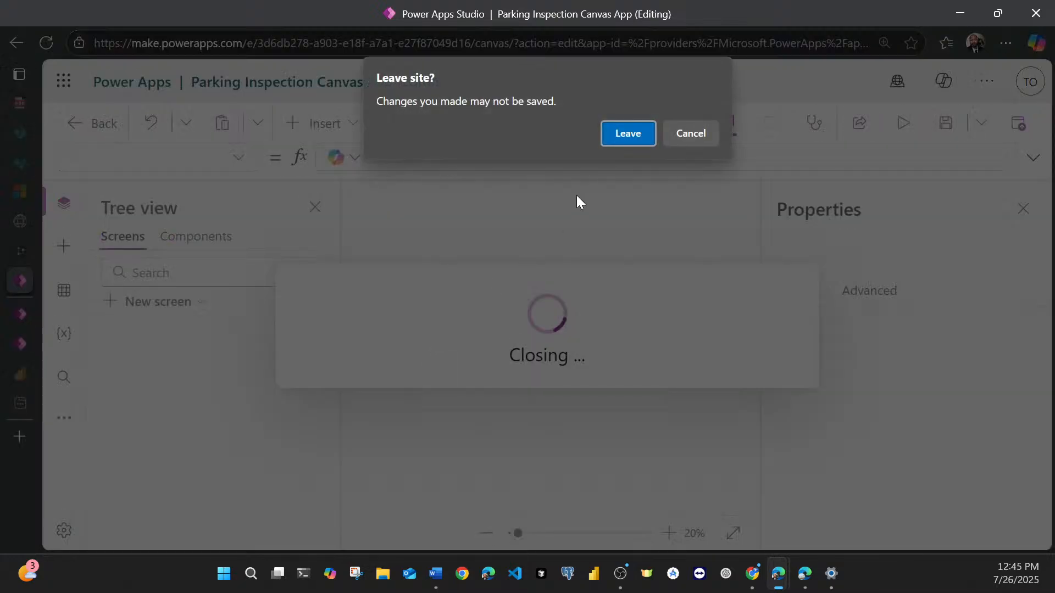
pyautogui.click(616, 137)
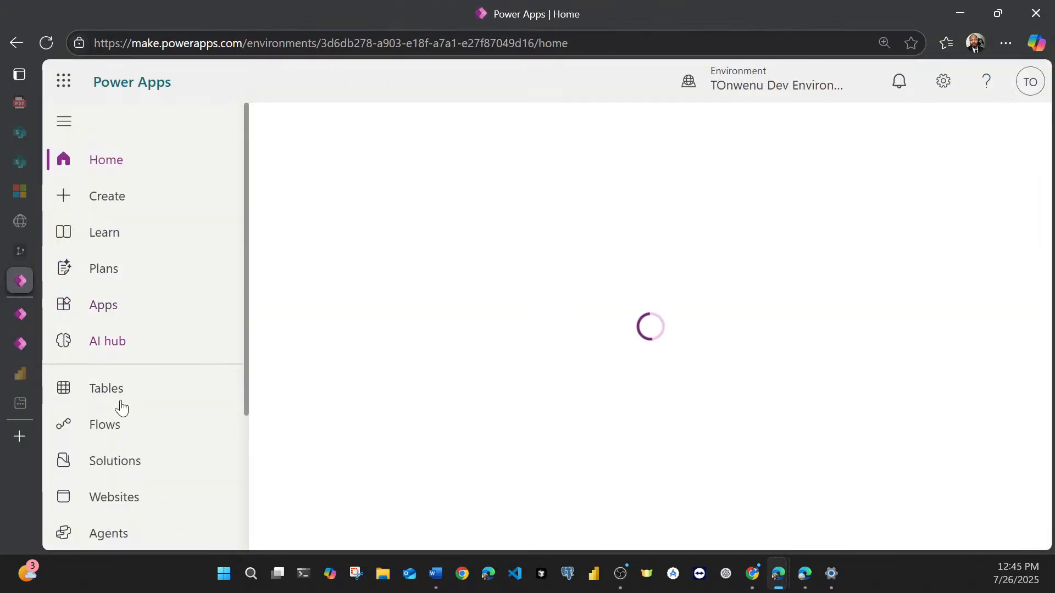
pyautogui.click(111, 460)
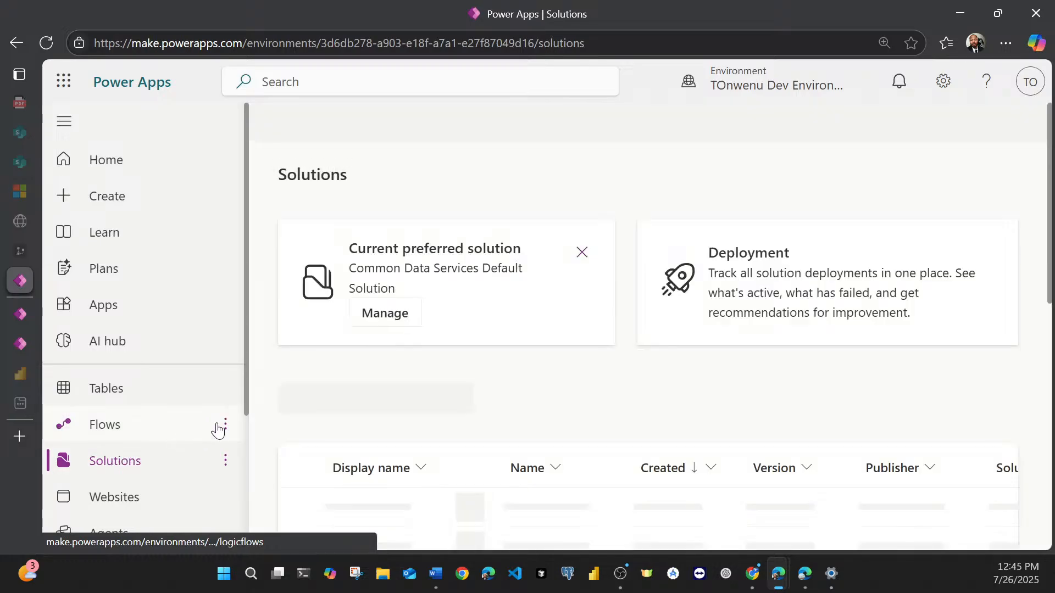
pyautogui.scroll(-3, 373, 418)
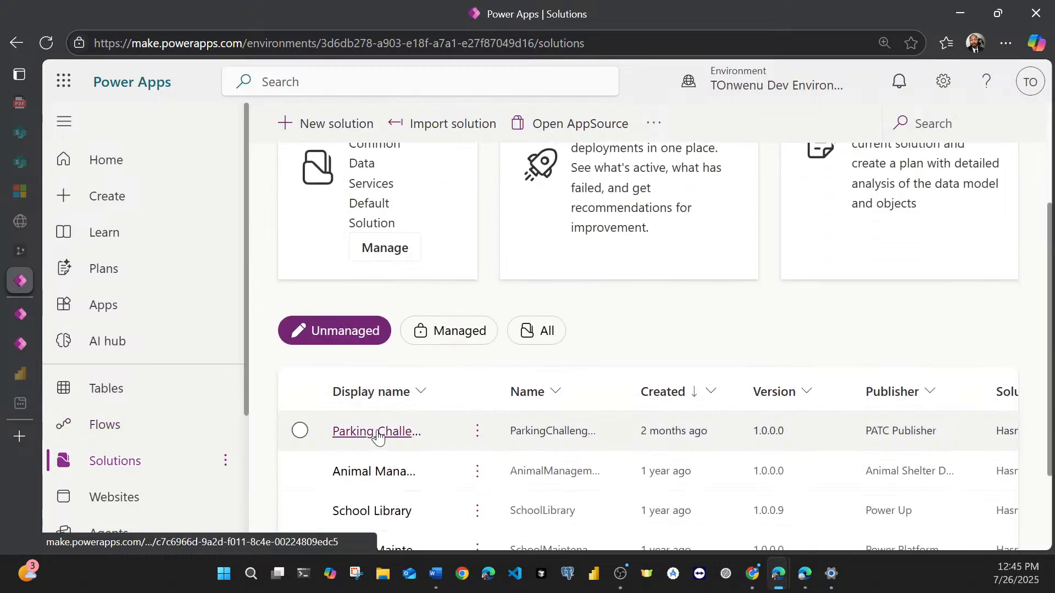
pyautogui.click(378, 434)
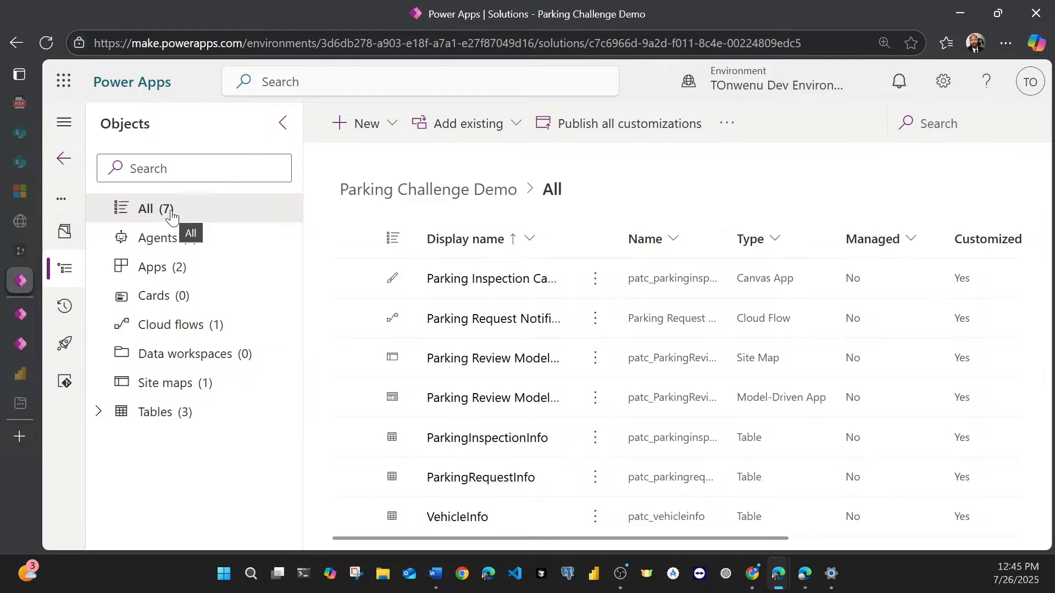
# Step: Return to the apps of My Animal Shelter Solution and play the model-driven My Animal Shelter App
pyautogui.click(16, 316)
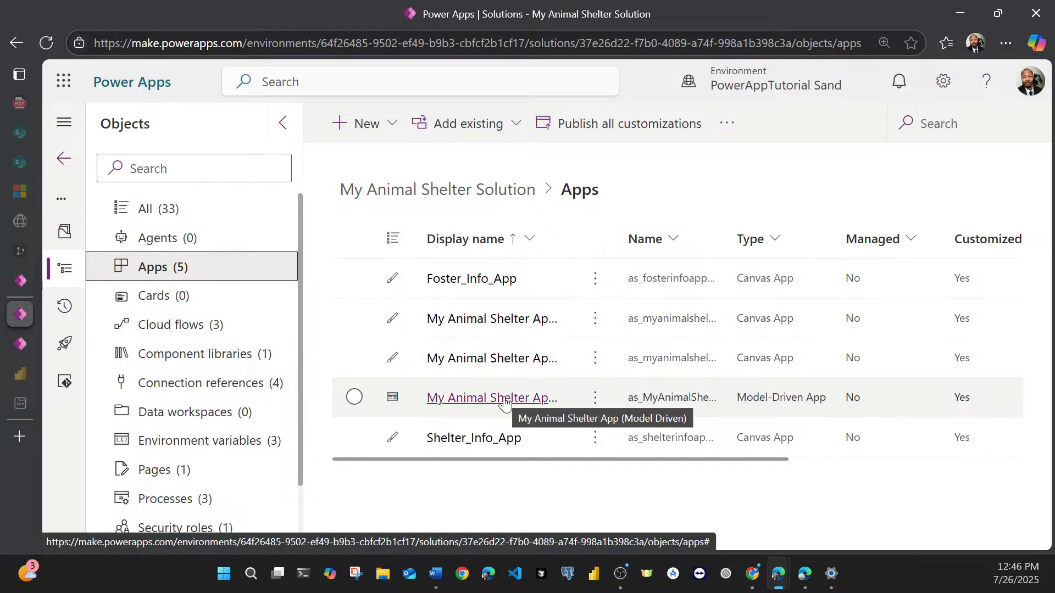
pyautogui.click(595, 401)
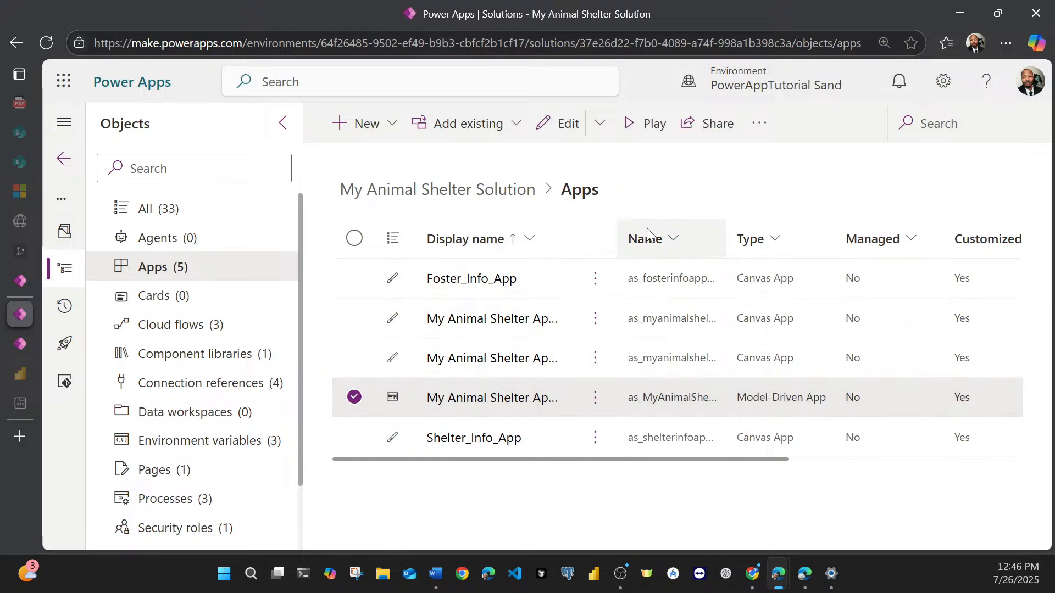
pyautogui.click(642, 124)
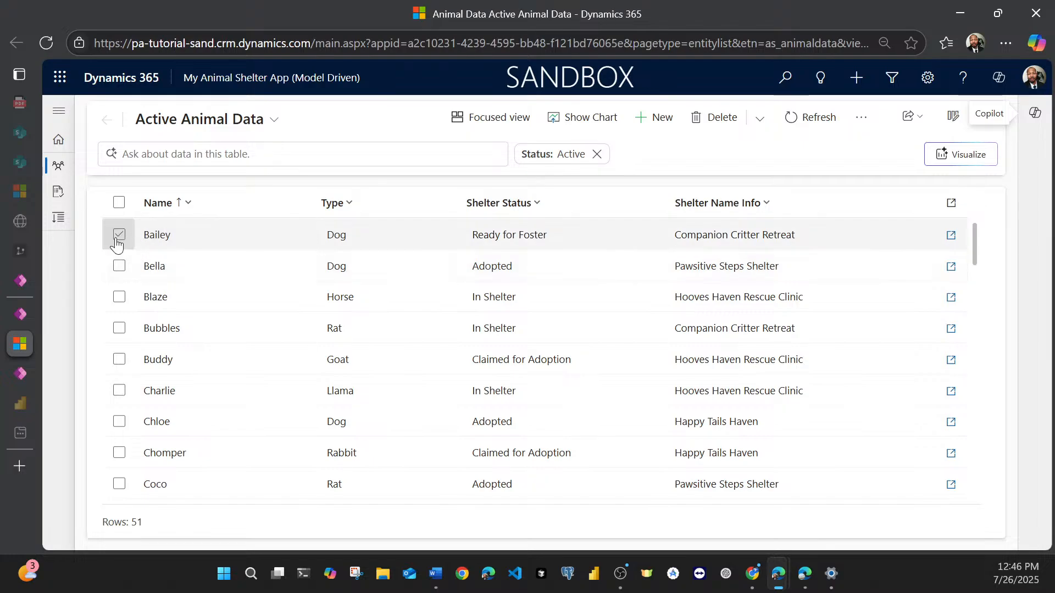
# Step: View the active foster families and shelter locations, select Companion Critter Retreat, and return to the list of animals
pyautogui.click(63, 196)
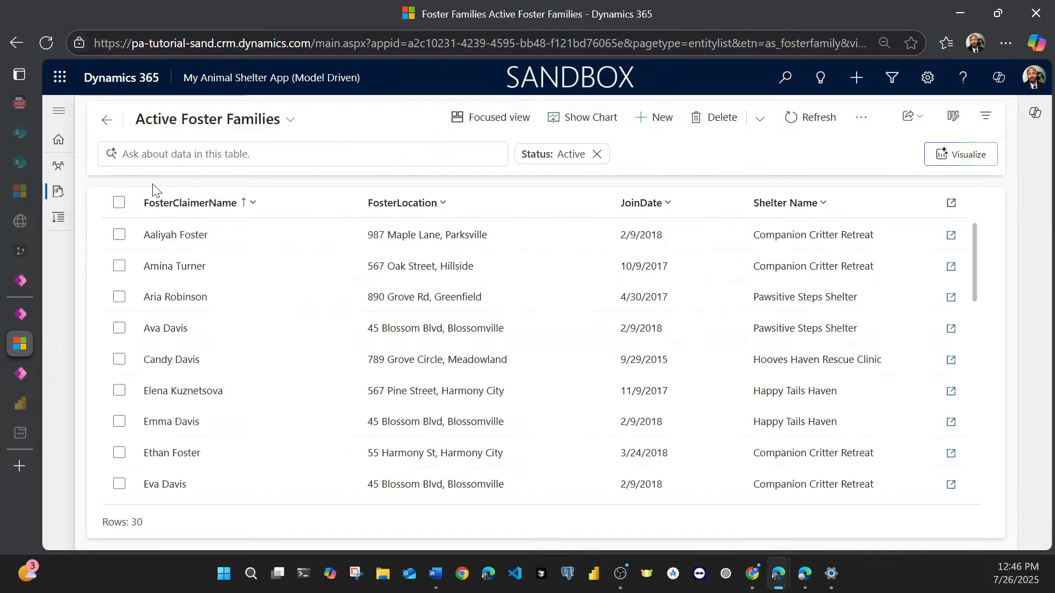
pyautogui.click(59, 217)
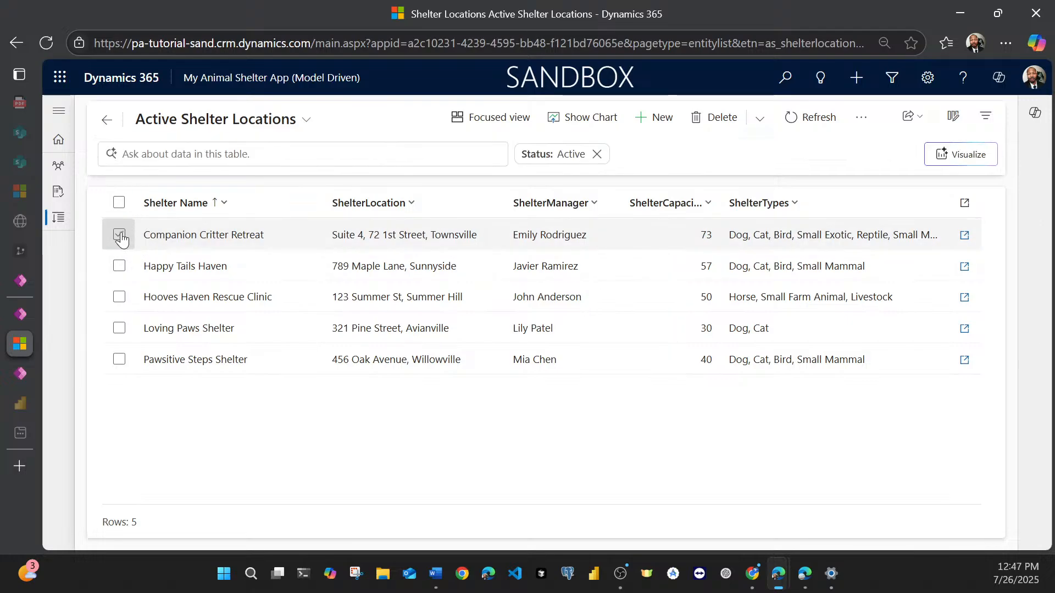
pyautogui.click(120, 236)
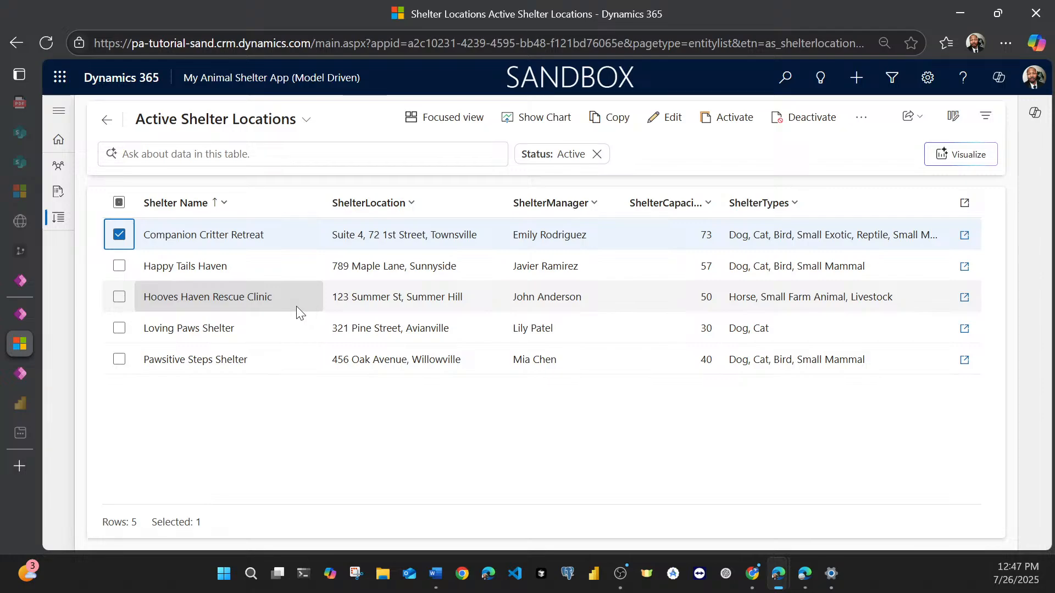
pyautogui.click(69, 169)
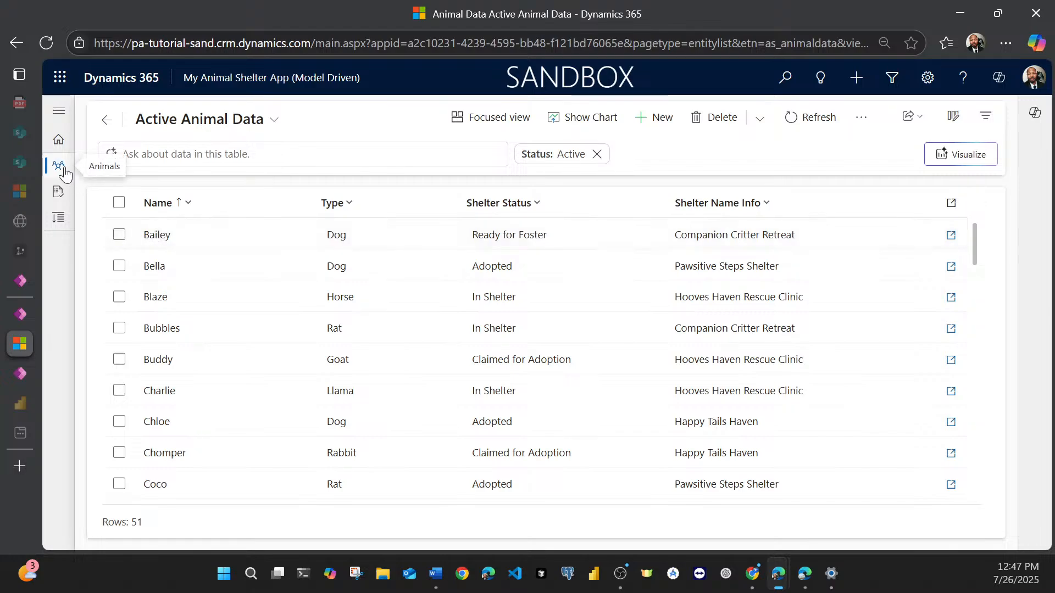
# Step: Open the animal record of Bailey and examine its animal information, Shelter Details and Foster Details sections
pyautogui.click(155, 236)
pyautogui.click(152, 233)
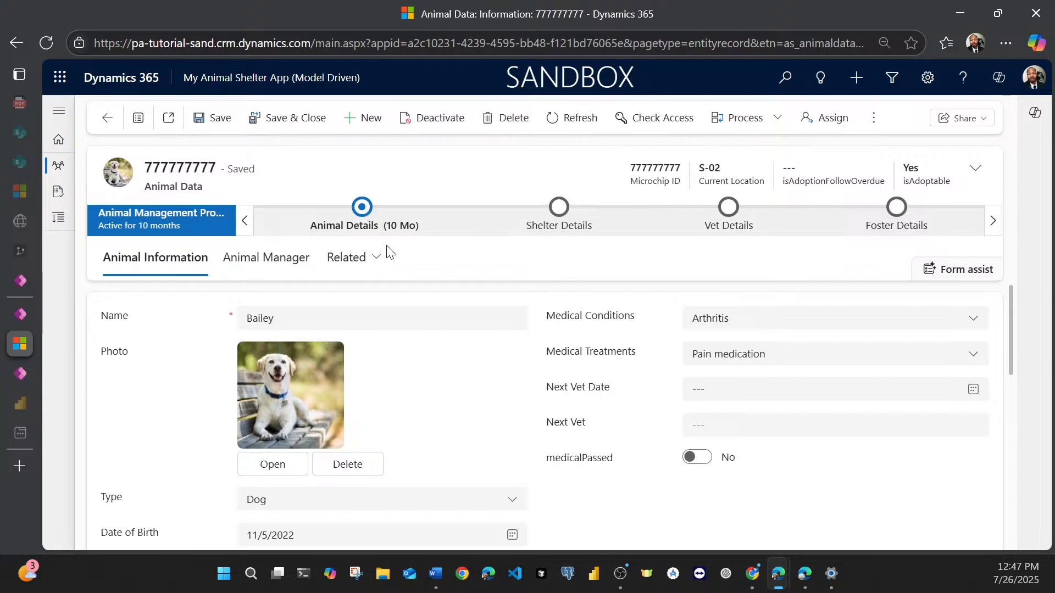
pyautogui.scroll(-6, 330, 384)
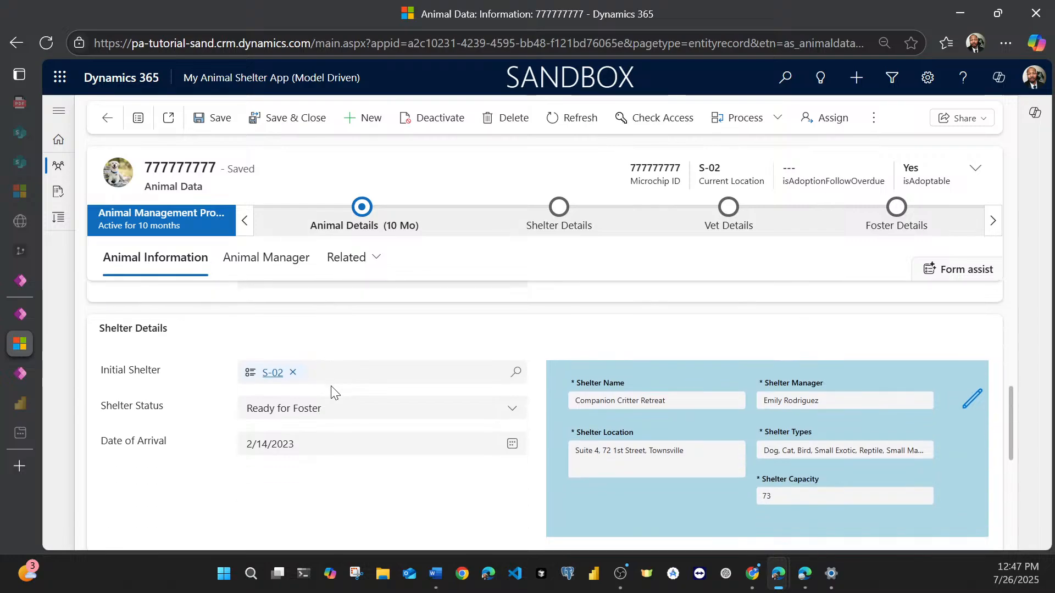
pyautogui.scroll(-1, 408, 411)
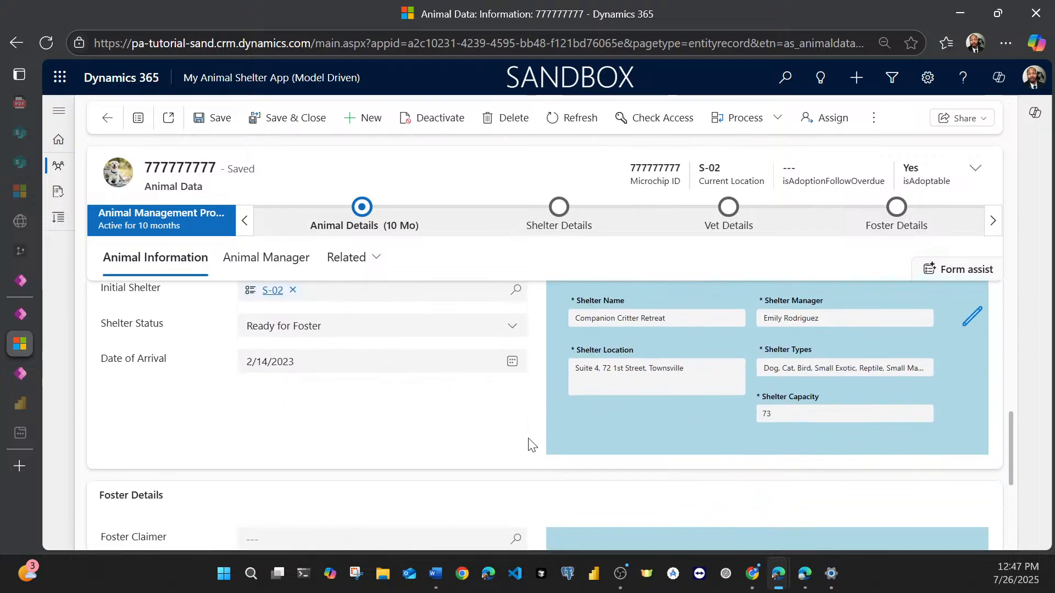
pyautogui.scroll(1, 636, 465)
pyautogui.scroll(-1, 633, 450)
pyautogui.scroll(-1, 622, 438)
pyautogui.scroll(-1, 621, 438)
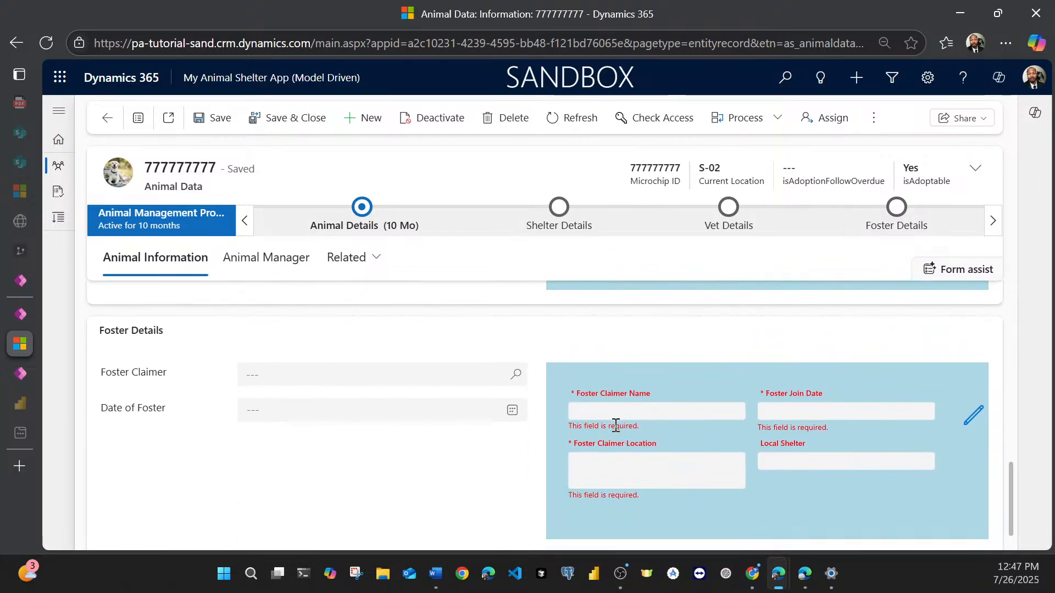
pyautogui.scroll(-1, 616, 424)
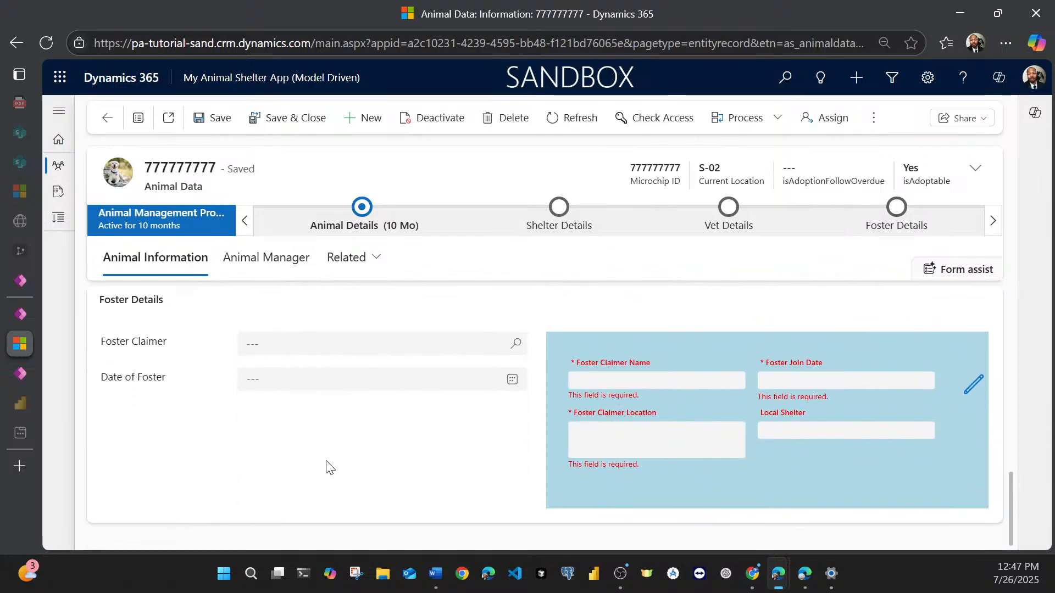
# Step: Show the Animal Manager page embedded in the record and look through its list of animals to foster
pyautogui.click(281, 270)
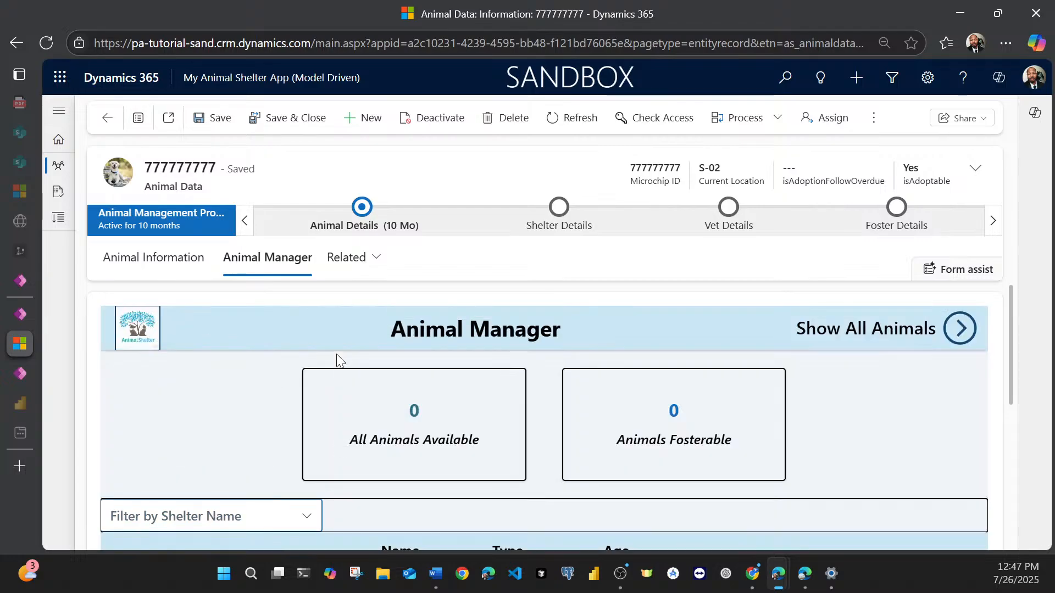
pyautogui.scroll(-2, 345, 314)
pyautogui.scroll(-4, 256, 365)
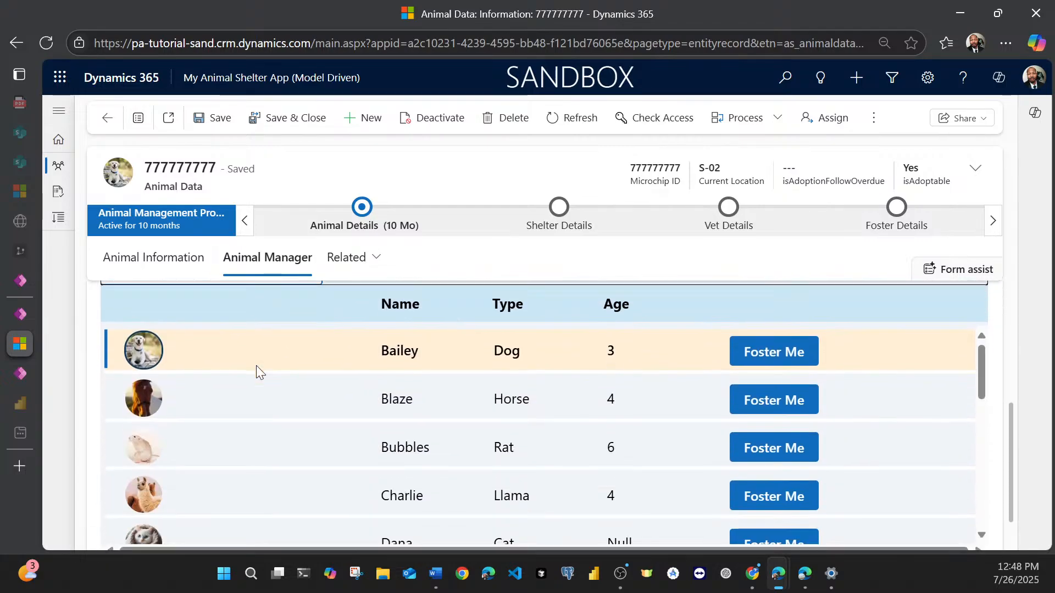
pyautogui.scroll(5, 258, 366)
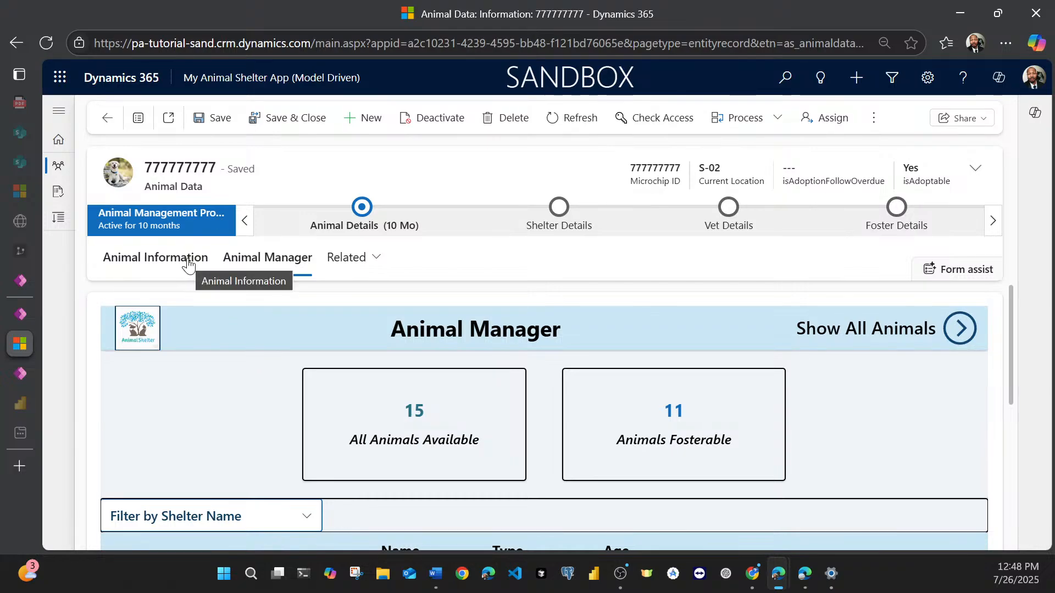
# Step: Glance at the Parking Challenge Demo solution, return to Bailey's record, and review its Animal Information and Animal Manager pages again
pyautogui.moveTo(24, 284)
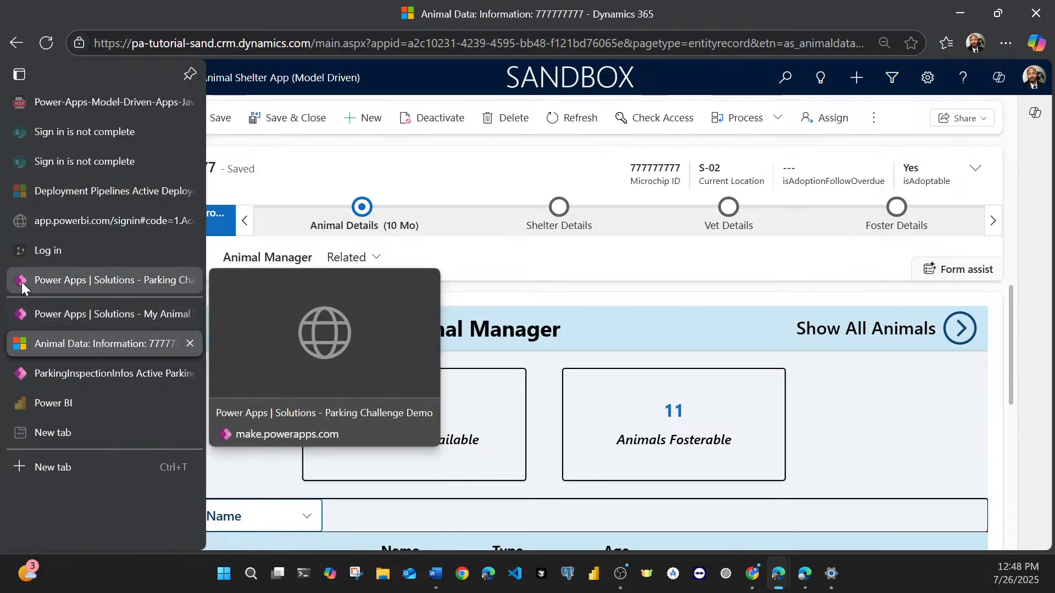
pyautogui.click(21, 282)
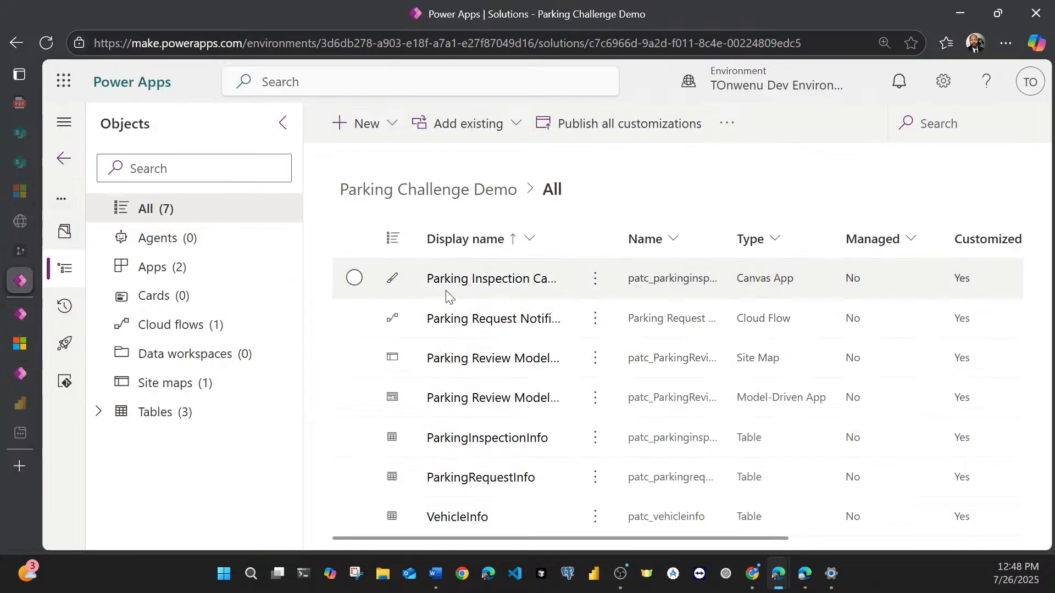
pyautogui.click(53, 343)
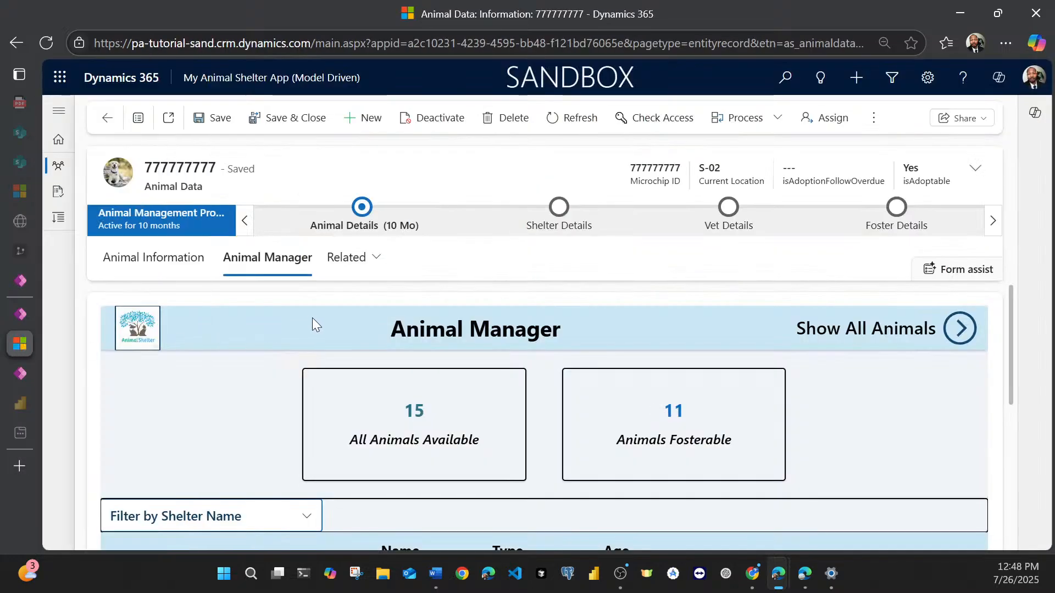
pyautogui.click(192, 278)
pyautogui.scroll(-3, 431, 334)
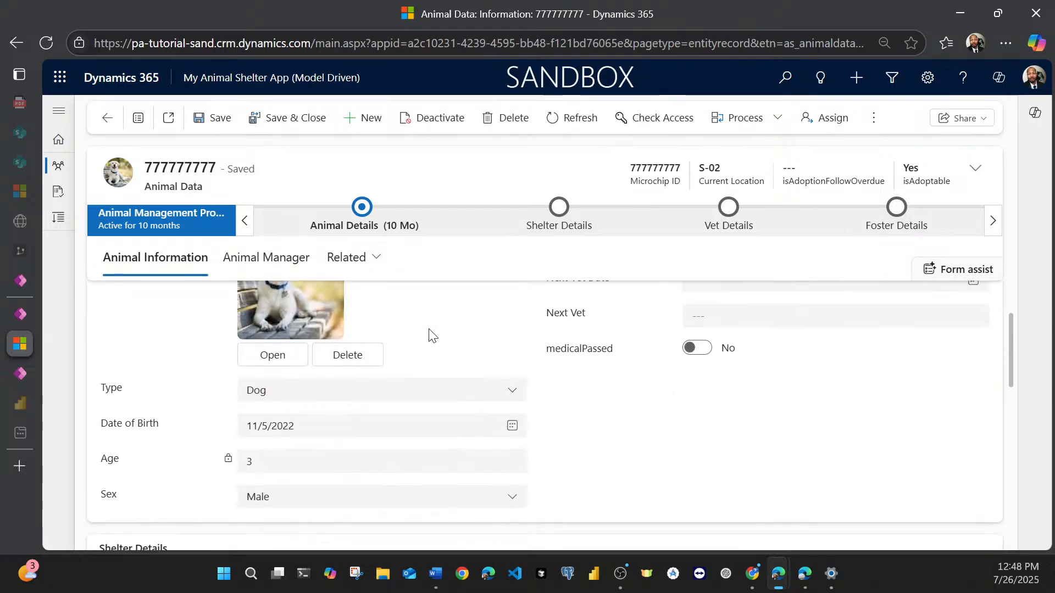
pyautogui.scroll(3, 425, 442)
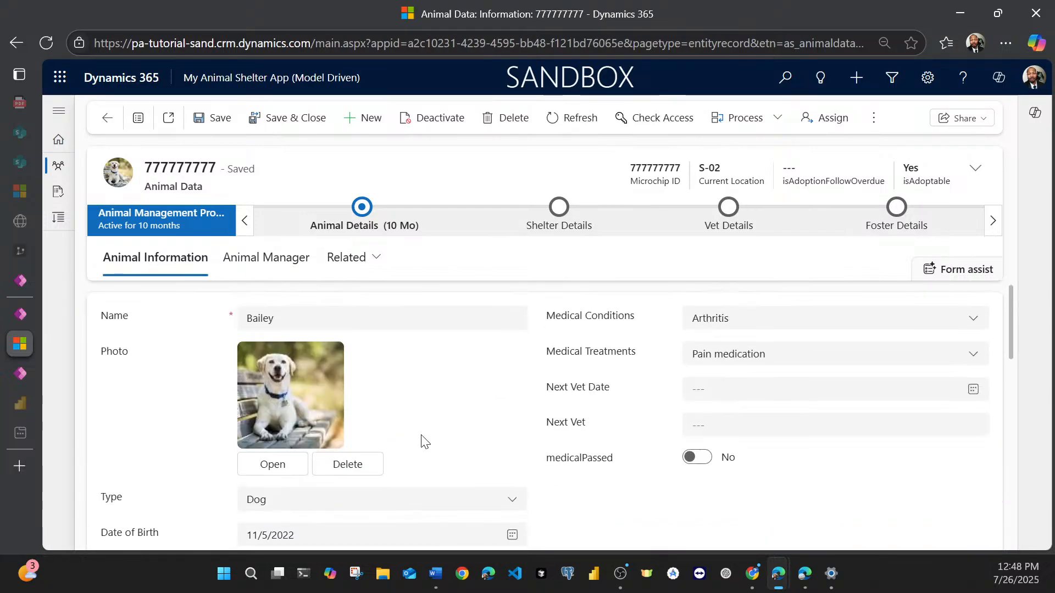
pyautogui.click(281, 263)
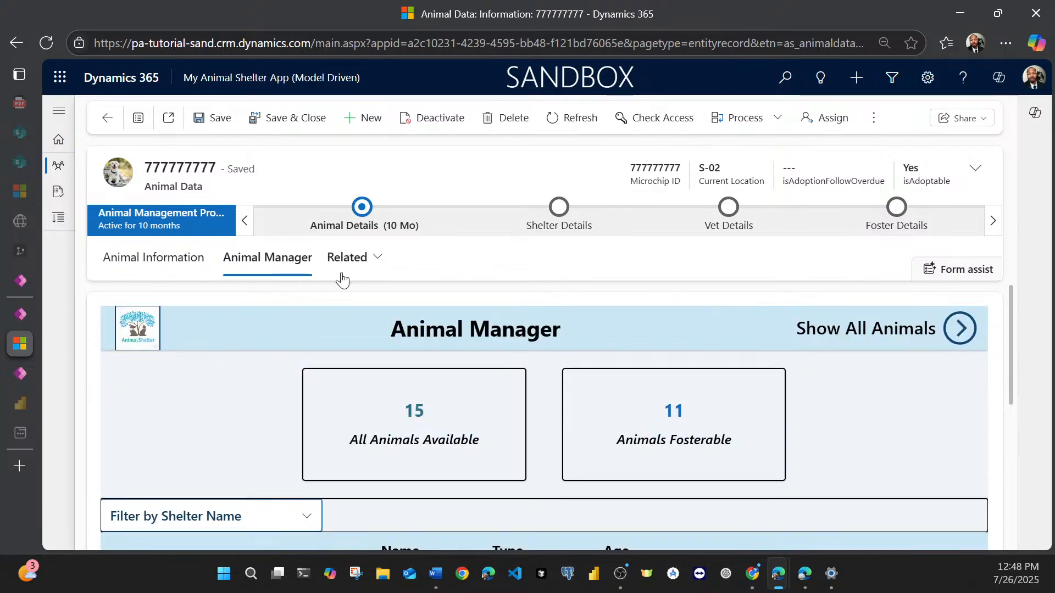
# Step: Compare the Parking Challenge Demo objects with the My Animal Shelter apps, and widen the Parking Challenge Demo list's Display name column to show full names
pyautogui.moveTo(10, 328)
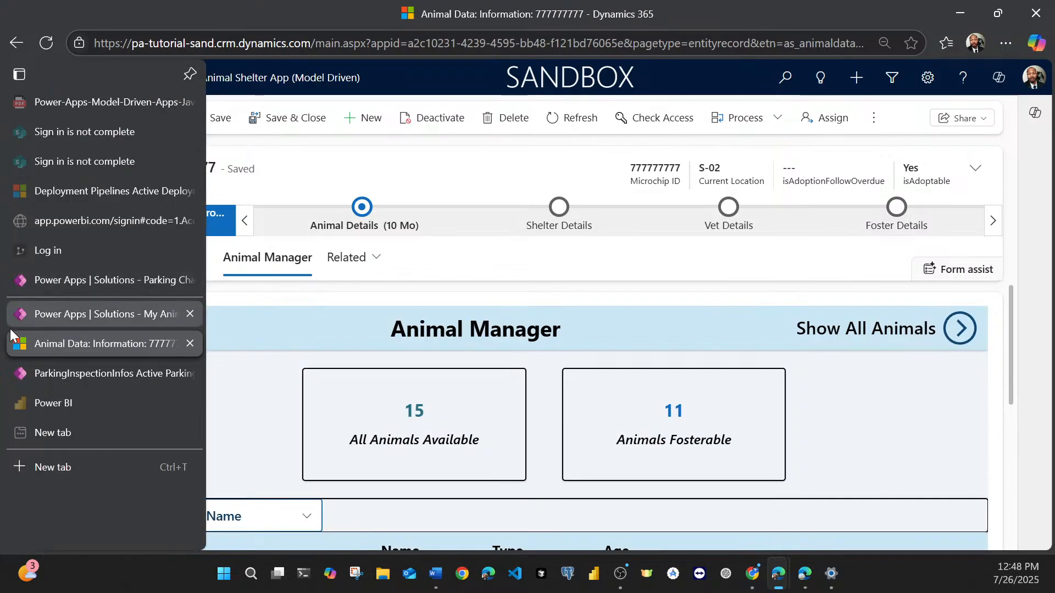
pyautogui.click(24, 280)
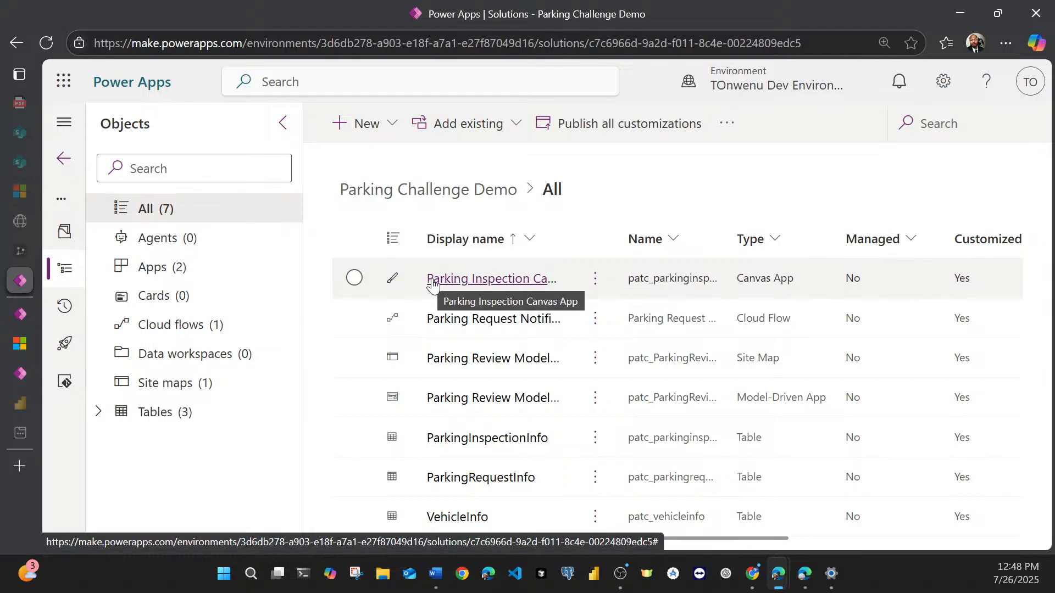
pyautogui.click(30, 315)
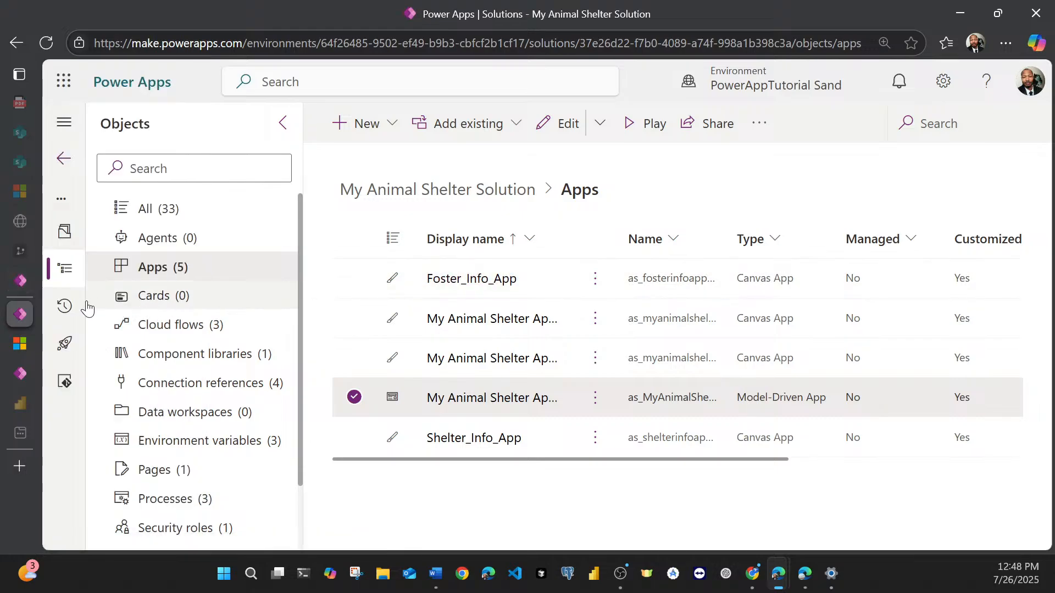
pyautogui.click(30, 281)
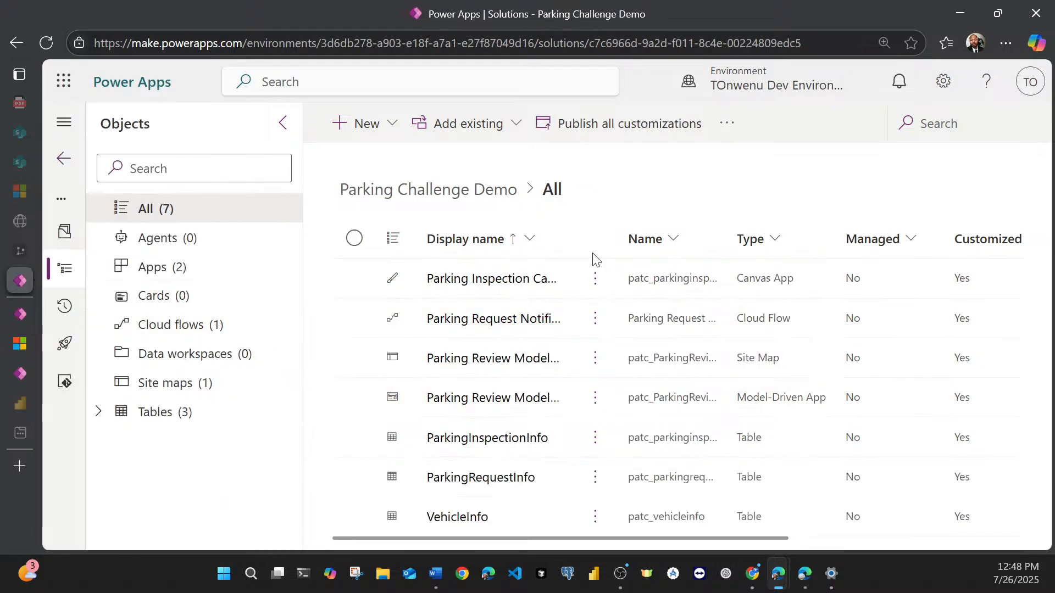
pyautogui.moveTo(572, 238); pyautogui.dragTo(647, 233)
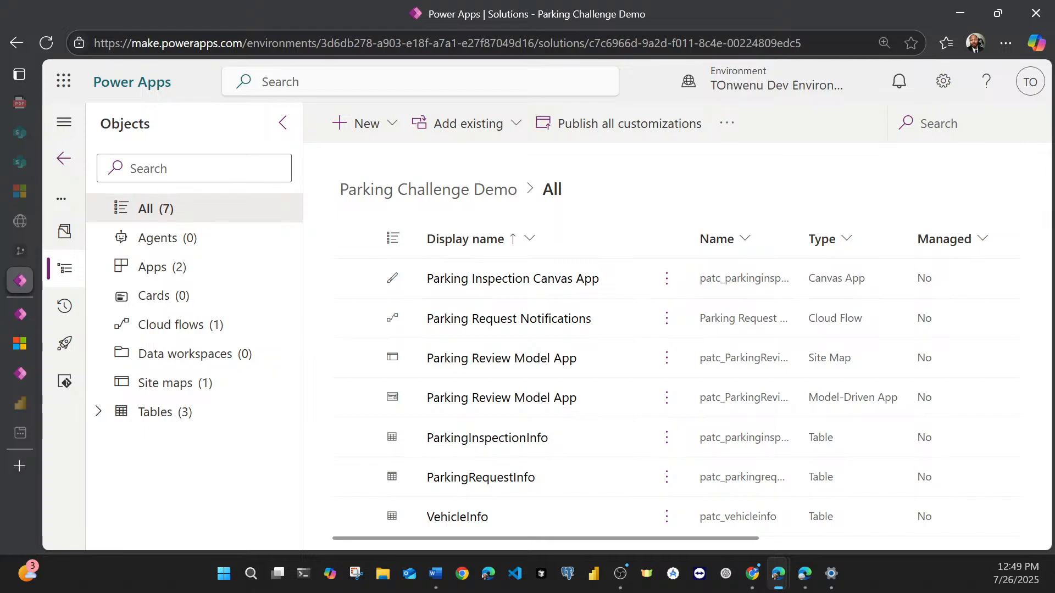
# Step: List only the Parking Challenge Demo solution's apps, and switch to Power BI to open My workspace
pyautogui.click(150, 273)
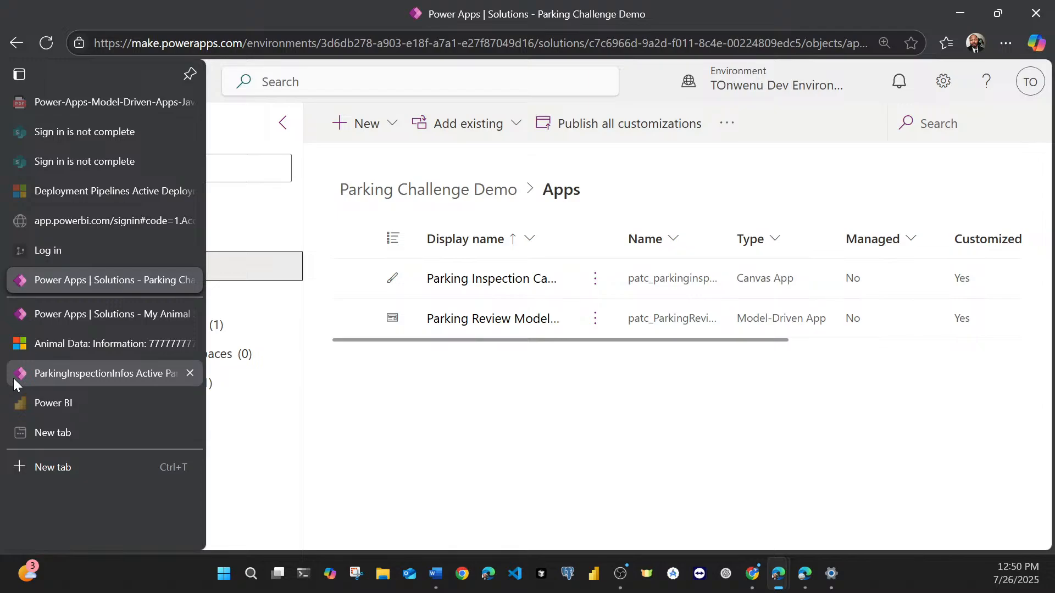
pyautogui.click(17, 376)
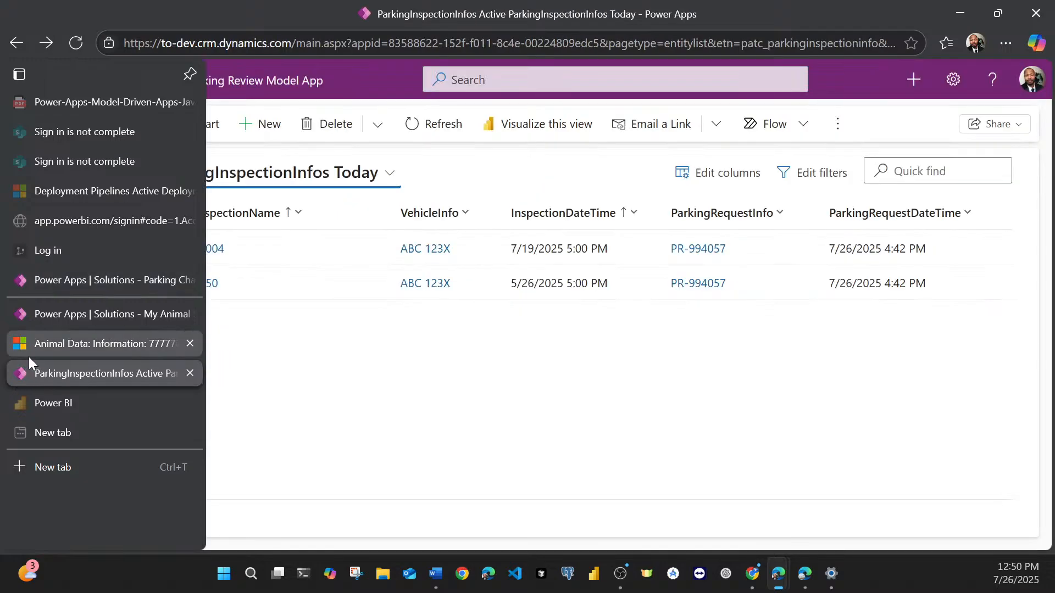
pyautogui.click(22, 397)
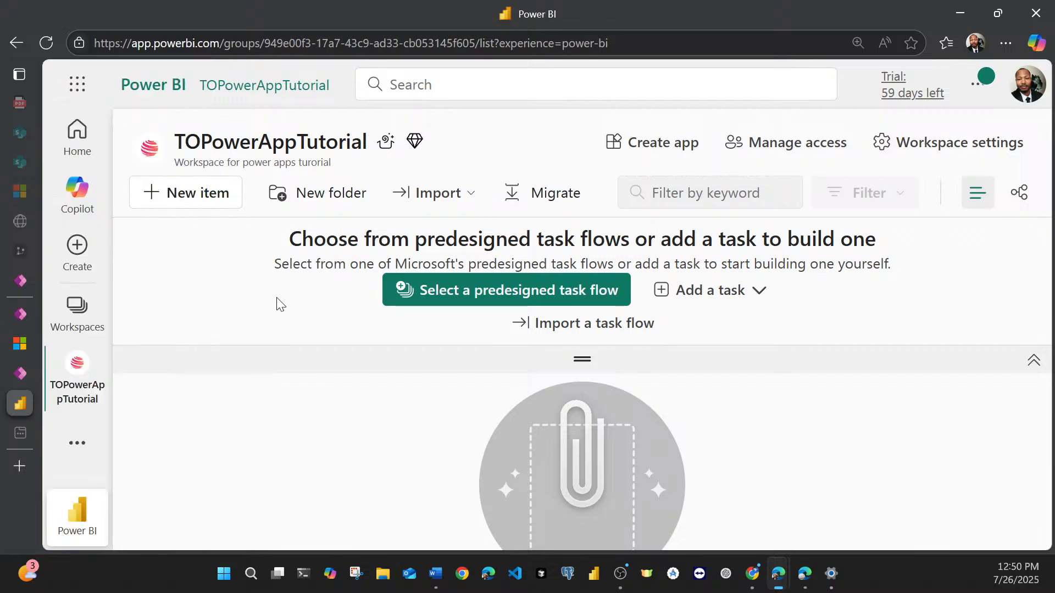
pyautogui.click(98, 323)
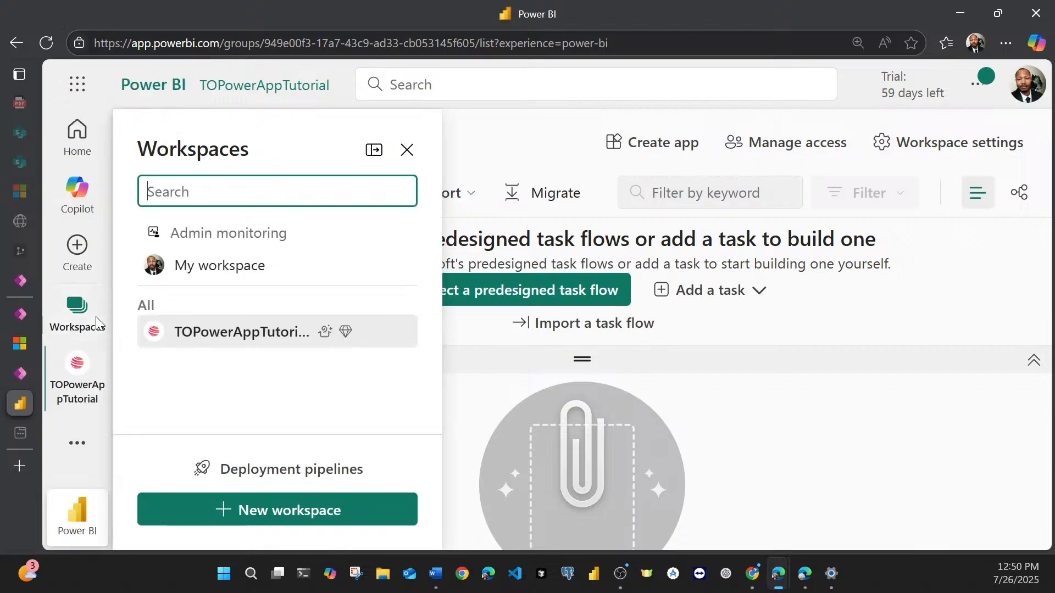
pyautogui.click(212, 281)
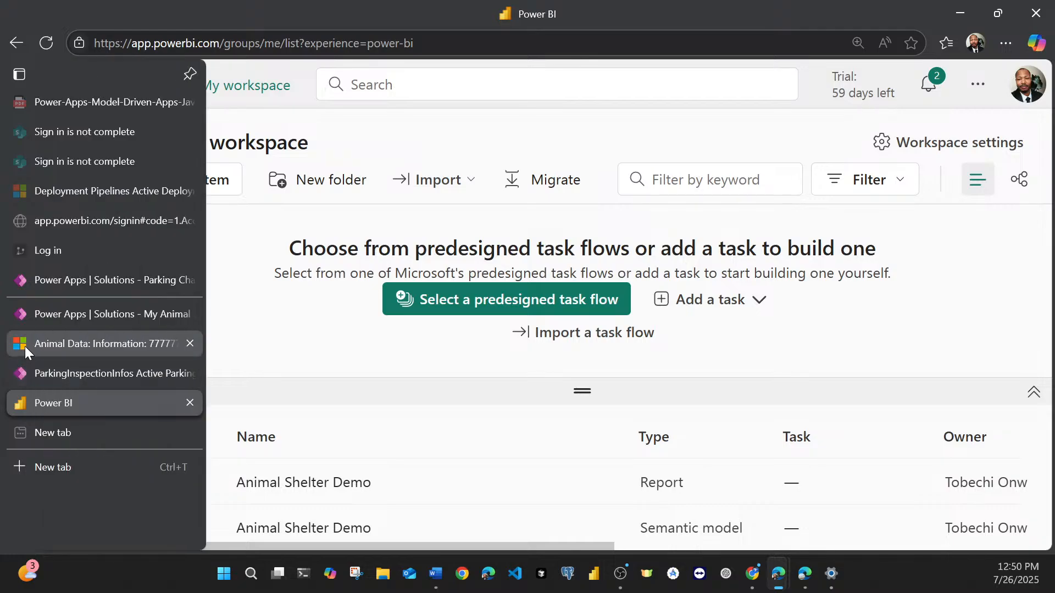
# Step: Close the browser pages showing the Animal Data record and the My Animal Shelter Solution
pyautogui.click(25, 346)
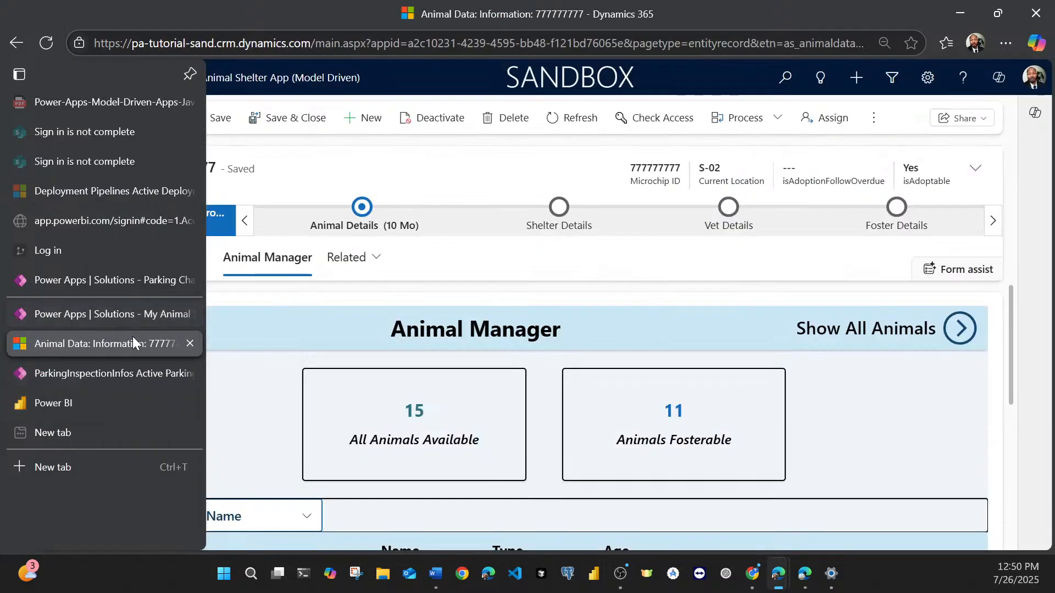
pyautogui.click(189, 344)
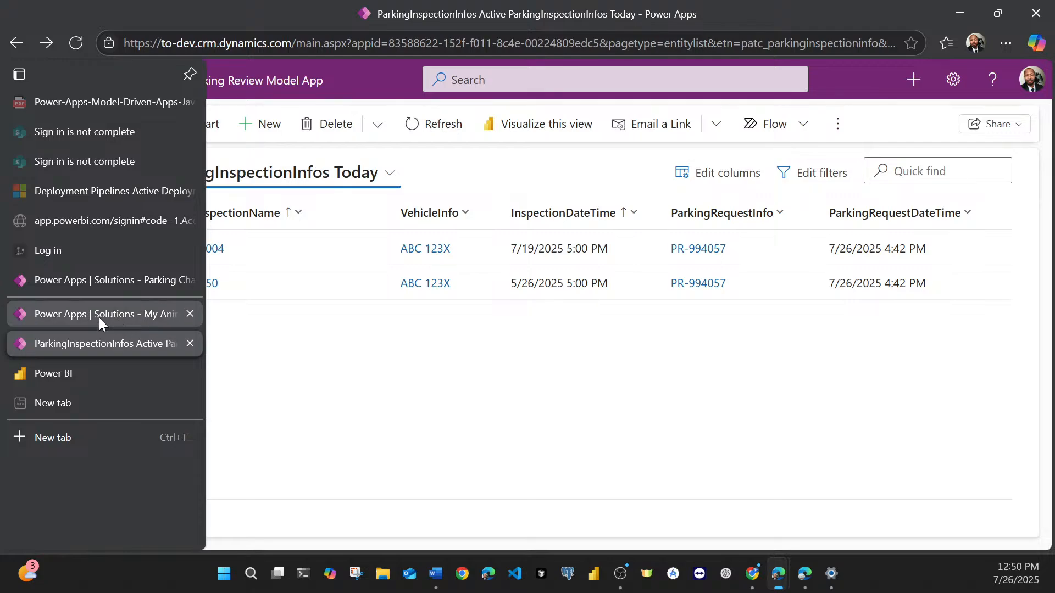
pyautogui.click(143, 318)
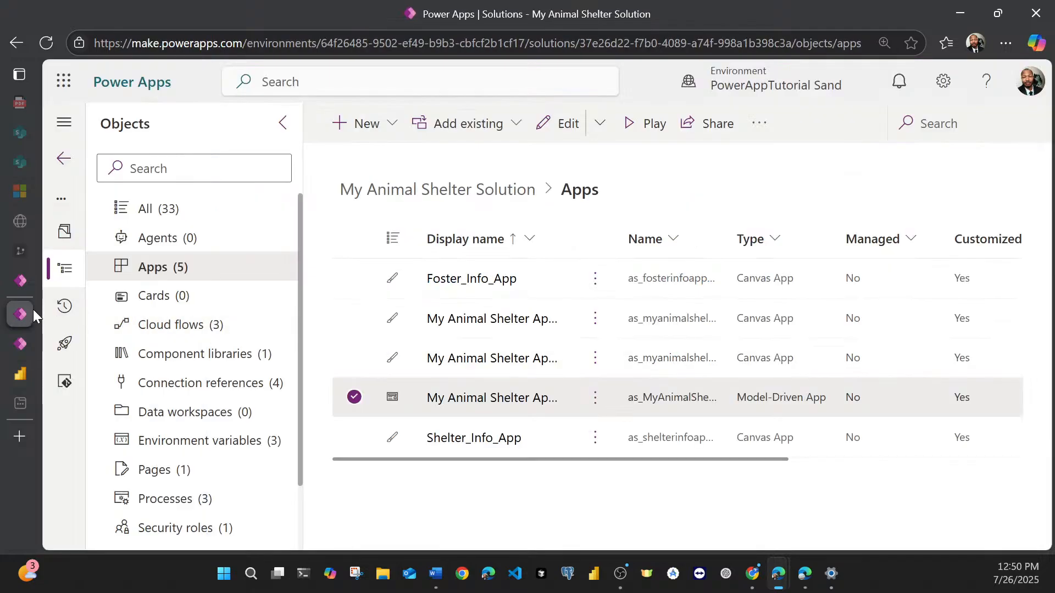
pyautogui.moveTo(32, 310)
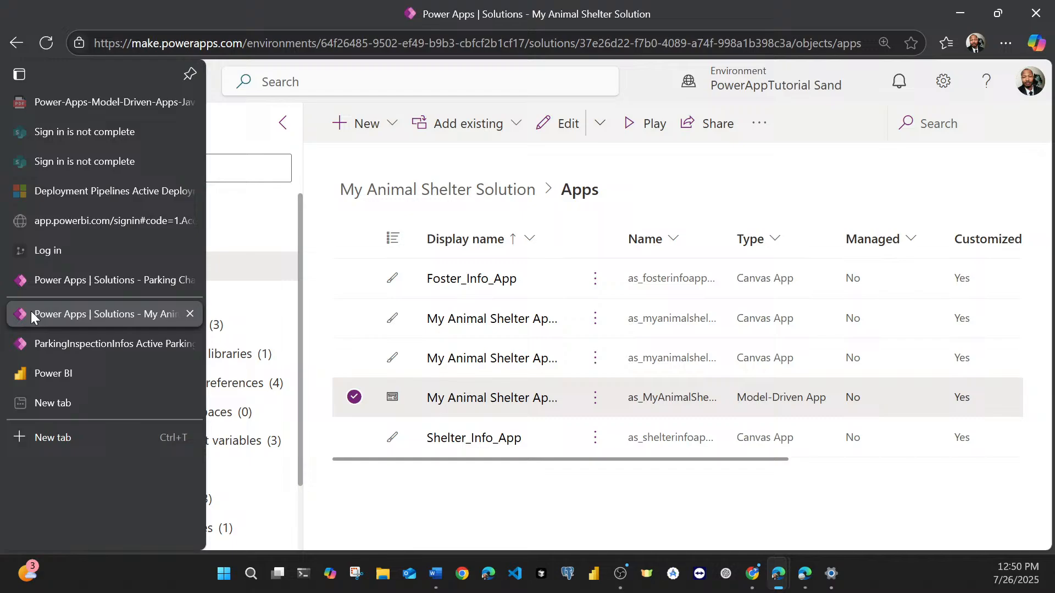
pyautogui.click(190, 315)
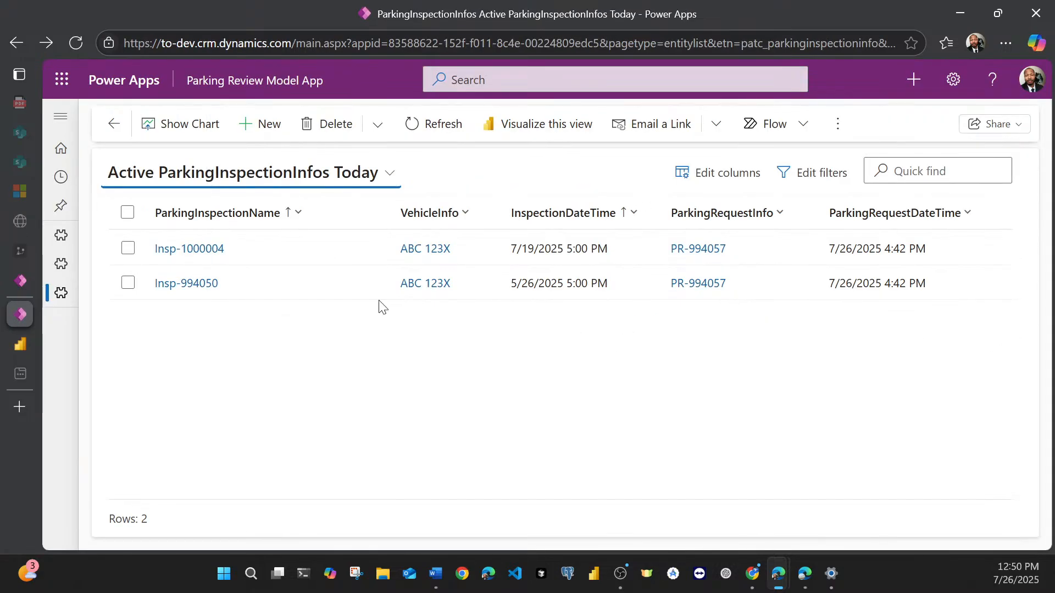
# Step: Glance at the Parking Challenge Demo apps and close the Parking Review Model App's ParkingInspectionInfos page
pyautogui.click(30, 281)
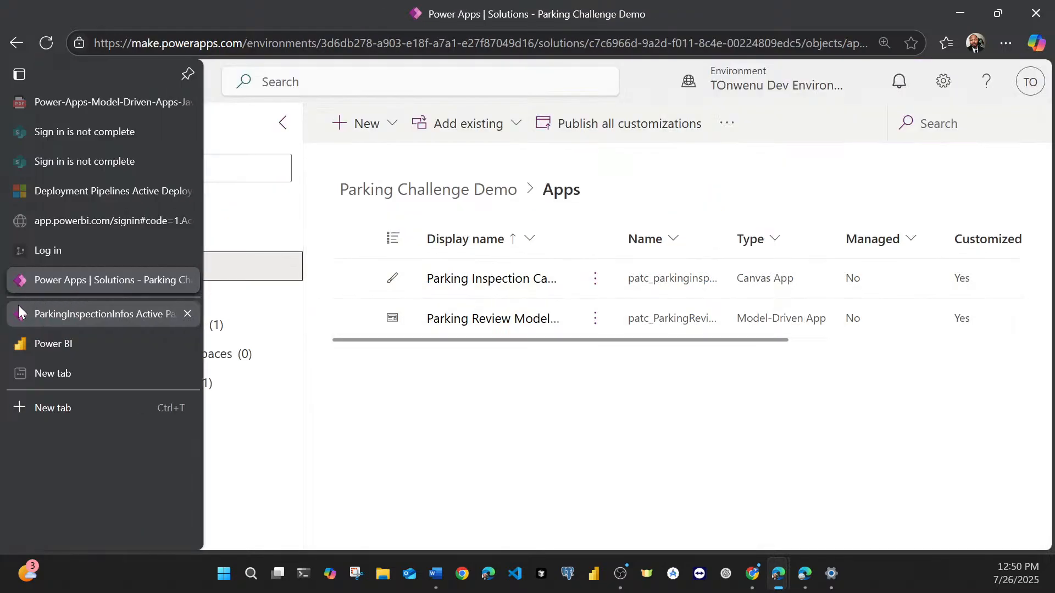
pyautogui.click(18, 311)
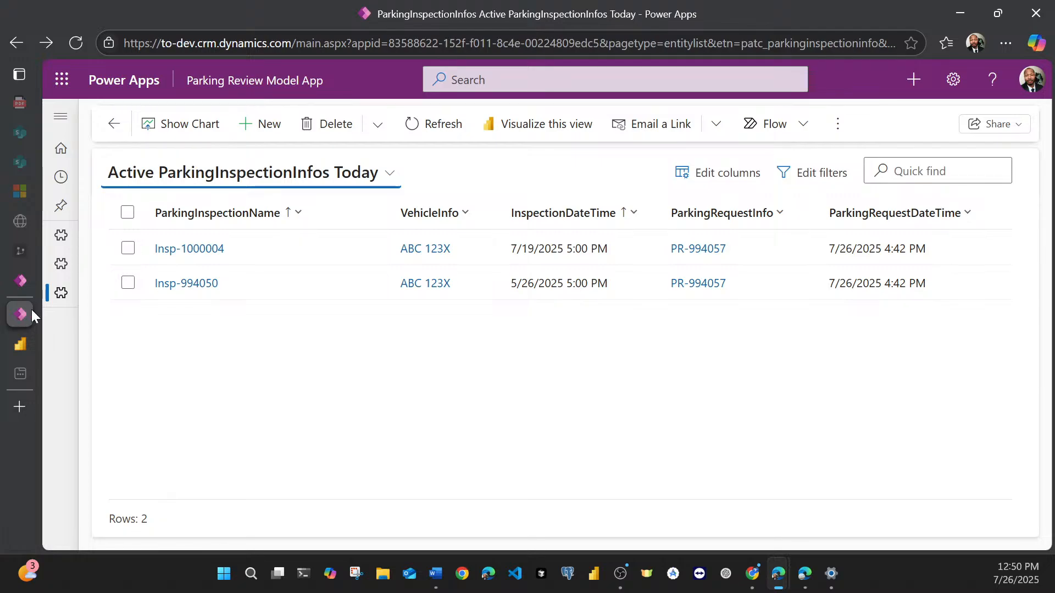
pyautogui.moveTo(25, 315)
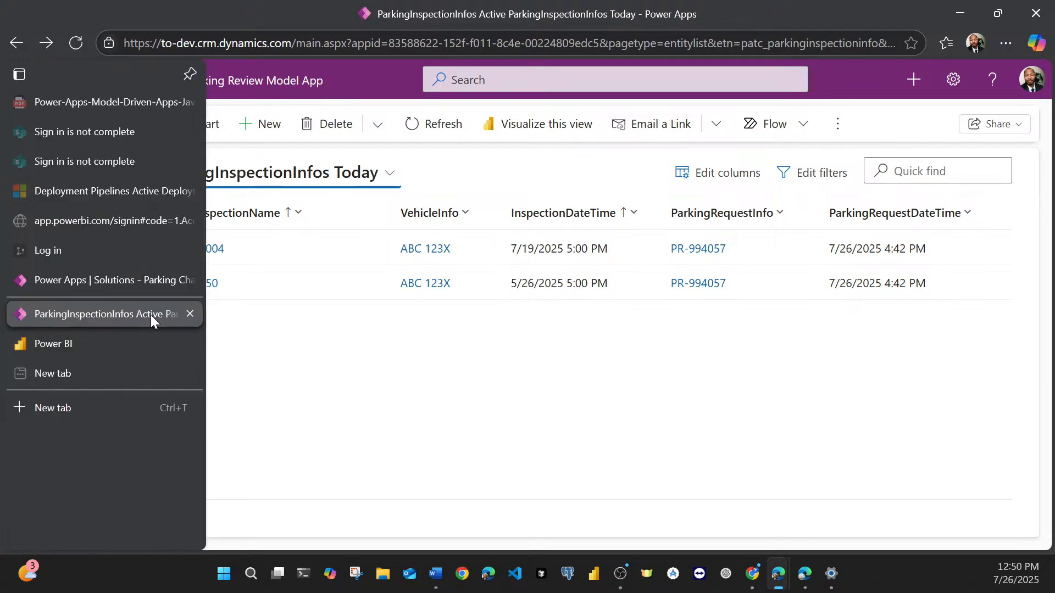
pyautogui.click(181, 344)
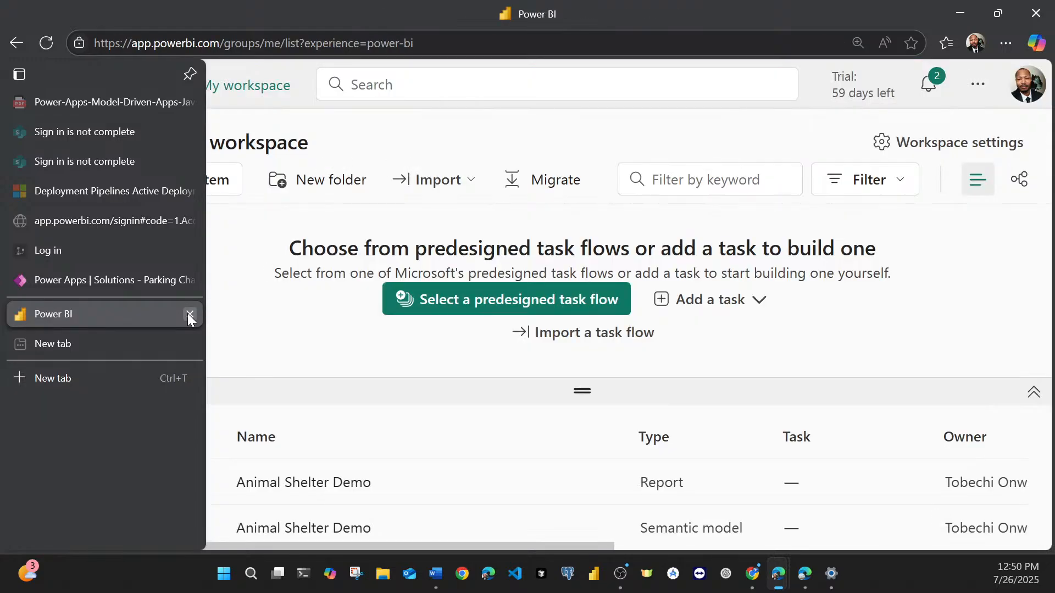